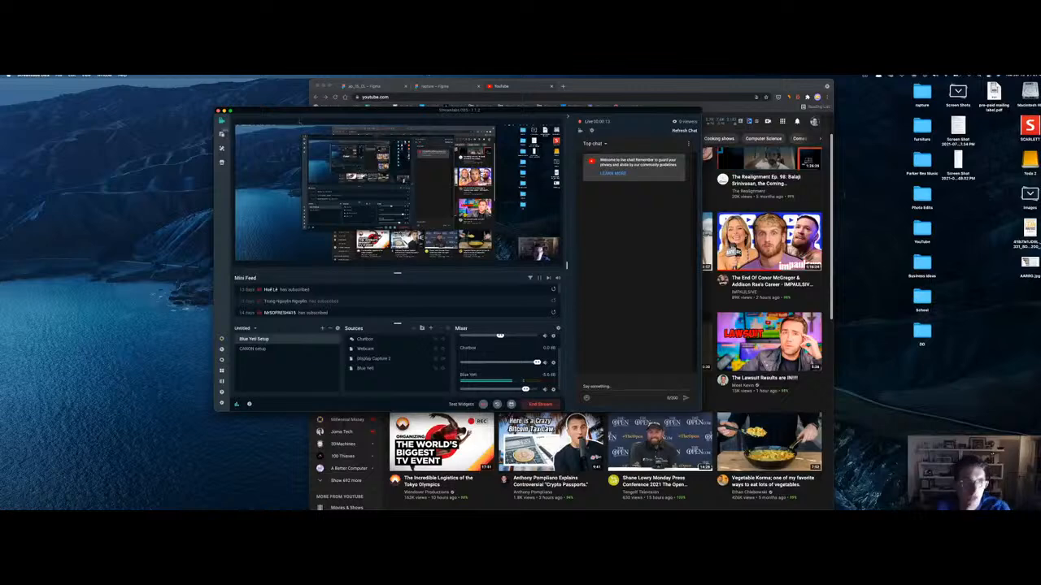
# Step: Slide the Streamlabs OBS window so its chat meets the left edge, then show the rapture Figma project
pyautogui.moveTo(301, 112); pyautogui.dragTo(0, 85)
pyautogui.moveTo(148, 80); pyautogui.dragTo(46, 80)
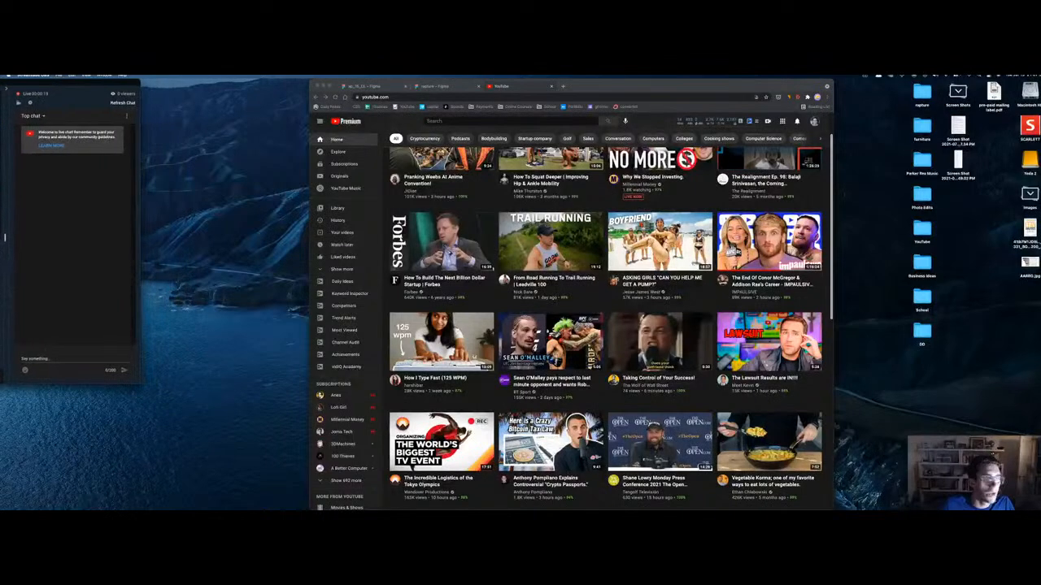
pyautogui.click(439, 85)
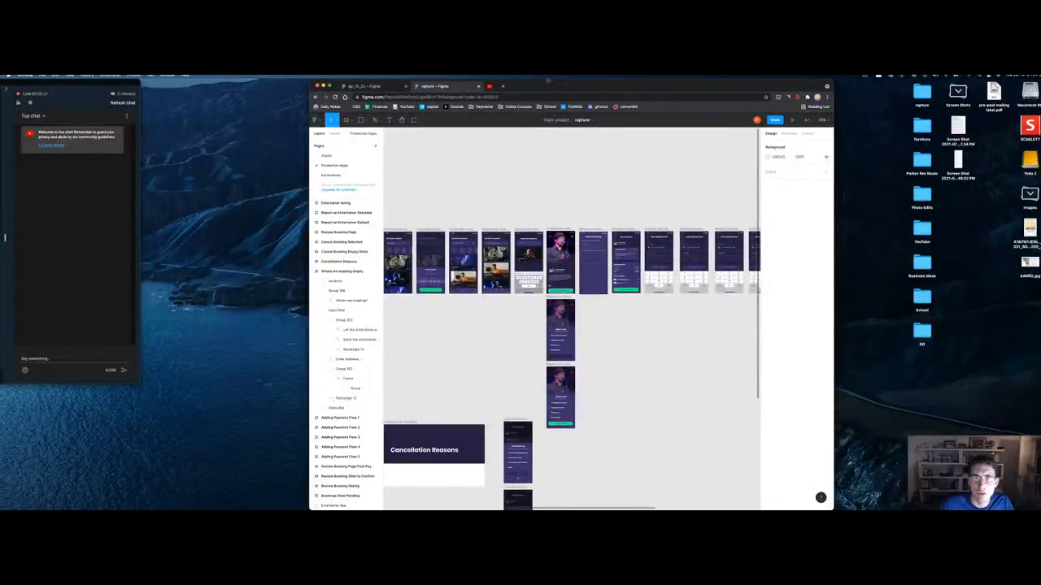
# Step: Make the Figma window full screen and narrow it from the left to uncover the stream chat
pyautogui.hotkey('ctrl', 'alt', 'Return')
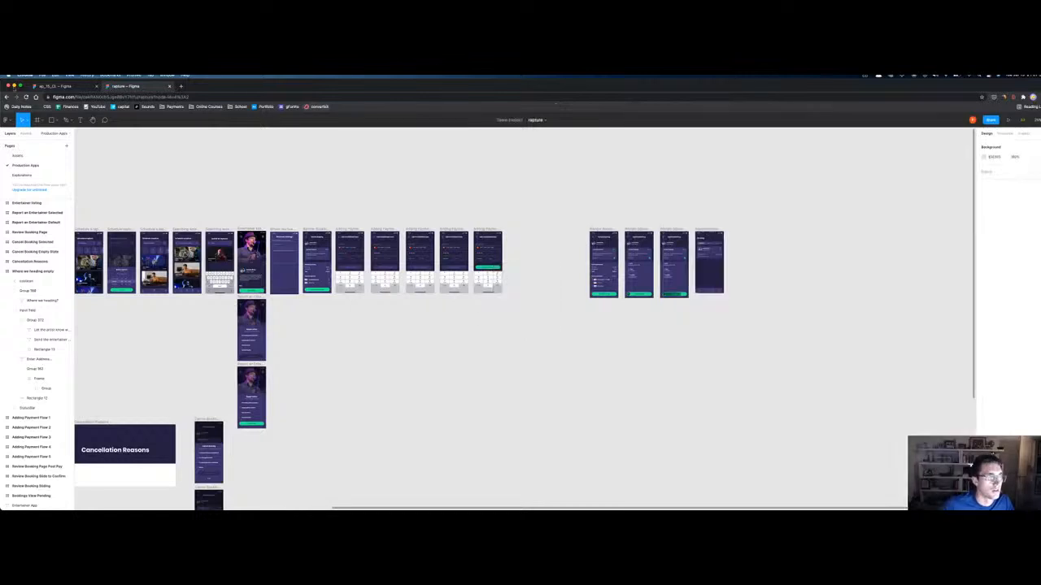
pyautogui.moveTo(2, 83); pyautogui.dragTo(140, 83)
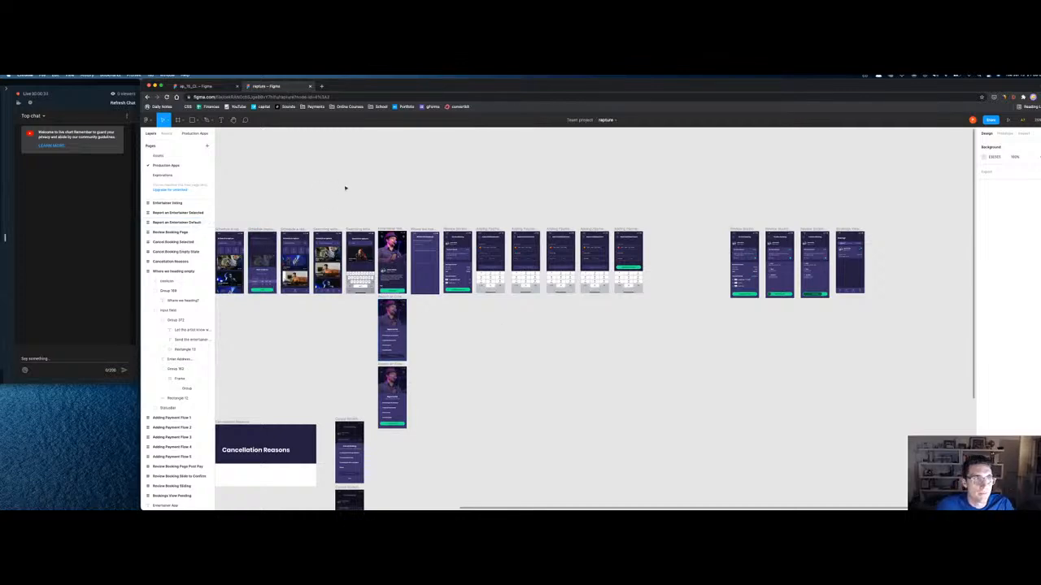
pyautogui.click(414, 229)
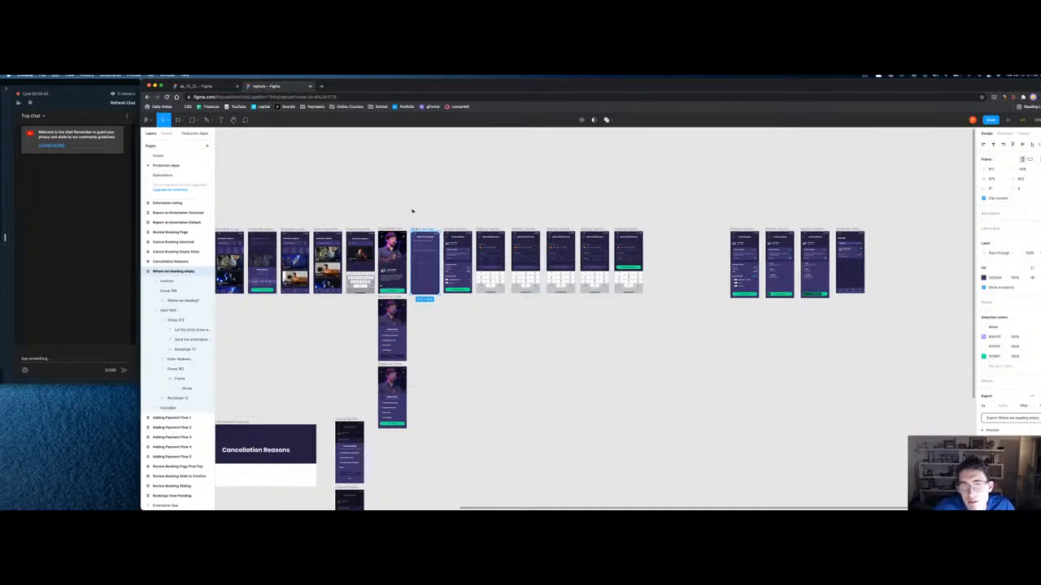
pyautogui.click(414, 216)
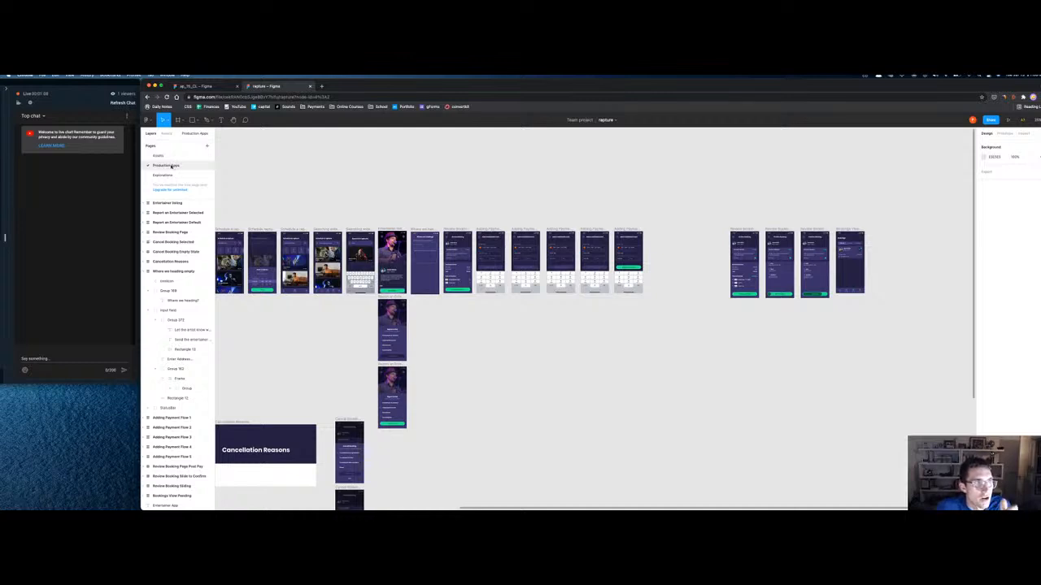
# Step: On the Production Apps page, zoom to the Where we heading frame, then zoom out slightly
pyautogui.click(168, 172)
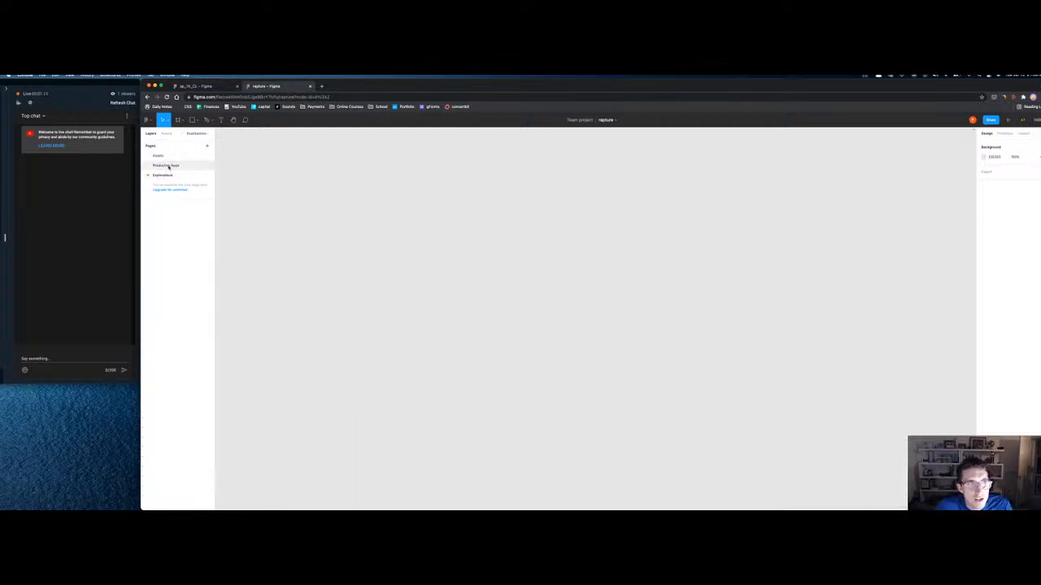
pyautogui.click(179, 163)
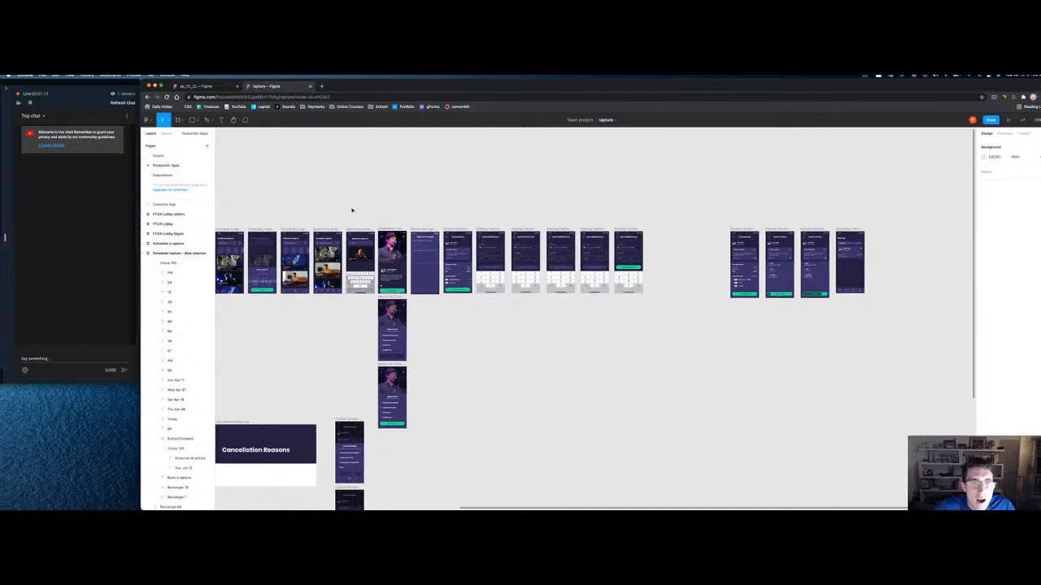
pyautogui.click(494, 252)
pyautogui.hotkey('shift', '2')
pyautogui.press('-')
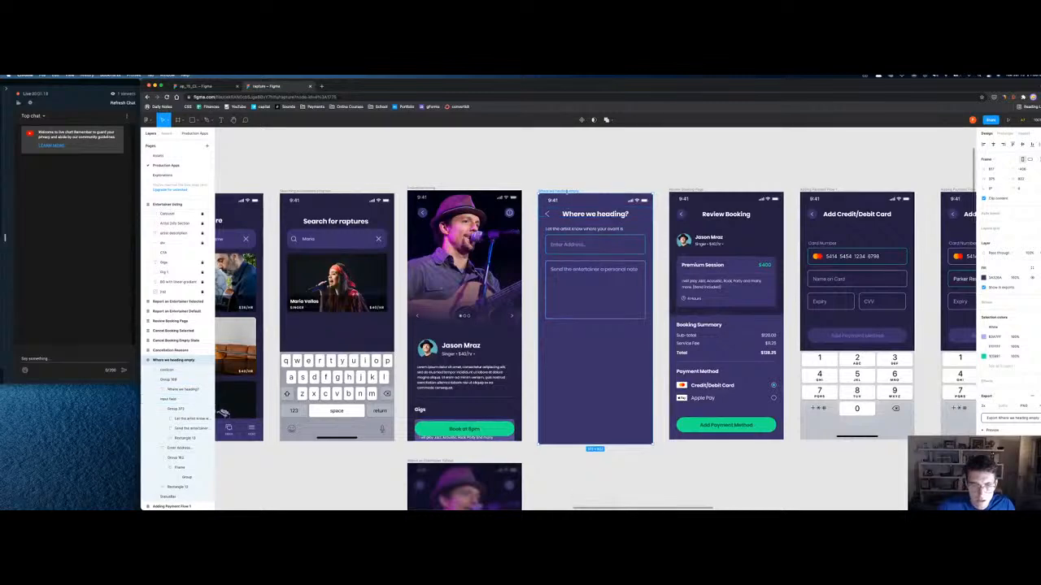
pyautogui.hotkey('shift', '0')
pyautogui.click(596, 266)
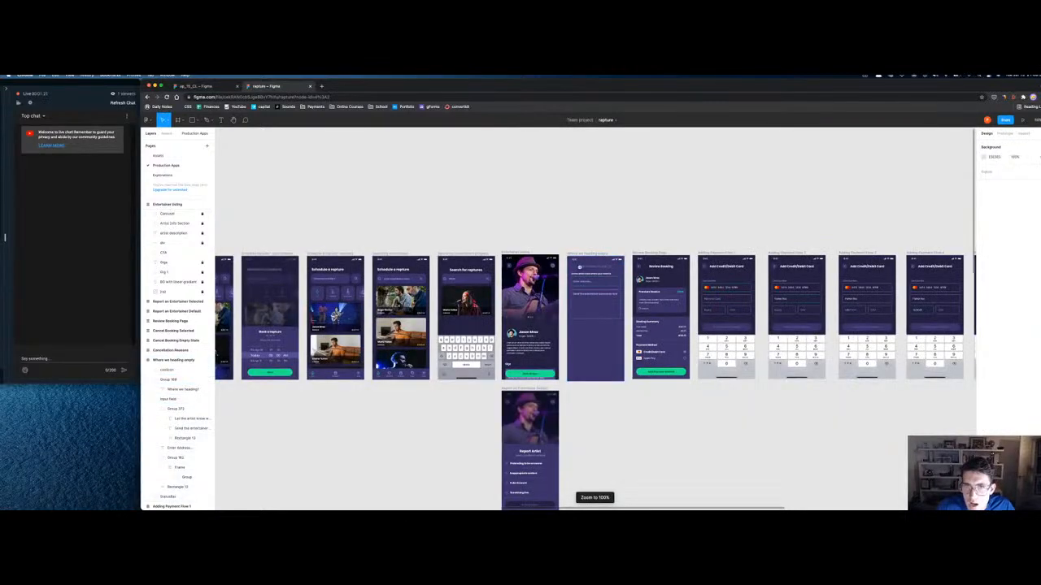
pyautogui.hotkey('shift', '2')
pyautogui.press('Escape')
pyautogui.hotkey('shift', '2')
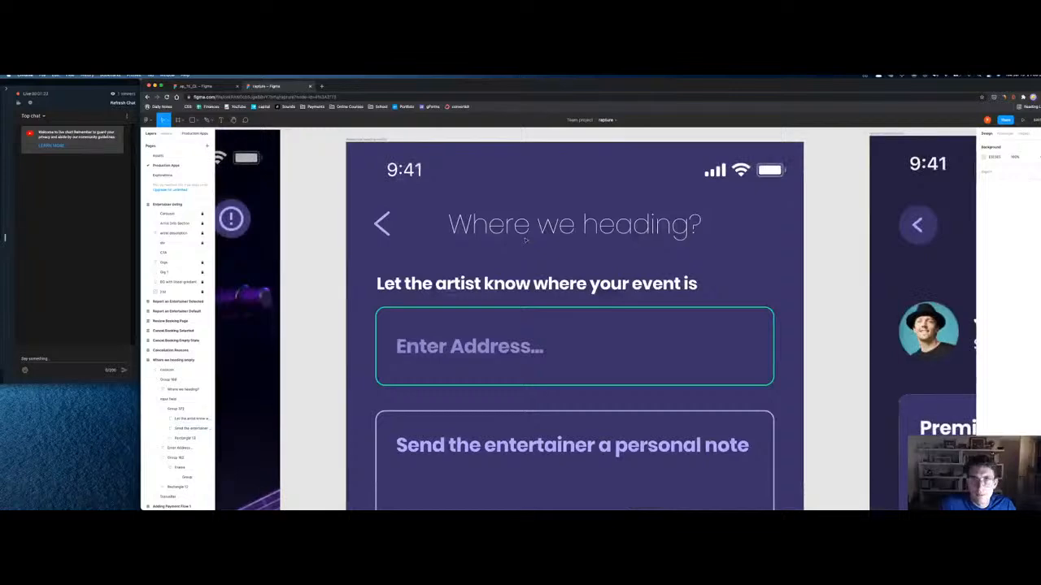
pyautogui.hotkey('shift', '1')
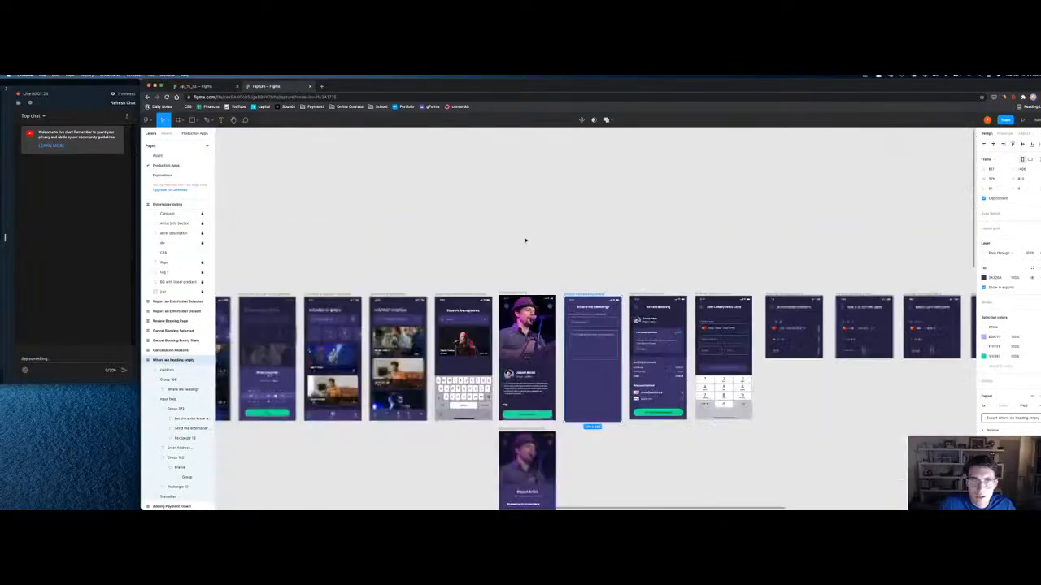
pyautogui.click(589, 437)
pyautogui.scroll(-5, 589, 437)
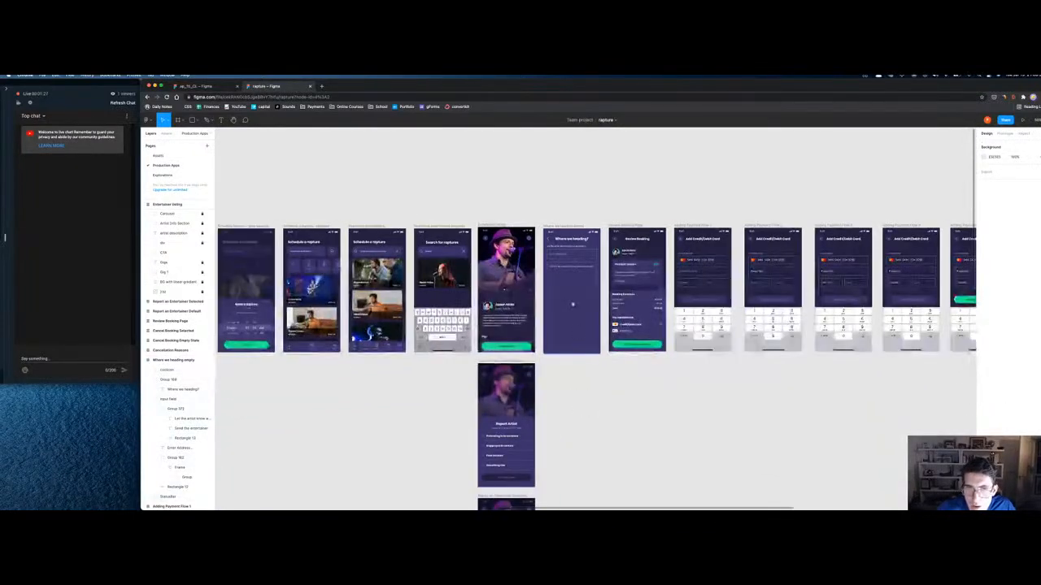
pyautogui.moveTo(557, 500)
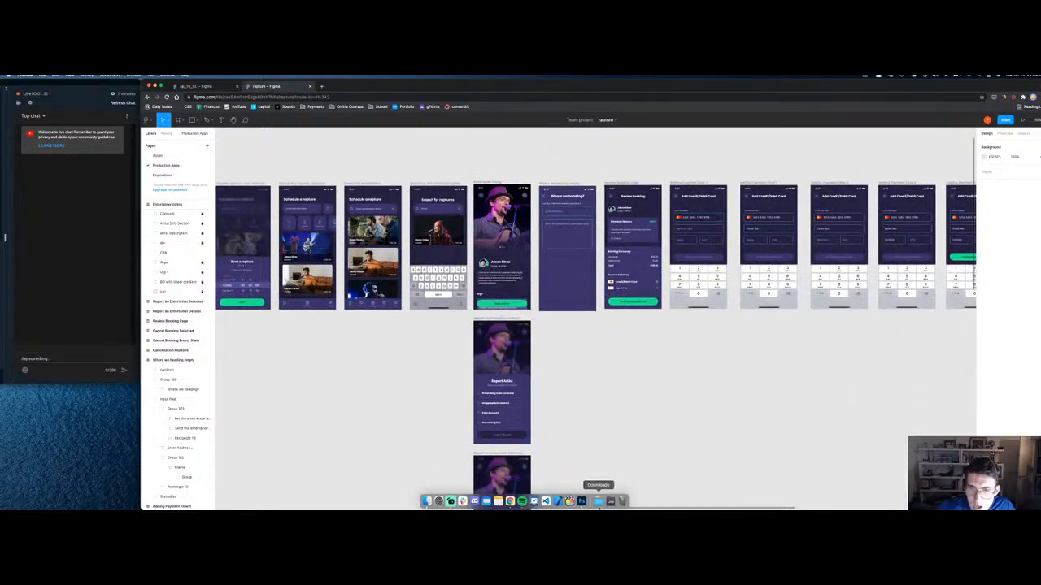
# Step: Drag the newest phone screenshot from Finder's Recents onto the canvas below Where we heading
pyautogui.click(599, 502)
pyautogui.click(599, 501)
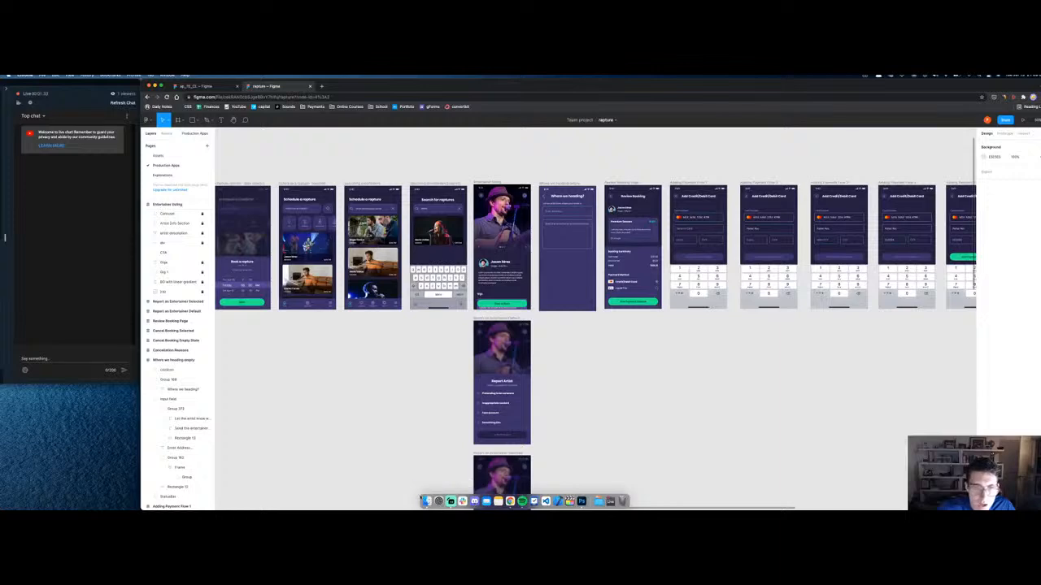
pyautogui.click(438, 502)
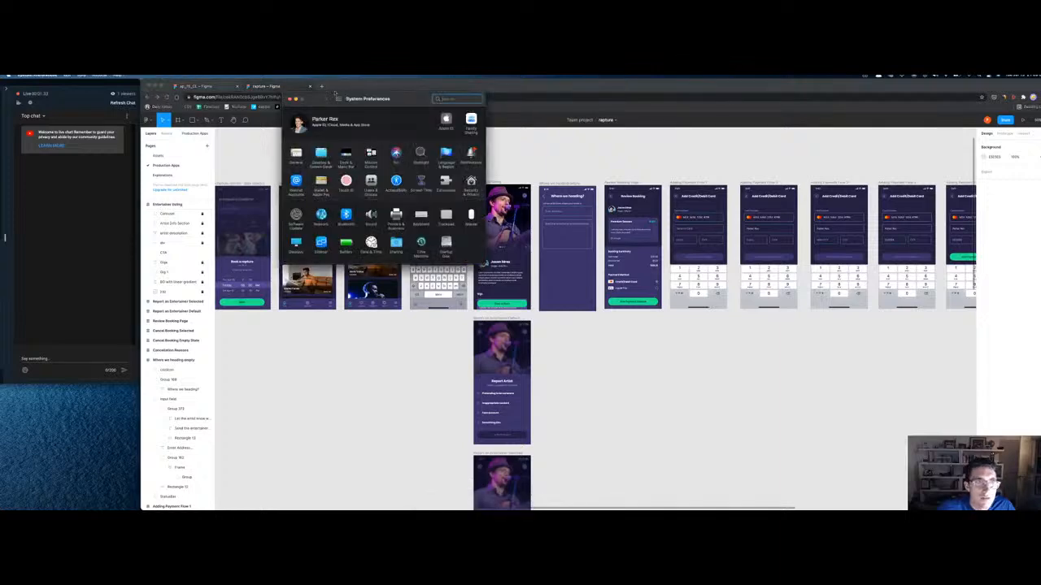
pyautogui.click(291, 98)
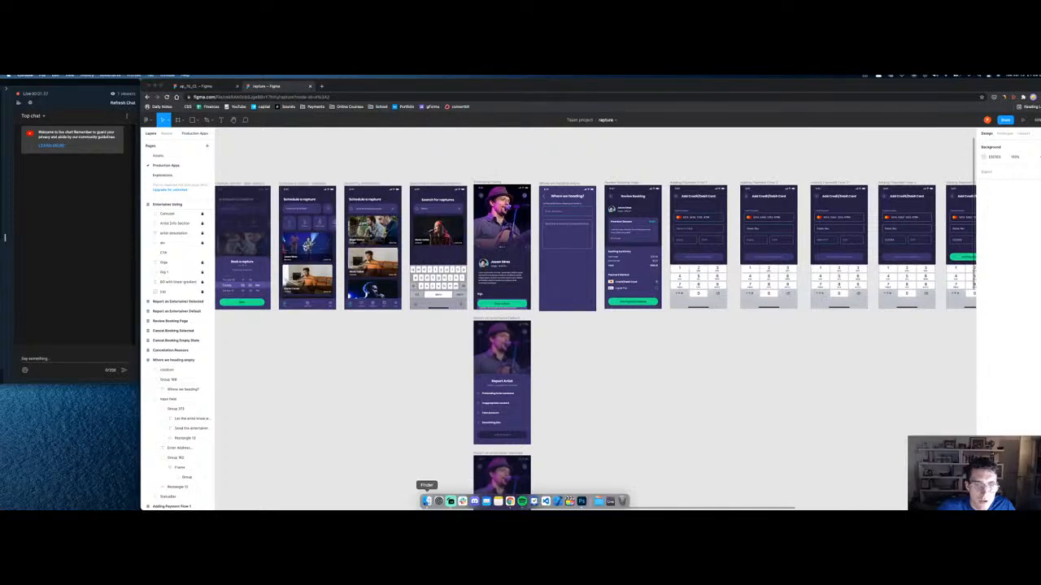
pyautogui.click(425, 501)
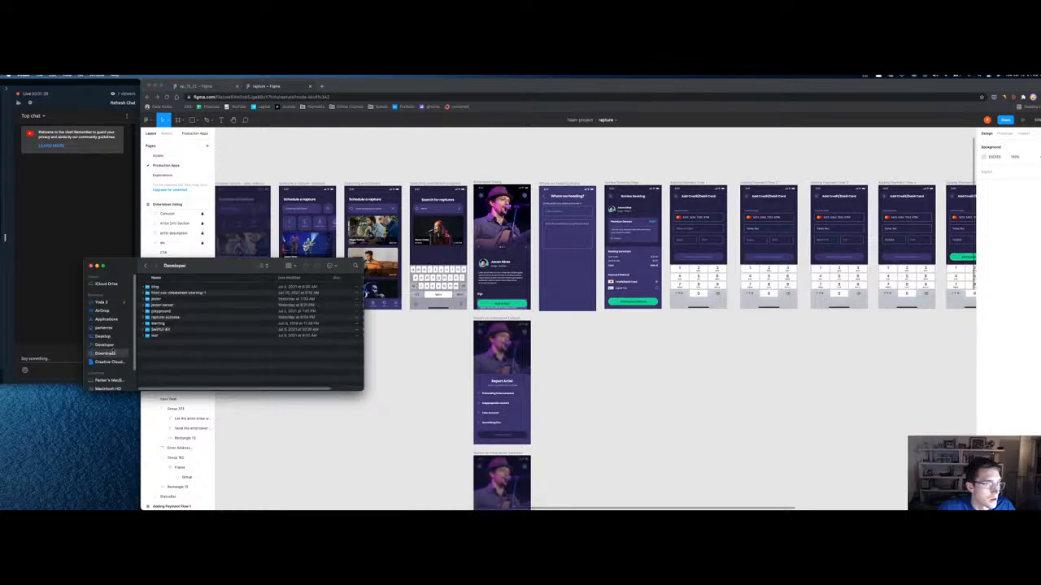
pyautogui.click(164, 288)
pyautogui.press('space')
pyautogui.press('space')
pyautogui.moveTo(164, 288); pyautogui.dragTo(578, 371)
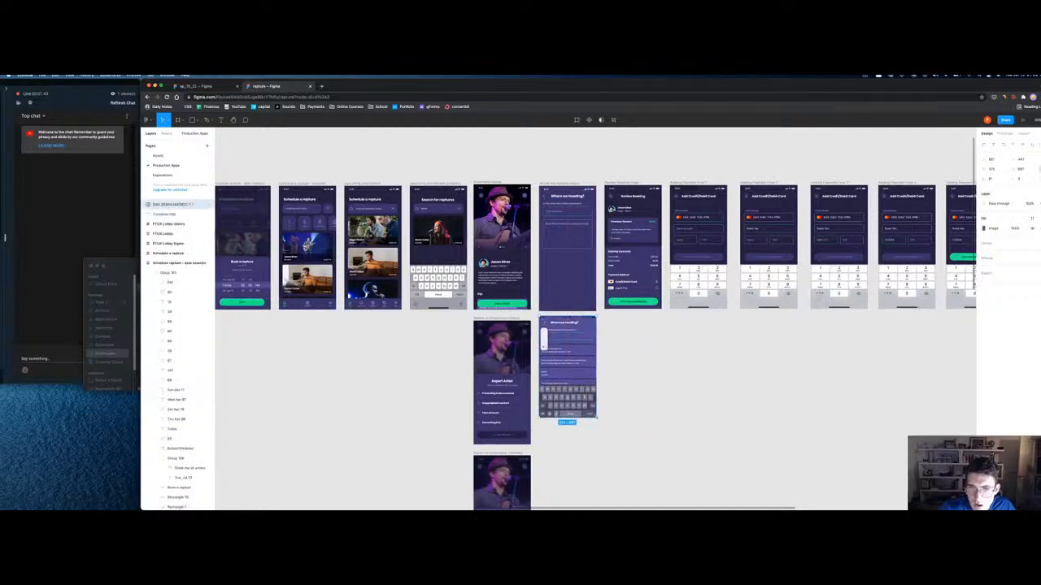
# Step: Zoom into the screenshot's location list and draw a rectangle over the International Institute row
pyautogui.click(621, 376)
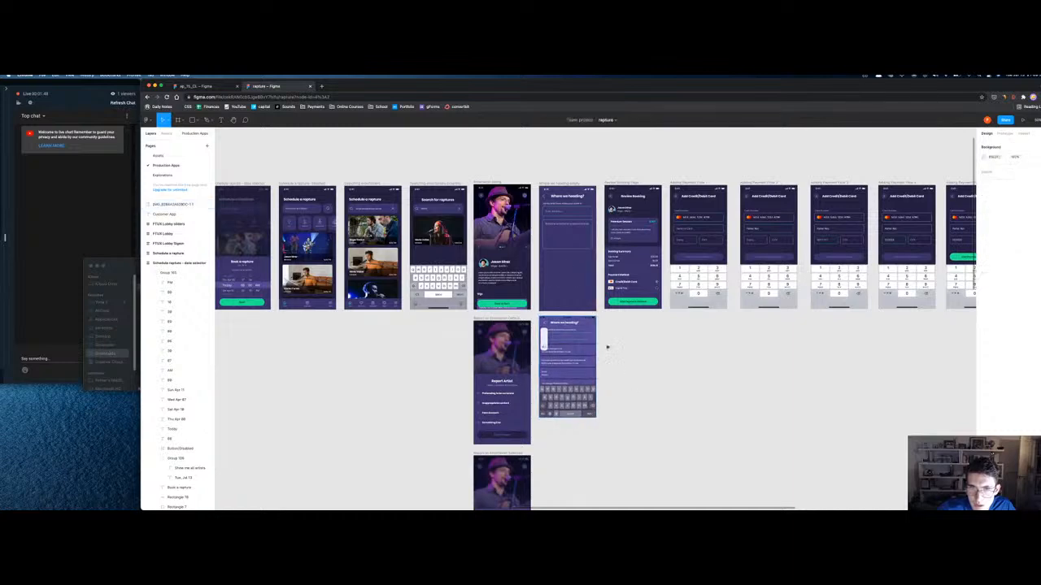
pyautogui.moveTo(628, 380); pyautogui.dragTo(526, 160)
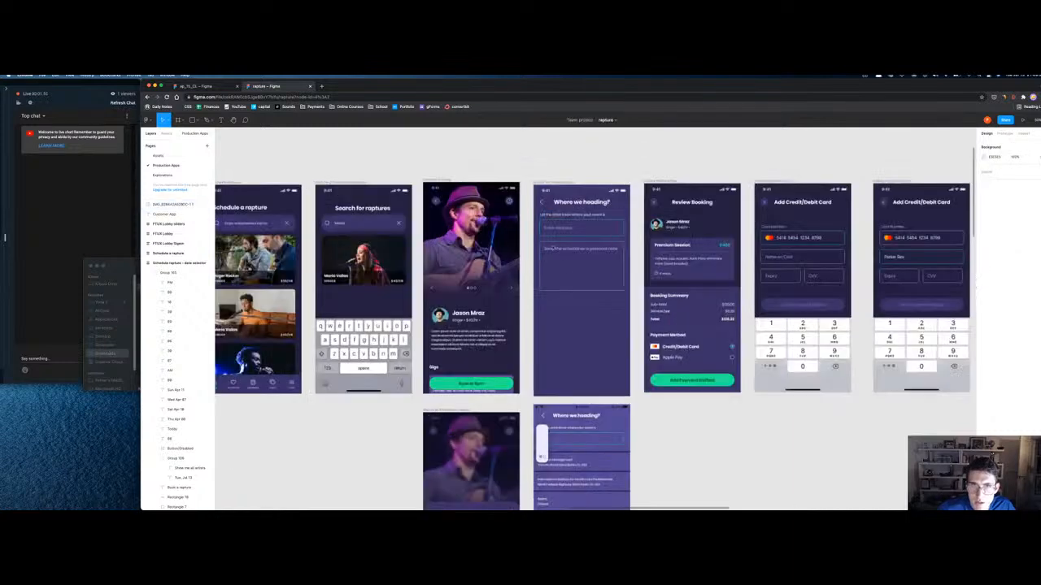
pyautogui.click(546, 185)
pyautogui.hotkey('shift', '2')
pyautogui.scroll(-5, 608, 337)
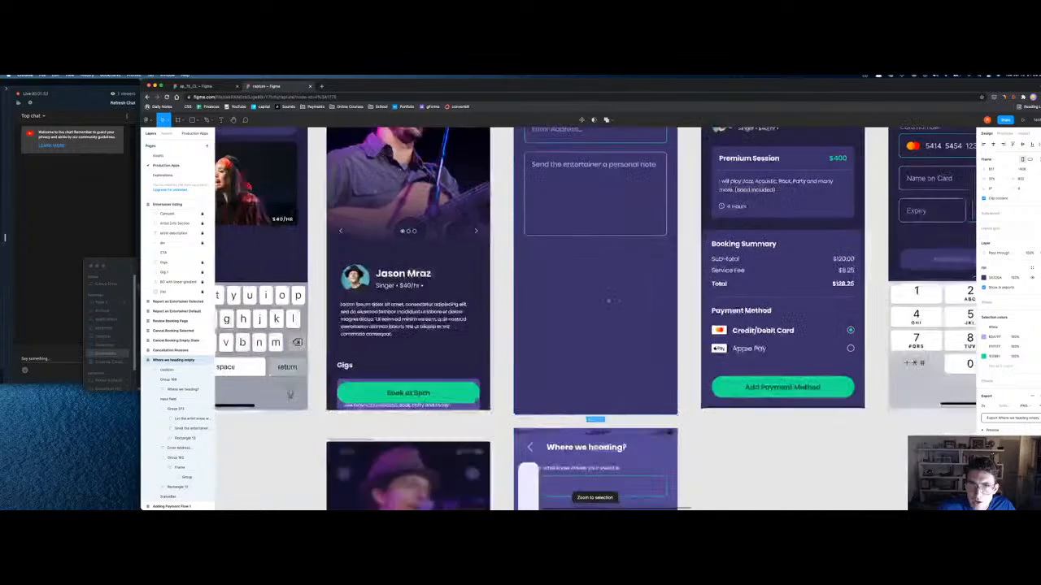
pyautogui.scroll(-2, 648, 387)
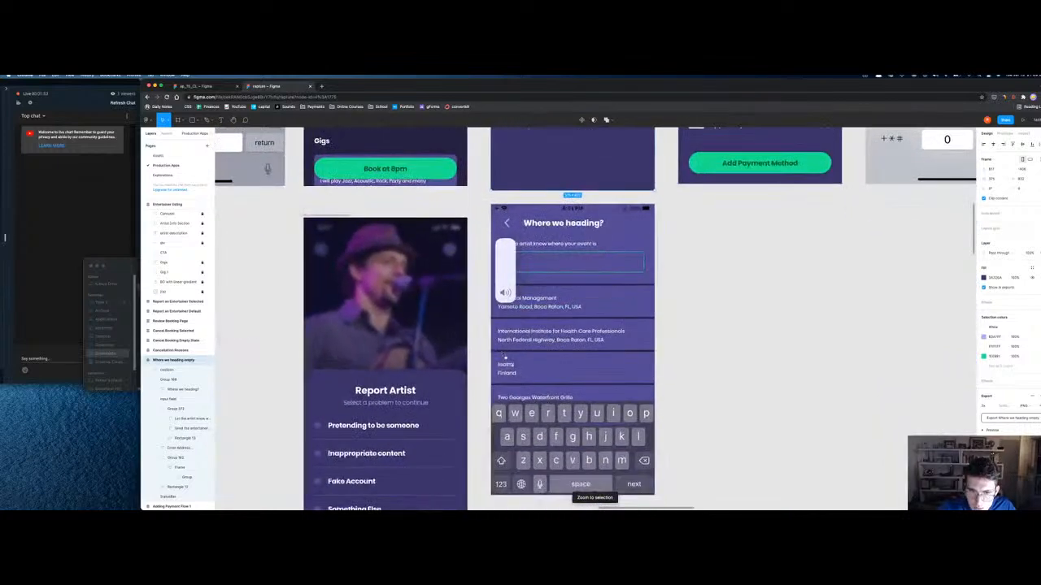
pyautogui.moveTo(472, 304); pyautogui.dragTo(630, 378)
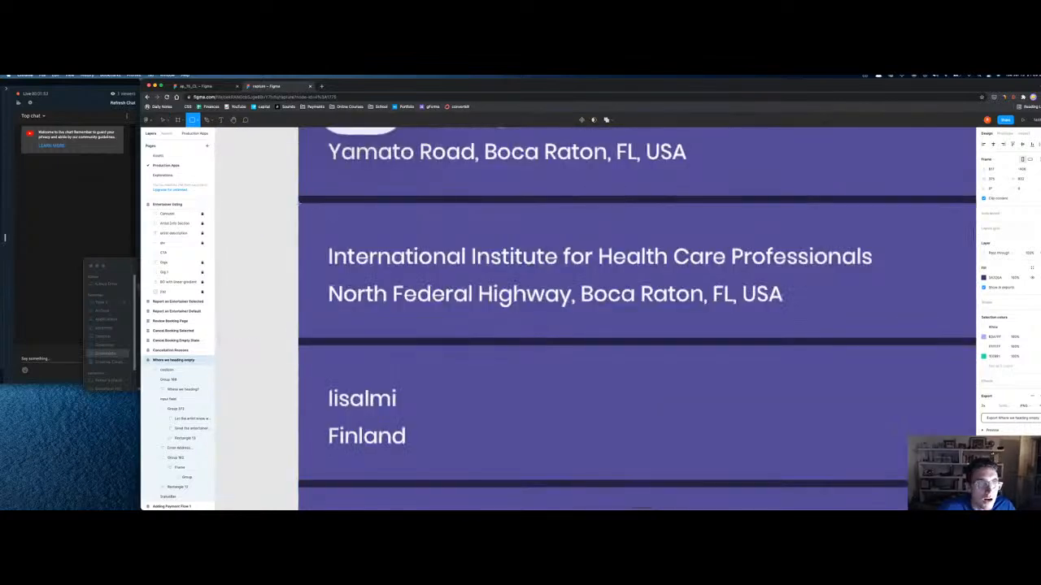
pyautogui.moveTo(299, 203)
pyautogui.mouseDown()
pyautogui.moveTo(917, 326)
pyautogui.moveTo(967, 352)
pyautogui.moveTo(925, 333)
pyautogui.moveTo(948, 342)
pyautogui.mouseUp()
# Step: Fill the rectangle with the frame's purple and type 'Iisalmi' / 'Finland' on two lines over it
pyautogui.scroll(-5, 594, 246)
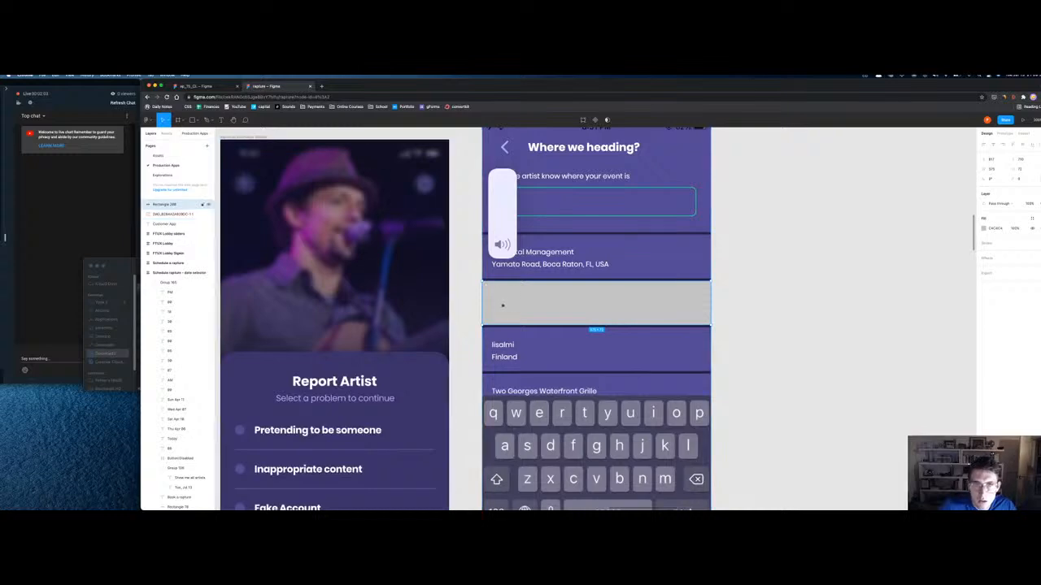
pyautogui.press('i')
pyautogui.click(555, 352)
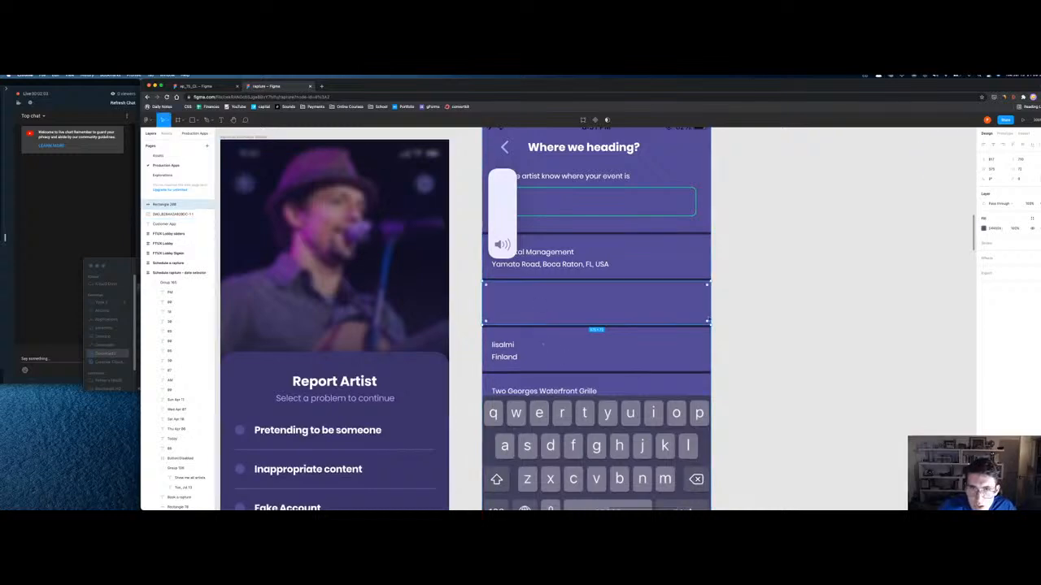
pyautogui.press('t')
pyautogui.click(526, 345)
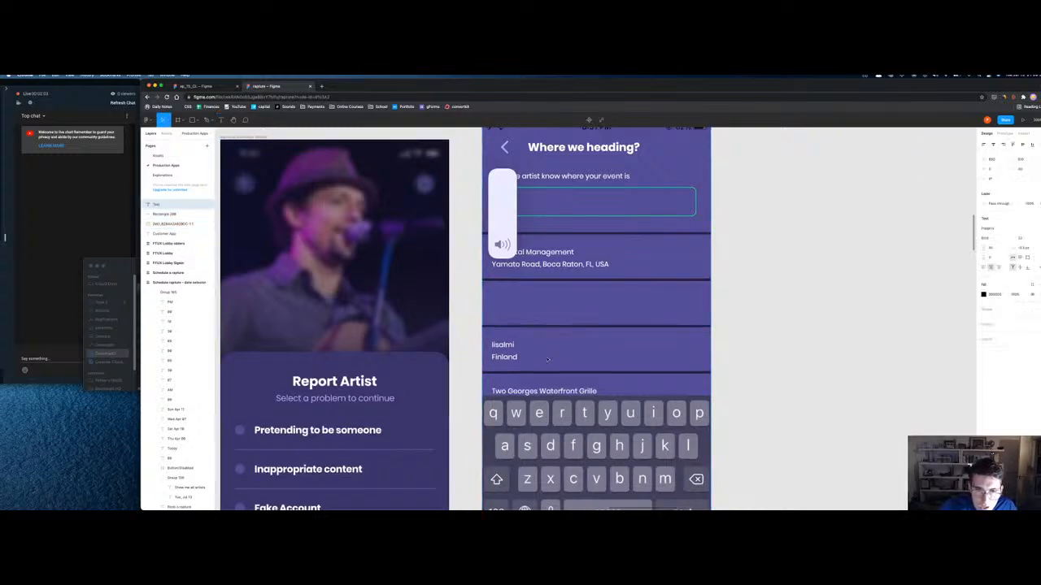
pyautogui.write('Iis')
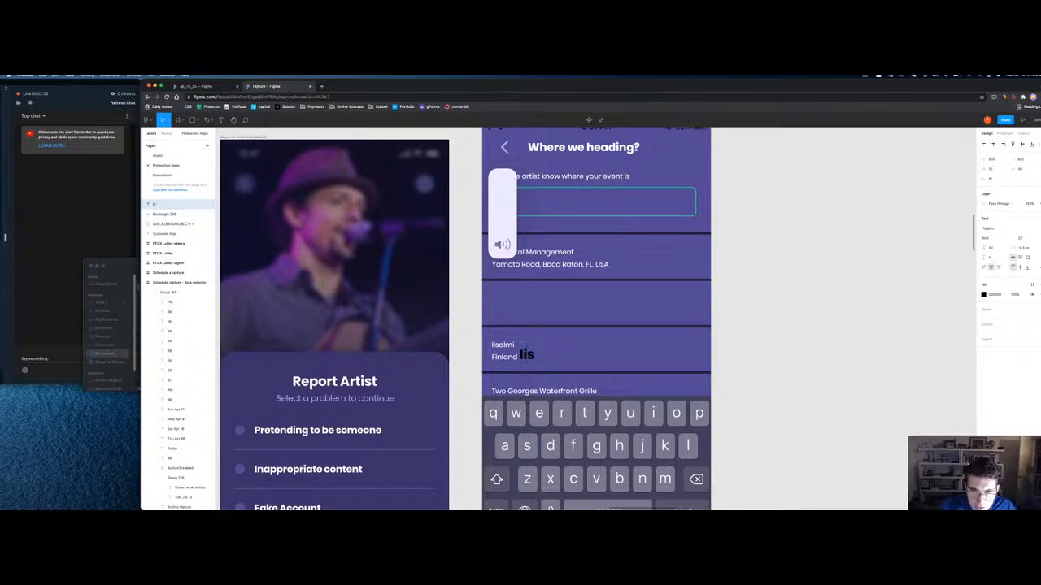
pyautogui.write('almi')
pyautogui.press('Return')
pyautogui.write('Finland')
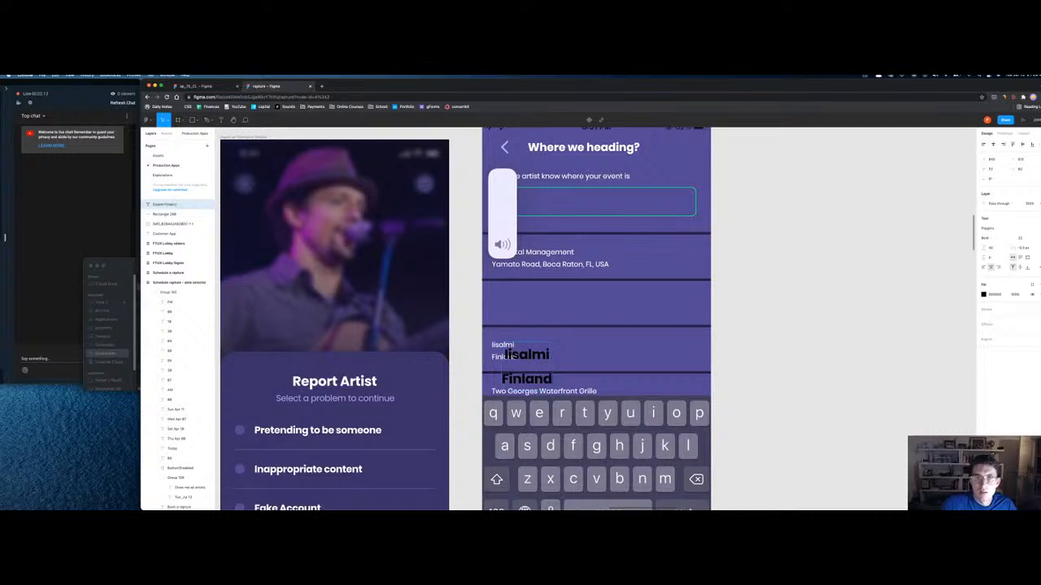
# Step: Style the address text left-aligned, Regular, line height 20, size 14, and nudge it into place
pyautogui.press('super+a')
pyautogui.click(985, 268)
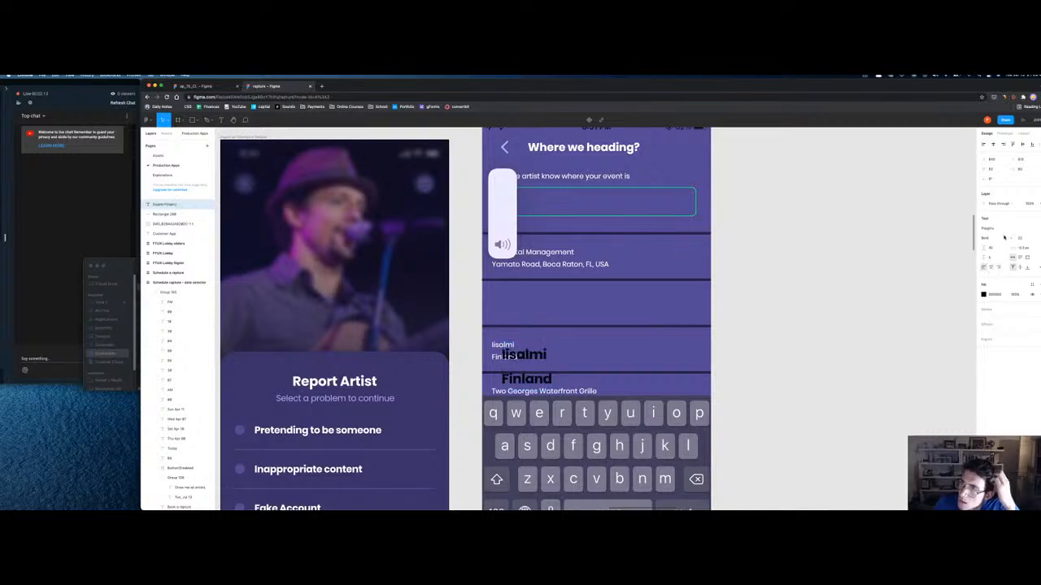
pyautogui.click(1004, 237)
pyautogui.click(1005, 222)
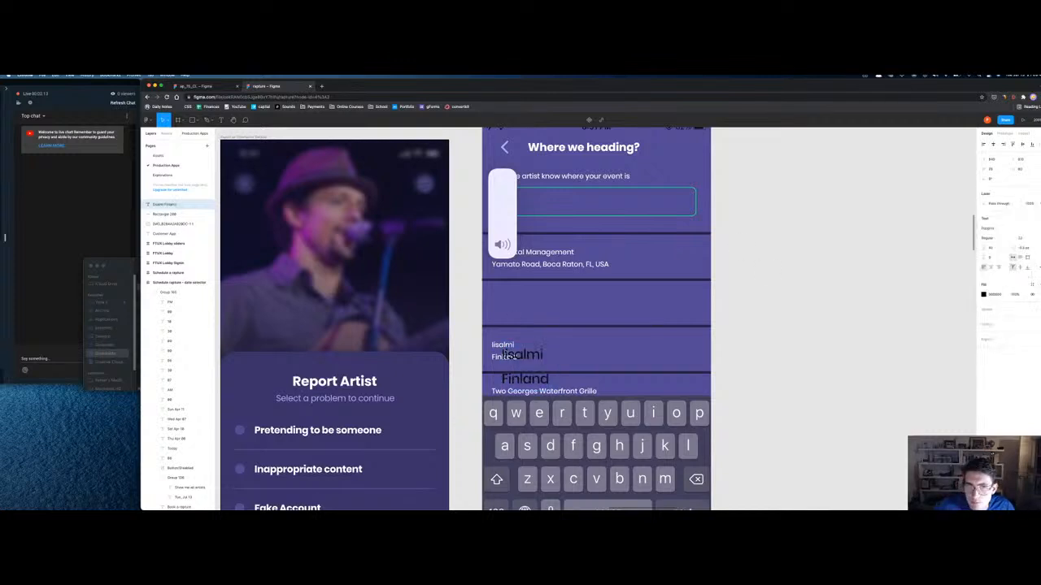
pyautogui.press('Return')
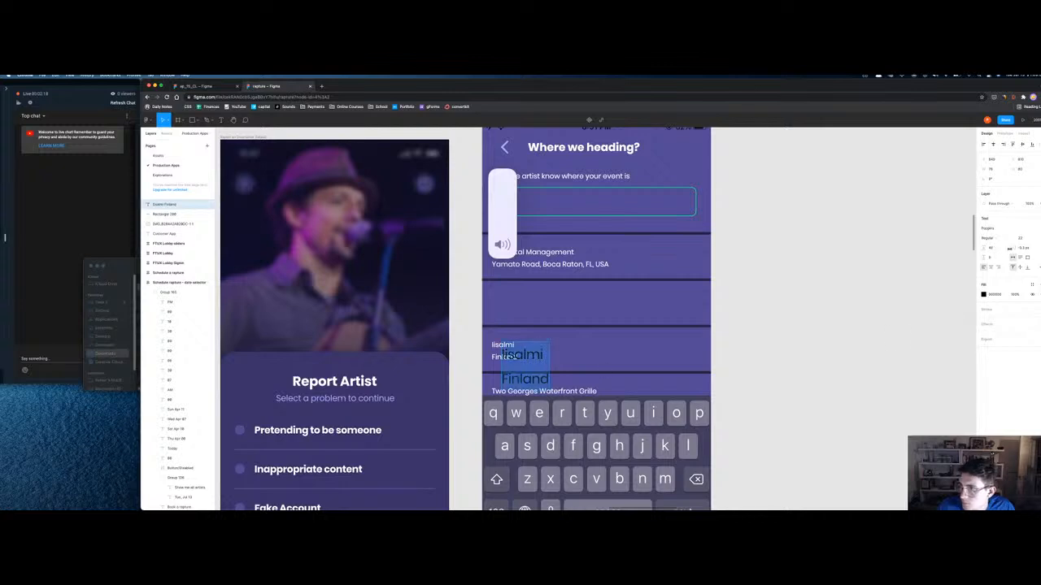
pyautogui.click(998, 250)
pyautogui.press('BackSpace')
pyautogui.write('20')
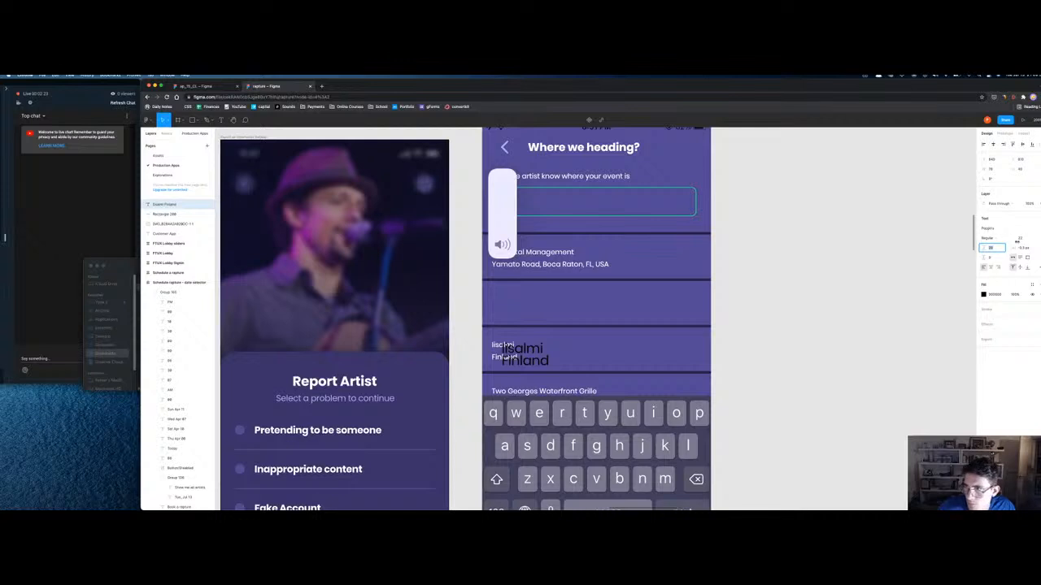
pyautogui.click(1029, 238)
pyautogui.click(1027, 286)
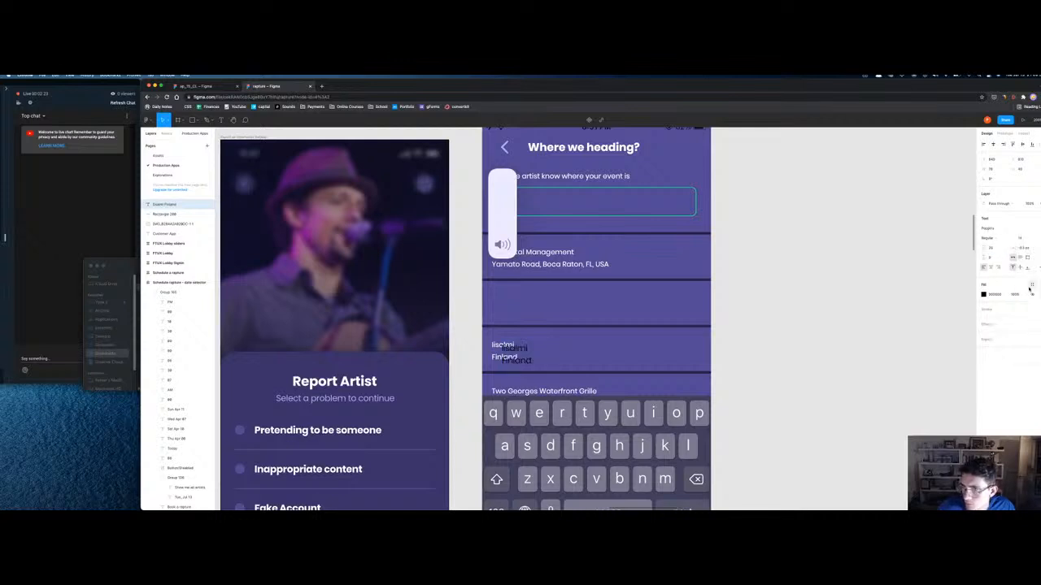
pyautogui.moveTo(511, 348); pyautogui.dragTo(503, 345)
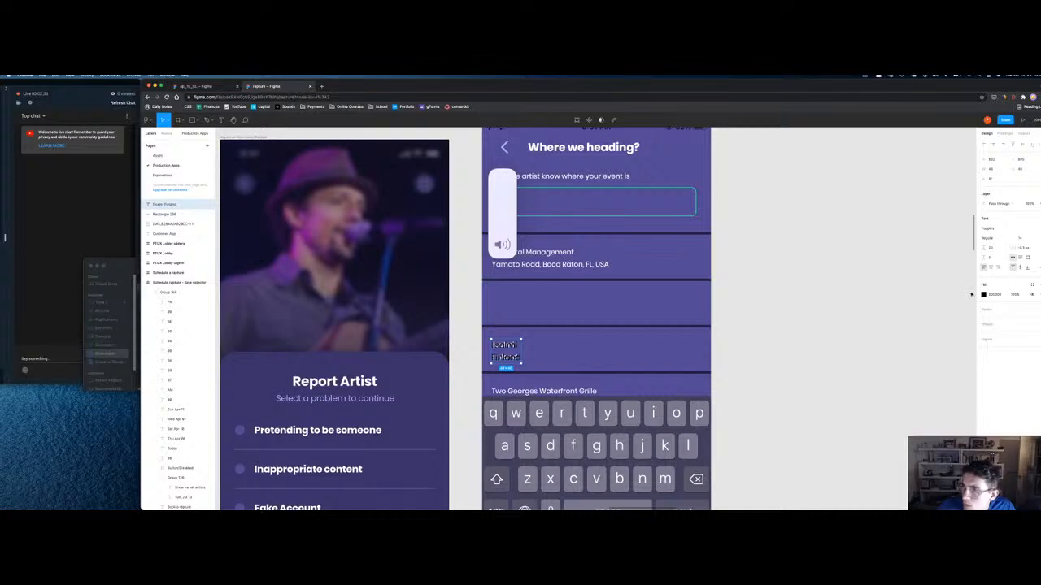
# Step: Make the address text white (FFFFFF) and centre it vertically within its row
pyautogui.click(983, 294)
pyautogui.write('ffffff')
pyautogui.press('Escape')
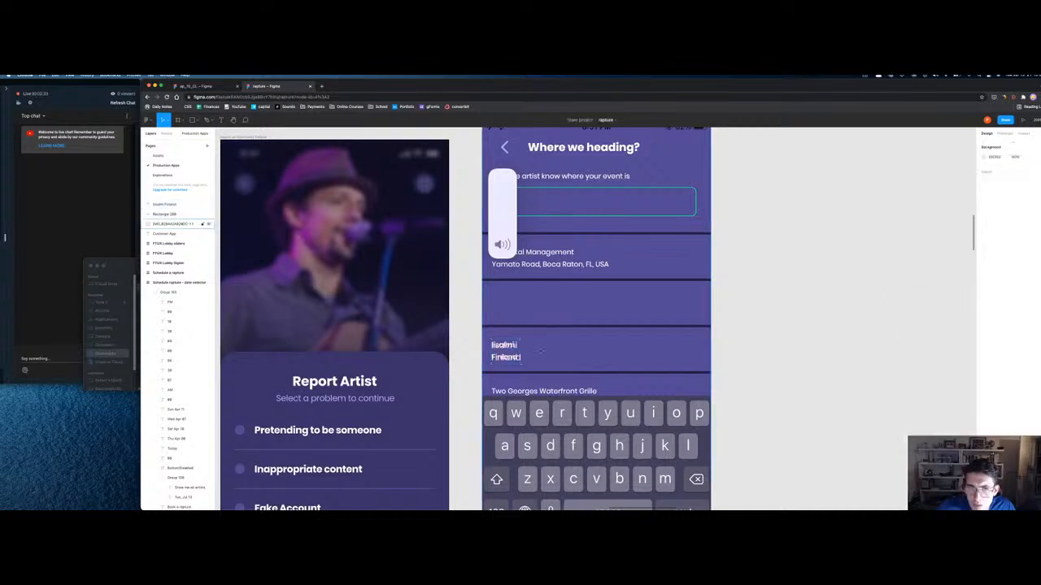
pyautogui.moveTo(512, 352); pyautogui.dragTo(513, 301)
pyautogui.keyDown('shift'); pyautogui.click(539, 304); pyautogui.keyUp('shift')
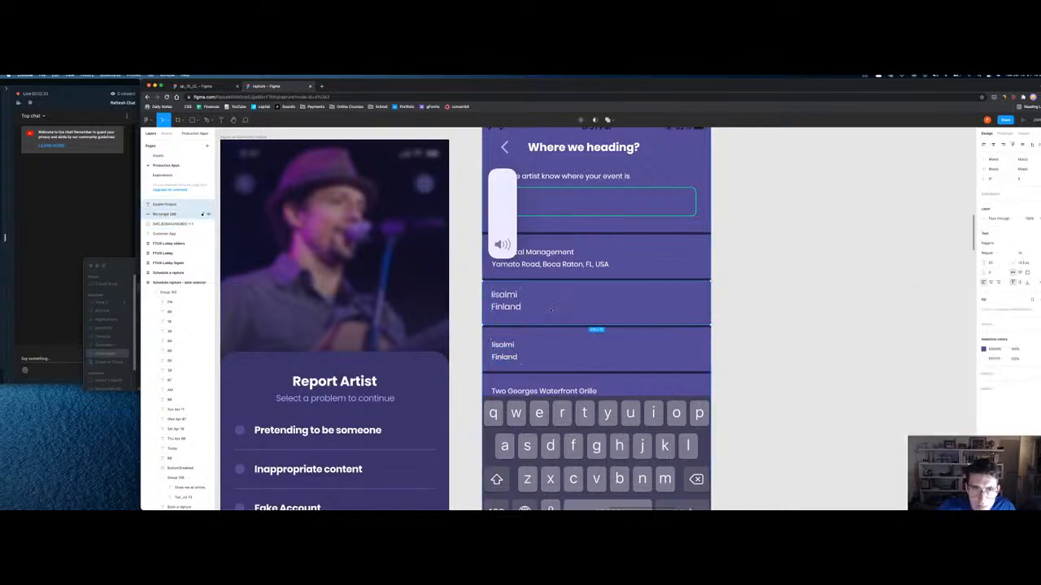
pyautogui.click(1022, 144)
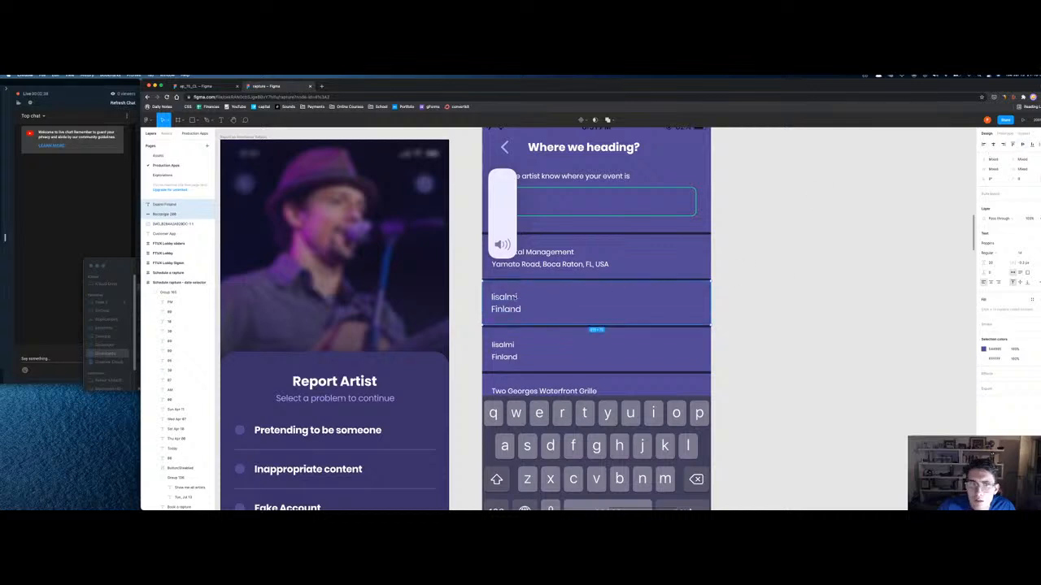
pyautogui.click(497, 308)
pyautogui.moveTo(497, 308); pyautogui.dragTo(506, 356)
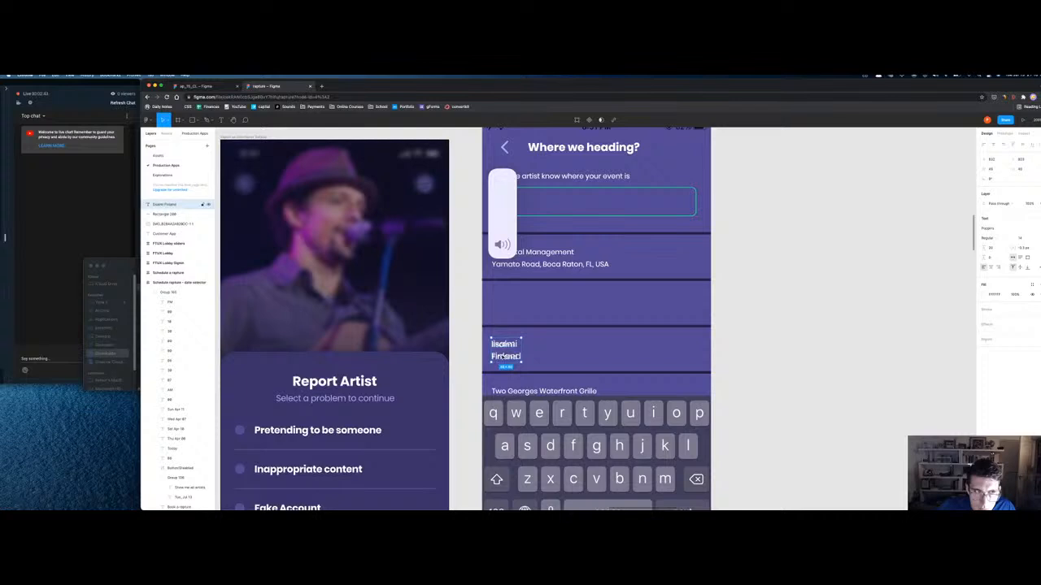
pyautogui.press('Right')
pyautogui.press('Right')
pyautogui.press('Right')
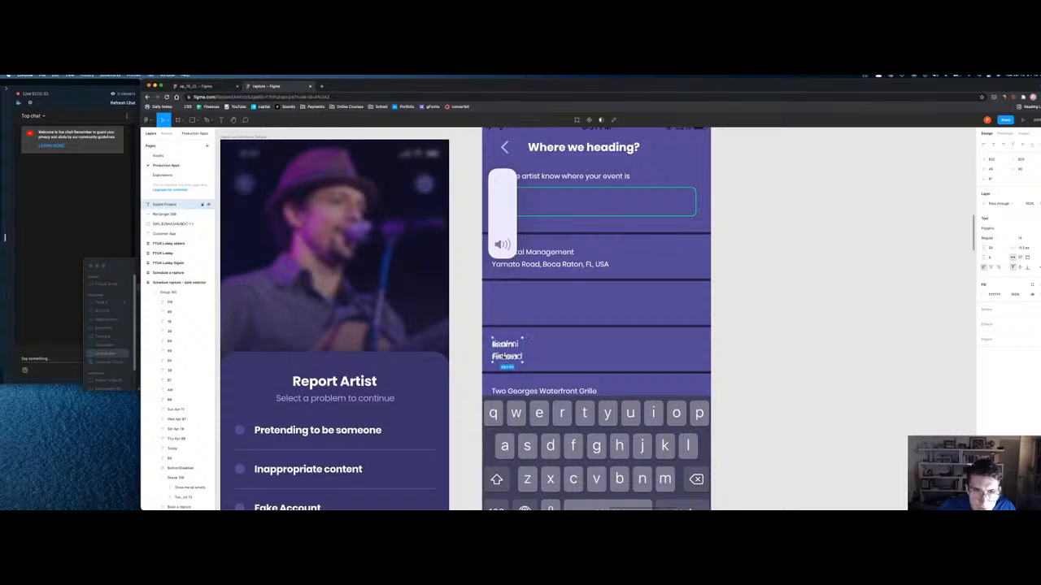
# Step: Undo the moves to return the Iisalmi row to the upper frame and remove the duplicate screen
pyautogui.press('super+z')
pyautogui.press('super+z')
pyautogui.press('super+z')
pyautogui.press('super+z')
pyautogui.press('super+z')
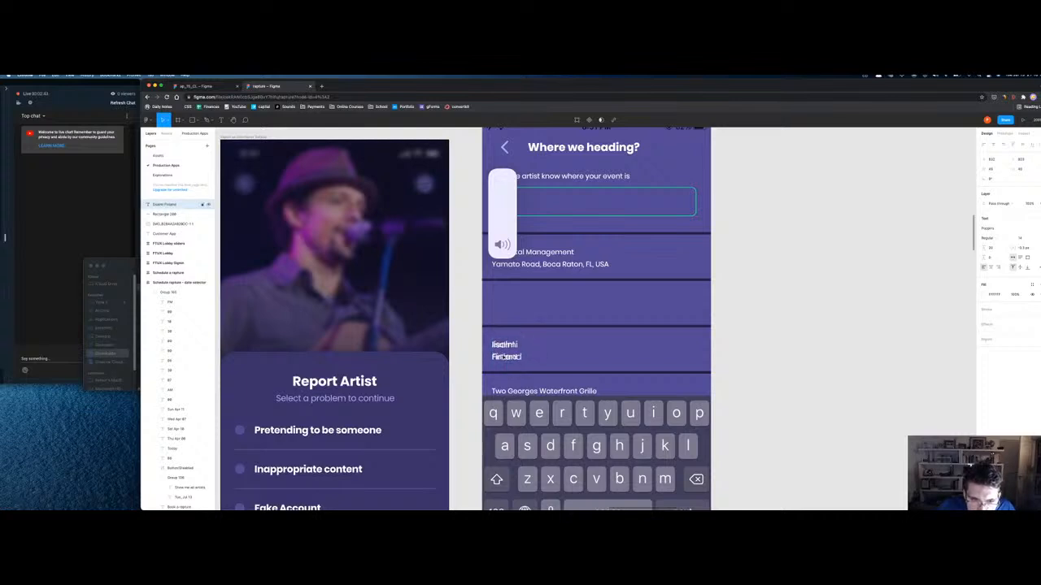
pyautogui.click(500, 326)
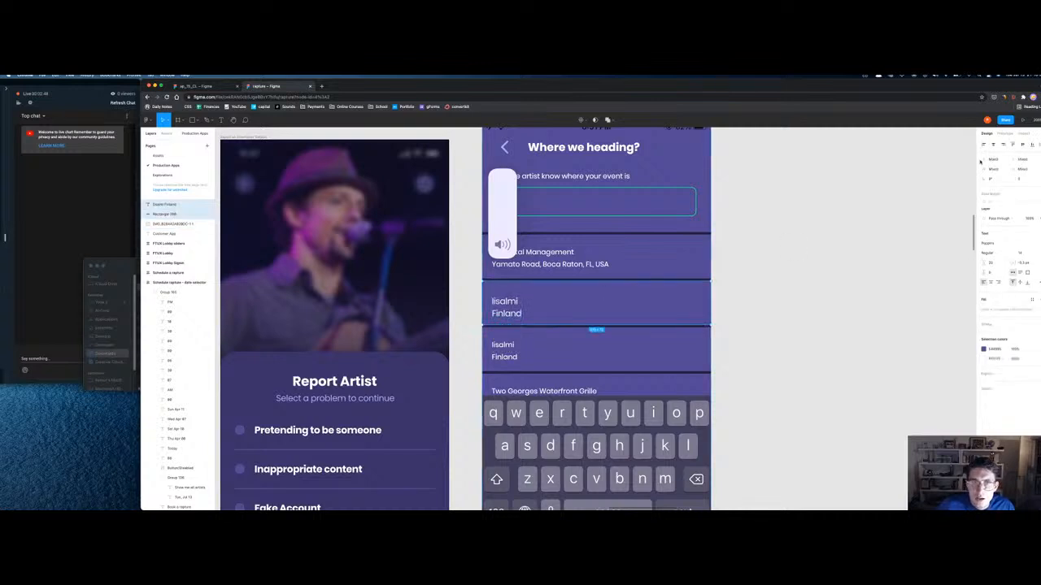
pyautogui.click(1025, 145)
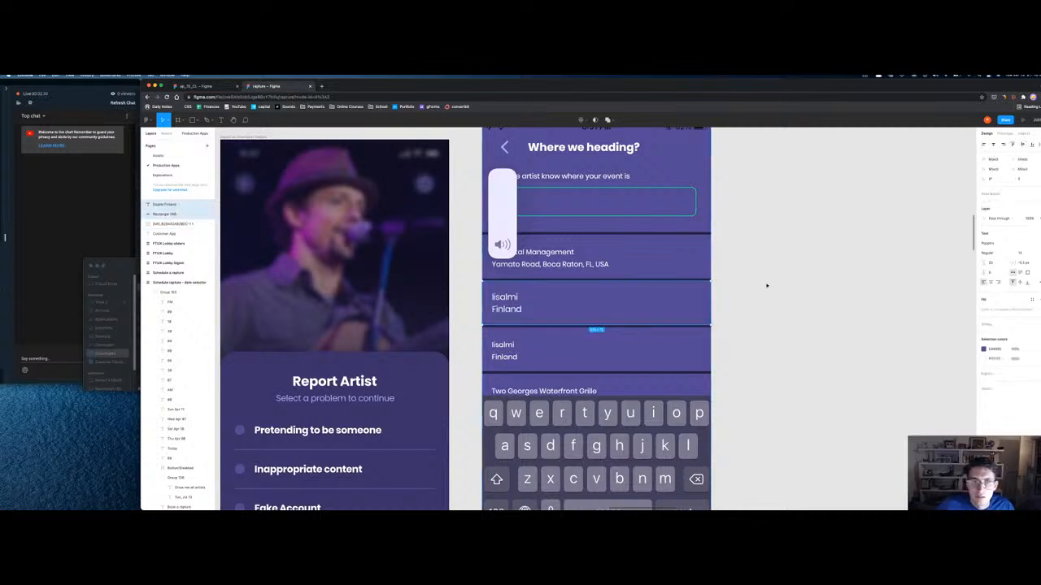
pyautogui.press('-')
pyautogui.scroll(3, 561, 326)
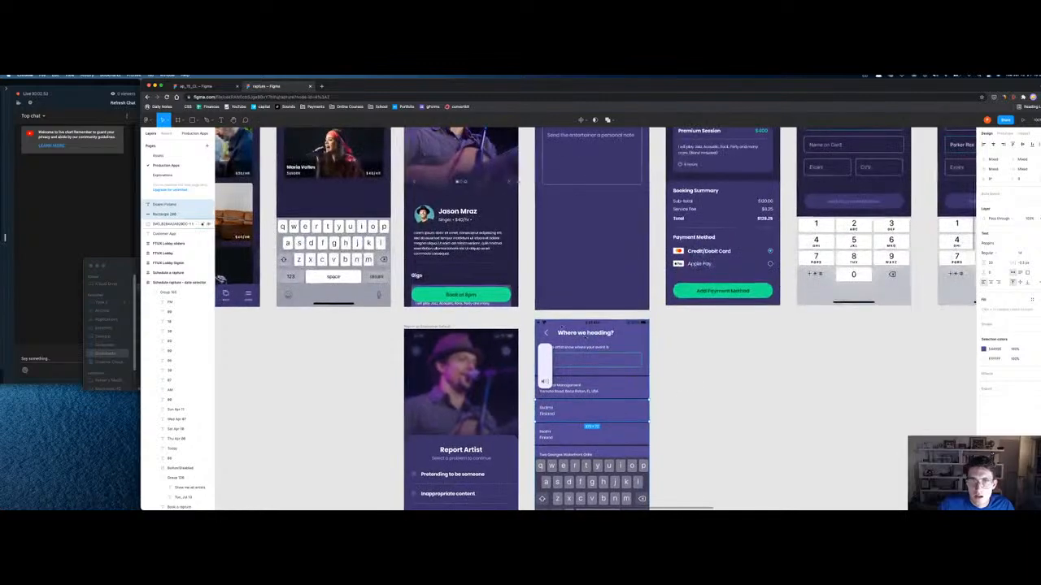
pyautogui.press('super+z')
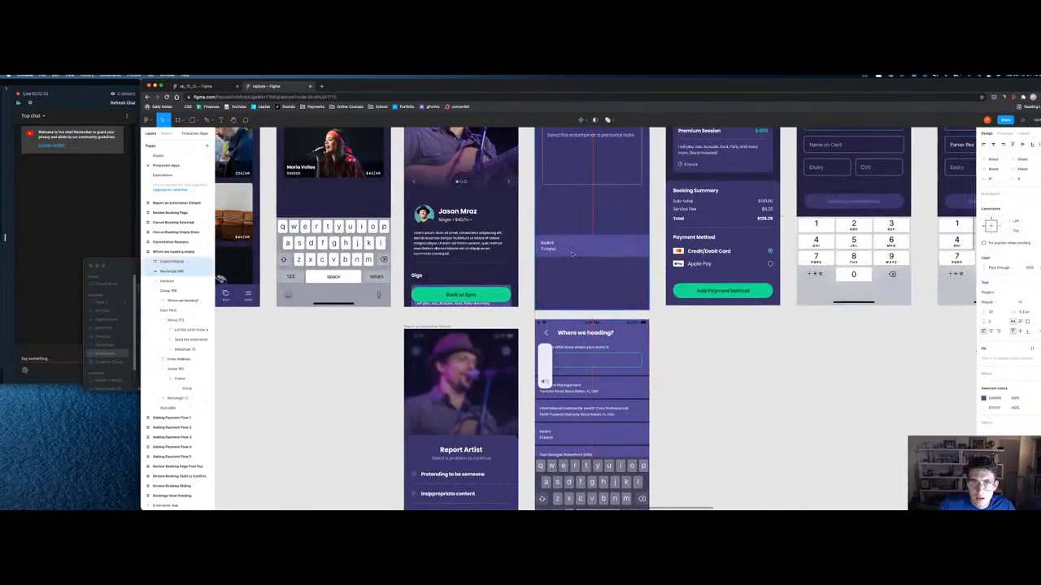
pyautogui.press('super+z')
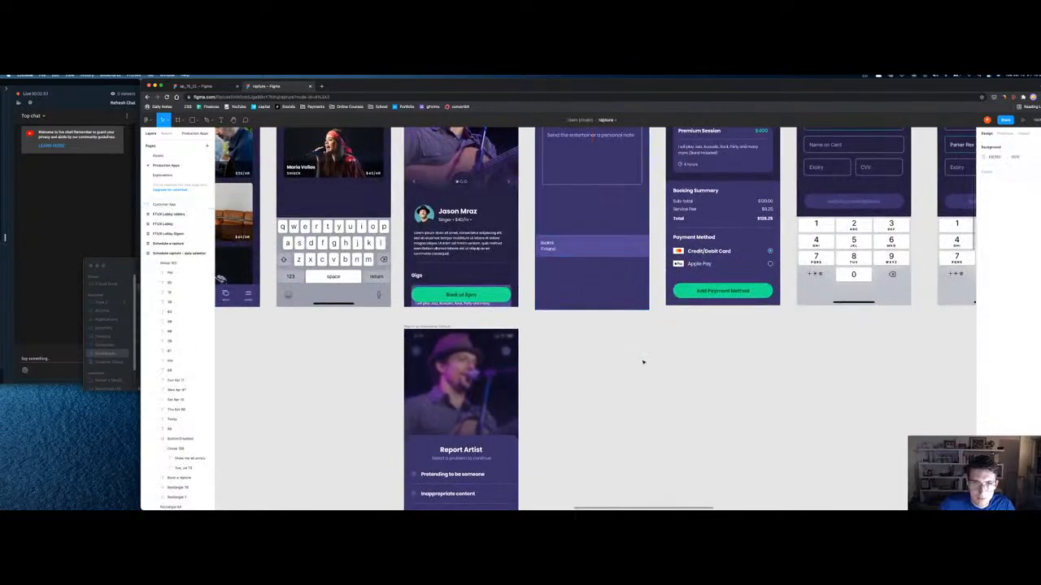
pyautogui.scroll(-5, 642, 362)
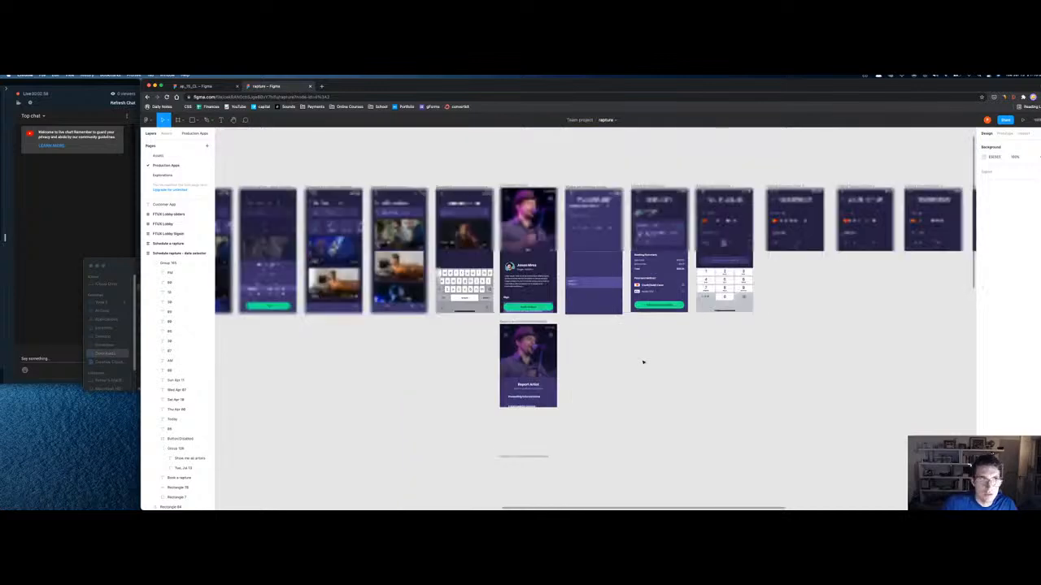
# Step: Draw a blank iPhone 11 Pro / X frame below the Where we heading? screen, beside Report Artist
pyautogui.click(582, 187)
pyautogui.hotkey('shift', '2')
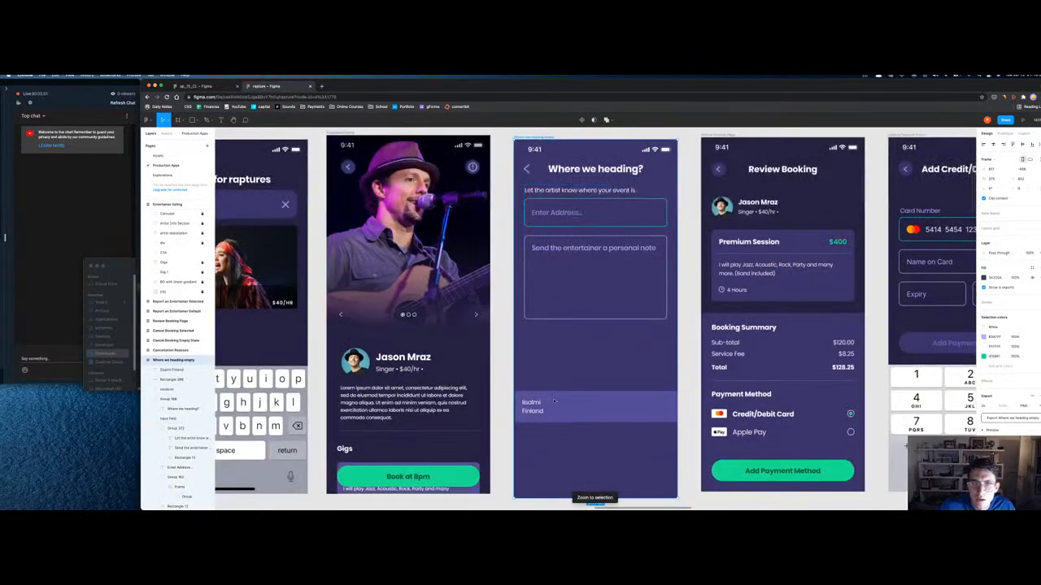
pyautogui.press('-')
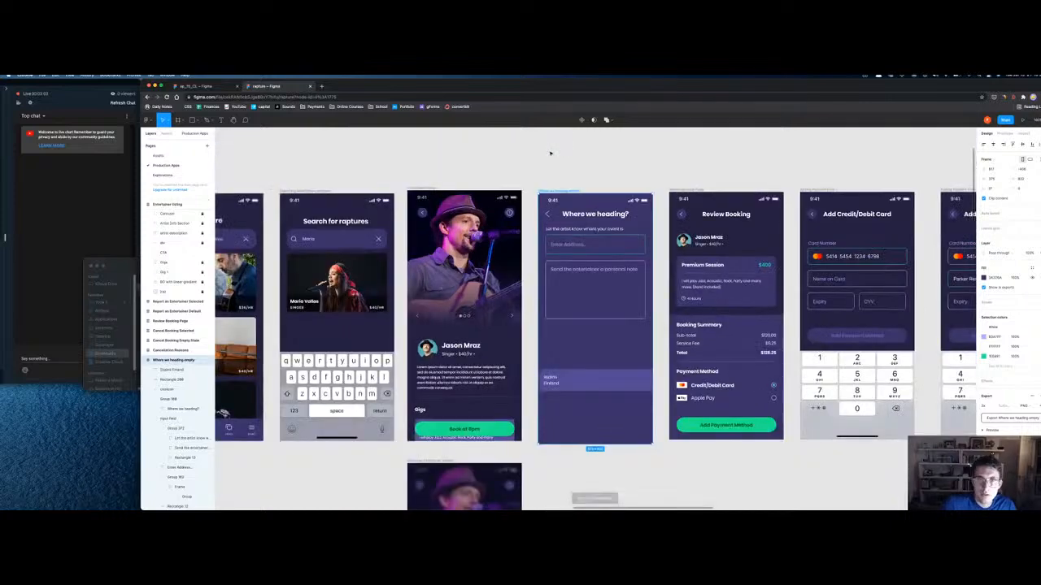
pyautogui.press('f')
pyautogui.scroll(-2, 968, 203)
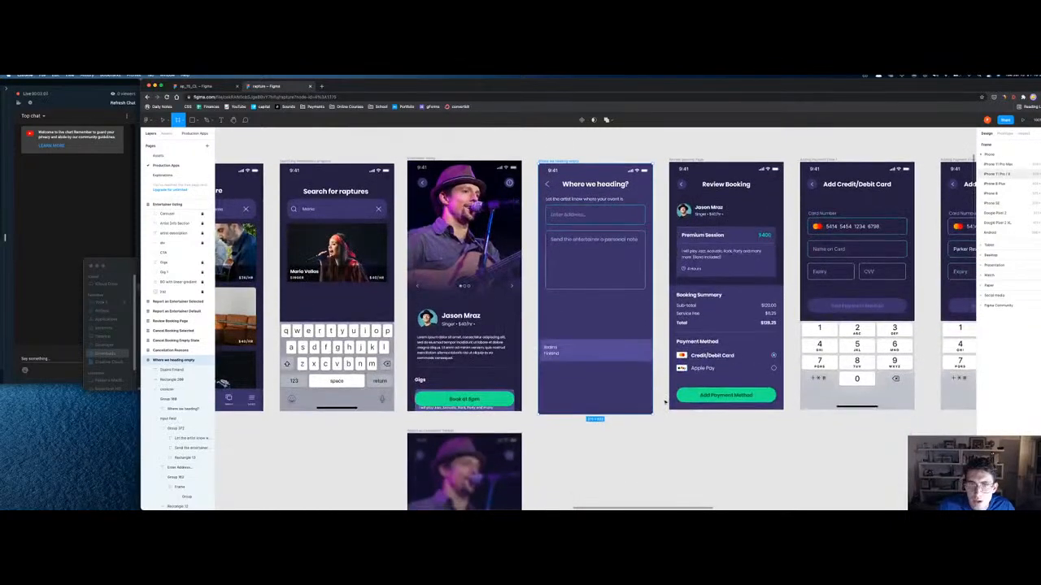
pyautogui.click(996, 173)
pyautogui.moveTo(922, 248); pyautogui.dragTo(402, 379)
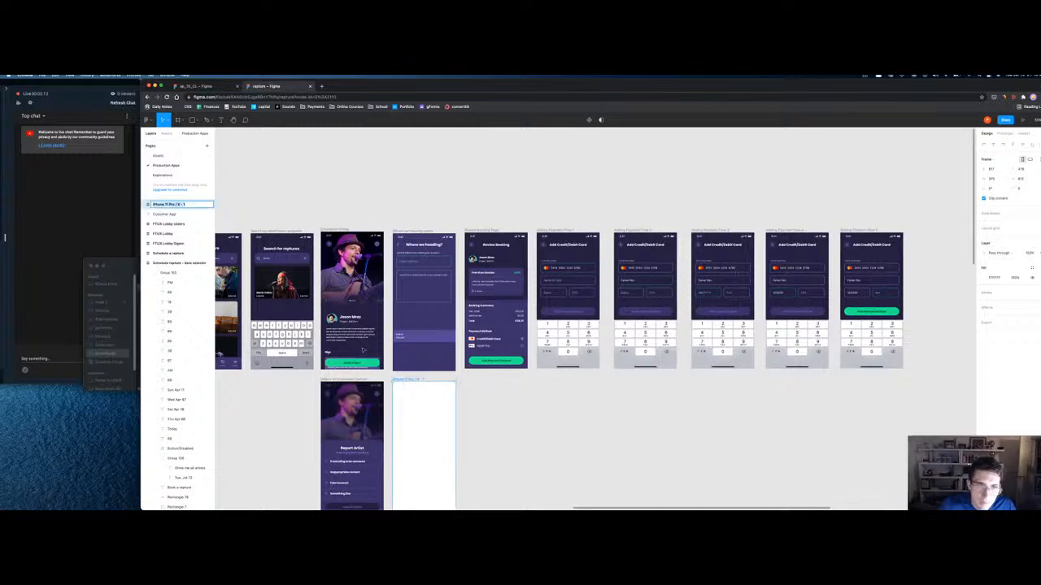
# Step: Rename the blank frame to 'Where we heading results'
pyautogui.write('iPhoneading')
pyautogui.press('Return')
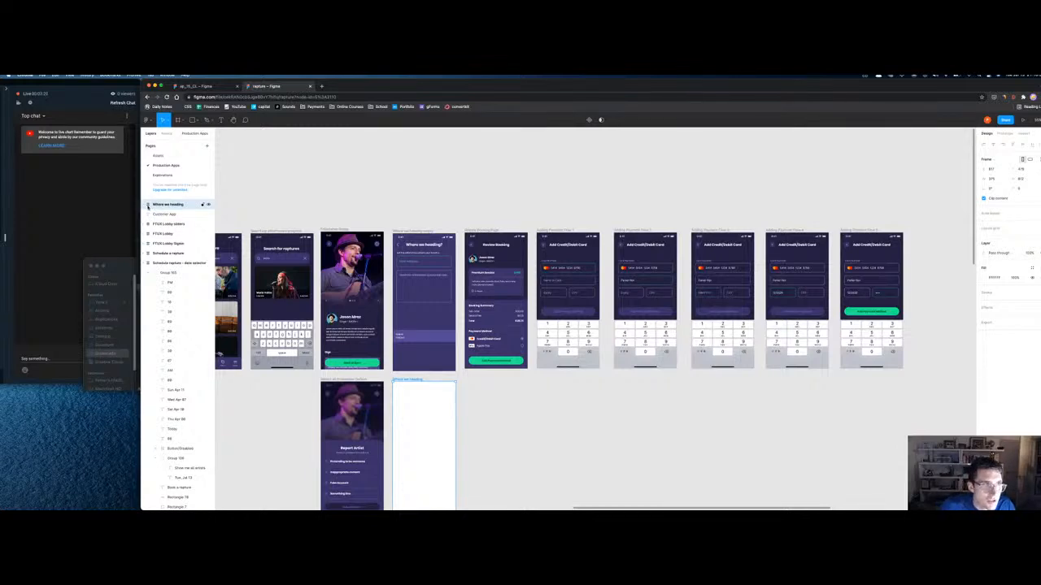
pyautogui.click(145, 263)
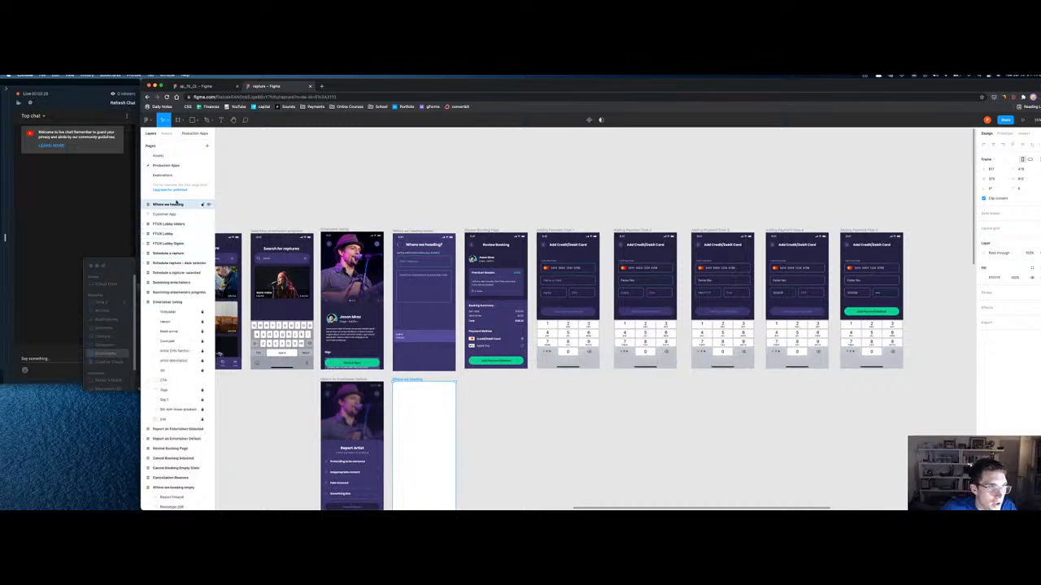
pyautogui.doubleClick(174, 205)
pyautogui.press('Right')
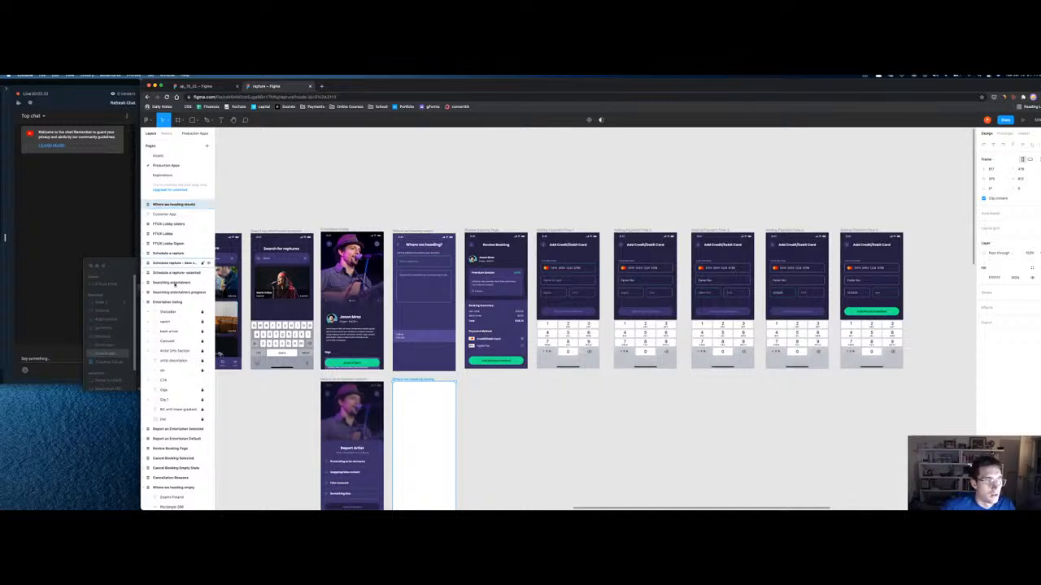
# Step: Move Where we heading empty and results below Entertainer listing in the Layers panel
pyautogui.click(146, 303)
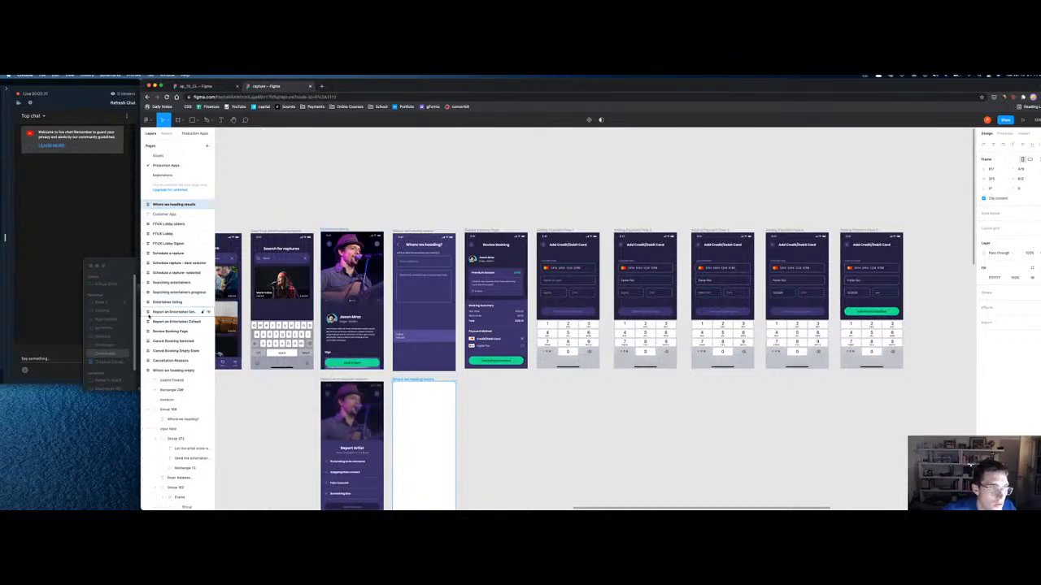
pyautogui.click(160, 370)
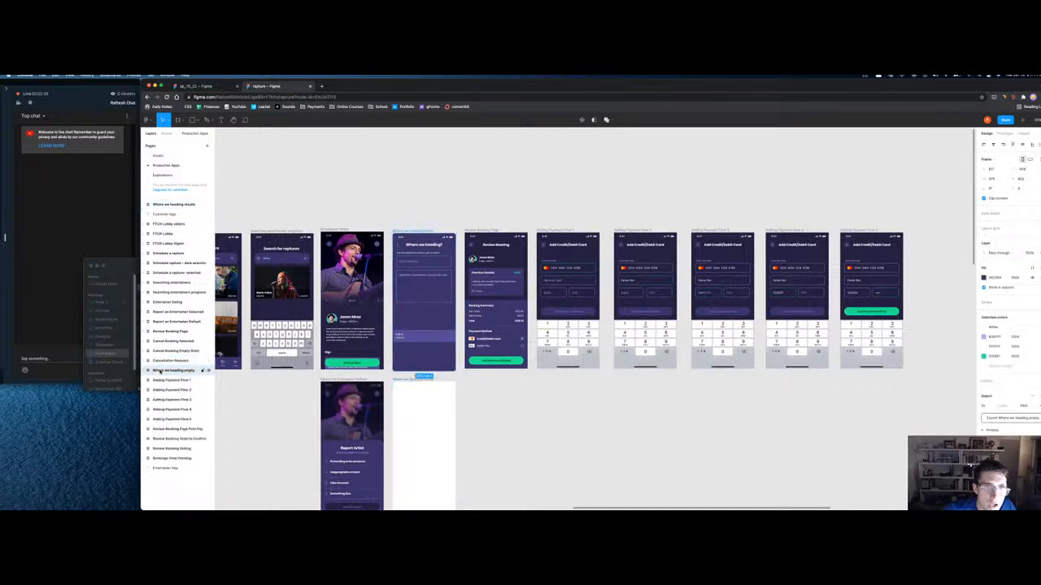
pyautogui.moveTo(146, 307); pyautogui.dragTo(145, 309)
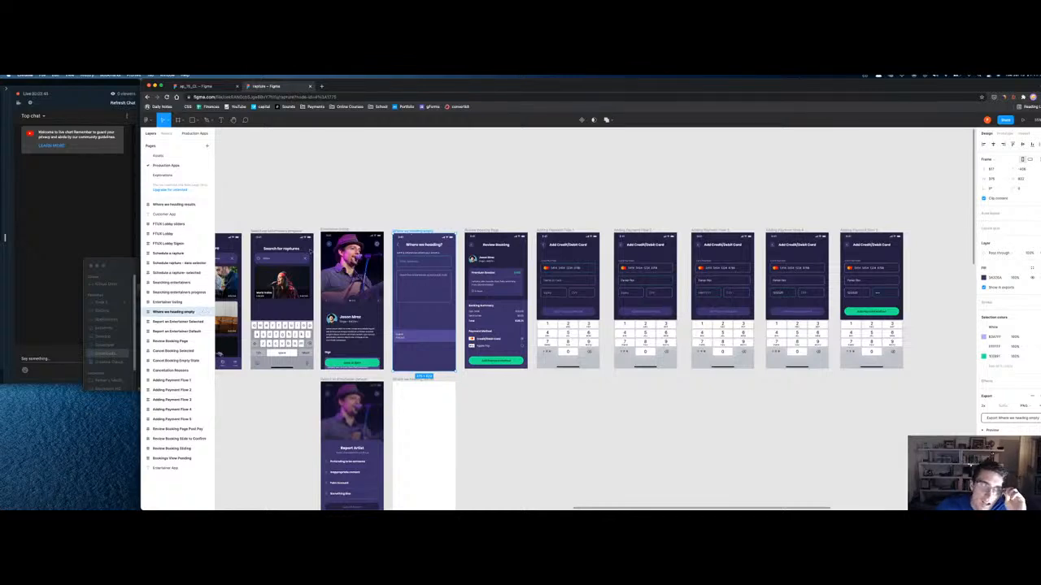
pyautogui.click(411, 379)
pyautogui.moveTo(165, 206); pyautogui.dragTo(171, 313)
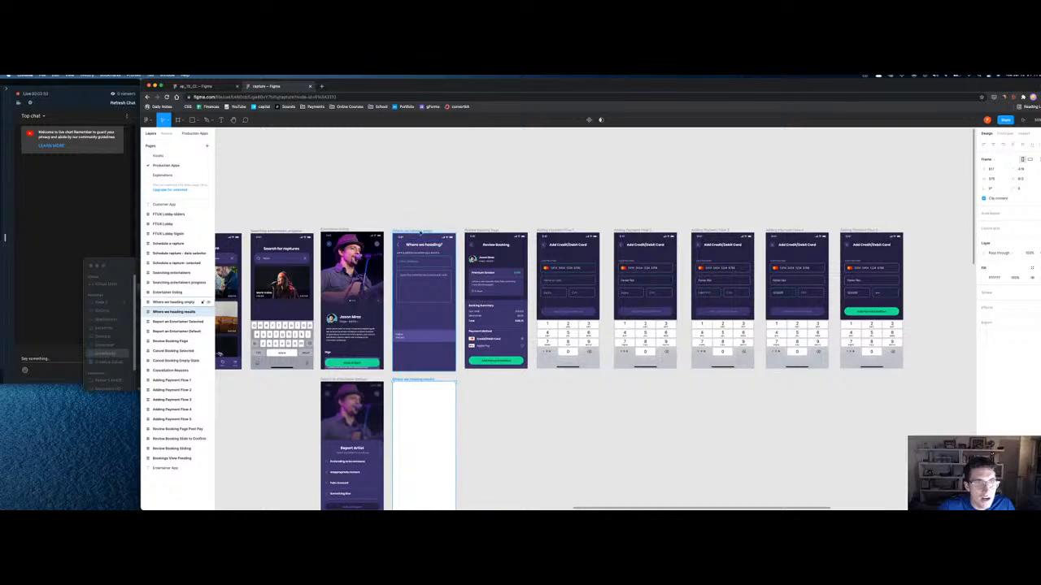
pyautogui.click(424, 260)
pyautogui.hotkey('shift', '2')
pyautogui.keyDown('super'); pyautogui.click(578, 190); pyautogui.keyUp('super')
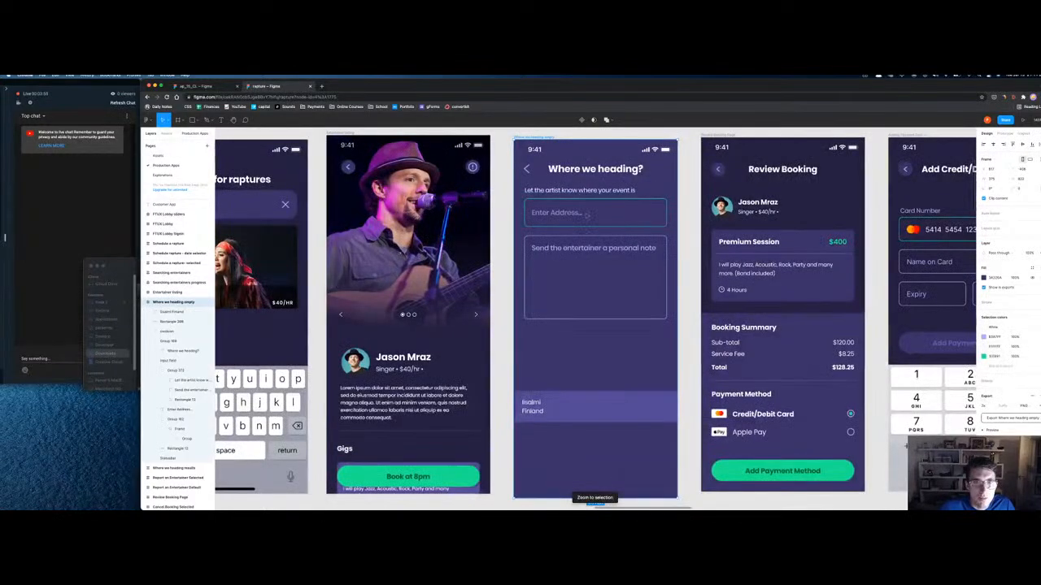
# Step: Group the Iisalmi Finland text with its rectangle and name the group 'Result'
pyautogui.click(170, 313)
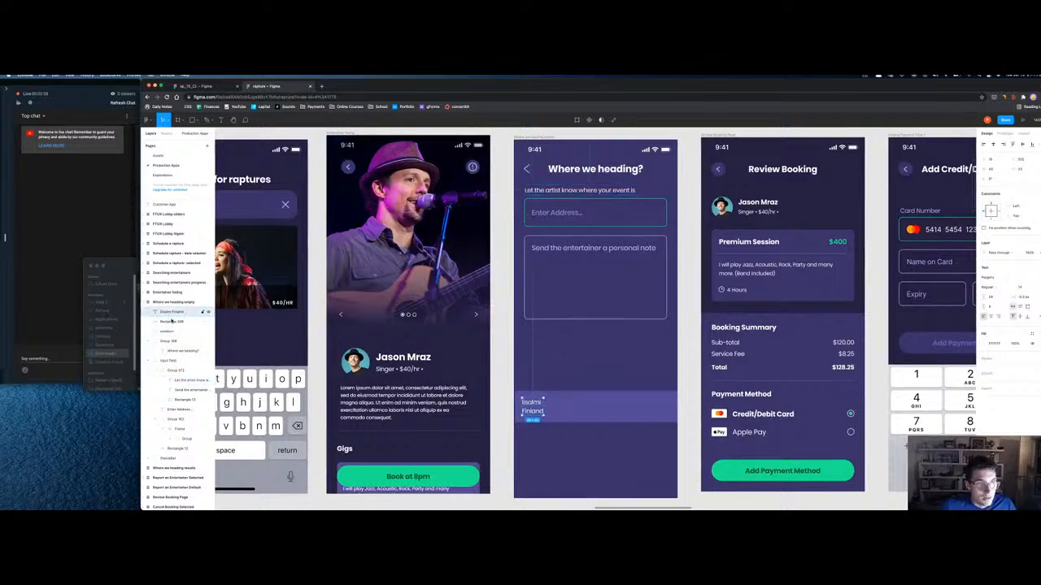
pyautogui.click(195, 322)
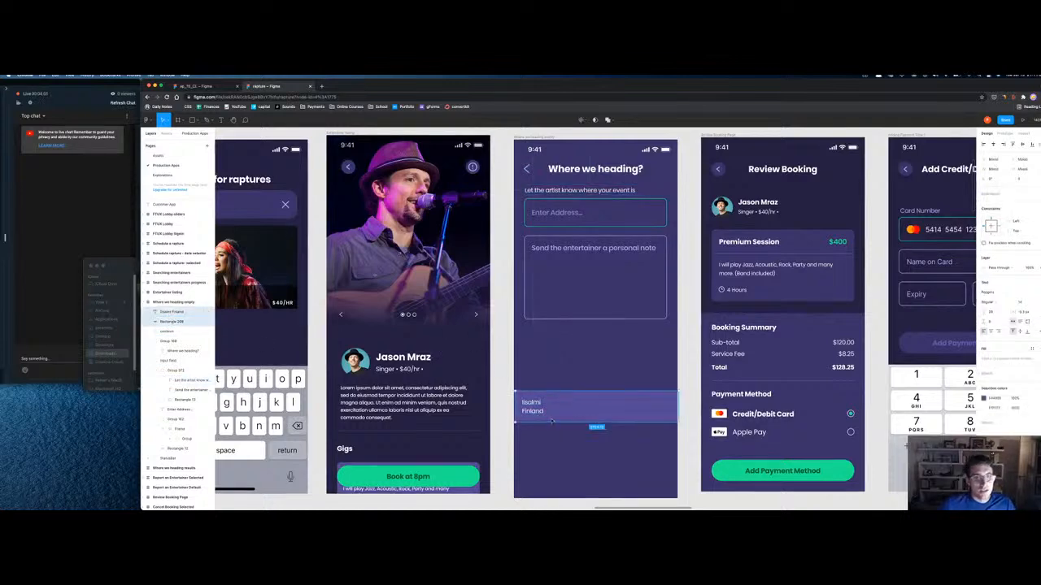
pyautogui.press('super+g')
pyautogui.write('Result')
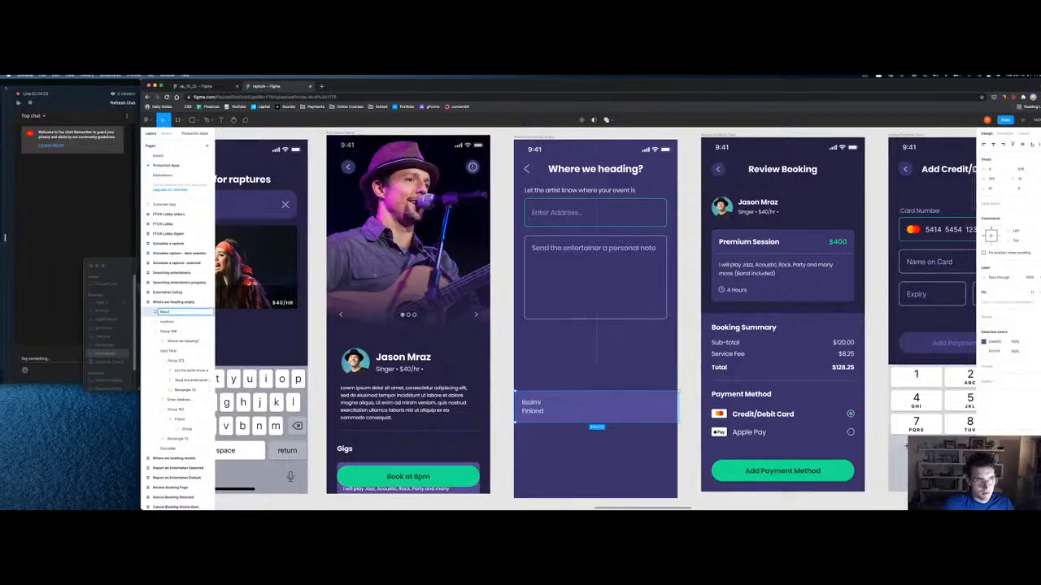
pyautogui.press('Return')
# Step: Remove the blank results frame and duplicate the Where we heading empty frame in its place
pyautogui.scroll(-5, 594, 318)
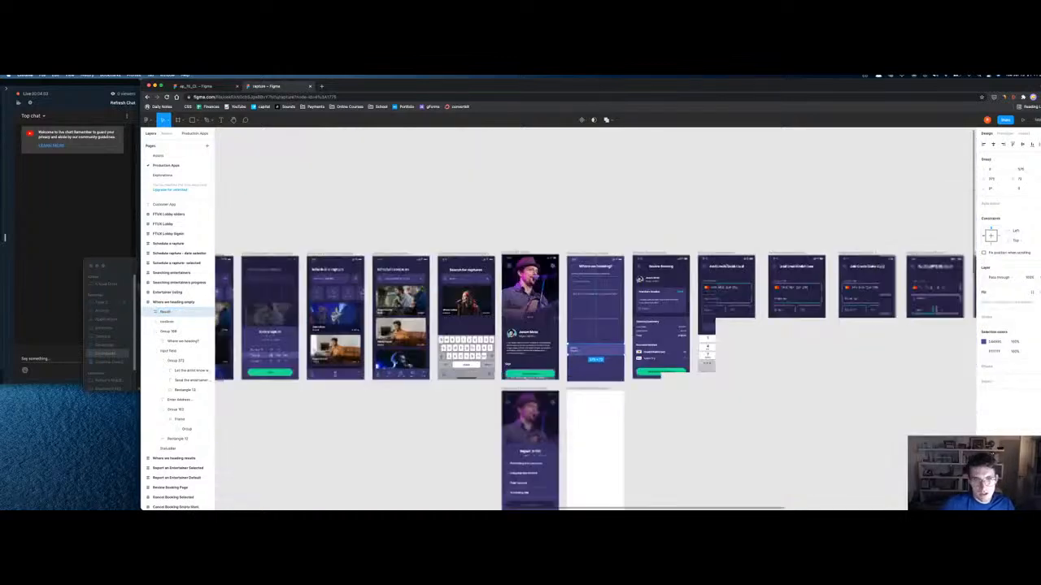
pyautogui.scroll(-2, 594, 318)
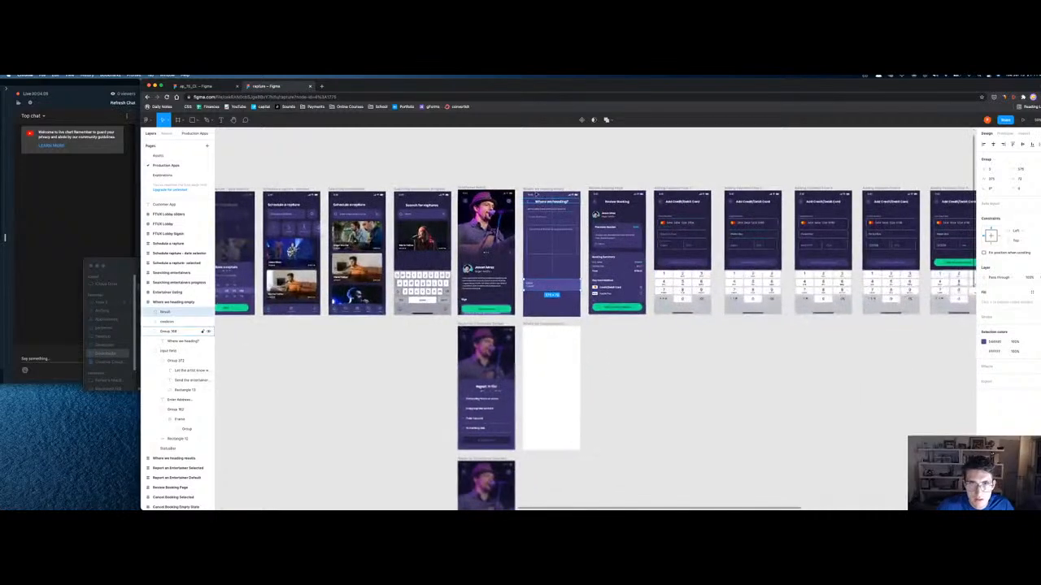
pyautogui.click(551, 324)
pyautogui.press('super+z')
pyautogui.press('super+z')
pyautogui.press('super+z')
pyautogui.press('super+z')
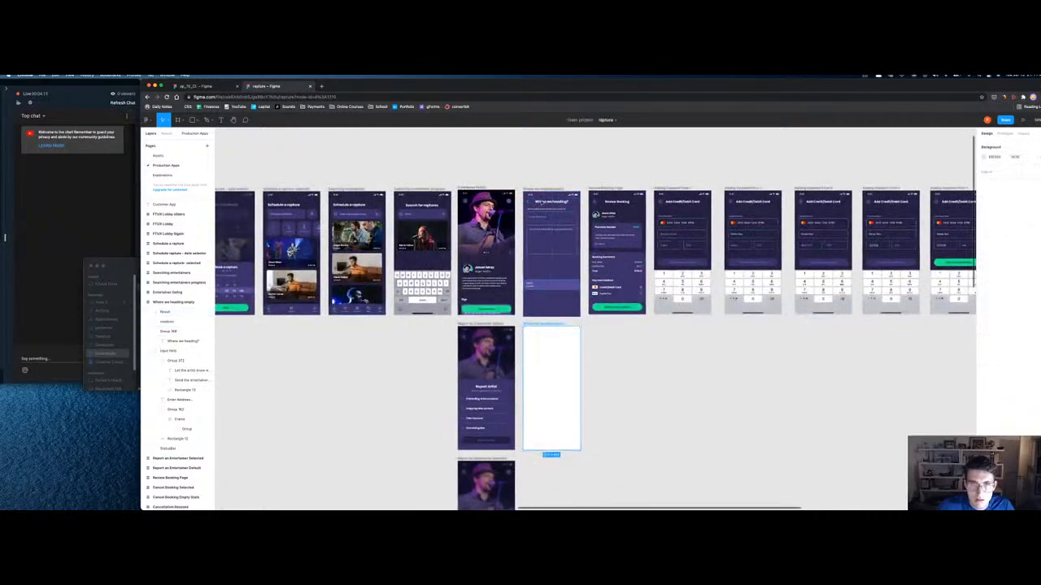
pyautogui.press('super+d')
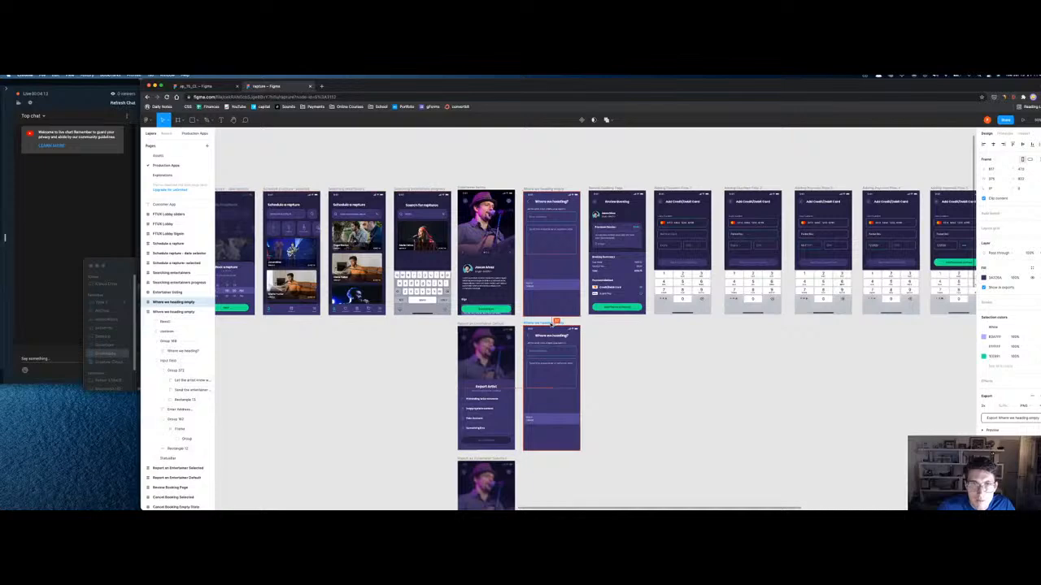
pyautogui.click(544, 287)
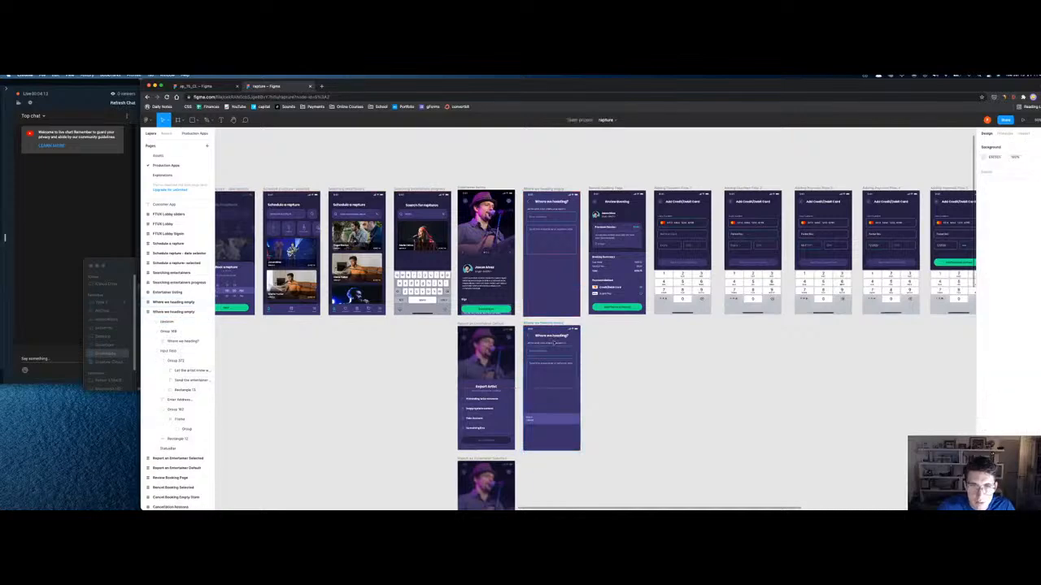
pyautogui.click(530, 324)
pyautogui.hotkey('shift', '2')
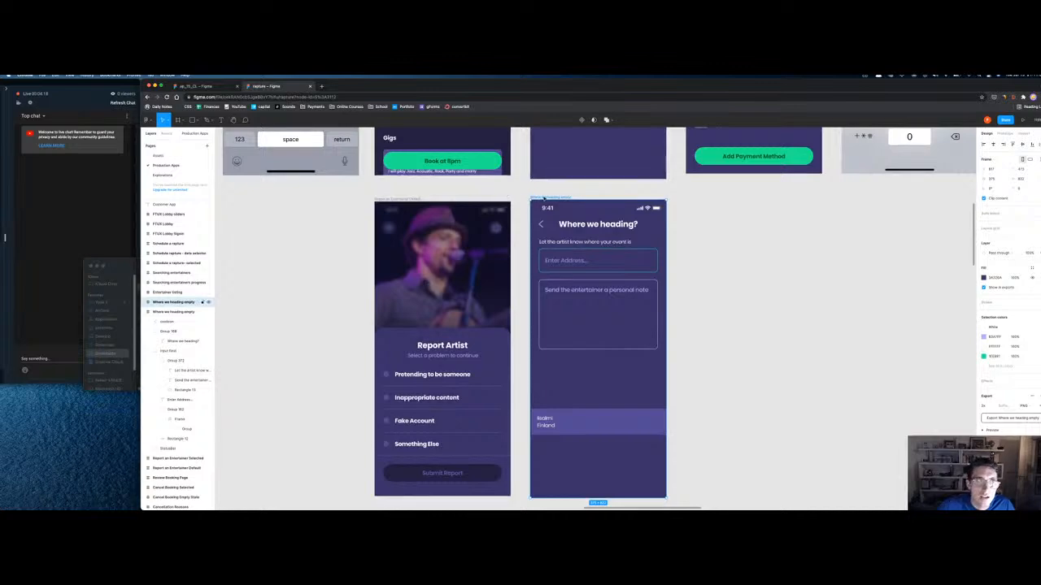
# Step: Delete the personal note box from the copied screen
pyautogui.hotkey('shift', '2')
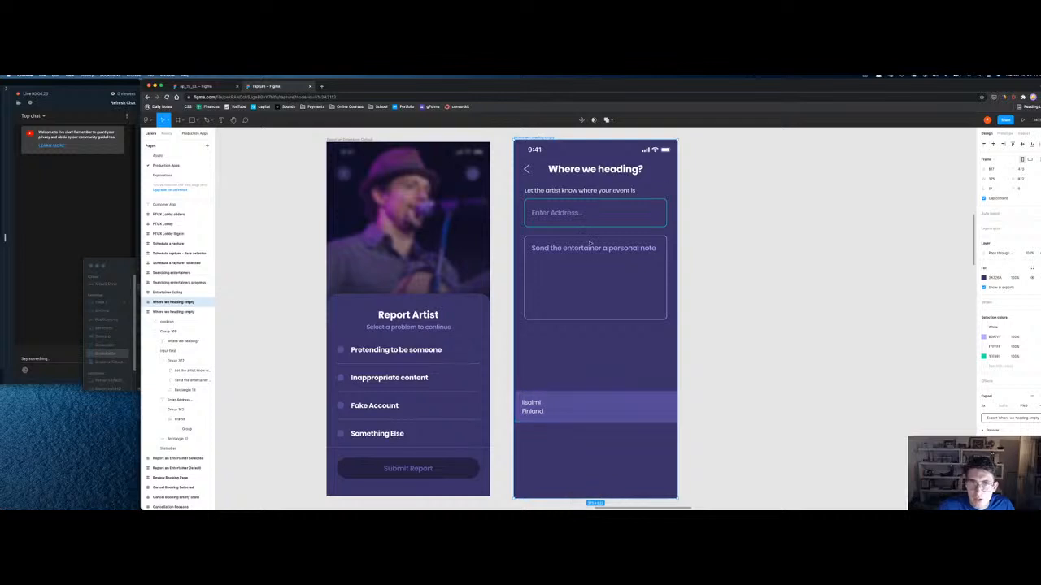
pyautogui.press('Escape')
pyautogui.click(587, 243)
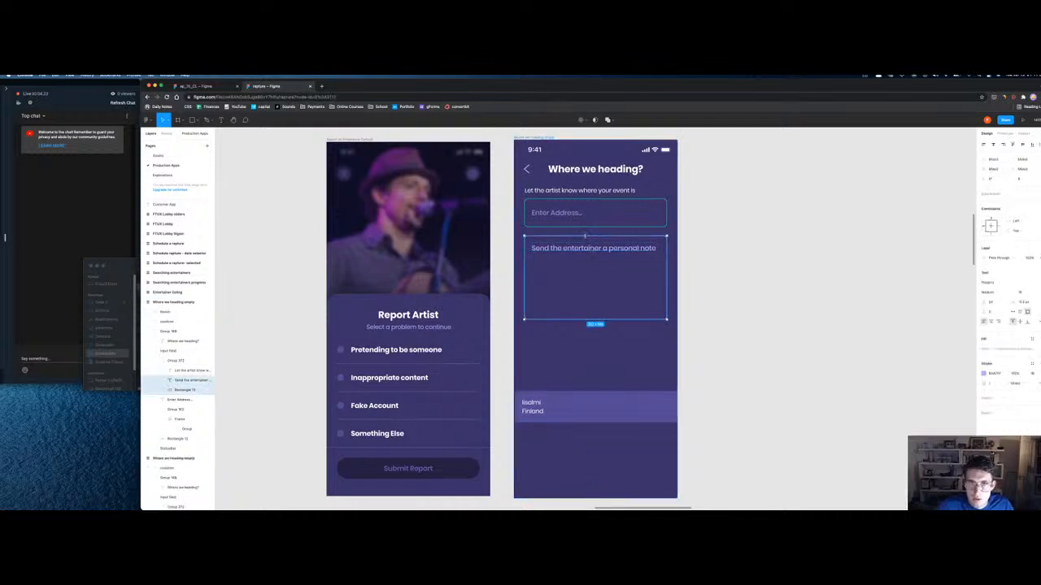
pyautogui.press('Delete')
pyautogui.tripleClick(555, 213)
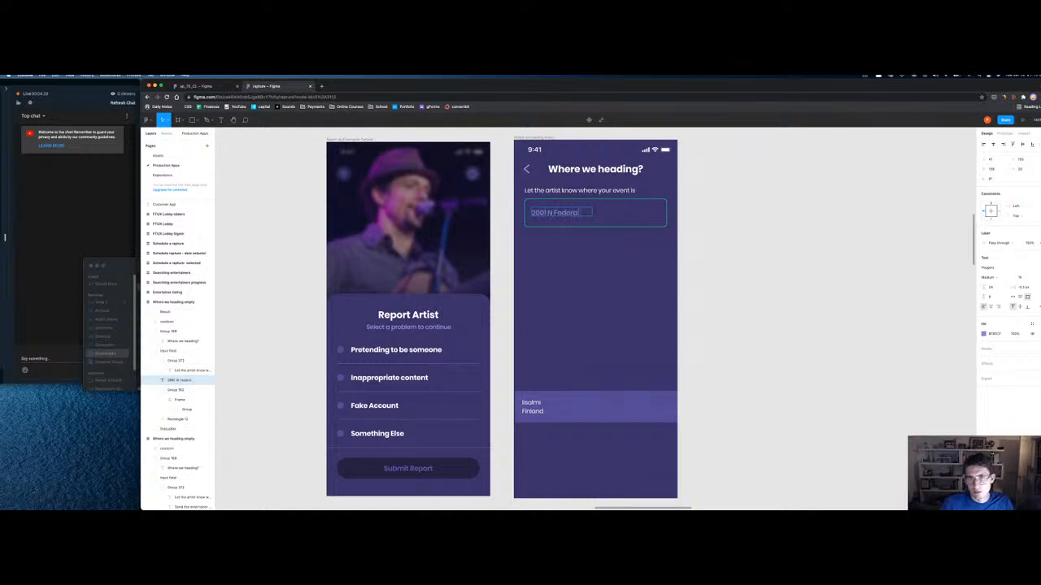
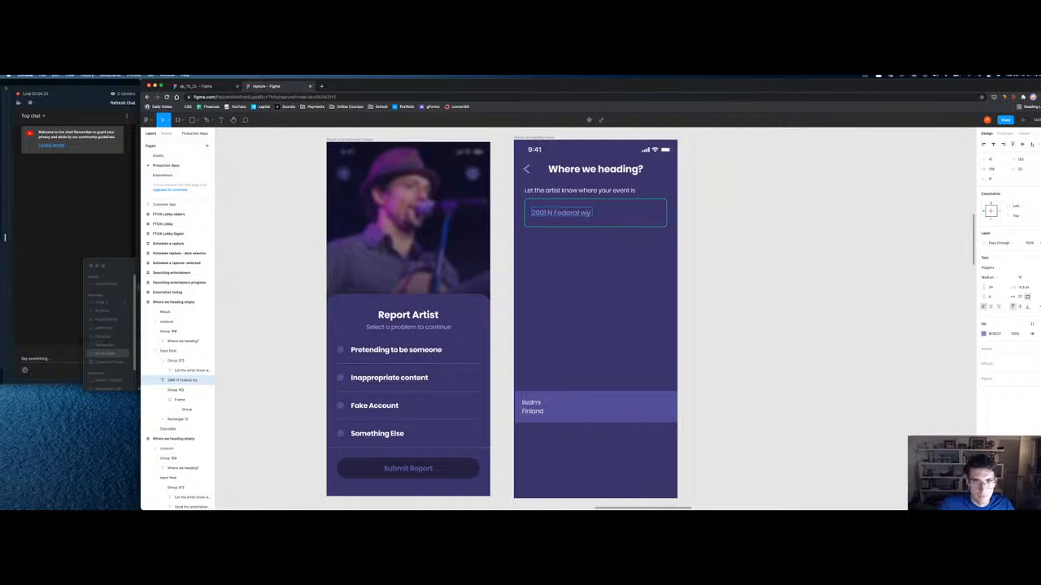
pyautogui.write('H')
pyautogui.press('BackSpace')
pyautogui.write('h')
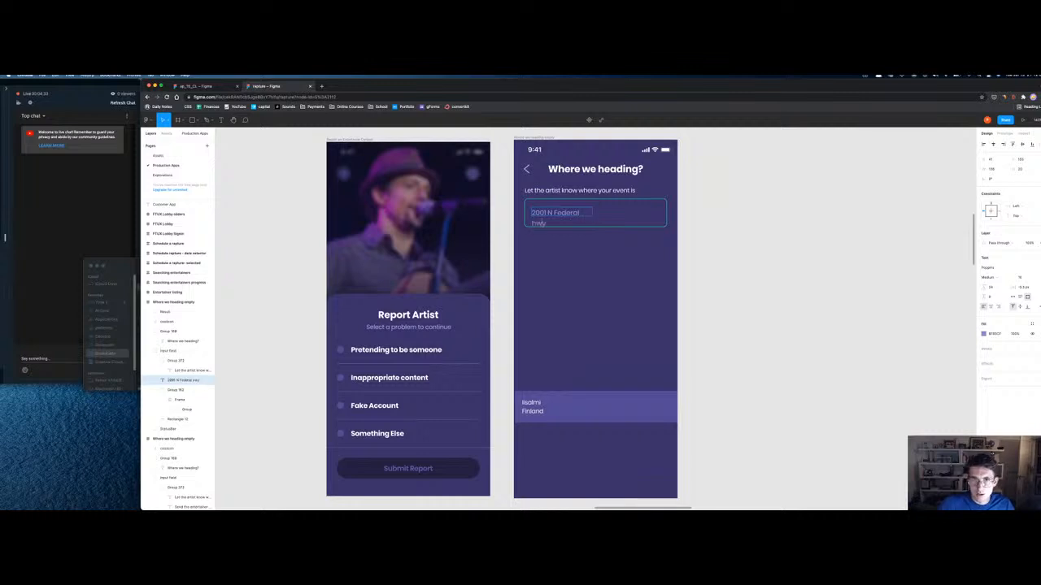
pyautogui.press('Escape')
pyautogui.moveTo(594, 212); pyautogui.dragTo(606, 212)
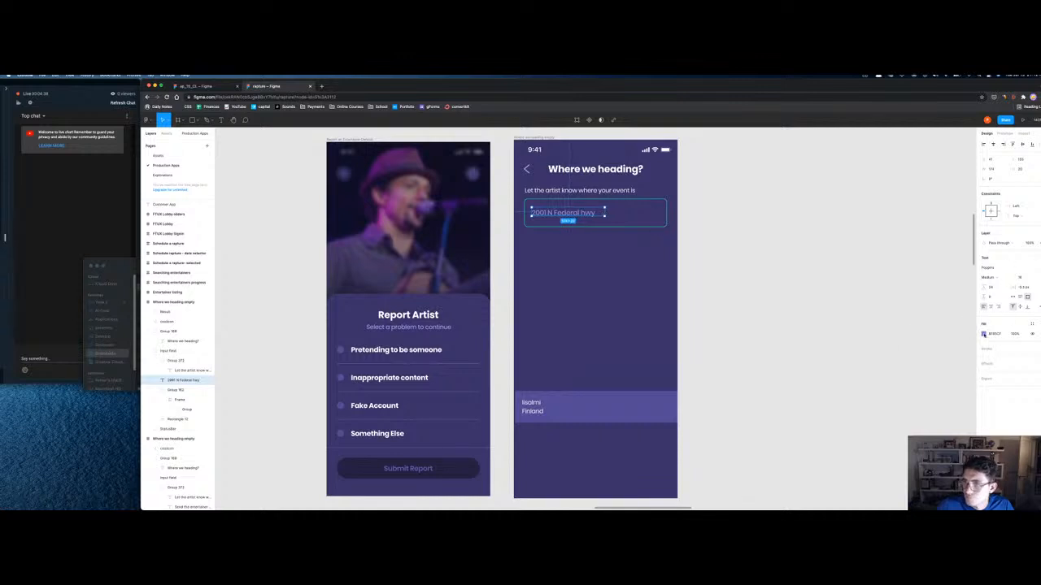
# Step: Place the Iisalmi Finland result row directly beneath the address field
pyautogui.click(983, 335)
pyautogui.click(692, 325)
pyautogui.moveTo(579, 407); pyautogui.dragTo(564, 252)
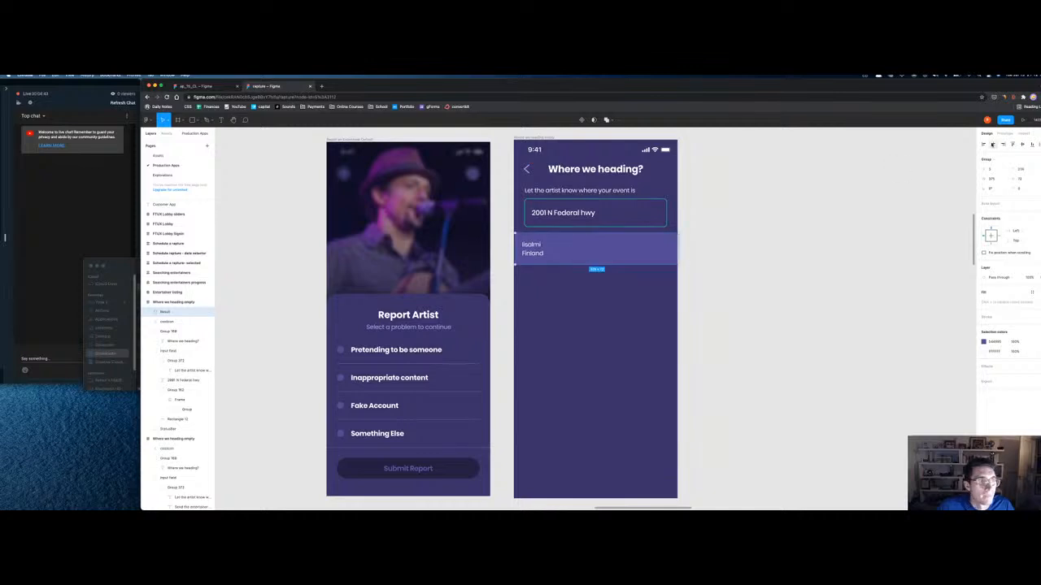
pyautogui.press('alt')
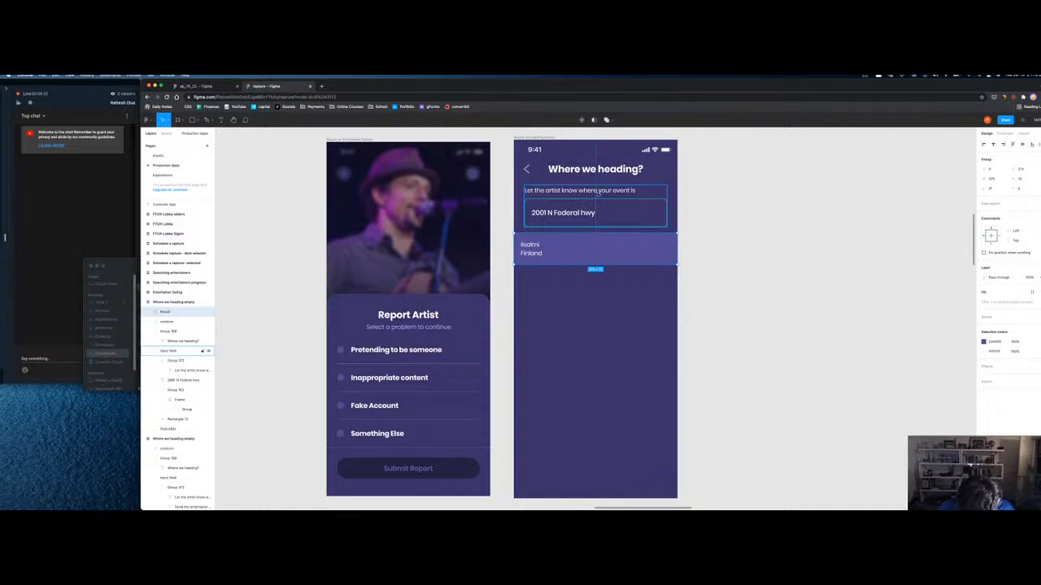
# Step: Lighten the copied screen frame's background to the result row's purple
pyautogui.click(535, 138)
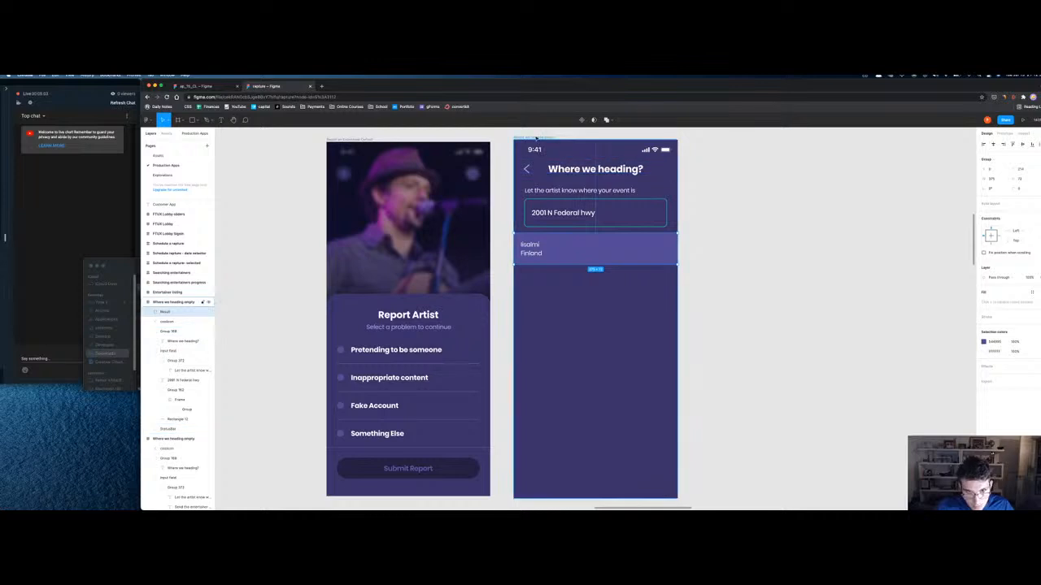
pyautogui.click(536, 139)
pyautogui.press('i')
pyautogui.click(556, 253)
# Step: Give the Iisalmi Finland result row a thin dark indigo stroke outline
pyautogui.click(556, 253)
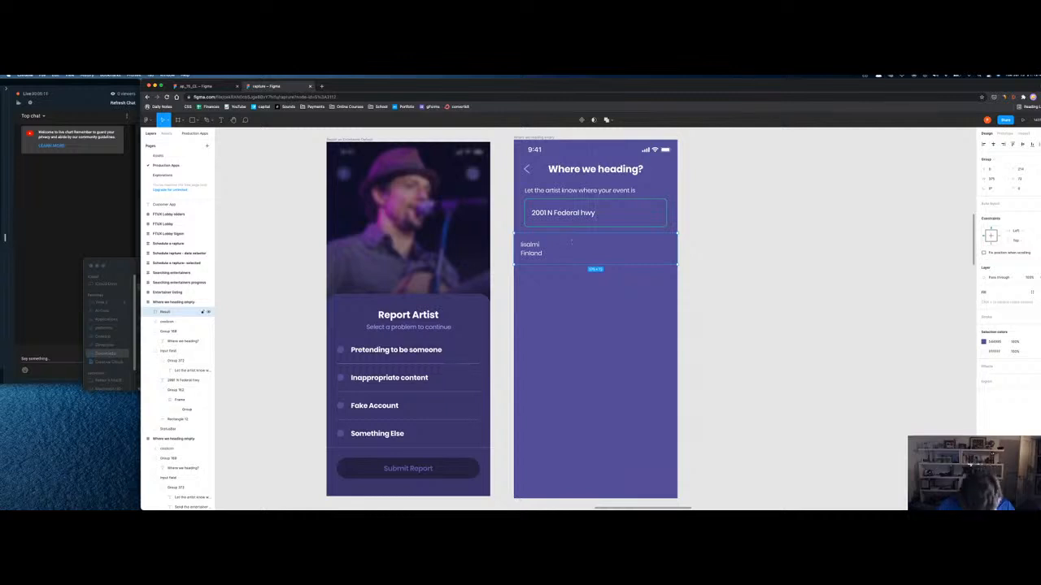
pyautogui.press('Up')
pyautogui.press('Up')
pyautogui.press('Up')
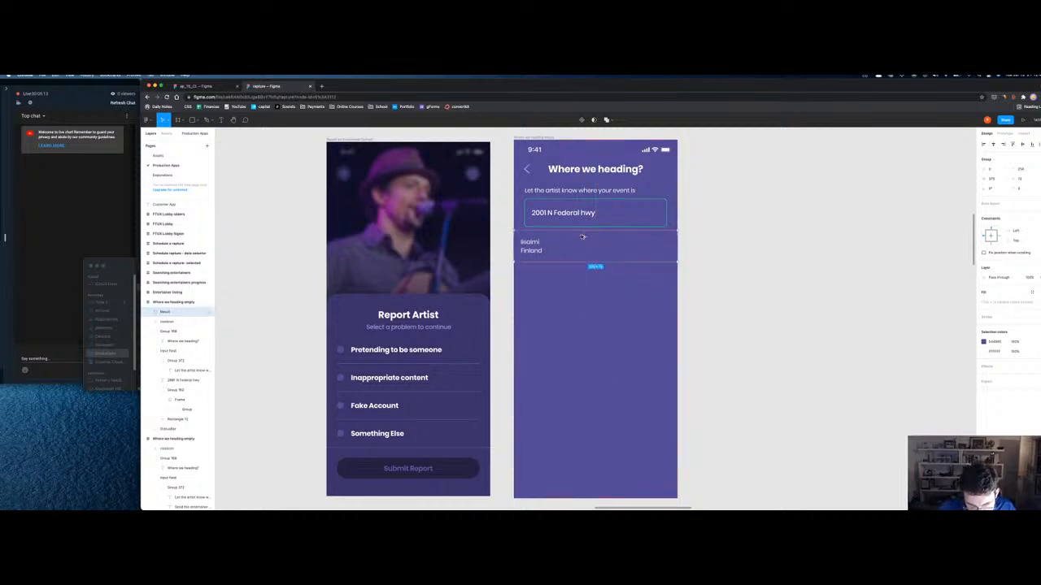
pyautogui.press('Down')
pyautogui.press('Down')
pyautogui.press('Down')
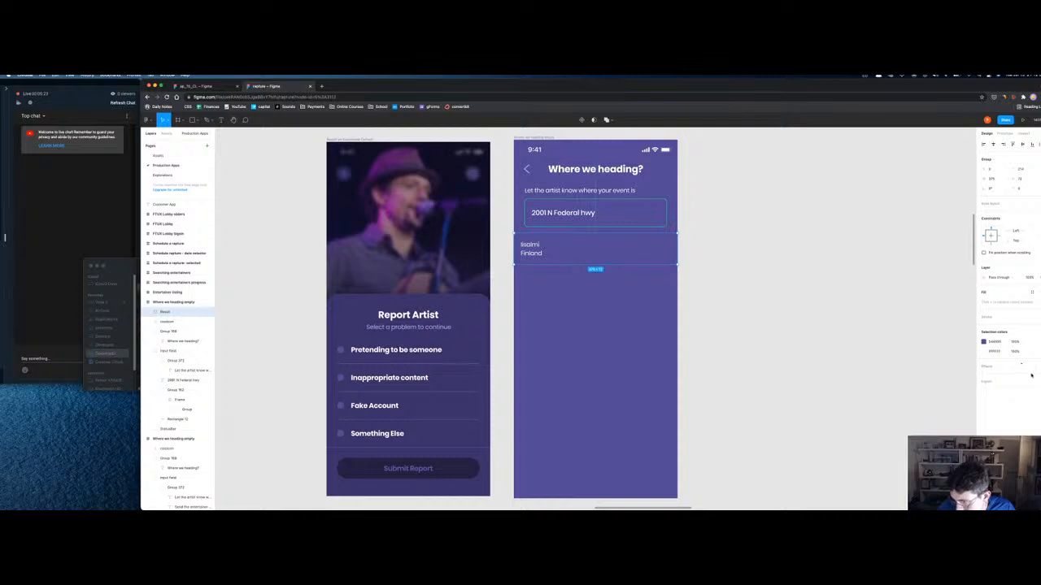
pyautogui.click(1037, 381)
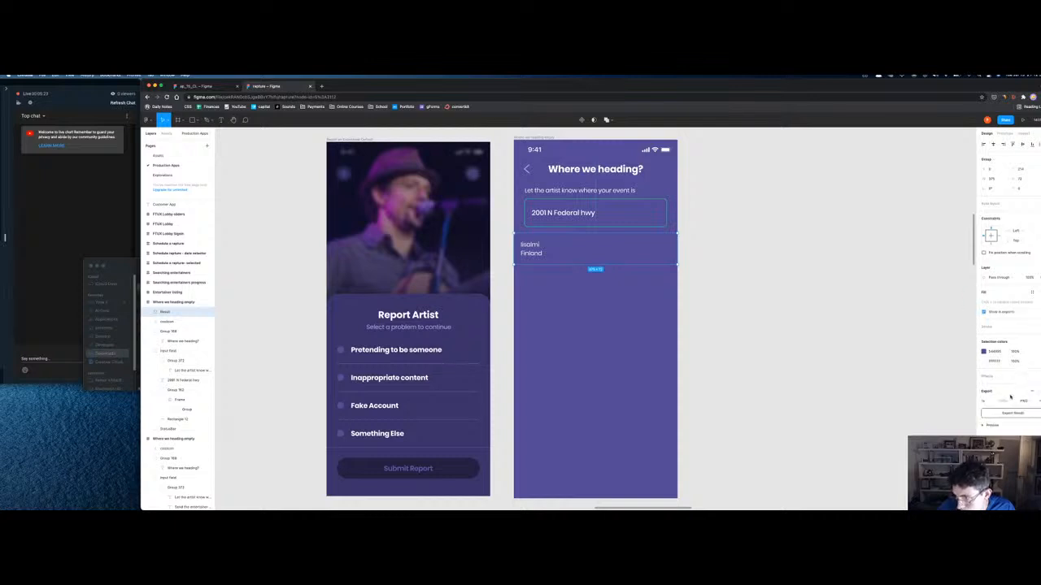
pyautogui.click(1032, 326)
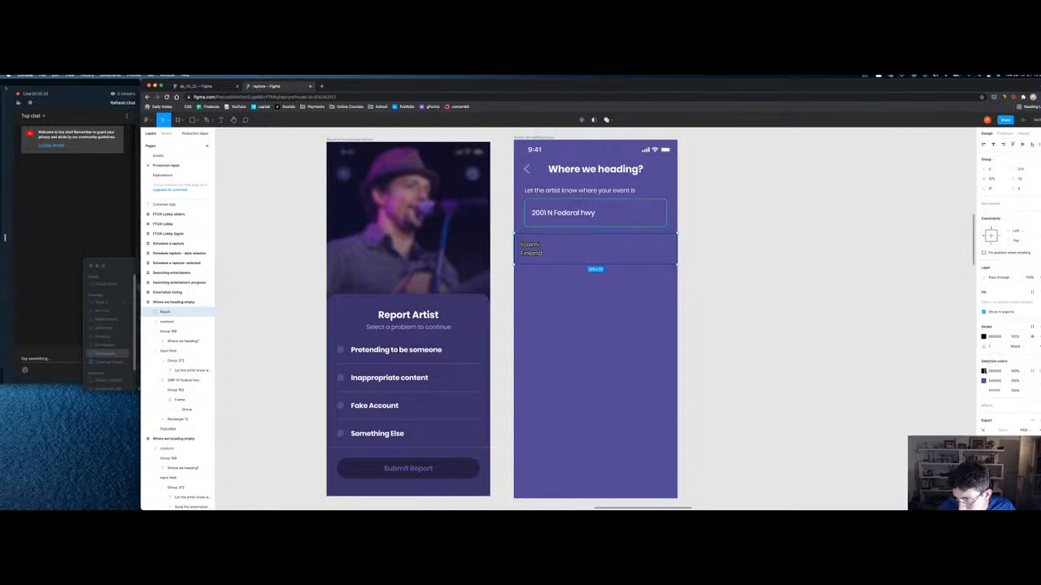
pyautogui.click(985, 338)
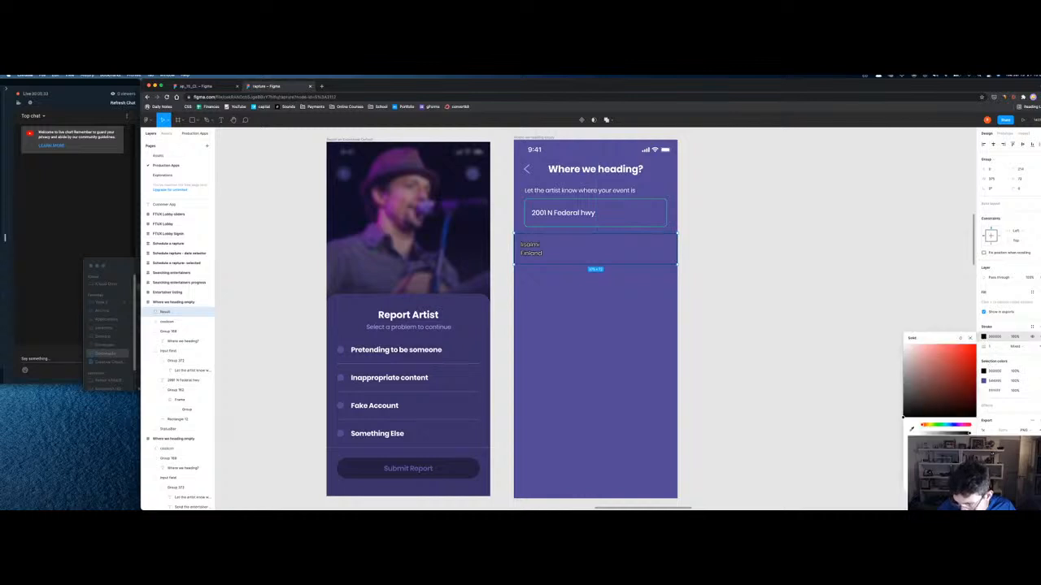
pyautogui.press('Return')
pyautogui.click(992, 346)
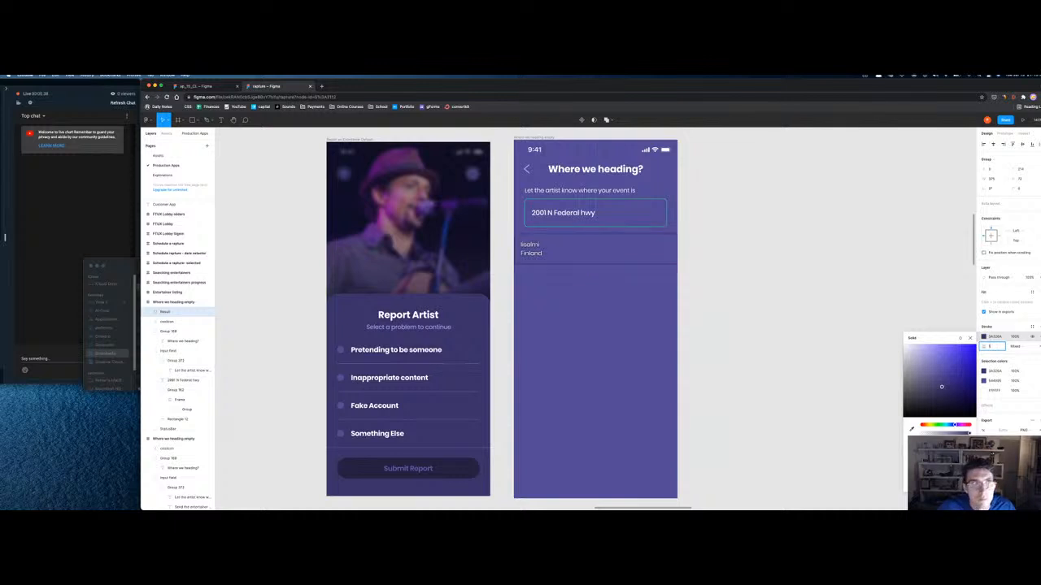
# Step: Duplicate the Iisalmi Finland Result group and shift the copy further down
pyautogui.click(863, 268)
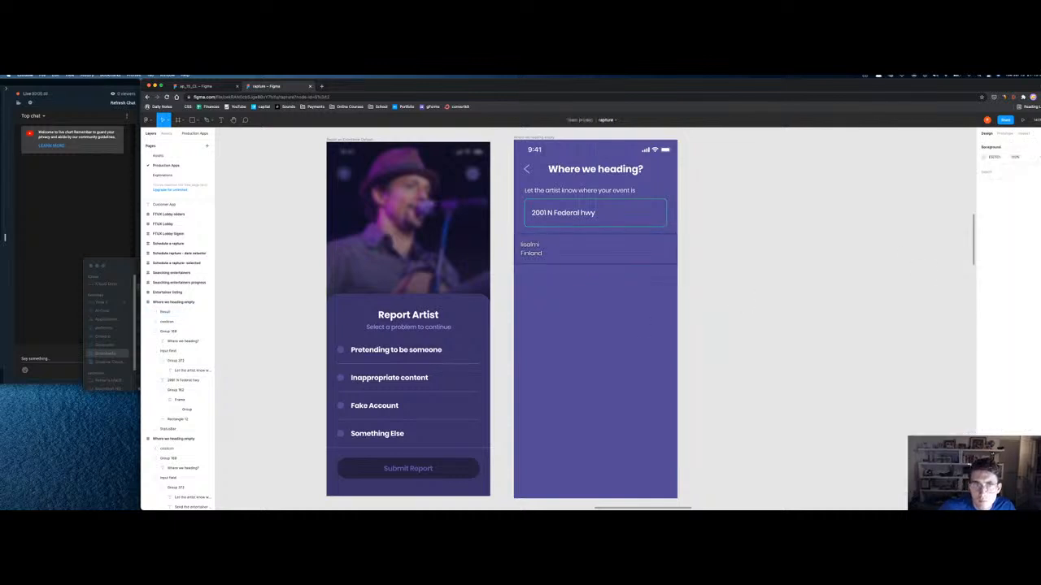
pyautogui.doubleClick(530, 248)
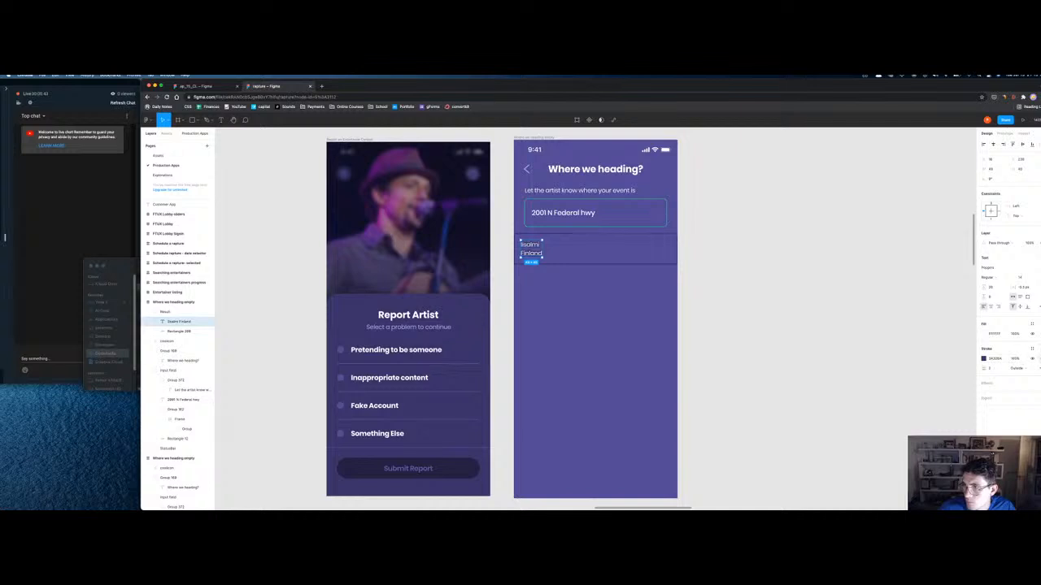
pyautogui.click(795, 326)
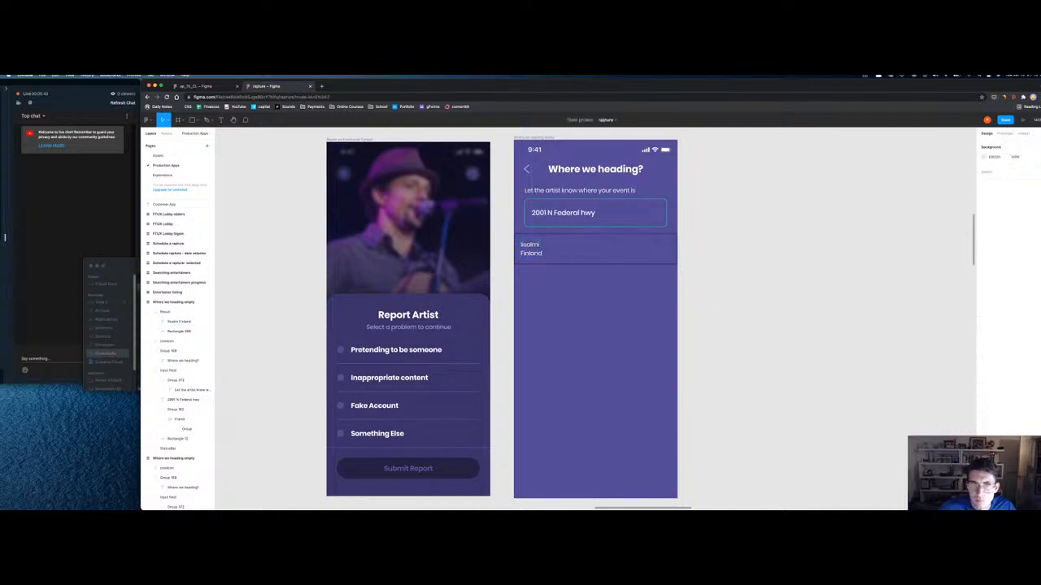
pyautogui.click(567, 263)
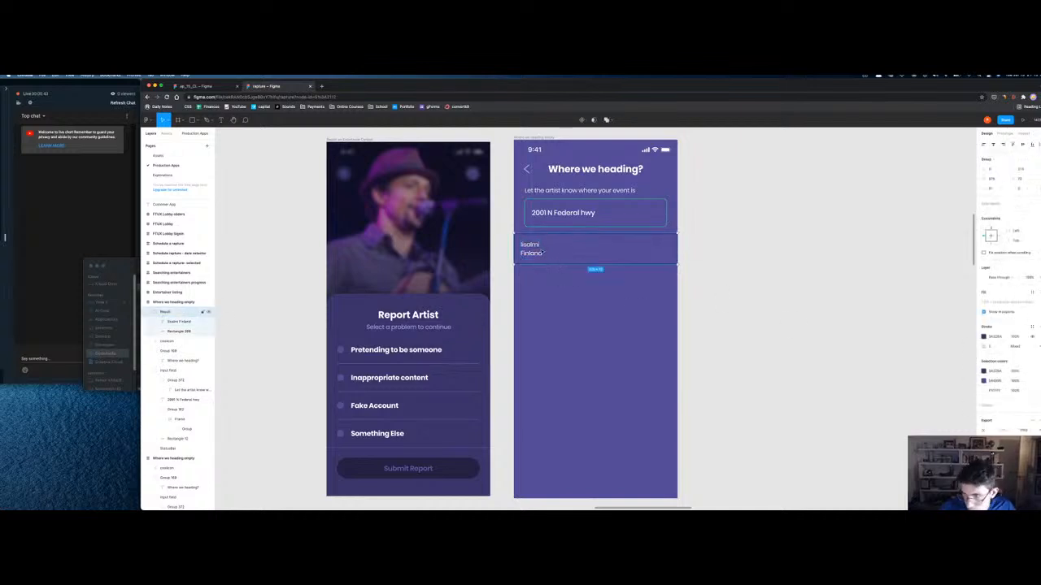
pyautogui.moveTo(537, 248); pyautogui.dragTo(533, 281)
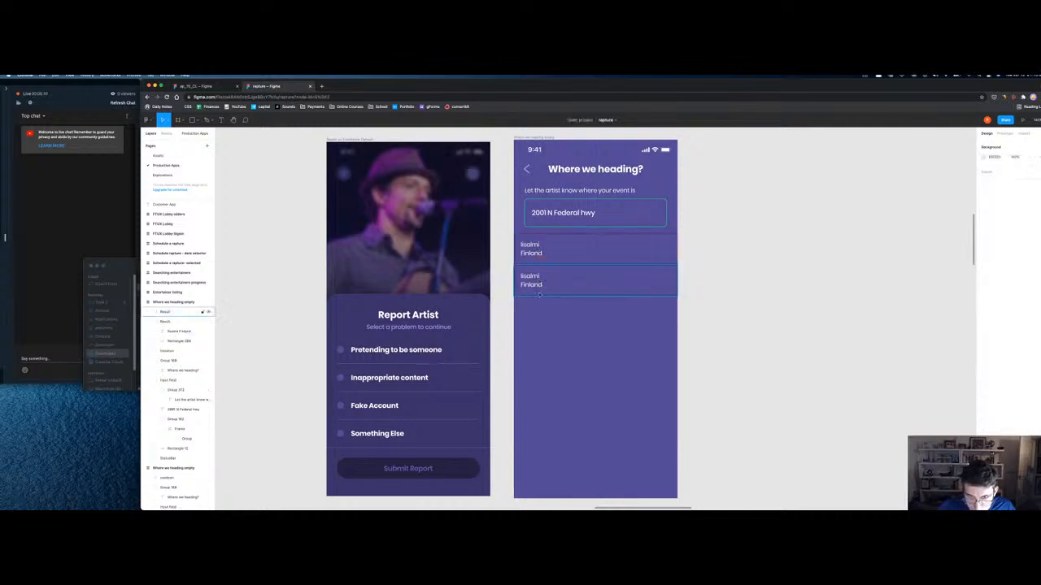
pyautogui.hotkey('shift', 'Down')
pyautogui.hotkey('shift', 'Down')
# Step: Increase the stroke weight of the original upper result row
pyautogui.click(567, 255)
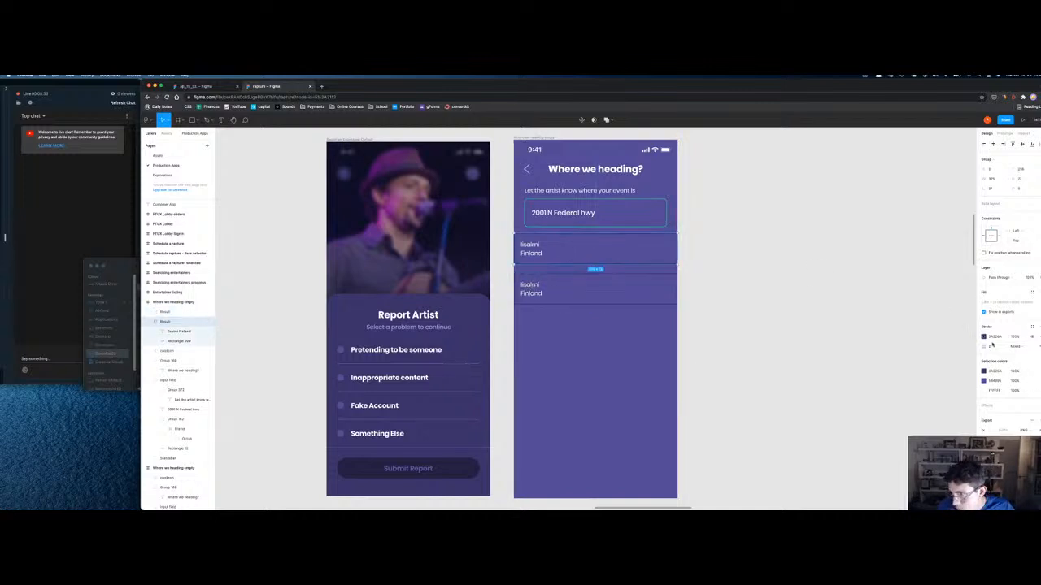
pyautogui.click(994, 347)
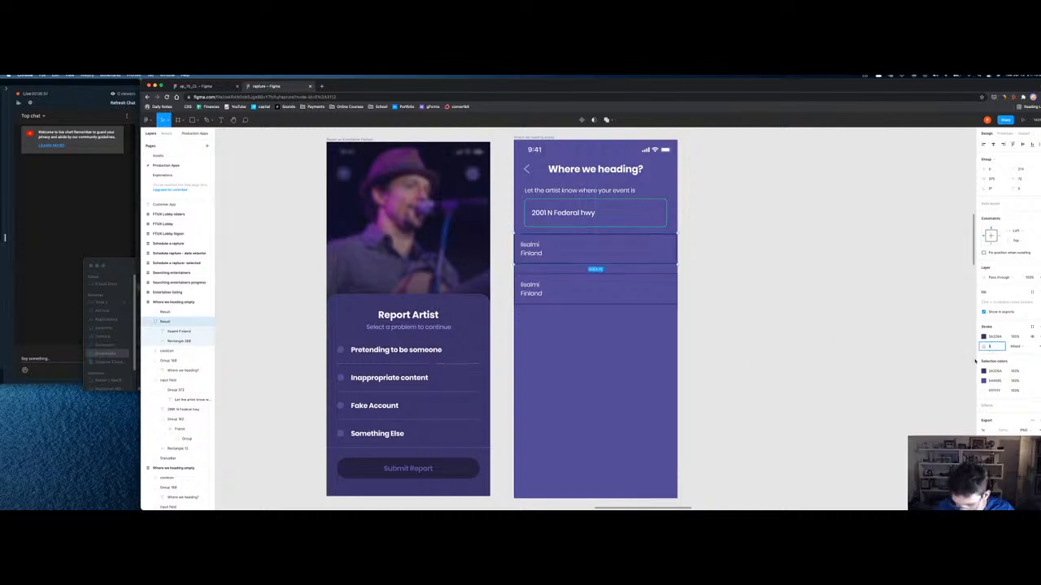
pyautogui.press('Up')
pyautogui.press('Up')
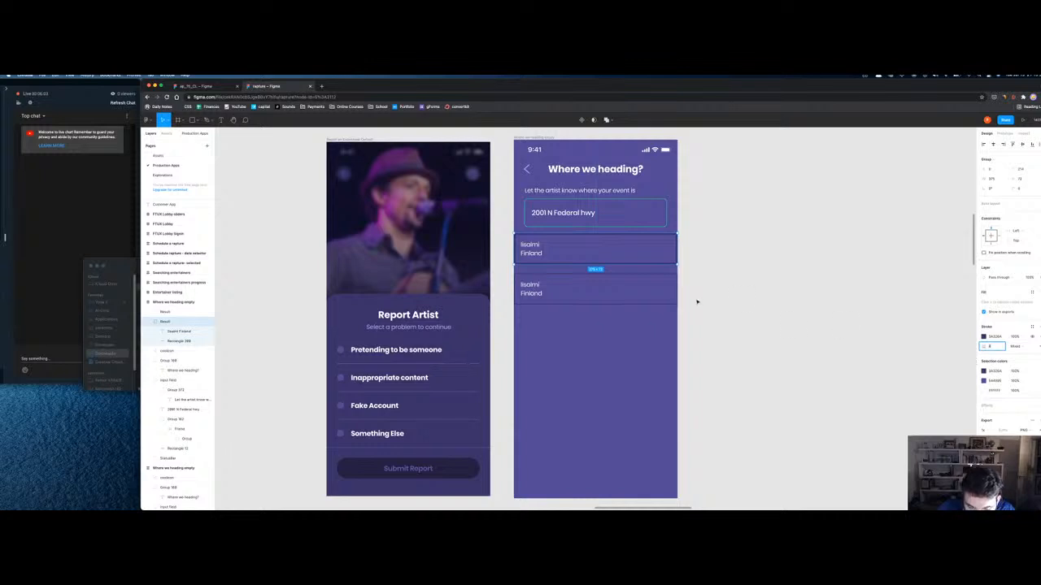
pyautogui.press('Return')
# Step: Delete the extra result row and move the remaining one under the address field
pyautogui.press('Delete')
pyautogui.moveTo(532, 291); pyautogui.dragTo(538, 249)
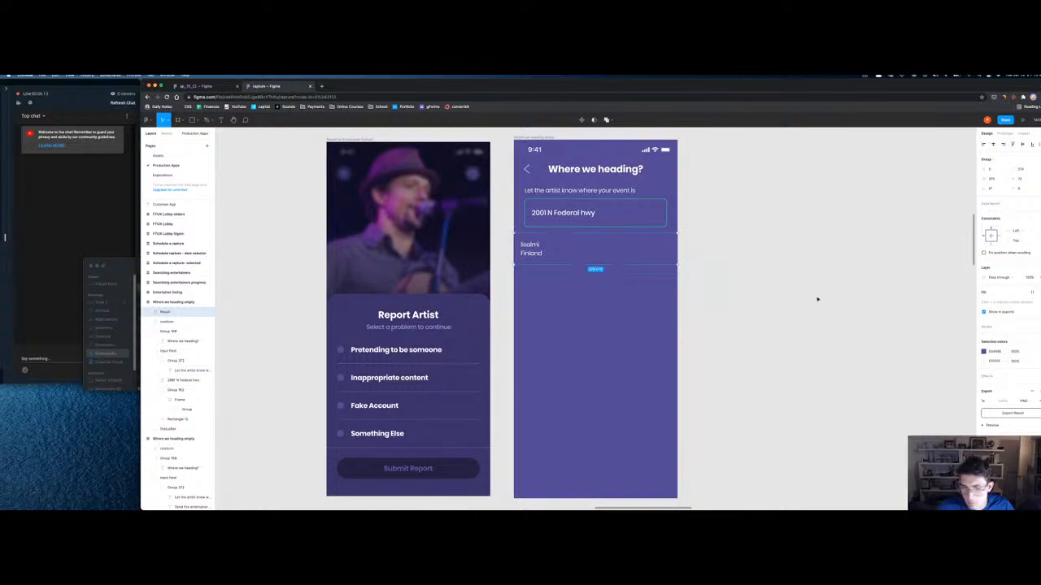
pyautogui.press('r')
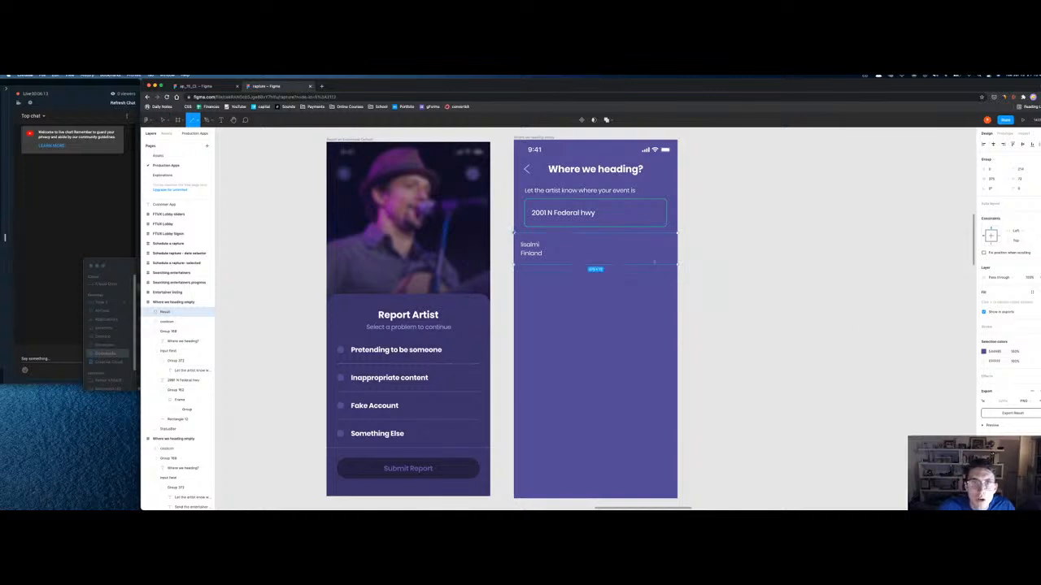
# Step: Draw a divider line across the phone screen with the document-purple stroke
pyautogui.moveTo(514, 234); pyautogui.dragTo(678, 244)
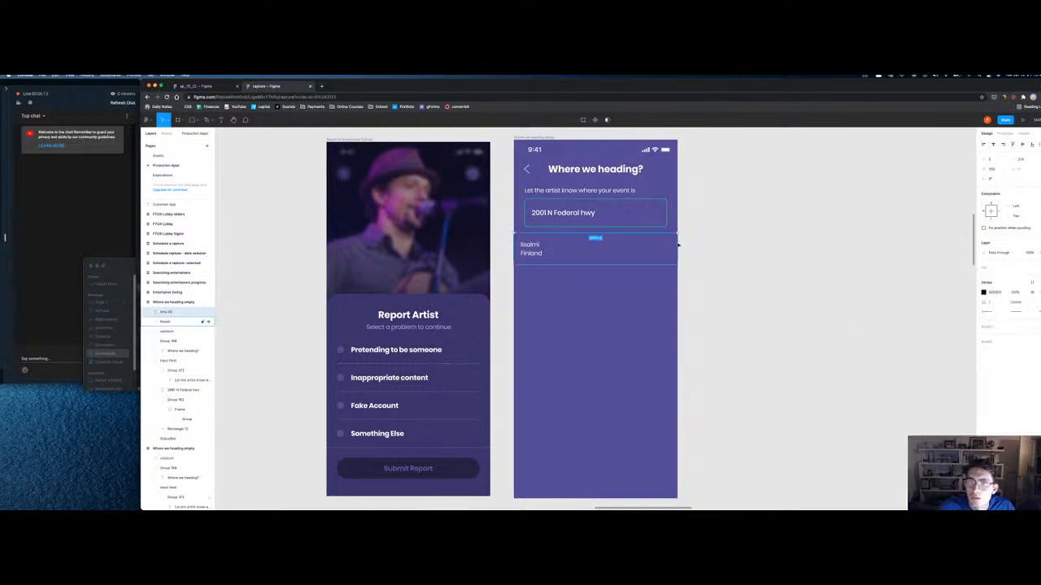
pyautogui.click(984, 293)
pyautogui.click(926, 423)
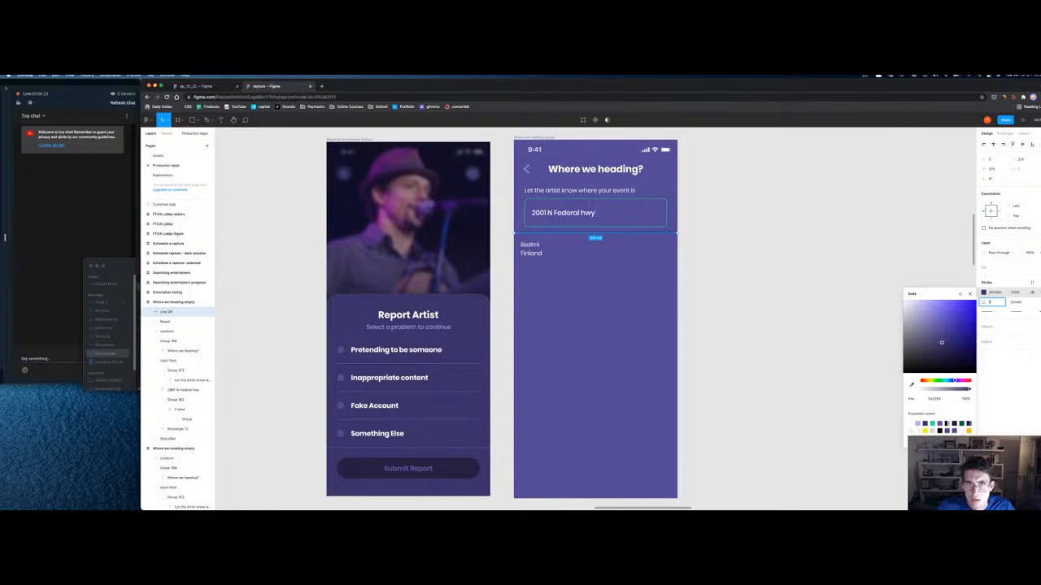
pyautogui.press('Escape')
# Step: Repeat the divider line down the rows and copy the Iisalmi Finland text into the next row
pyautogui.moveTo(563, 235); pyautogui.dragTo(558, 267)
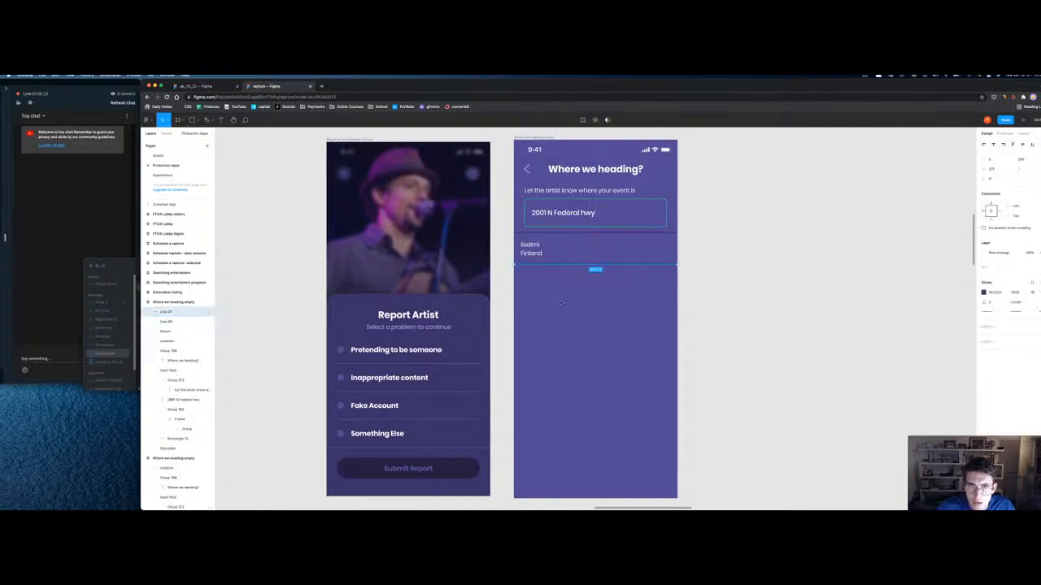
pyautogui.press('super+d')
pyautogui.press('super+d')
pyautogui.press('super+d')
pyautogui.press('super+d')
pyautogui.press('super+d')
pyautogui.press('super+d')
pyautogui.press('super+d')
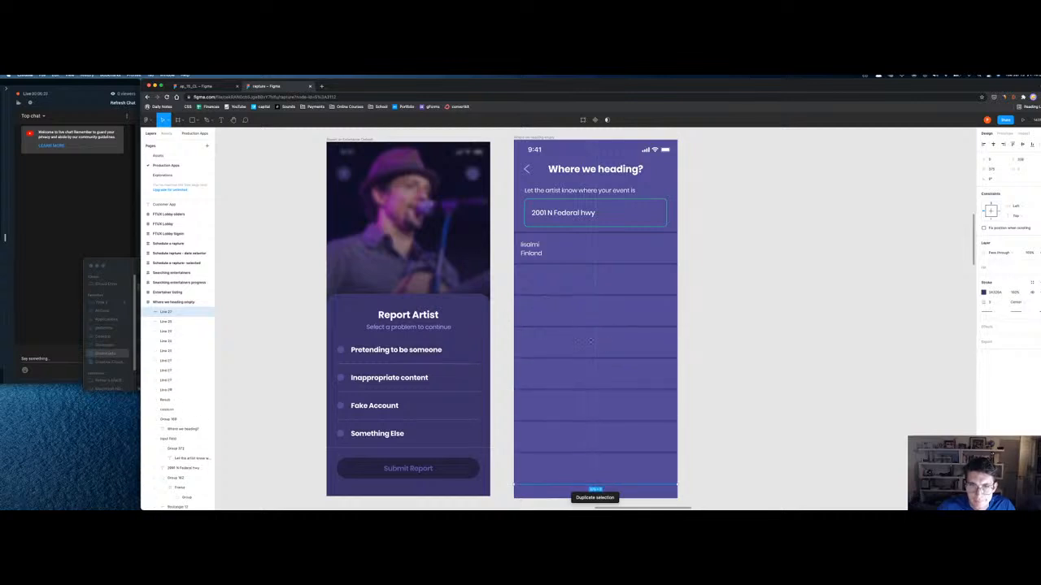
pyautogui.click(698, 339)
pyautogui.moveTo(533, 251); pyautogui.dragTo(536, 281)
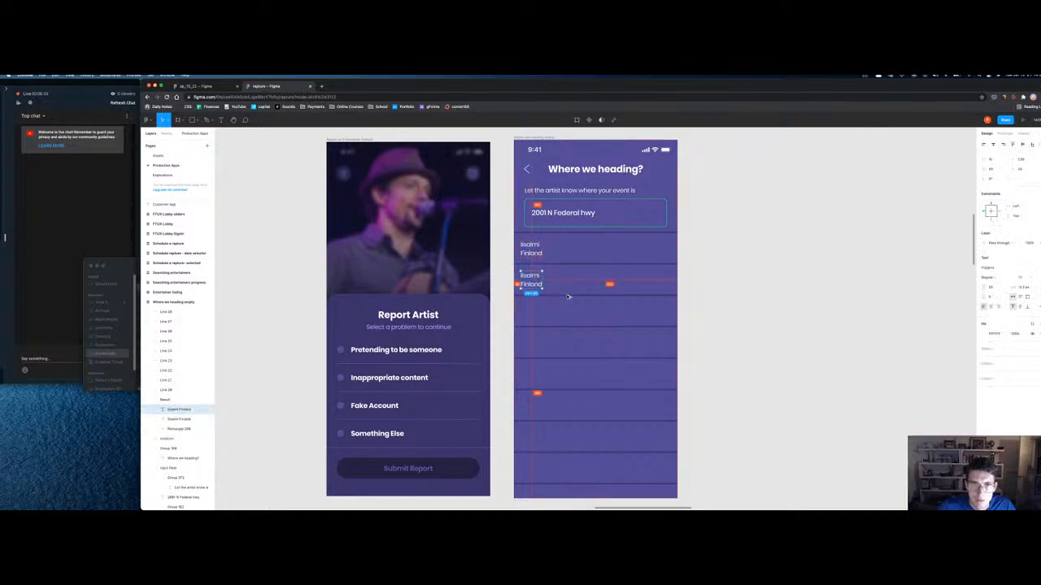
# Step: Duplicate the Iisalmi Finland text down each divided row, then zoom to review the Where we heading frame
pyautogui.press('Down')
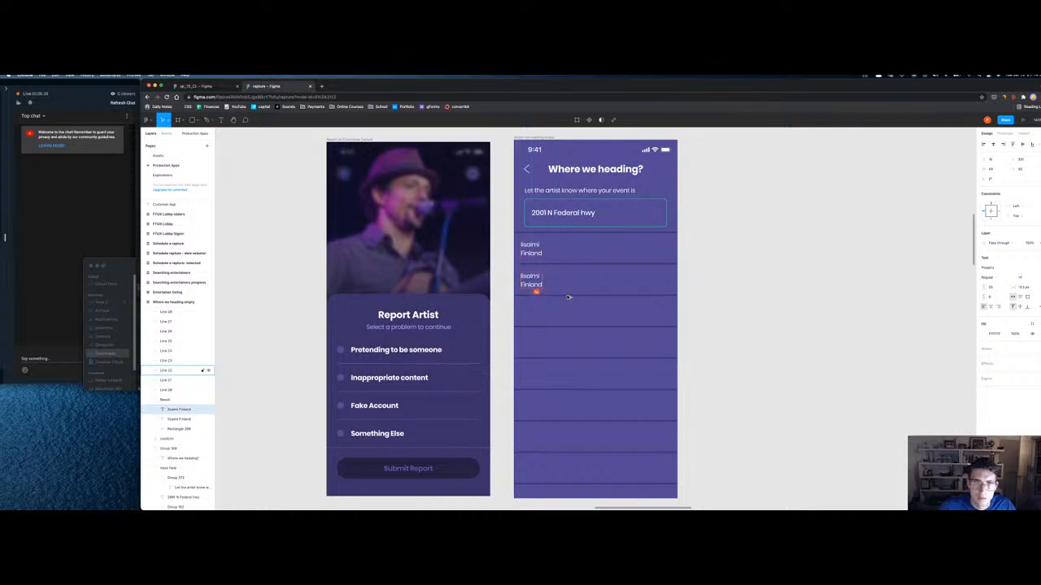
pyautogui.press('super+d')
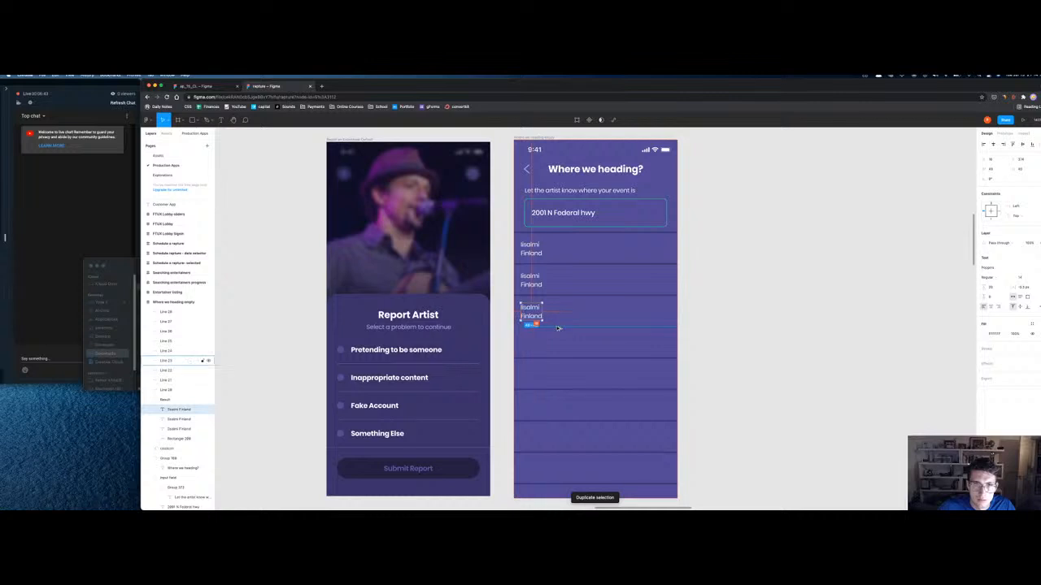
pyautogui.press('super+d')
pyautogui.press('super+d')
pyautogui.press('super+d')
pyautogui.press('super+d')
pyautogui.press('super+d')
pyautogui.press('super+d')
pyautogui.scroll(-1, 765, 357)
pyautogui.click(765, 360)
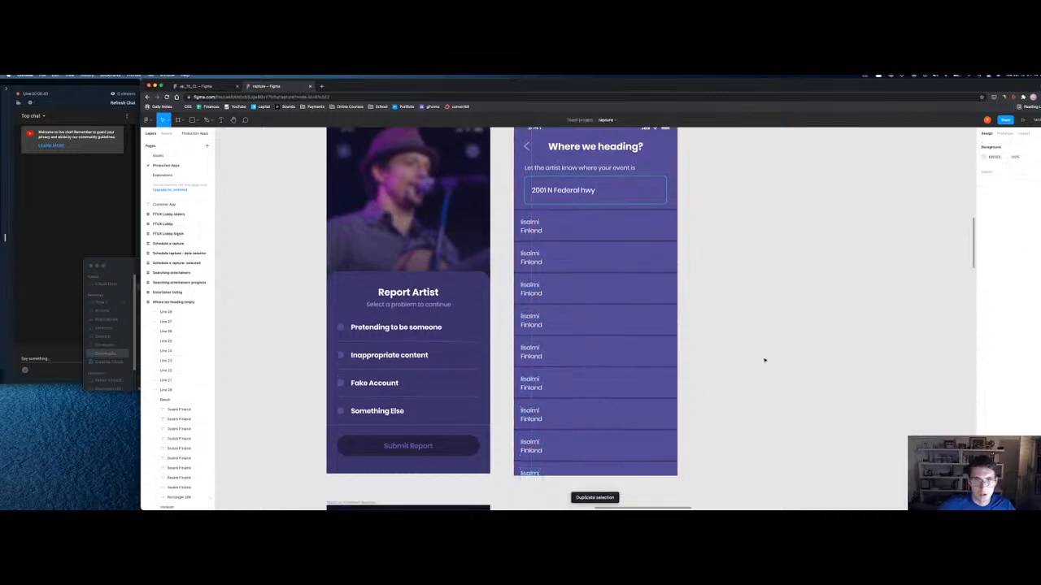
pyautogui.scroll(-10, 764, 360)
pyautogui.click(568, 280)
pyautogui.hotkey('shift', '2')
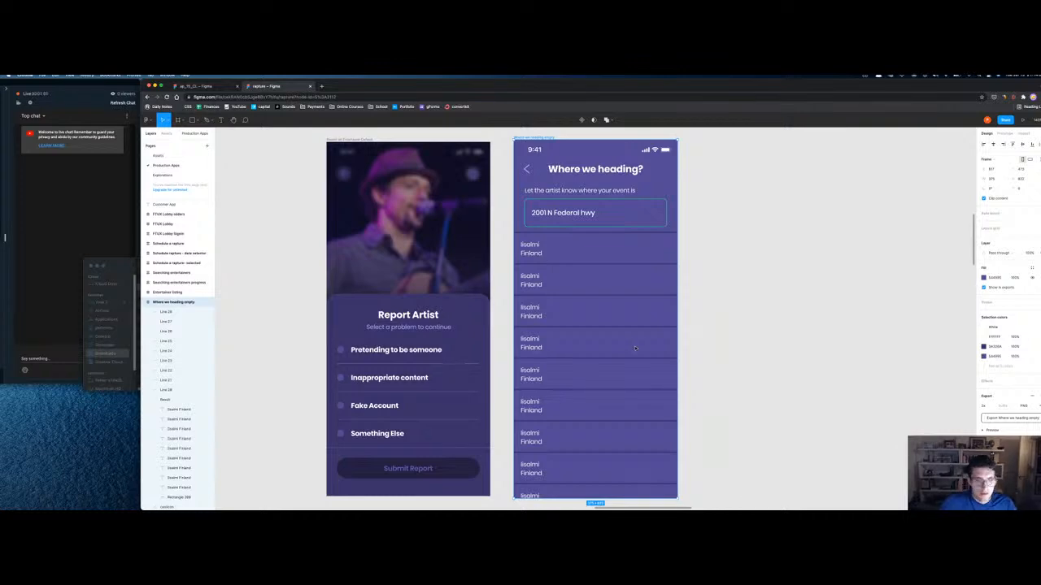
pyautogui.hotkey('shift', '1')
# Step: Nudge the Customer App title and the three FTUX Lobby frames to the right
pyautogui.click(450, 323)
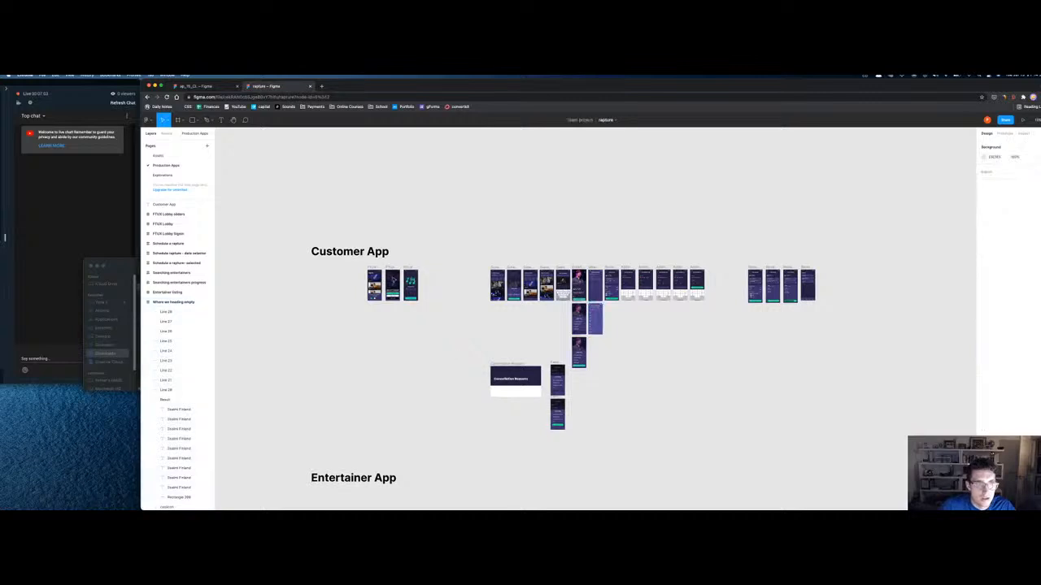
pyautogui.moveTo(363, 254); pyautogui.dragTo(415, 255)
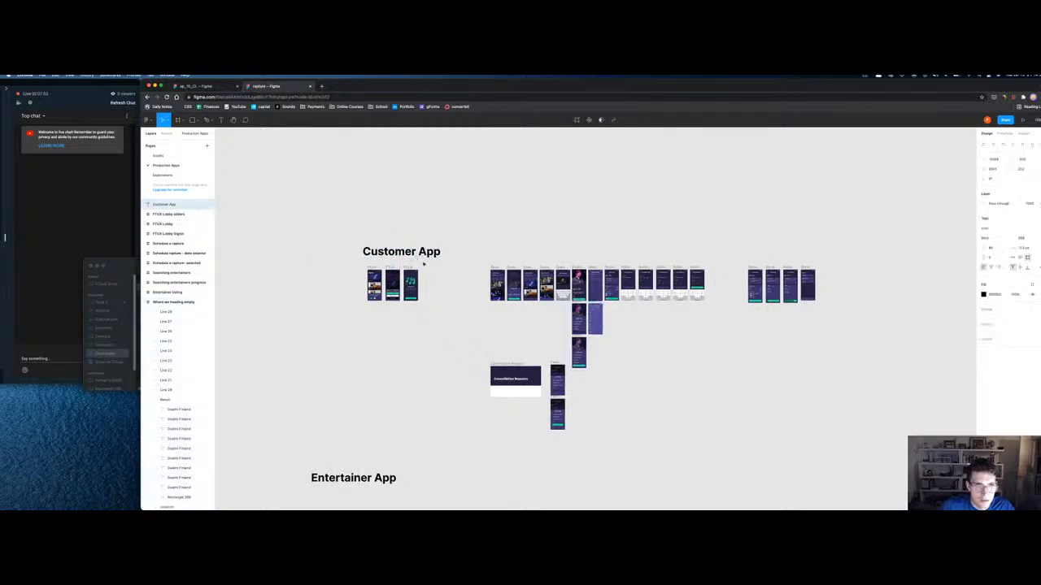
pyautogui.click(163, 224)
pyautogui.keyDown('shift'); pyautogui.click(171, 233); pyautogui.keyUp('shift')
pyautogui.keyDown('shift'); pyautogui.click(171, 214); pyautogui.keyUp('shift')
pyautogui.moveTo(414, 269); pyautogui.dragTo(479, 268)
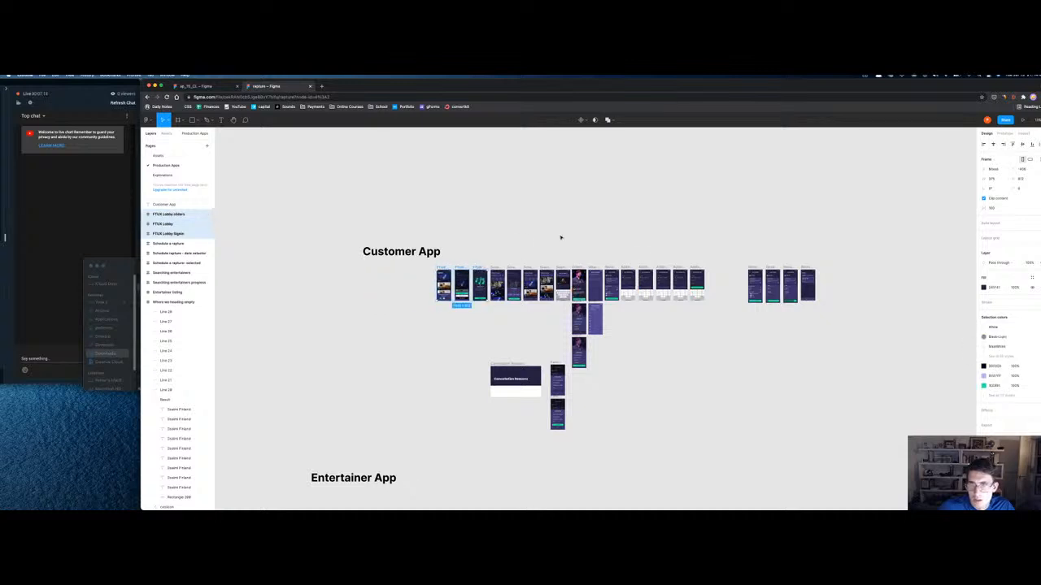
pyautogui.click(560, 236)
# Step: Move the four booking frames left beside the Add Credit/Debit Card frames
pyautogui.press('z')
pyautogui.moveTo(743, 266); pyautogui.dragTo(796, 313)
pyautogui.press('-')
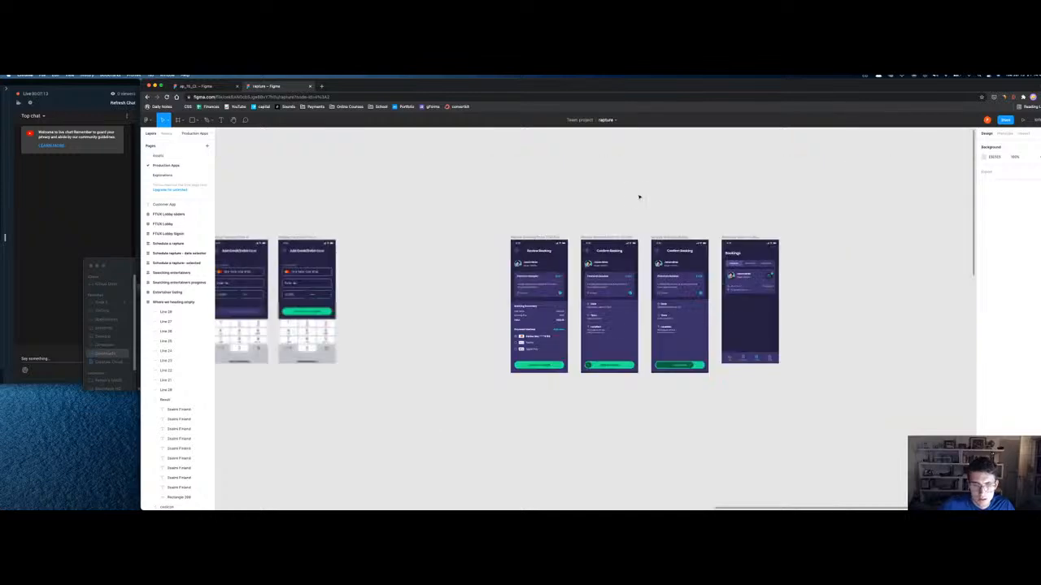
pyautogui.click(553, 237)
pyautogui.keyDown('shift'); pyautogui.click(600, 237); pyautogui.keyUp('shift')
pyautogui.keyDown('shift'); pyautogui.click(675, 237); pyautogui.keyUp('shift')
pyautogui.keyDown('shift'); pyautogui.click(729, 238); pyautogui.keyUp('shift')
pyautogui.moveTo(549, 238); pyautogui.dragTo(384, 231)
pyautogui.click(374, 216)
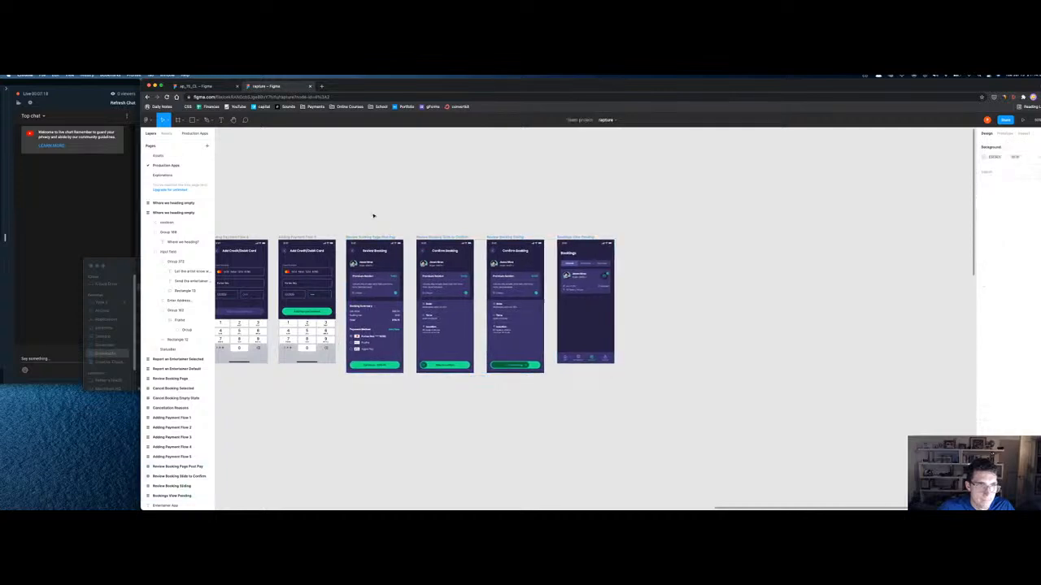
pyautogui.press('-')
# Step: Zoom to the FTUX Lobby frame and switch to the other open Figma file
pyautogui.hscroll(-5, 365, 260)
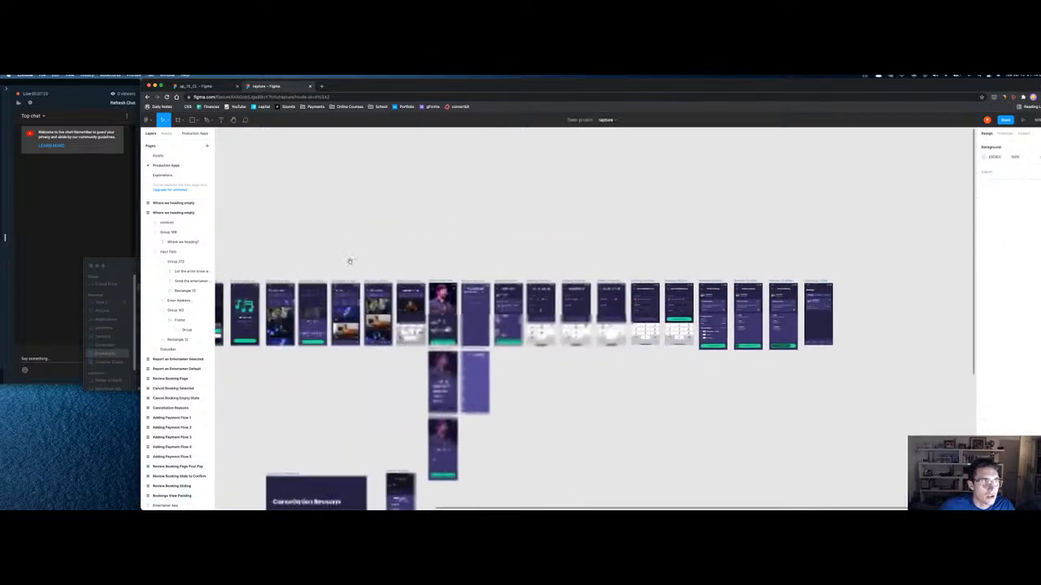
pyautogui.click(301, 285)
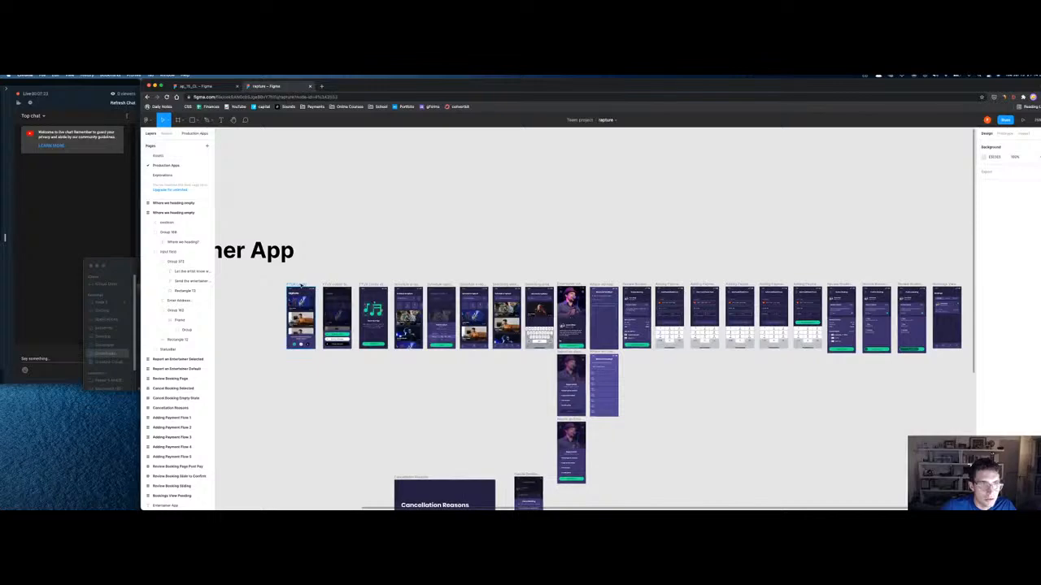
pyautogui.hotkey('shift', '2')
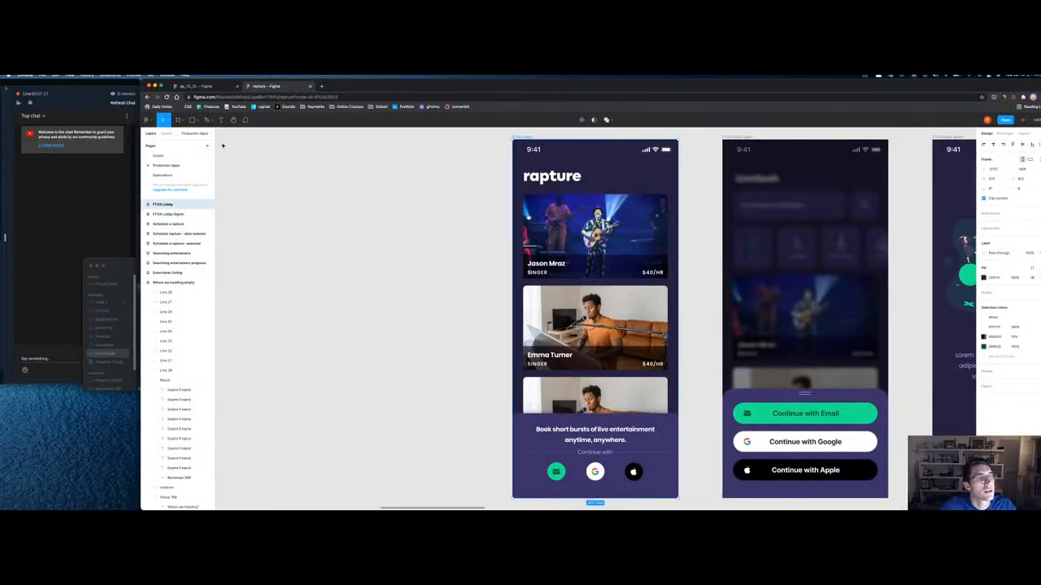
pyautogui.hotkey('ctrl', 'shift', 'Tab')
# Step: Zoom in to inspect the bottom-row LiveBurst search and artist profile screens
pyautogui.press('-')
pyautogui.press('-')
pyautogui.press('-')
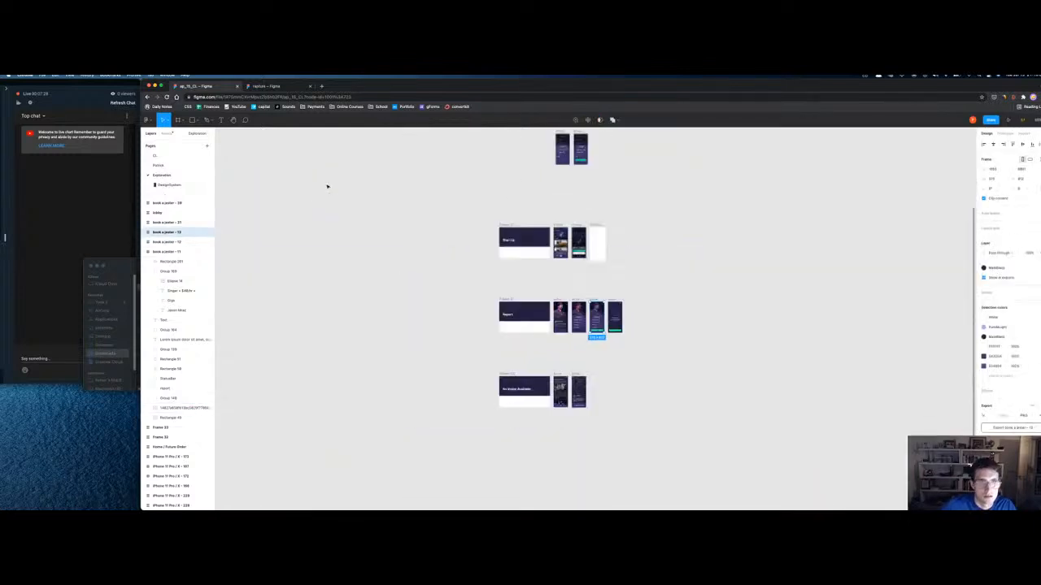
pyautogui.click(565, 377)
pyautogui.hotkey('shift', '2')
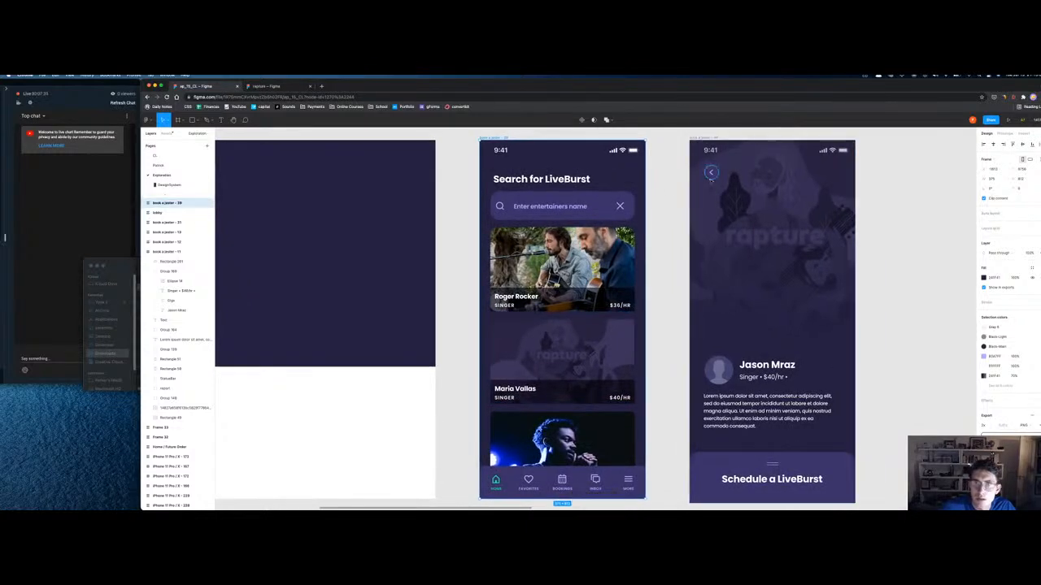
pyautogui.doubleClick(709, 174)
pyautogui.hotkey('shift', '2')
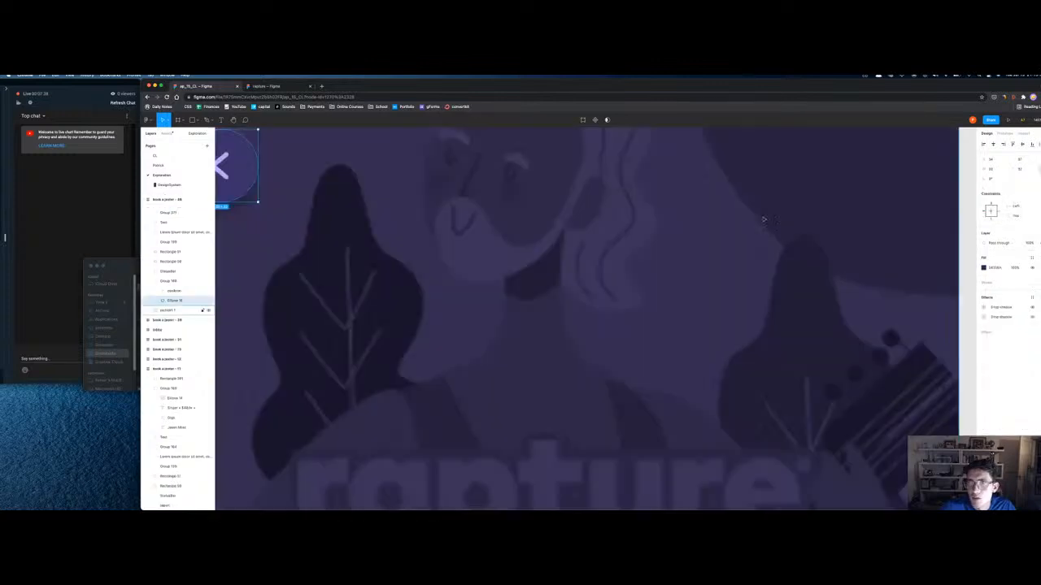
pyautogui.hscroll(-4, 642, 278)
pyautogui.scroll(1, 618, 269)
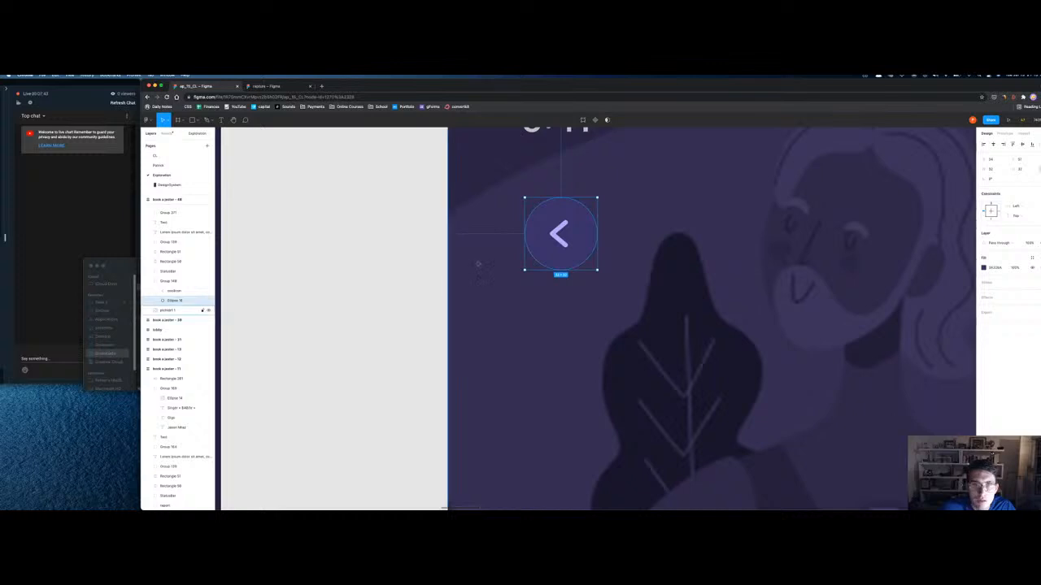
pyautogui.hotkey('shift', '0')
pyautogui.press('super+minus')
pyautogui.scroll(-2, 469, 243)
pyautogui.hscroll(-1, 470, 242)
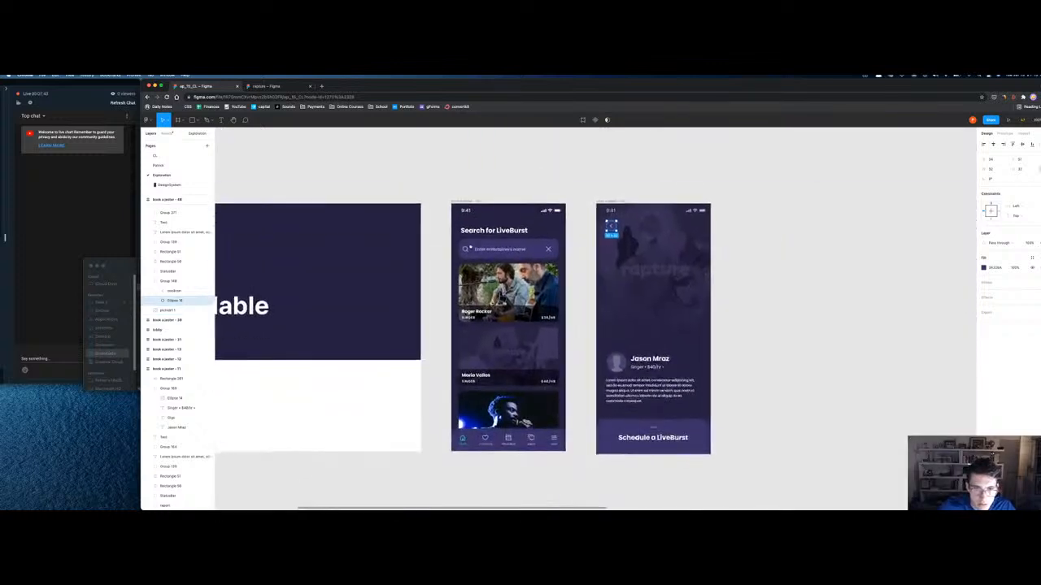
pyautogui.scroll(1, 469, 242)
# Step: Select the LiveBurst search and artist profile screens and return to the rapture file
pyautogui.click(469, 234)
pyautogui.keyDown('shift'); pyautogui.click(609, 234); pyautogui.keyUp('shift')
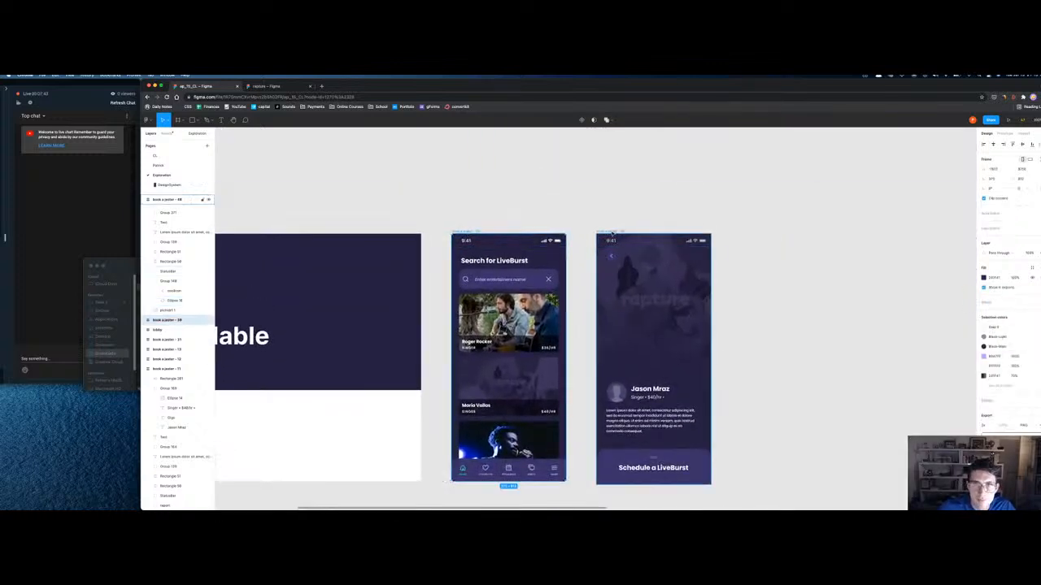
pyautogui.click(268, 86)
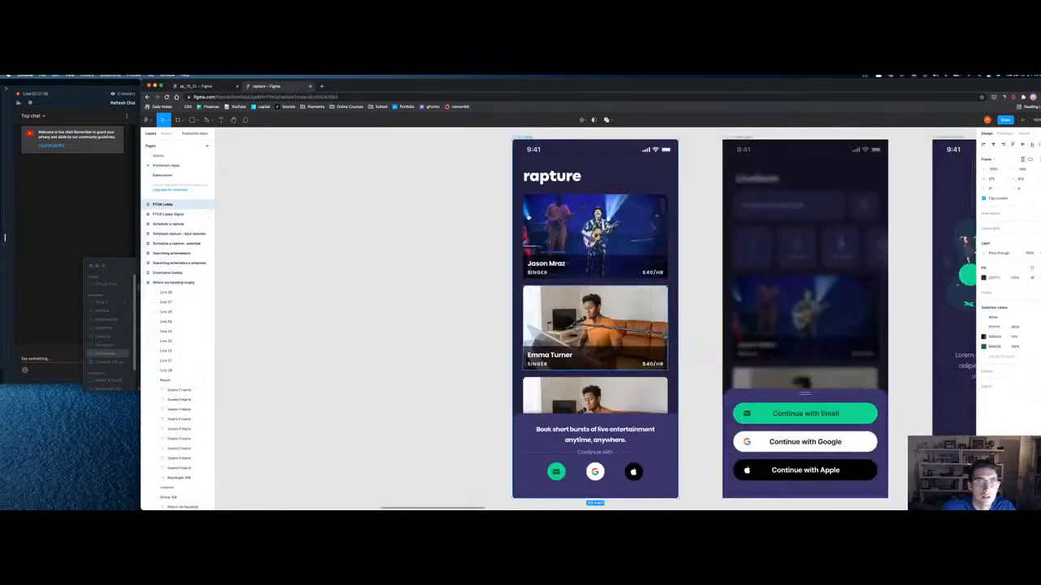
# Step: Paste the LiveBurst search and artist profile screens just below the Schedule a rapture row
pyautogui.press('super+minus')
pyautogui.press('super+minus')
pyautogui.press('super+minus')
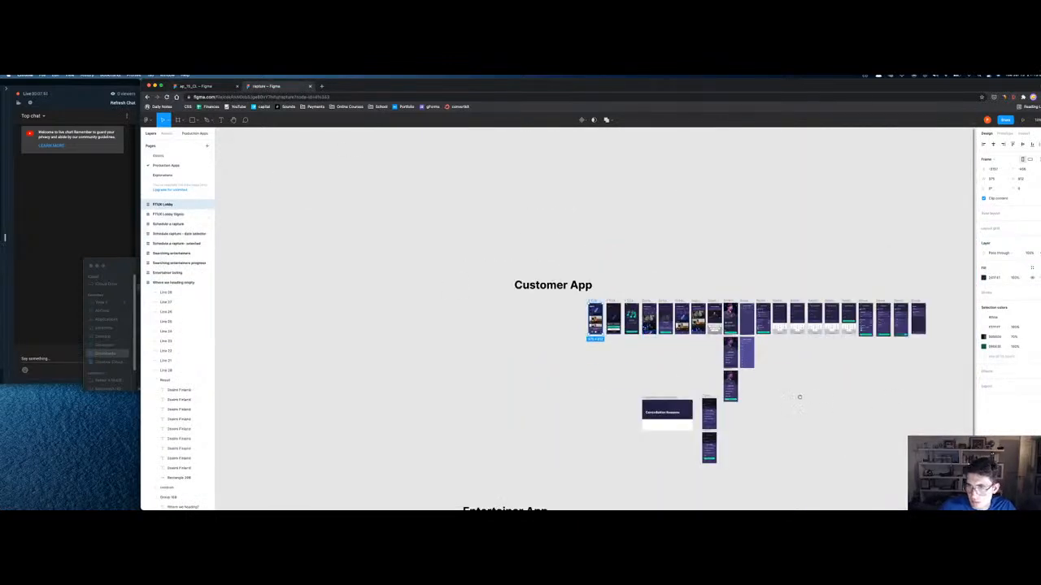
pyautogui.hscroll(3, 802, 397)
pyautogui.click(569, 348)
pyautogui.press('super+v')
pyautogui.moveTo(584, 302); pyautogui.dragTo(639, 329)
pyautogui.scroll(5, 639, 329)
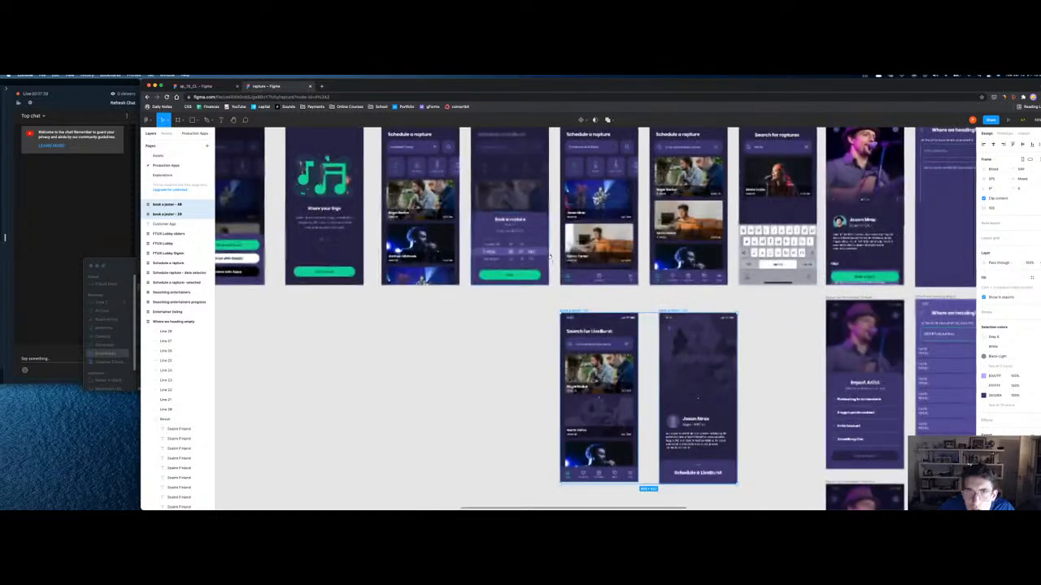
pyautogui.scroll(1, 569, 309)
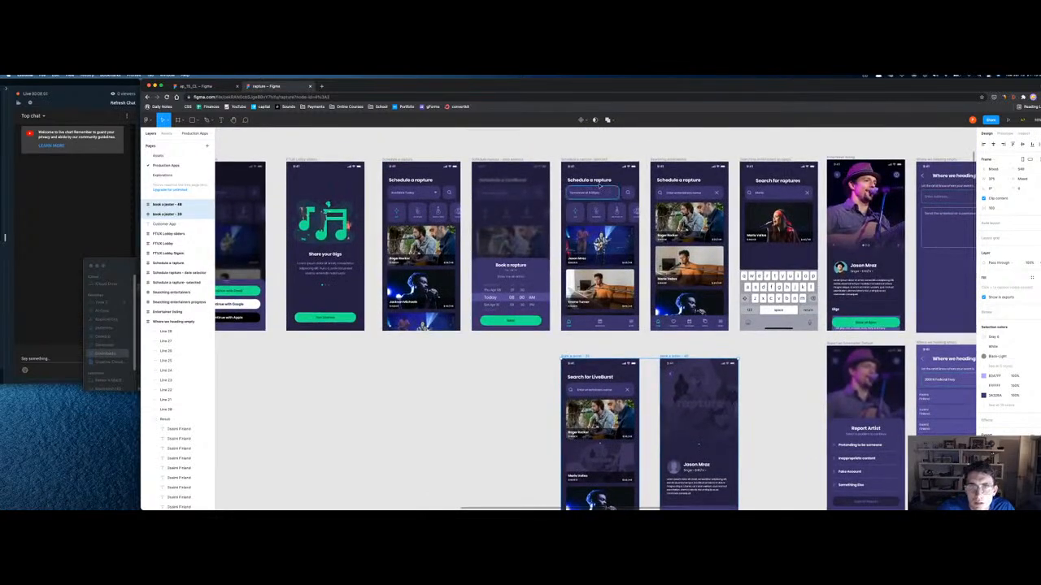
pyautogui.click(597, 181)
pyautogui.press('Escape')
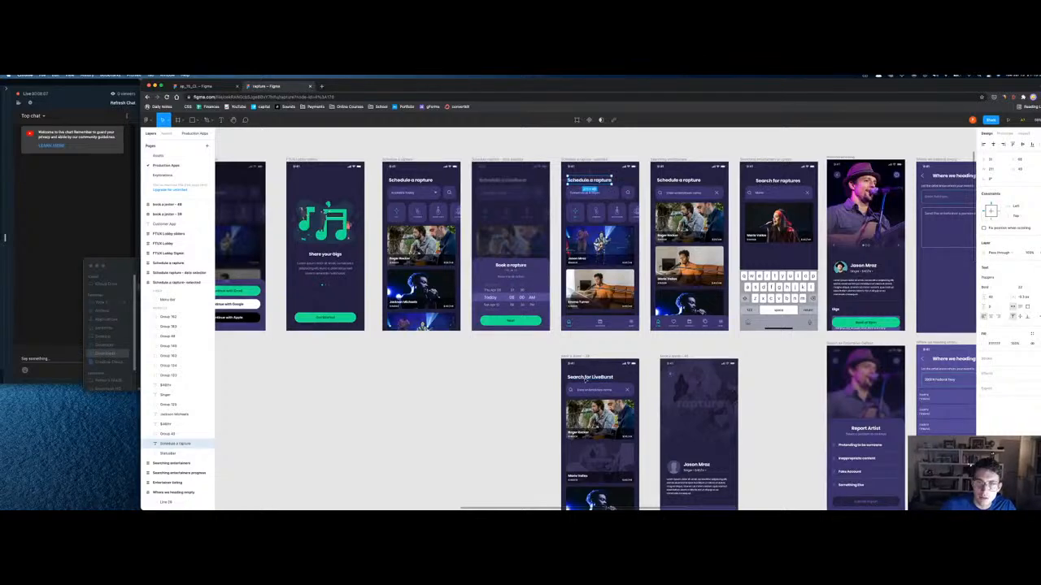
# Step: Retitle the Search for LiveBurst, Schedule a rapture and Search for raptures headings to 'Book a rapture', left-aligned
pyautogui.doubleClick(588, 379)
pyautogui.write('Book a rapture')
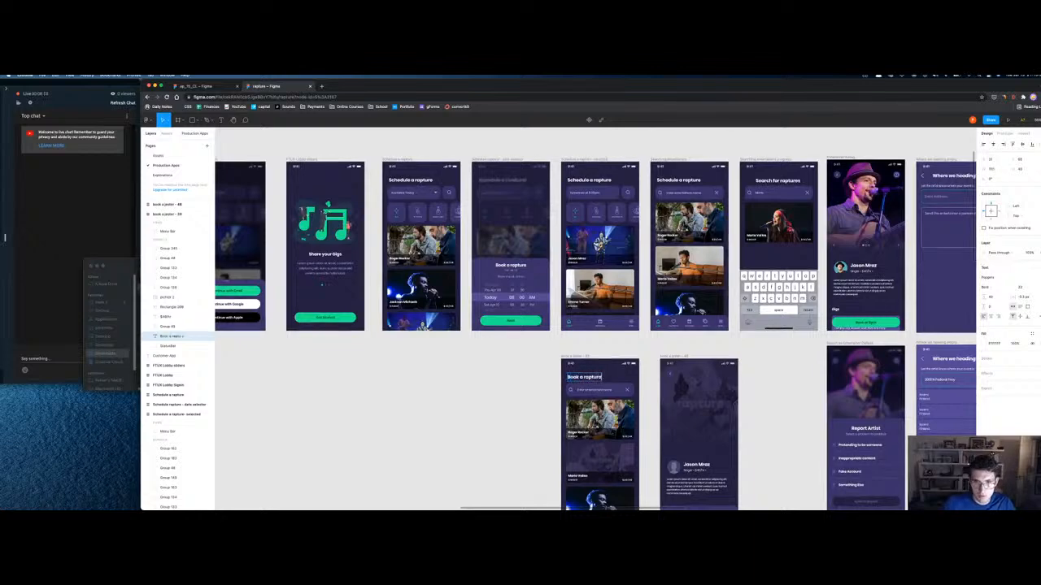
pyautogui.press('Escape')
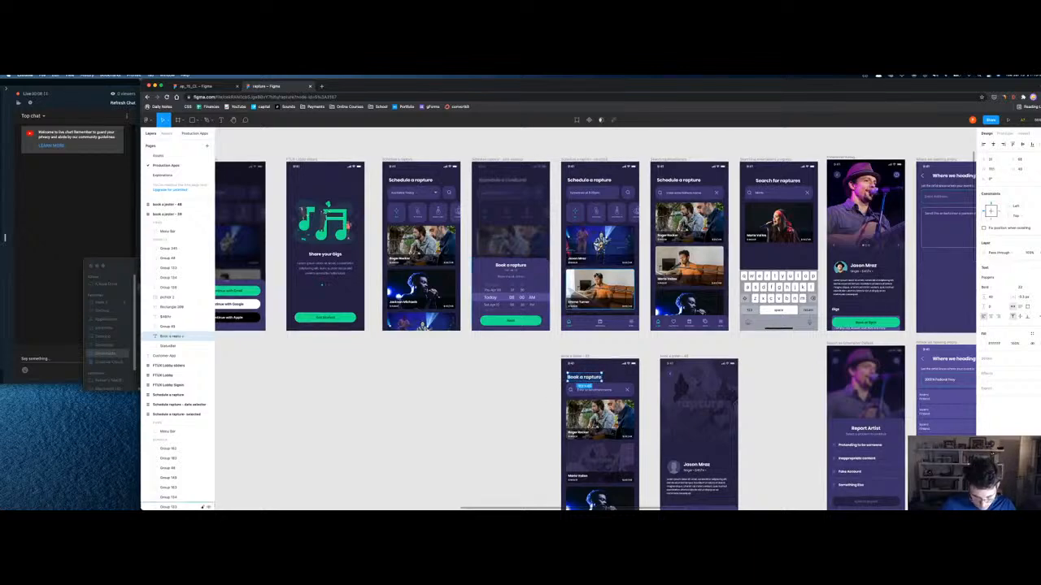
pyautogui.doubleClick(594, 180)
pyautogui.write('Book a rapture')
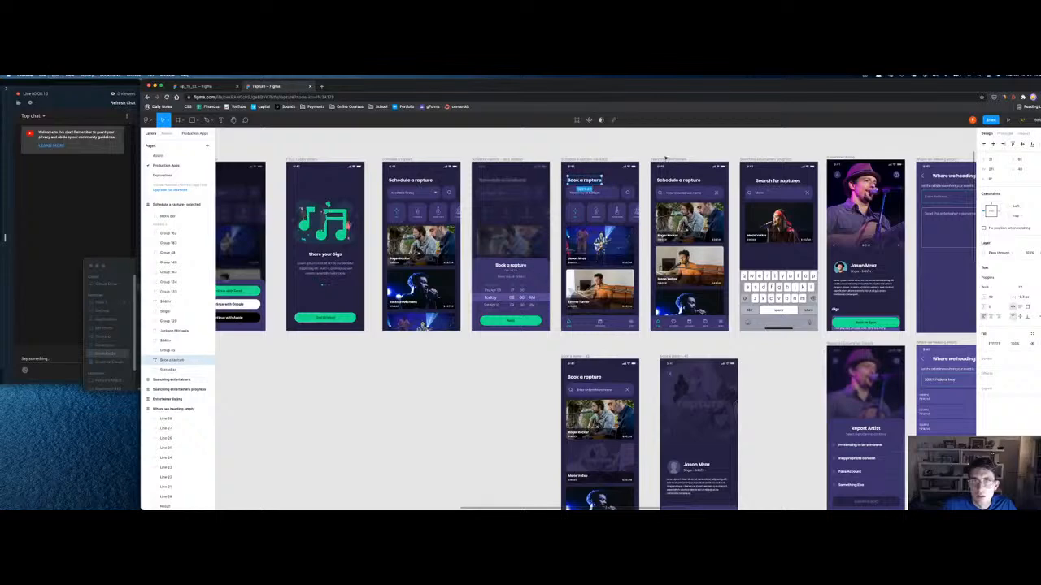
pyautogui.doubleClick(683, 180)
pyautogui.write('Book a rapture')
pyautogui.doubleClick(761, 179)
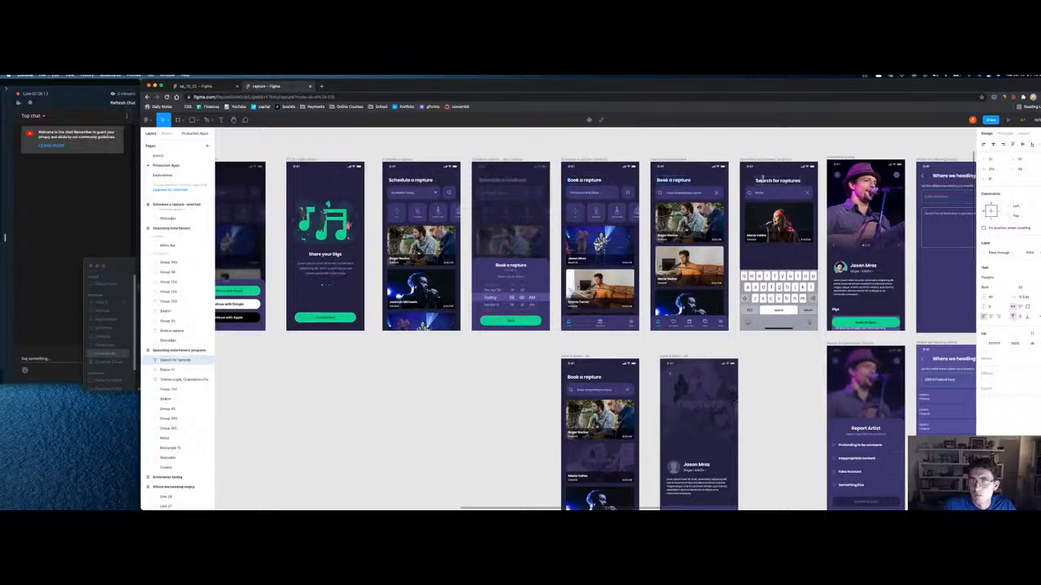
pyautogui.write('Book a rapture')
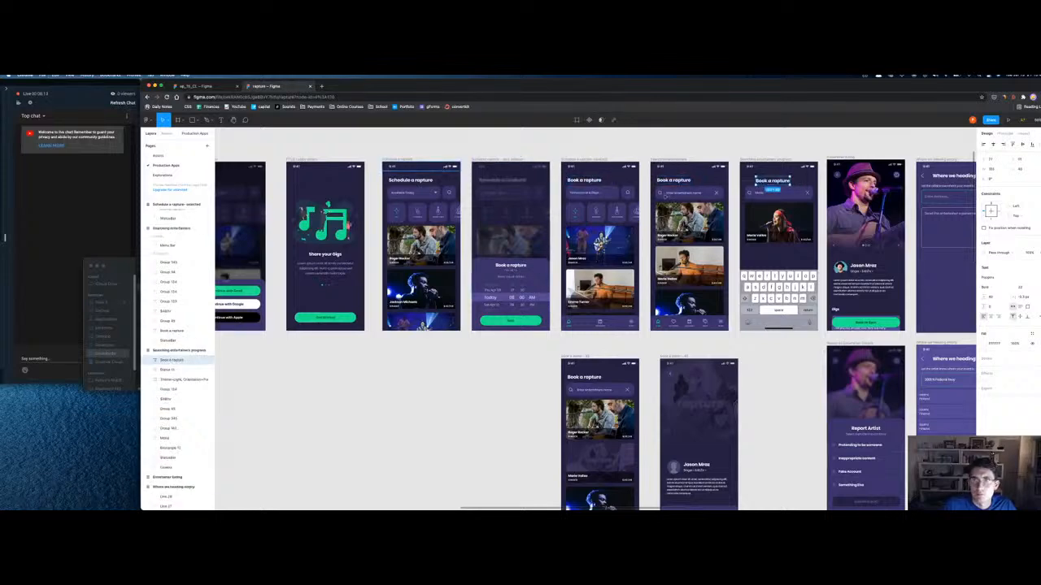
pyautogui.moveTo(773, 182); pyautogui.dragTo(761, 181)
# Step: Change the third screen's heading to 'Book a rapture' and pan back across the screens
pyautogui.click(410, 179)
pyautogui.press('super+v')
pyautogui.click(319, 417)
pyautogui.moveTo(319, 417); pyautogui.dragTo(519, 410)
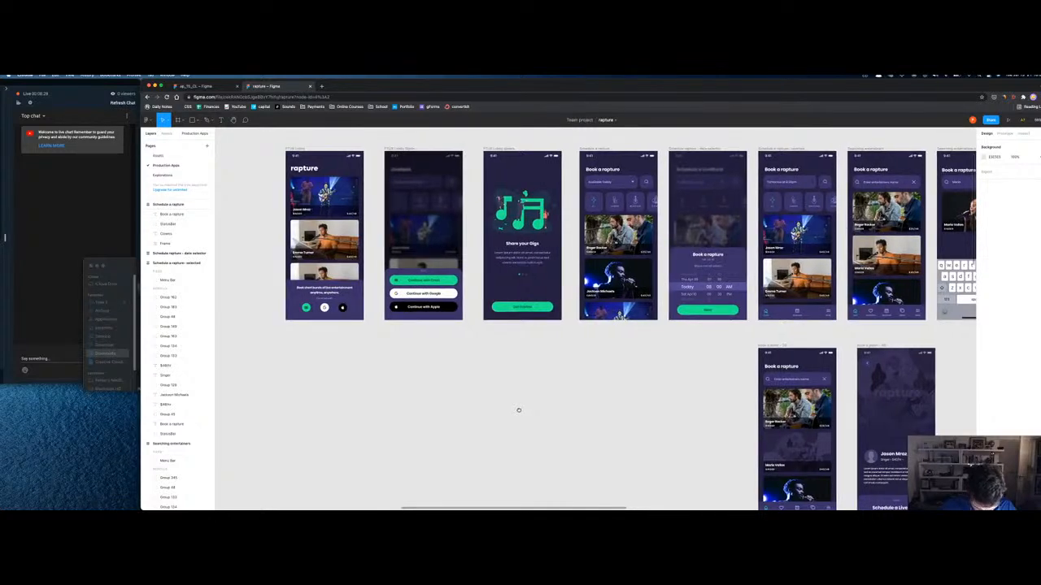
pyautogui.hscroll(4, 488, 410)
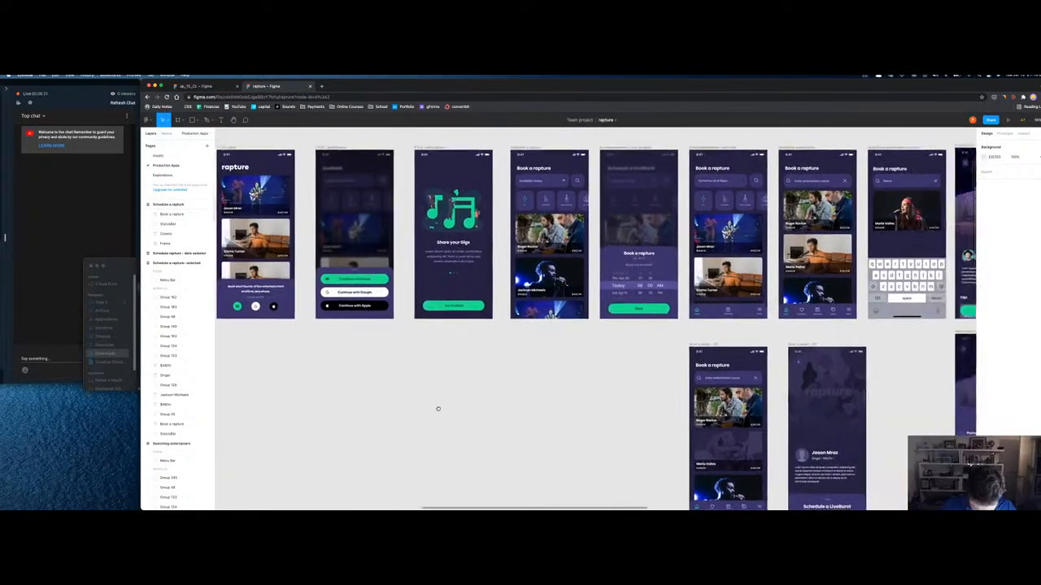
pyautogui.hscroll(2, 679, 326)
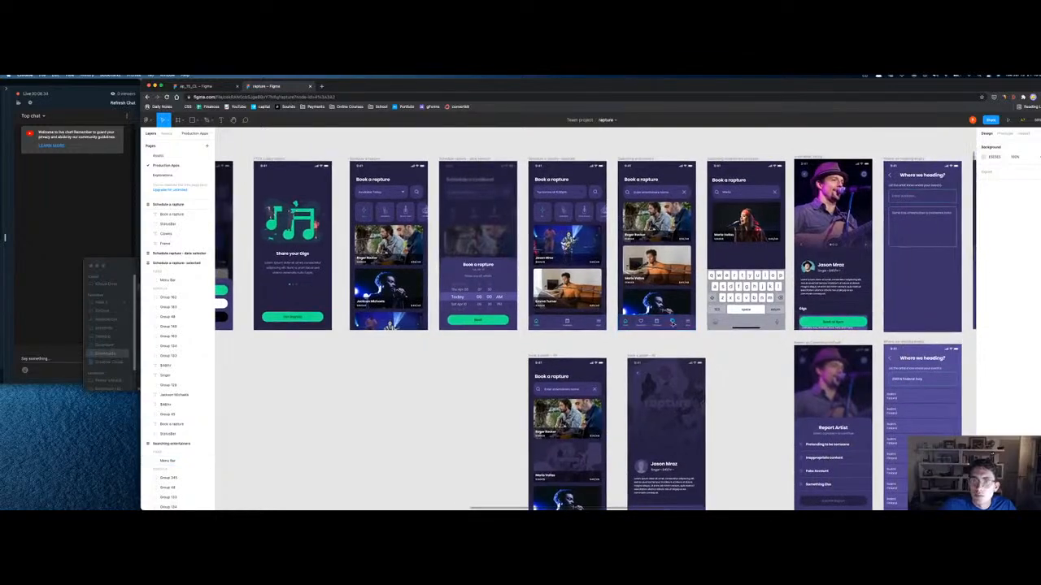
pyautogui.click(673, 323)
# Step: Rename the bottom menu bar's MORE label to 'Account', then go to the Explorations page
pyautogui.hscroll(-3, 351, 365)
pyautogui.hscroll(3, 397, 368)
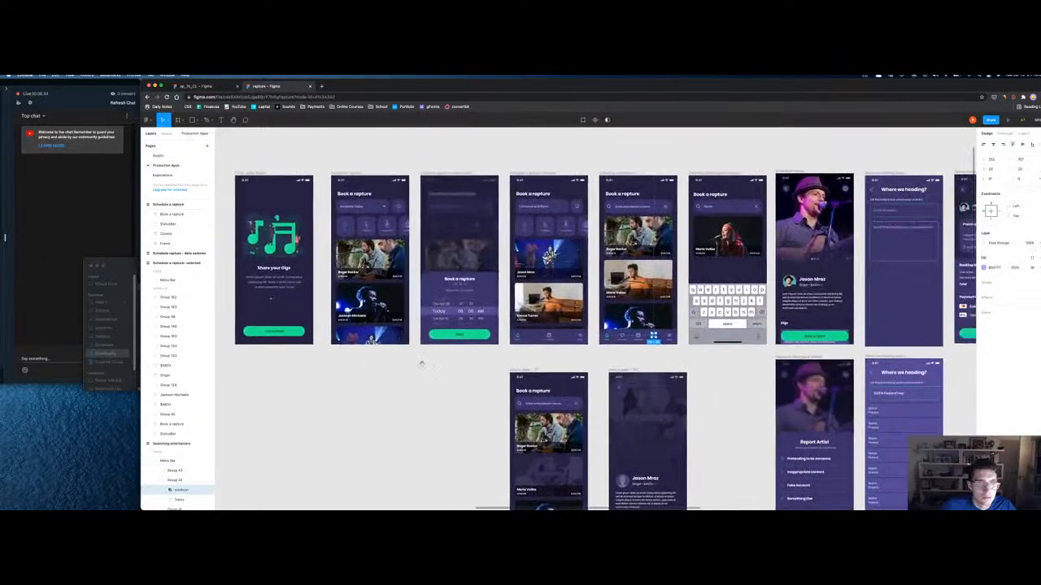
pyautogui.click(549, 336)
pyautogui.hotkey('shift', '2')
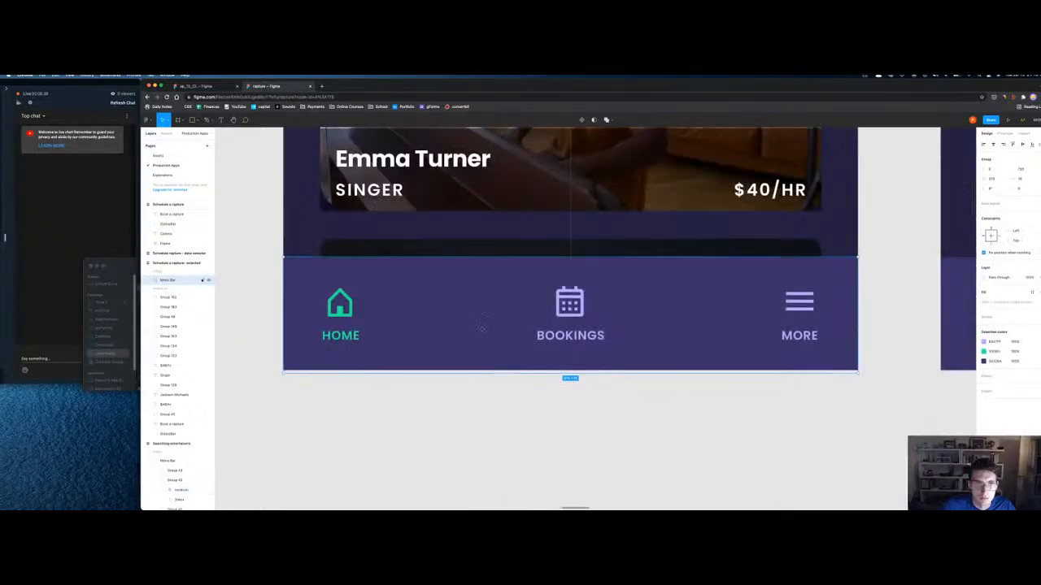
pyautogui.doubleClick(799, 335)
pyautogui.press('Return')
pyautogui.write('Account')
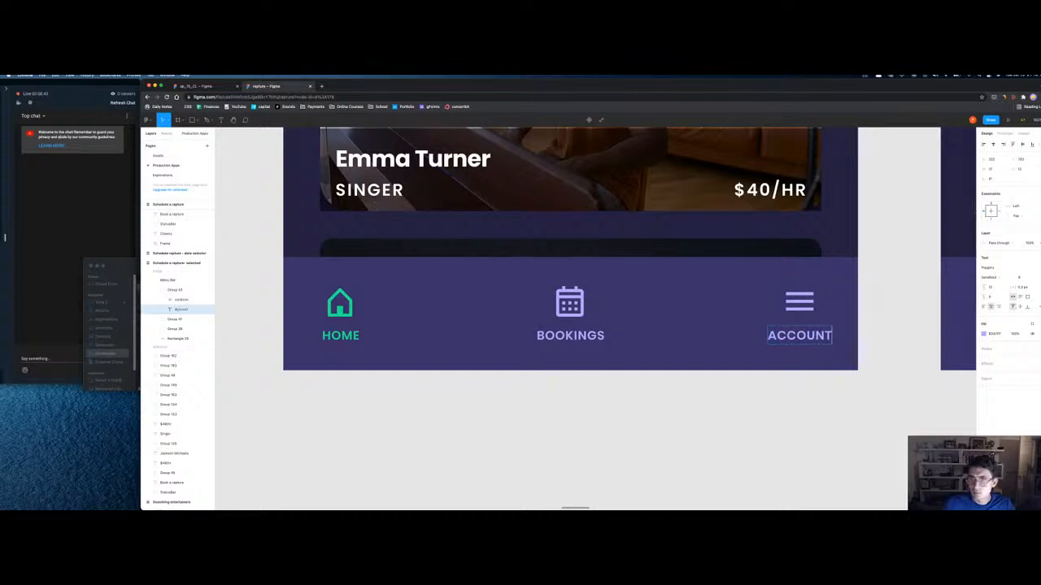
pyautogui.press('Escape')
pyautogui.click(799, 302)
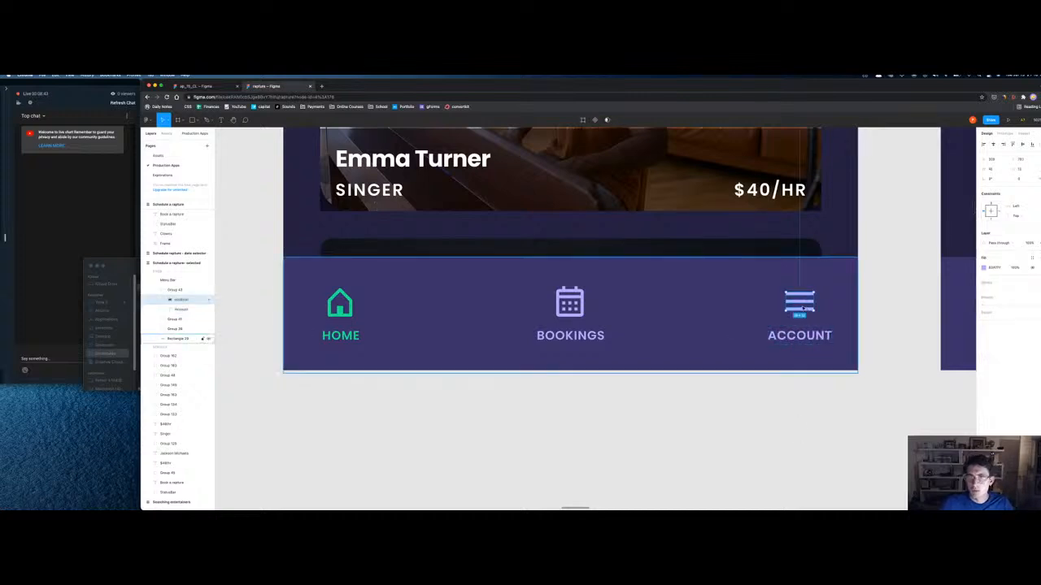
pyautogui.click(162, 175)
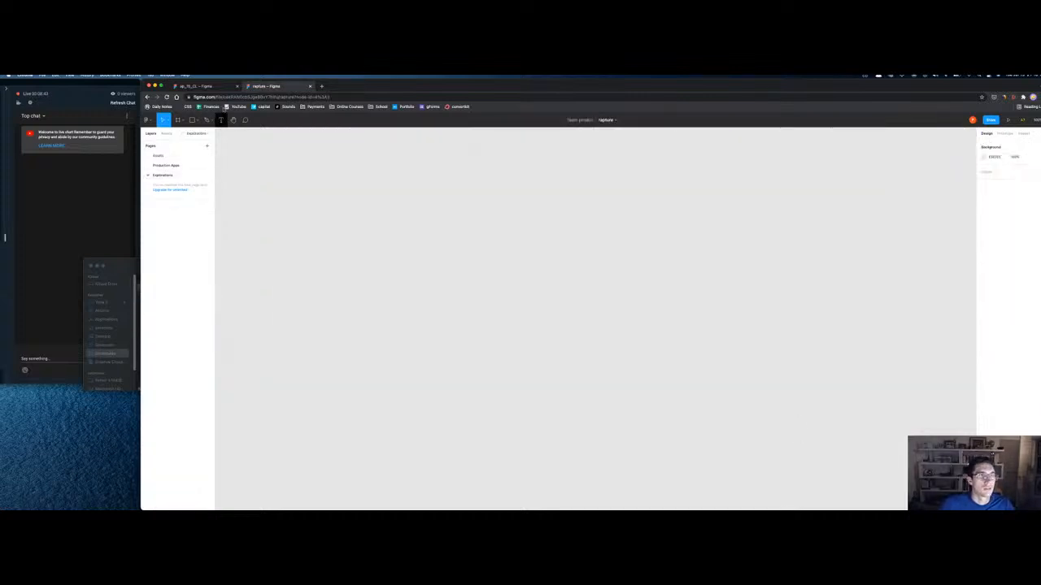
# Step: In the other file's Promos page, select the nav bar's ACCOUNT person icon group
pyautogui.click(210, 85)
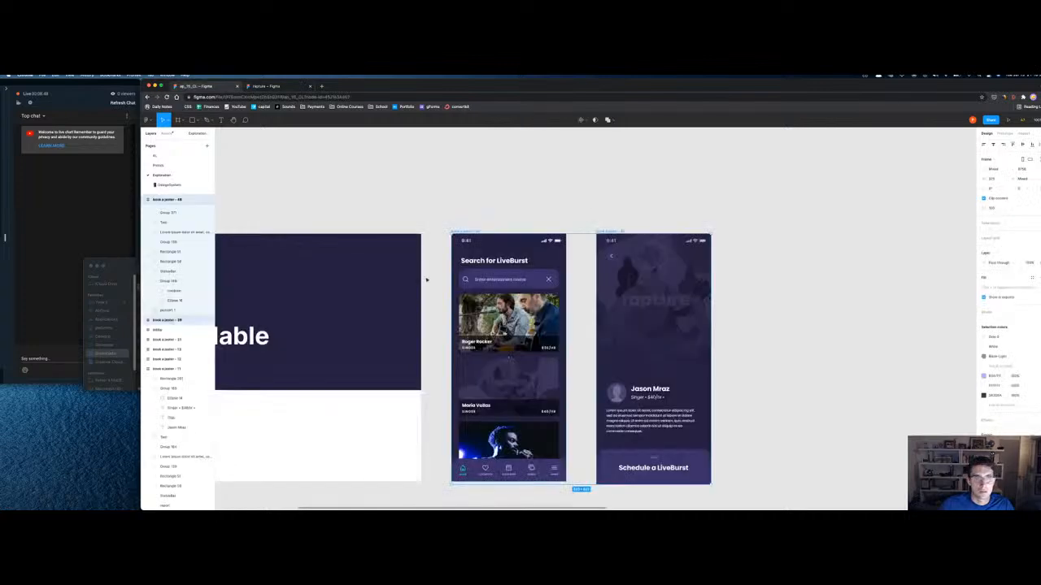
pyautogui.hotkey('shift', '1')
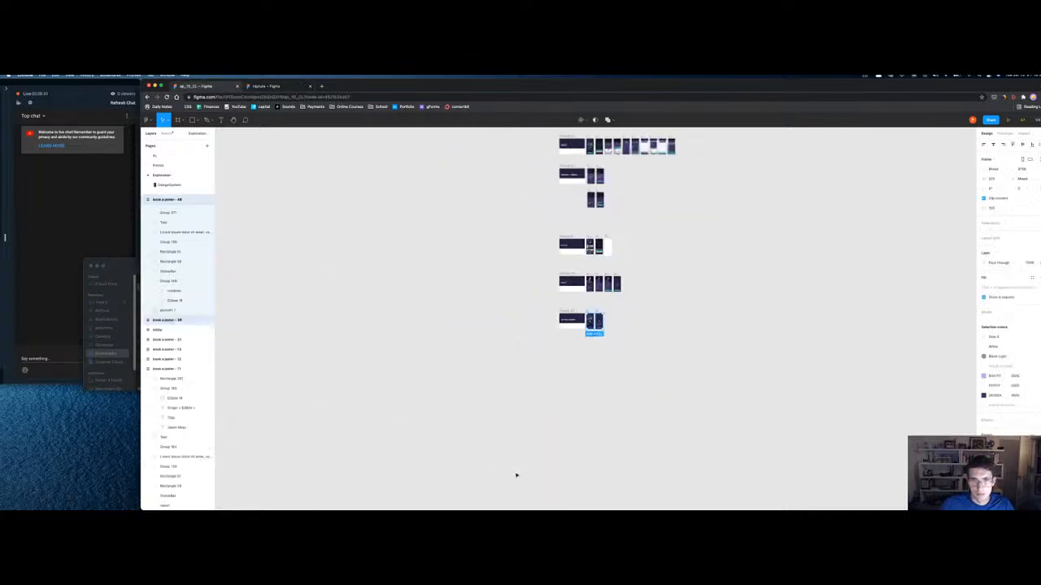
pyautogui.scroll(2, 666, 347)
pyautogui.scroll(2, 666, 348)
pyautogui.click(158, 166)
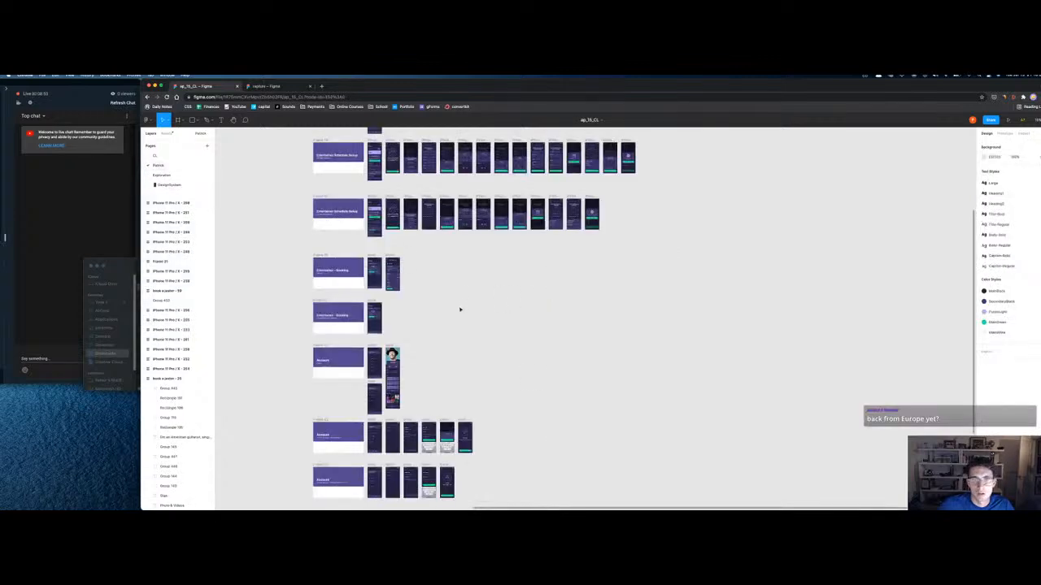
pyautogui.scroll(-1, 443, 378)
pyautogui.scroll(10, 376, 393)
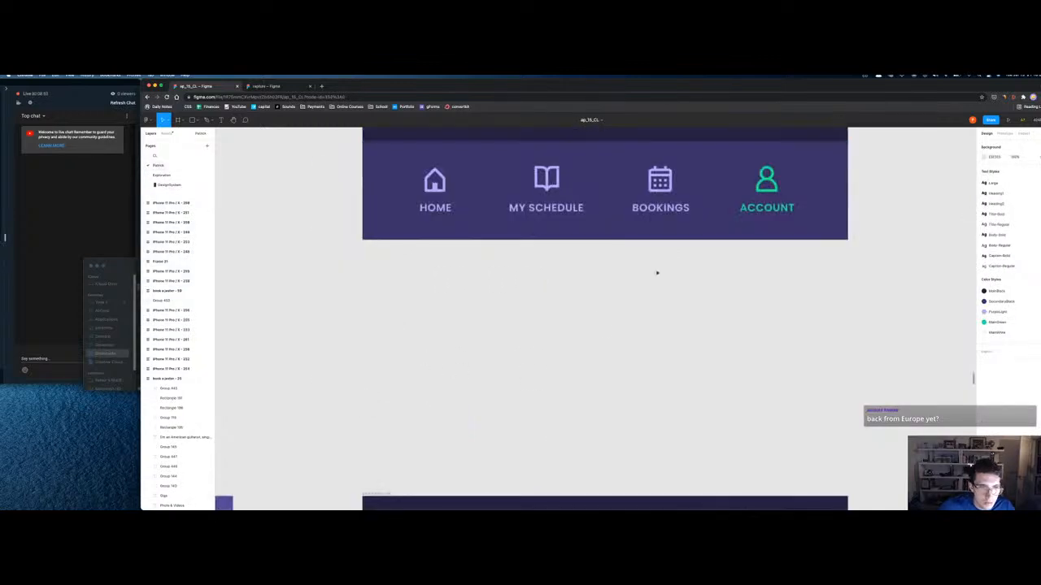
pyautogui.scroll(3, 808, 214)
pyautogui.hscroll(2, 808, 214)
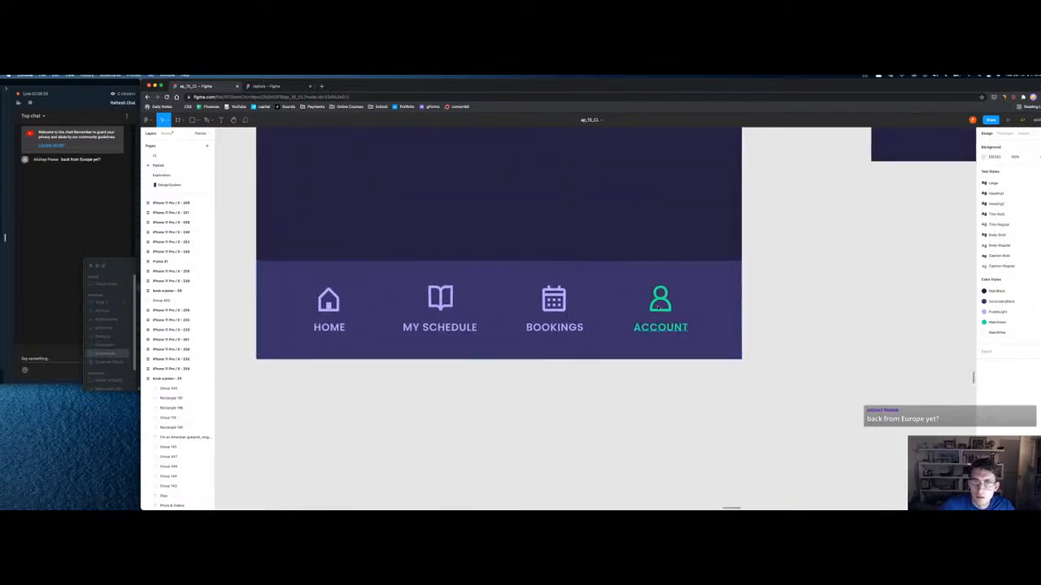
pyautogui.click(659, 306)
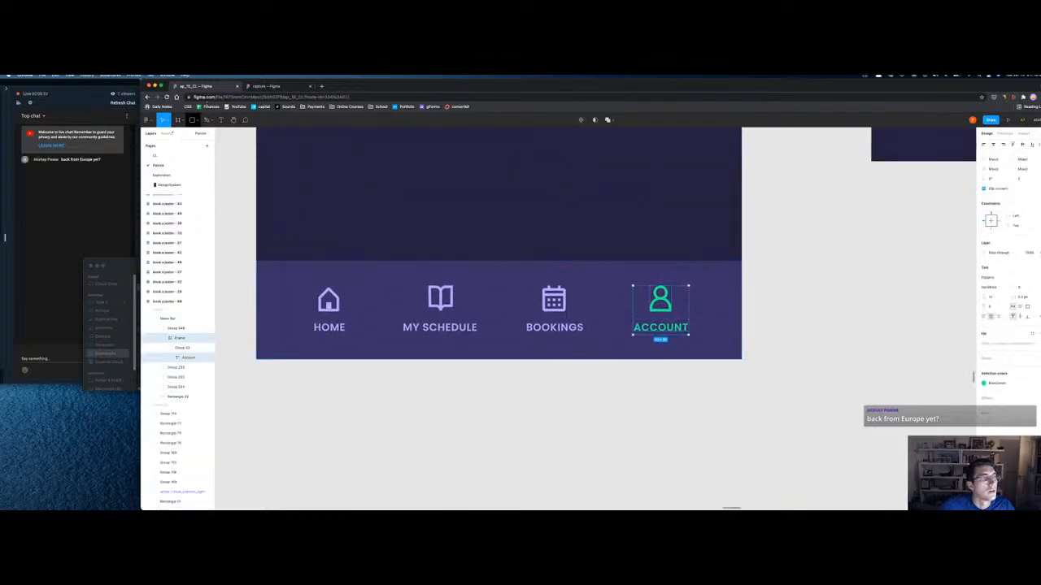
# Step: Open the YouTube live chat in the web browser and focus its message field
pyautogui.click(292, 87)
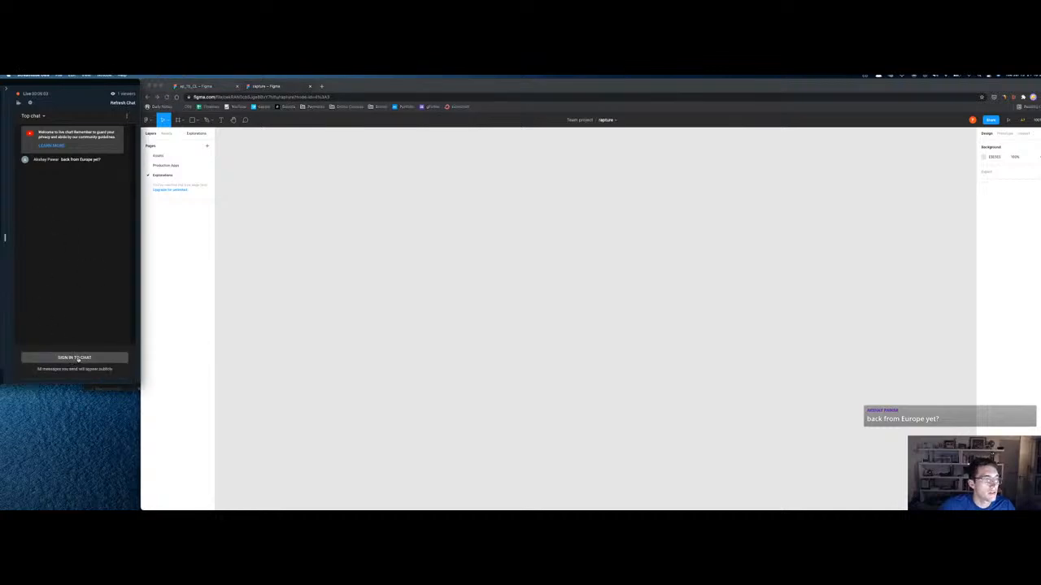
pyautogui.click(82, 358)
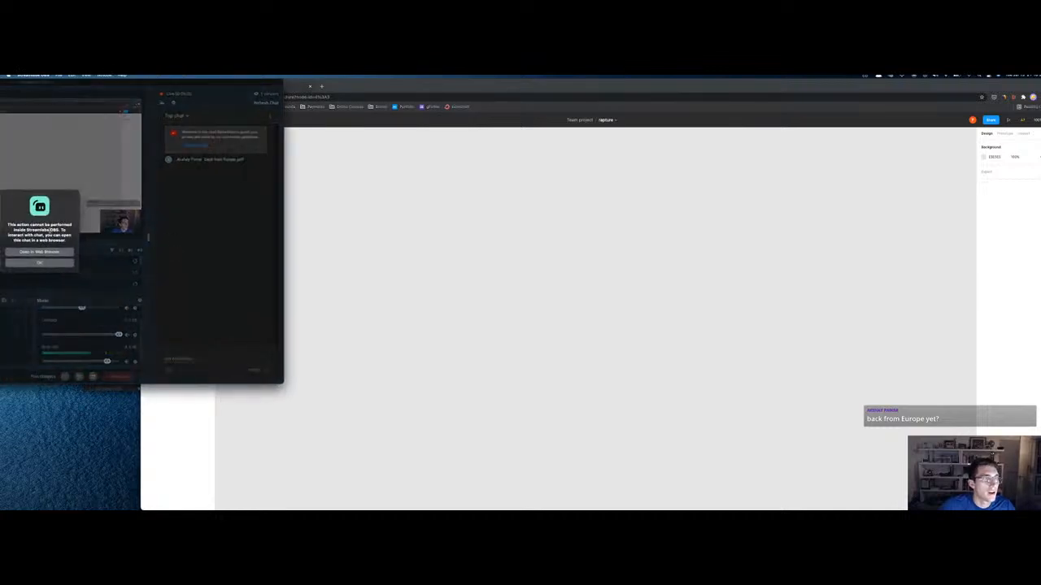
pyautogui.click(39, 252)
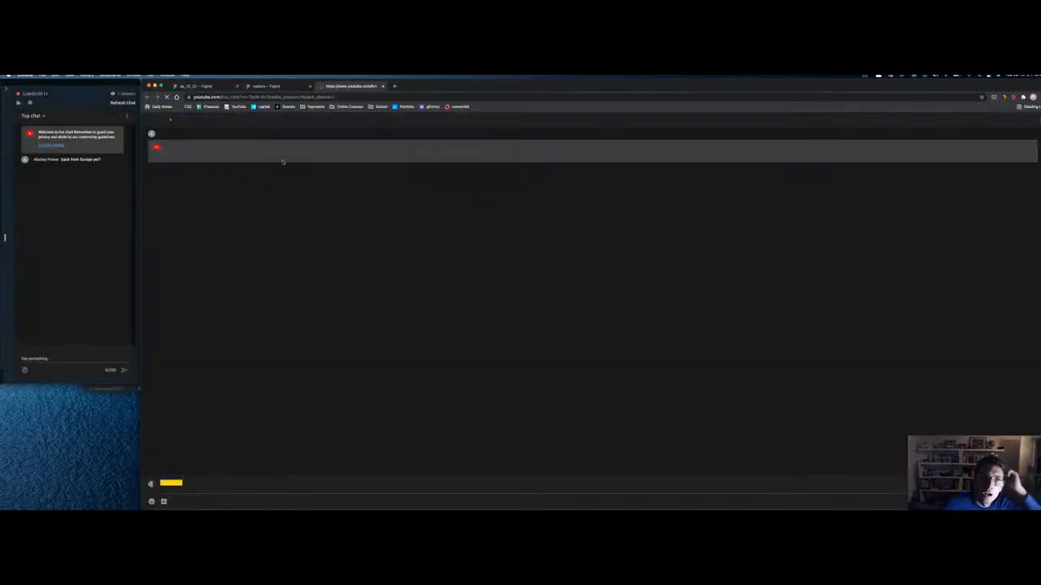
pyautogui.click(190, 489)
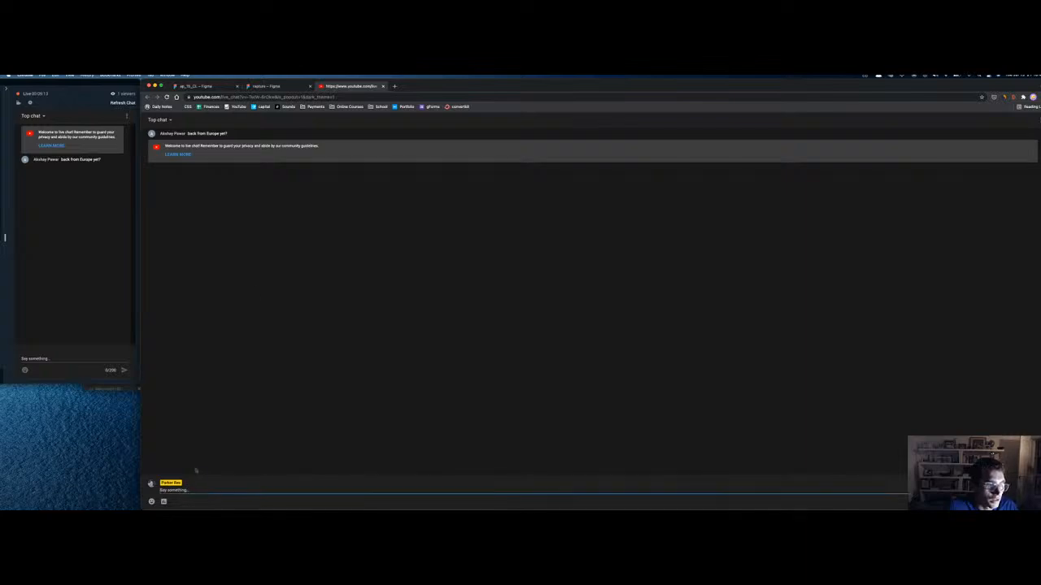
# Step: Detach the chat into a slim window at the screen's left edge and send the reply
pyautogui.moveTo(359, 87); pyautogui.dragTo(148, 126)
pyautogui.moveTo(984, 120); pyautogui.dragTo(227, 82)
pyautogui.moveTo(157, 86); pyautogui.dragTo(72, 87)
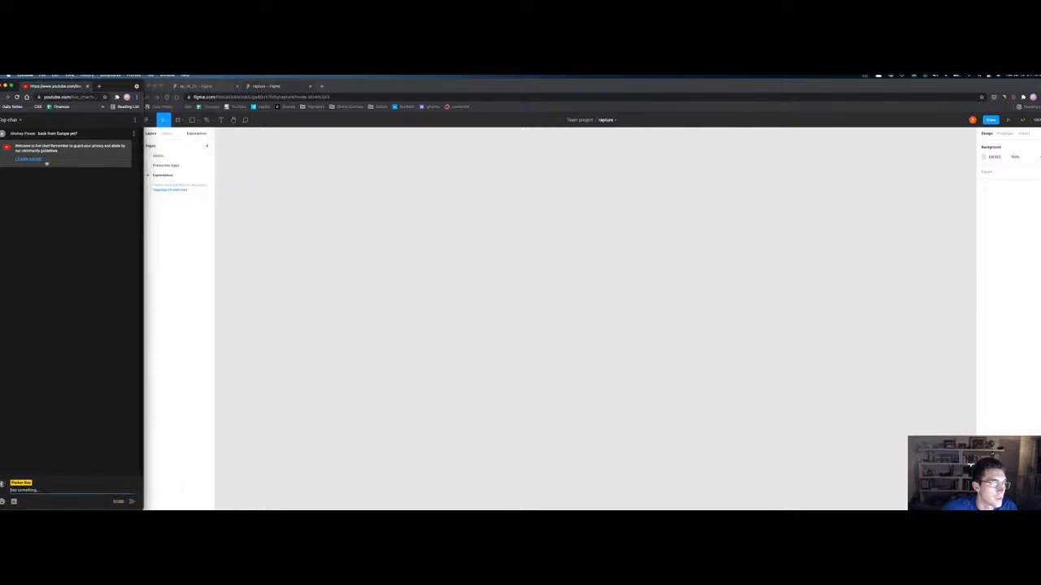
pyautogui.press('Return')
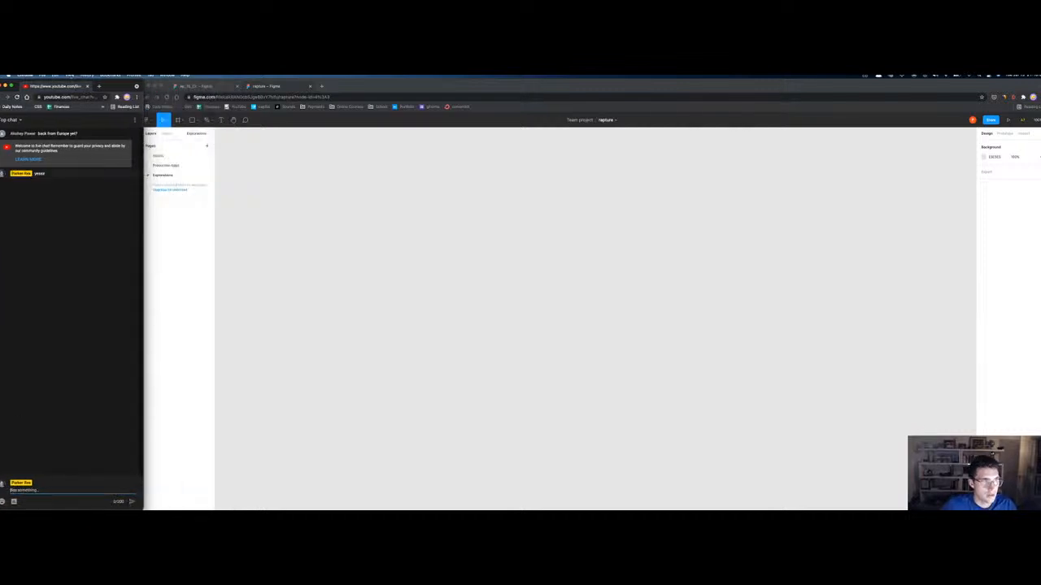
pyautogui.moveTo(145, 82); pyautogui.dragTo(160, 81)
pyautogui.click(157, 83)
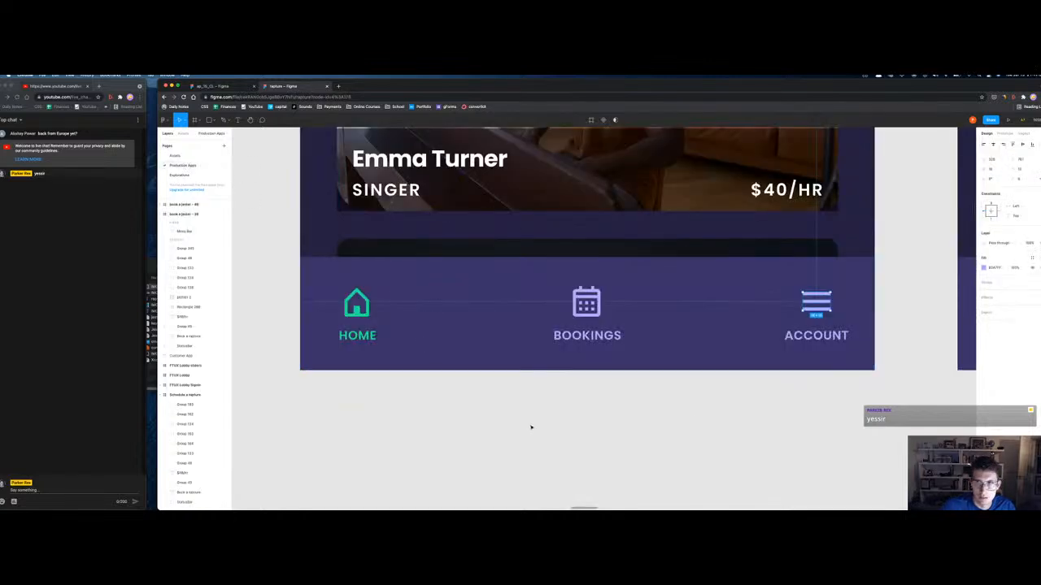
# Step: Paste the Account person icon into the nav bar and delete the old hamburger icon and label
pyautogui.hotkey('ctrl', 'v')
pyautogui.moveTo(809, 307); pyautogui.dragTo(731, 313)
pyautogui.click(815, 302)
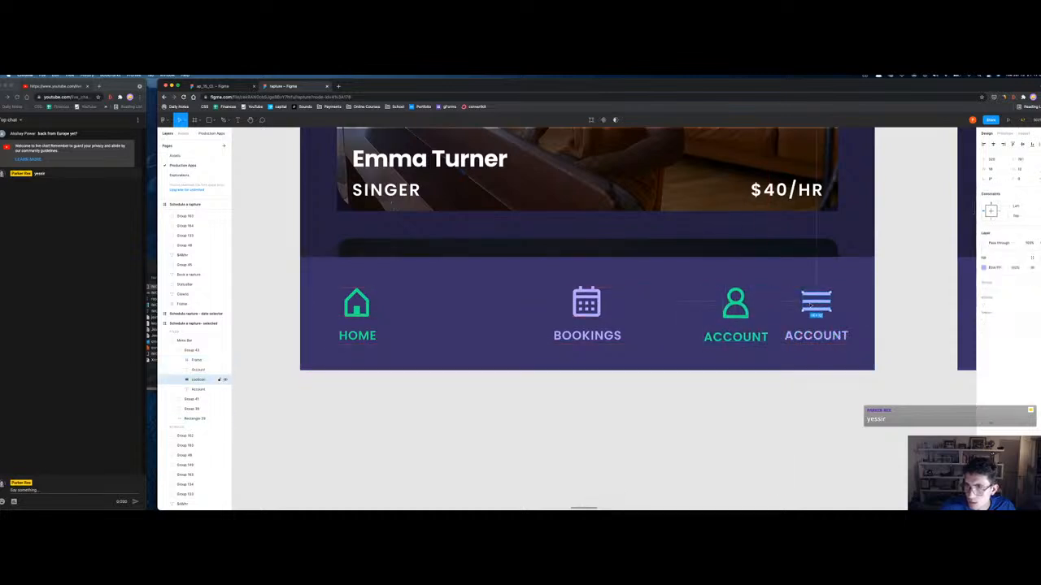
pyautogui.keyDown('shift'); pyautogui.click(198, 389); pyautogui.keyUp('shift')
pyautogui.press('Delete')
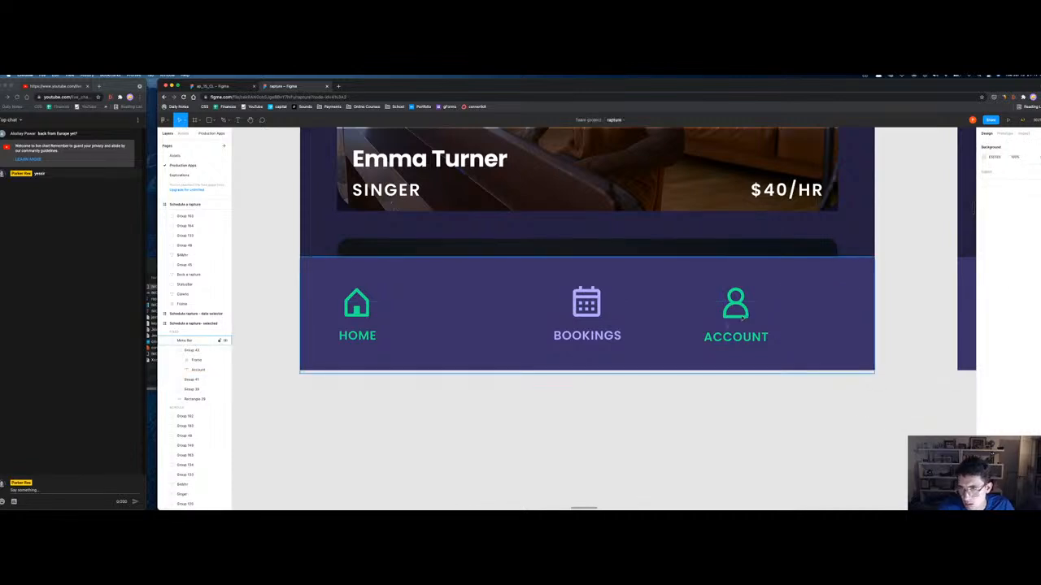
# Step: Recolour the Account icon and label to Bookings' lavender and shift them right
pyautogui.click(735, 335)
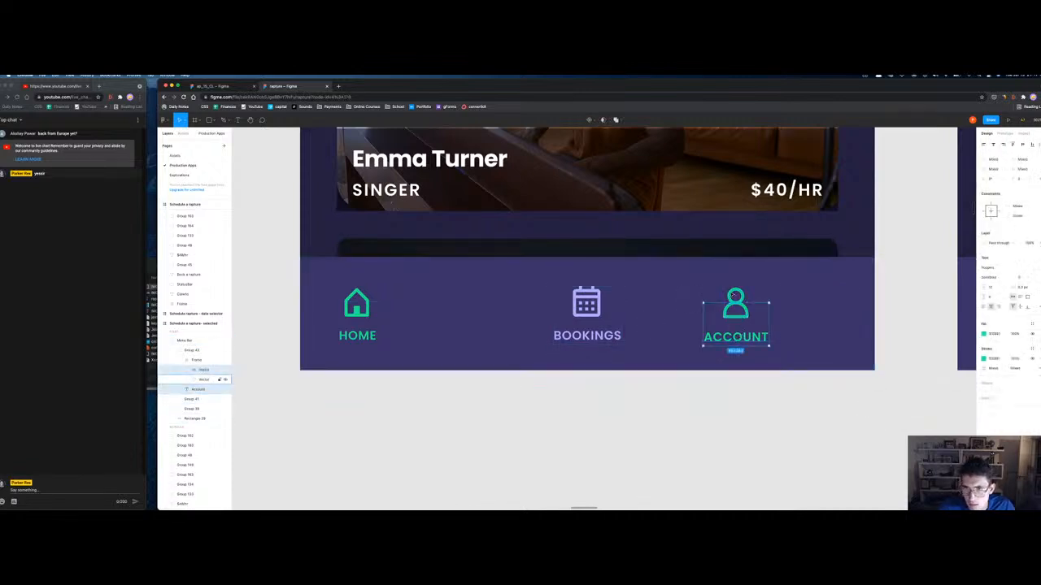
pyautogui.press('i')
pyautogui.click(586, 302)
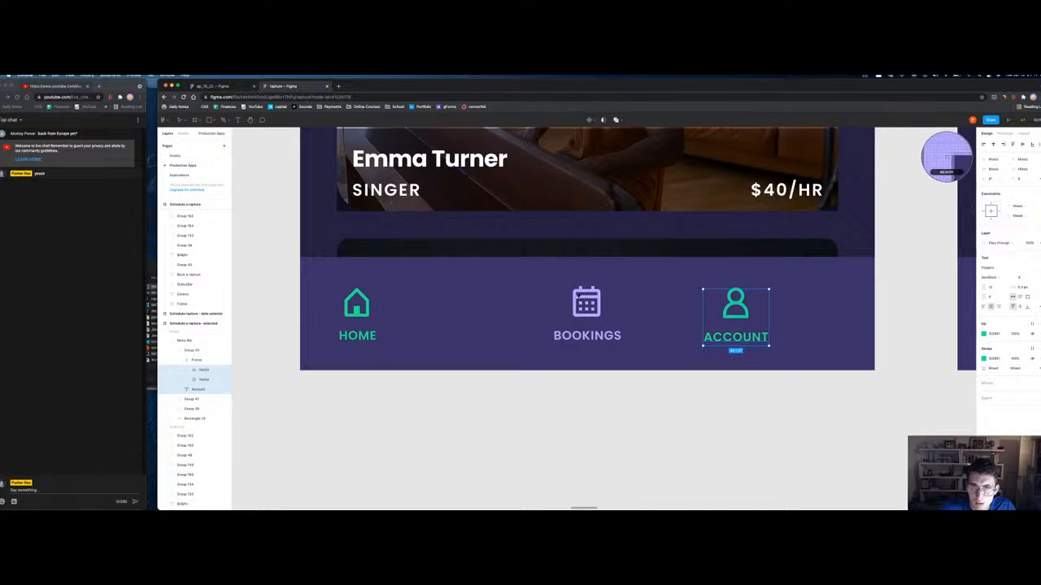
pyautogui.moveTo(757, 319); pyautogui.dragTo(797, 319)
pyautogui.press('alt')
pyautogui.scroll(-5, 836, 347)
pyautogui.scroll(2, 835, 347)
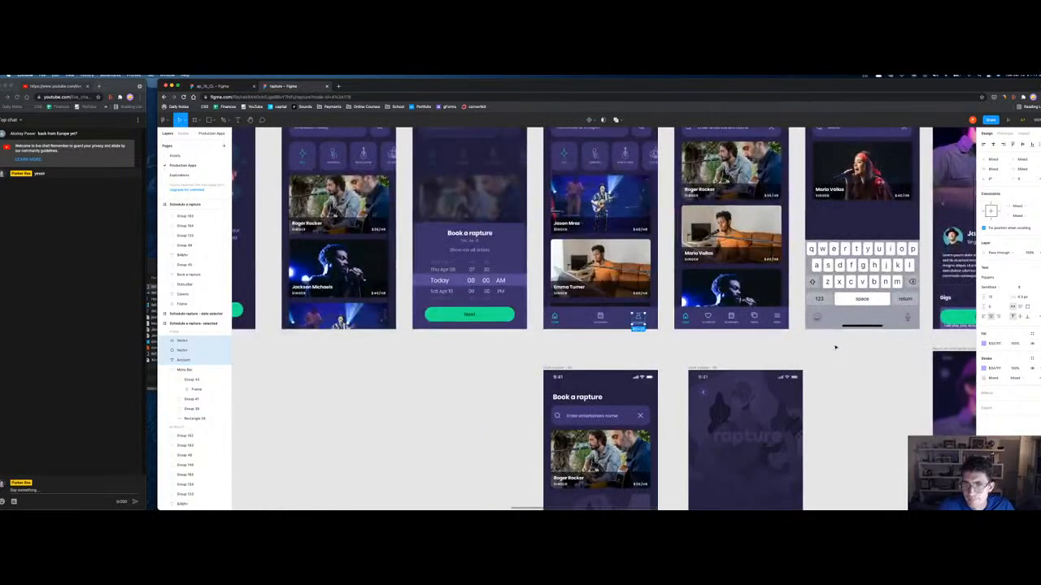
# Step: Select the Account icon, label and vectors and nudge them slightly right
pyautogui.click(554, 319)
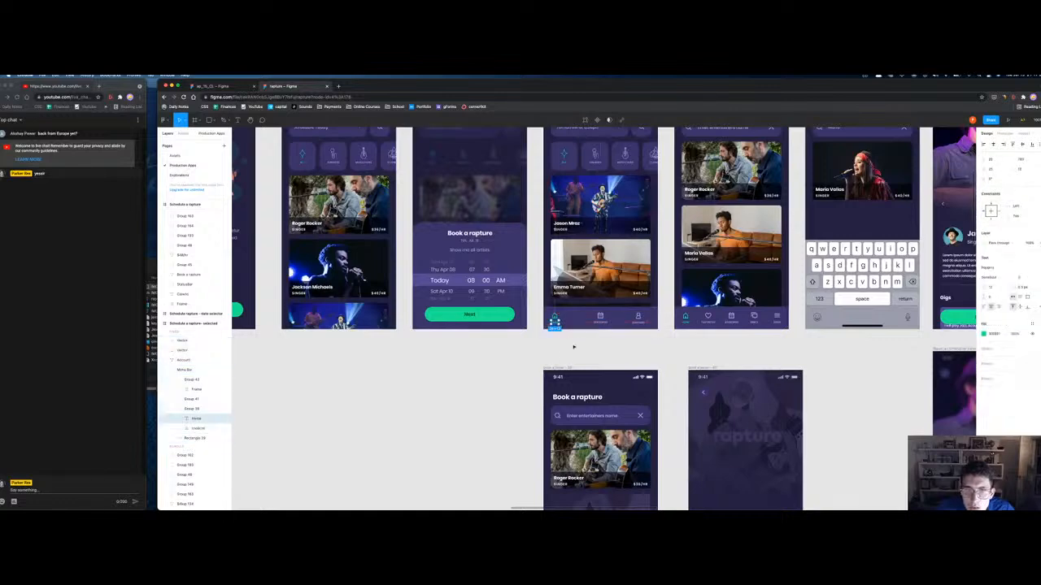
pyautogui.click(638, 320)
pyautogui.keyDown('shift'); pyautogui.click(203, 340); pyautogui.keyUp('shift')
pyautogui.moveTo(641, 319); pyautogui.dragTo(648, 316)
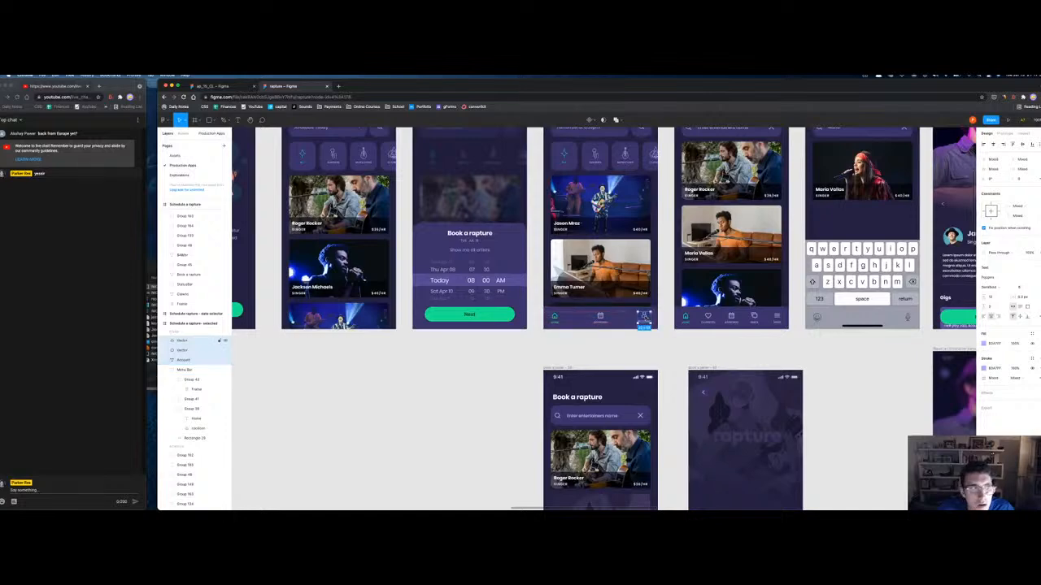
# Step: Step inside the Menu Bar group and collapse its child layers
pyautogui.click(590, 328)
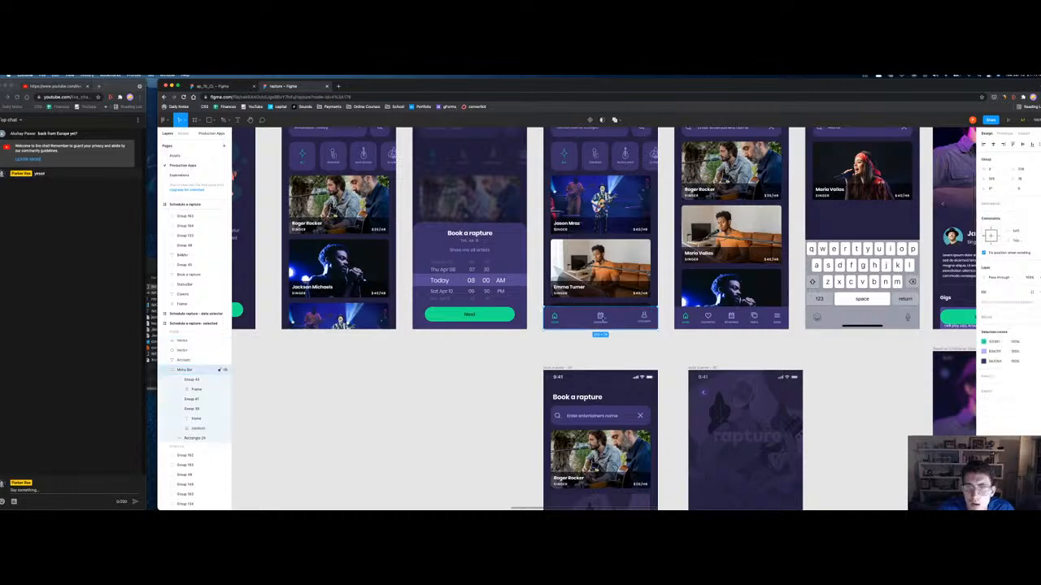
pyautogui.doubleClick(600, 321)
pyautogui.click(619, 319)
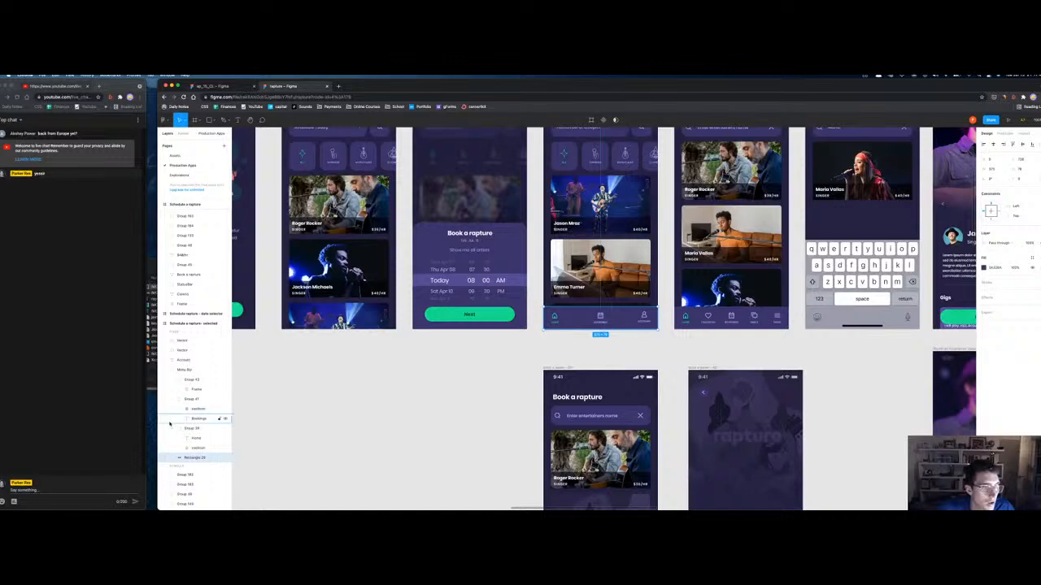
pyautogui.click(181, 370)
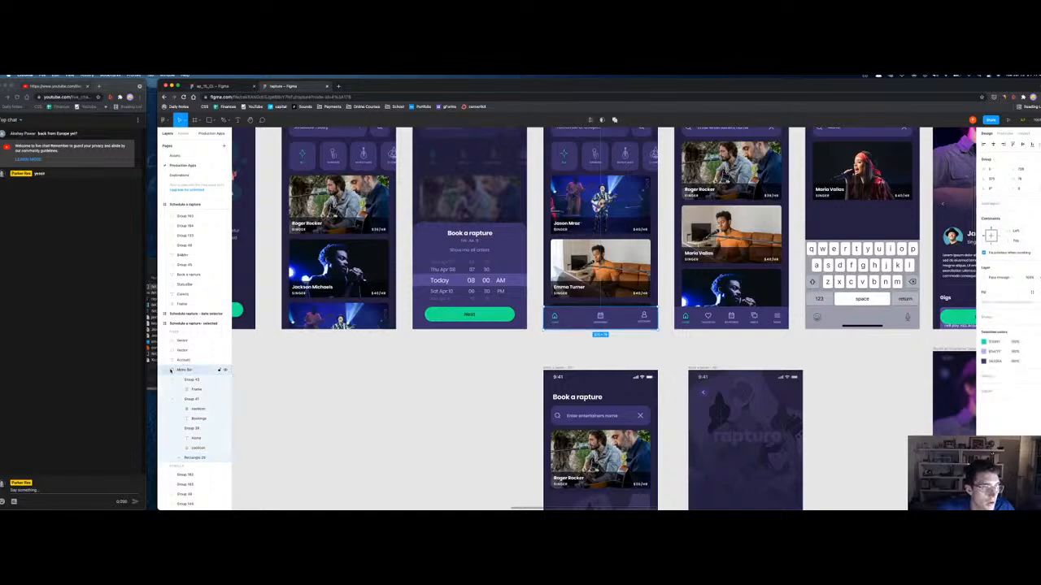
pyautogui.click(219, 370)
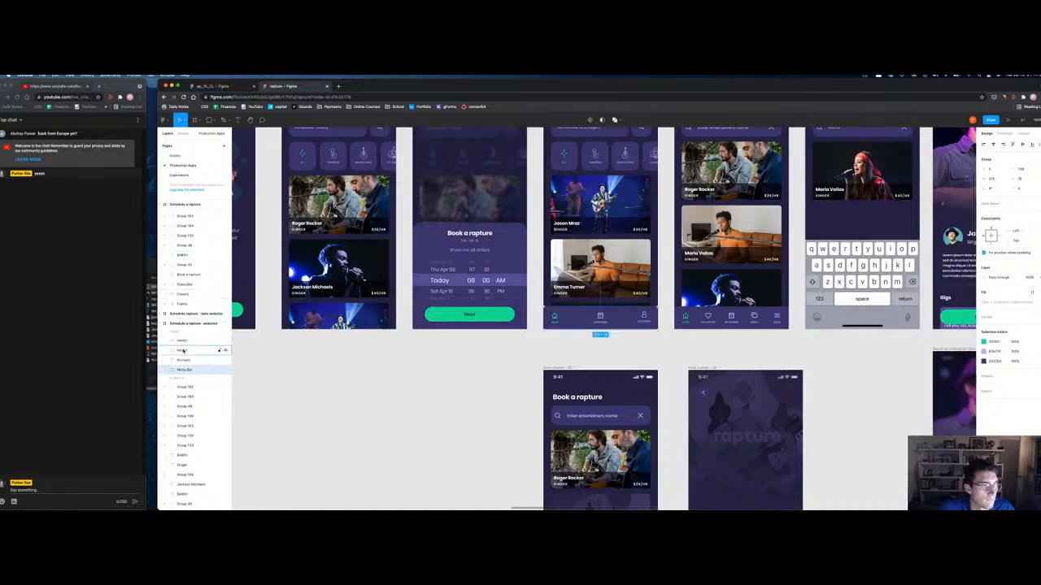
# Step: Group the Account icon and label and name the group 'account'
pyautogui.doubleClick(643, 316)
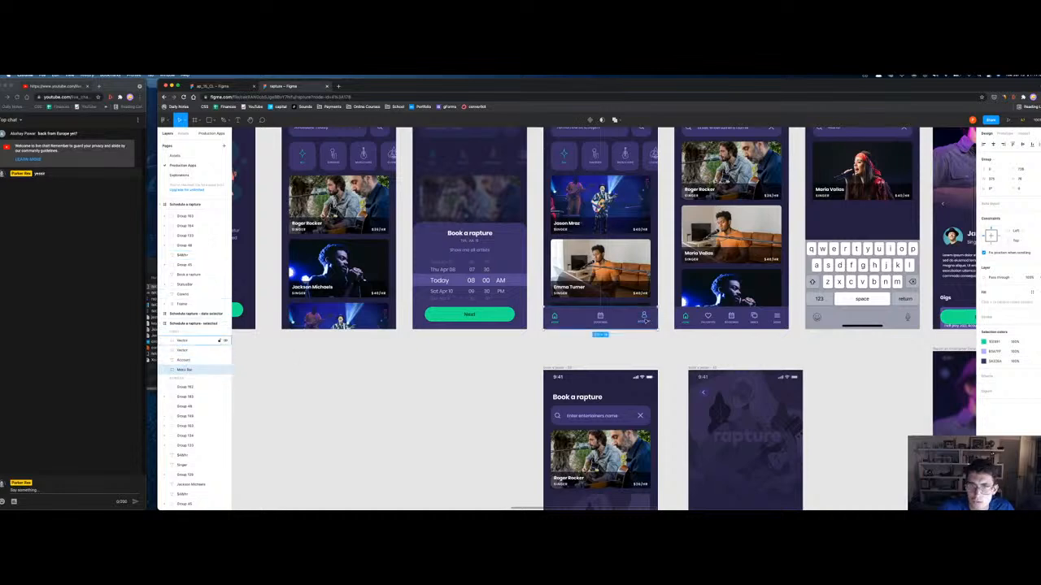
pyautogui.keyDown('shift'); pyautogui.click(184, 360); pyautogui.keyUp('shift')
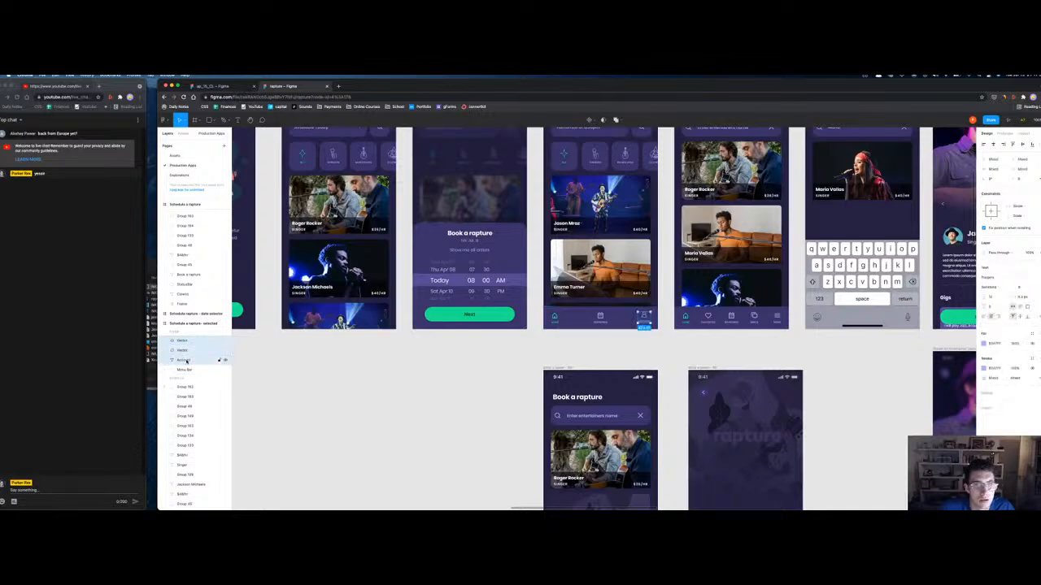
pyautogui.press('super+g')
pyautogui.press('super+r')
pyautogui.write('acco')
pyautogui.press('Return')
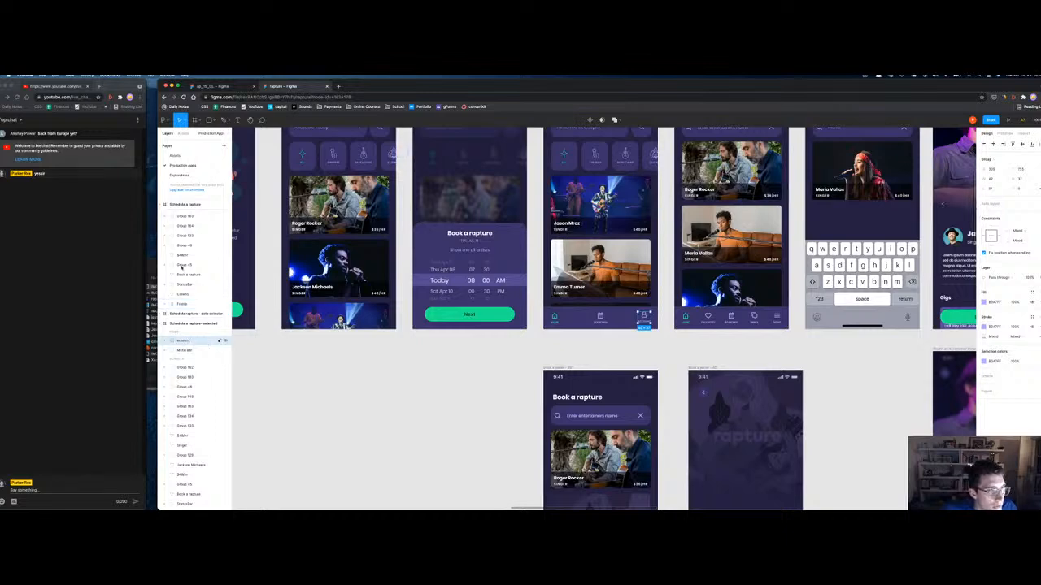
# Step: Switch the YouTube chat window to show Live chat
pyautogui.moveTo(156, 146); pyautogui.dragTo(147, 146)
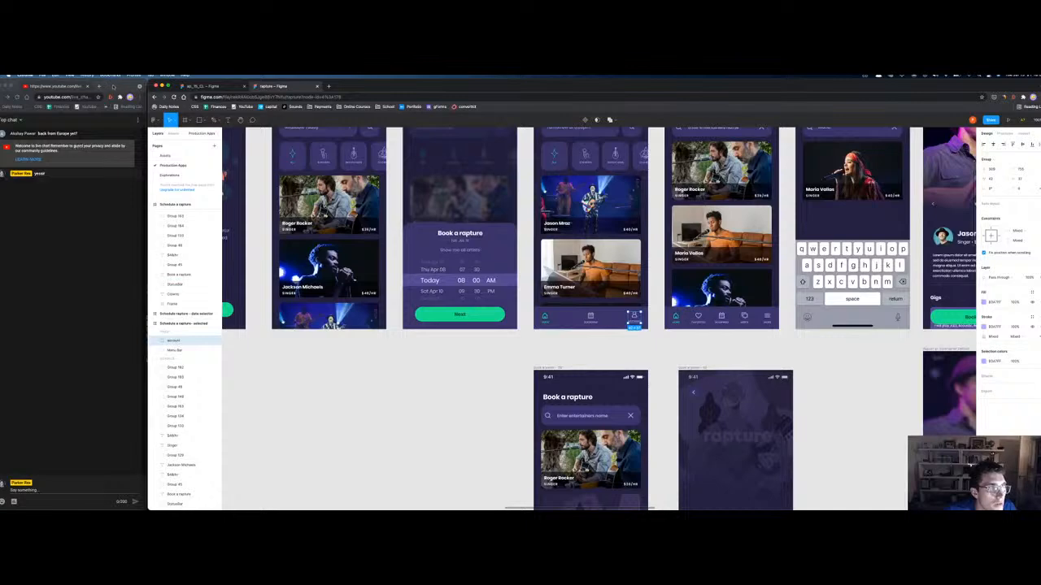
pyautogui.moveTo(117, 87); pyautogui.dragTo(122, 86)
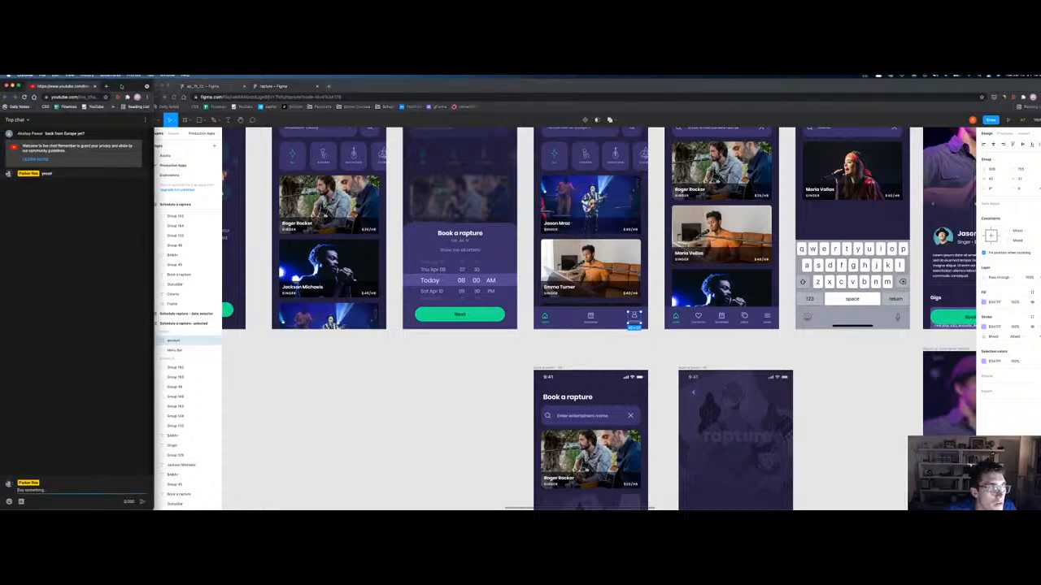
pyautogui.click(23, 120)
pyautogui.click(57, 153)
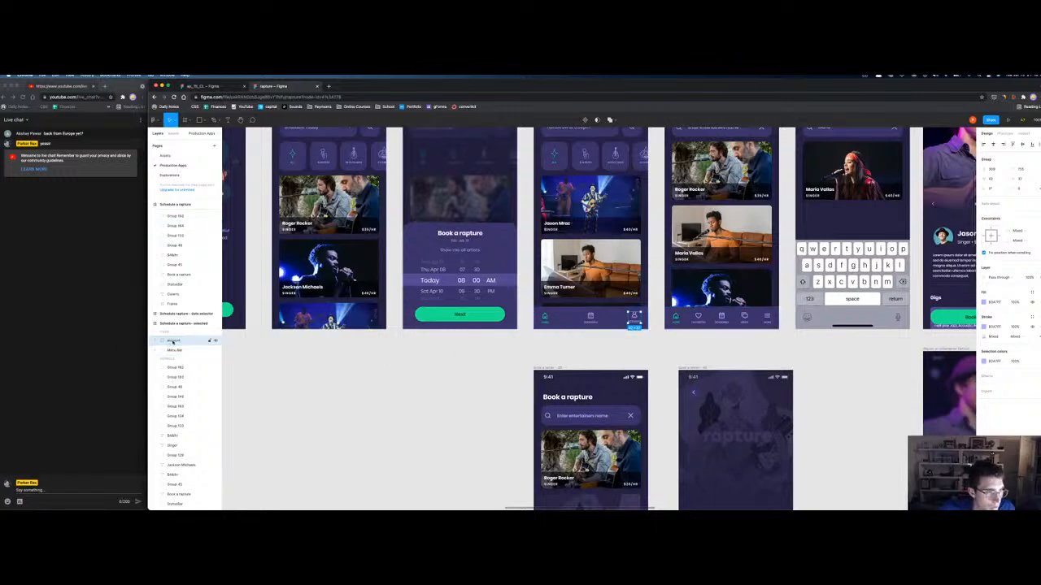
# Step: Move the account group into the Menu Bar layer group
pyautogui.moveTo(174, 345); pyautogui.dragTo(176, 352)
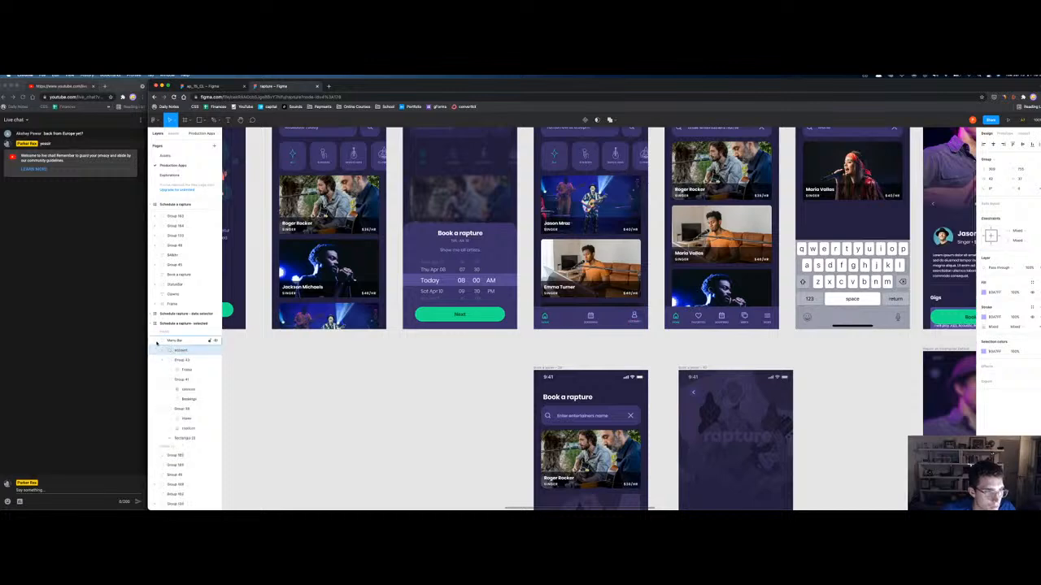
pyautogui.click(155, 341)
pyautogui.click(182, 343)
# Step: Replace the searching entertainers screen's old nav bar with the new Menu Bar
pyautogui.hscroll(3, 618, 357)
pyautogui.scroll(1, 617, 357)
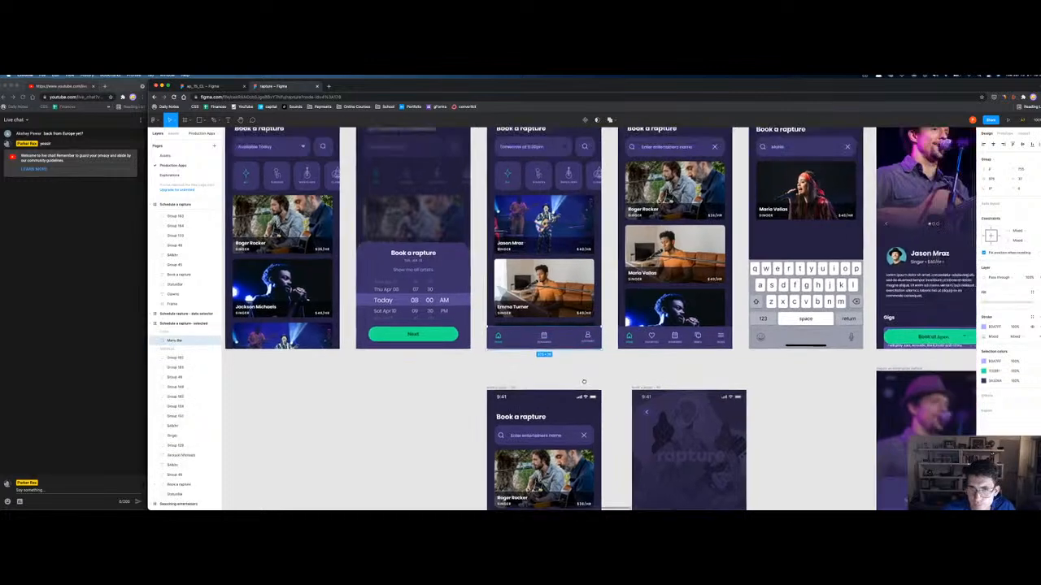
pyautogui.press('Delete')
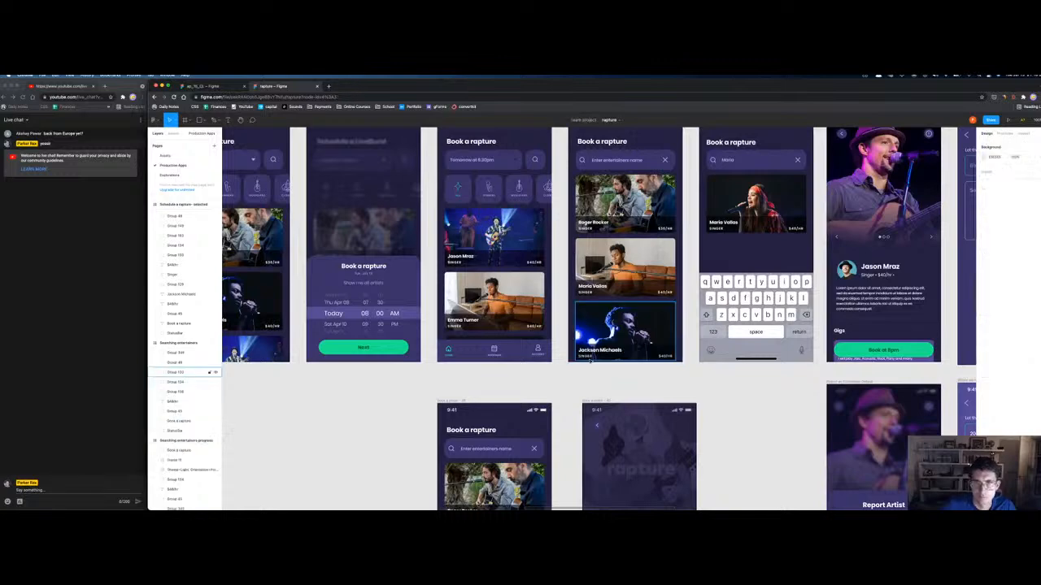
pyautogui.press('super+z')
pyautogui.click(576, 382)
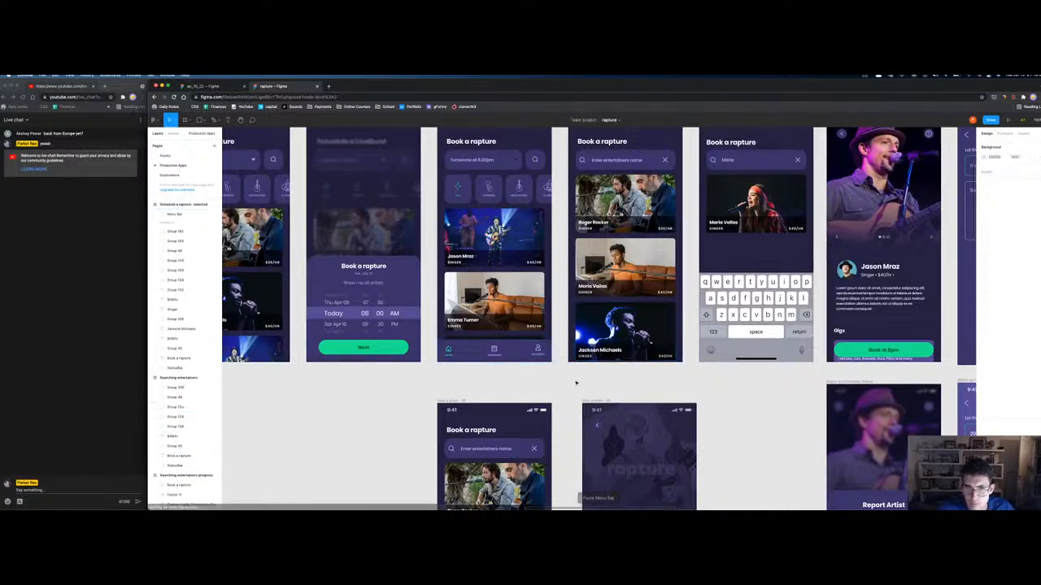
pyautogui.moveTo(572, 377); pyautogui.dragTo(528, 432)
pyautogui.click(553, 169)
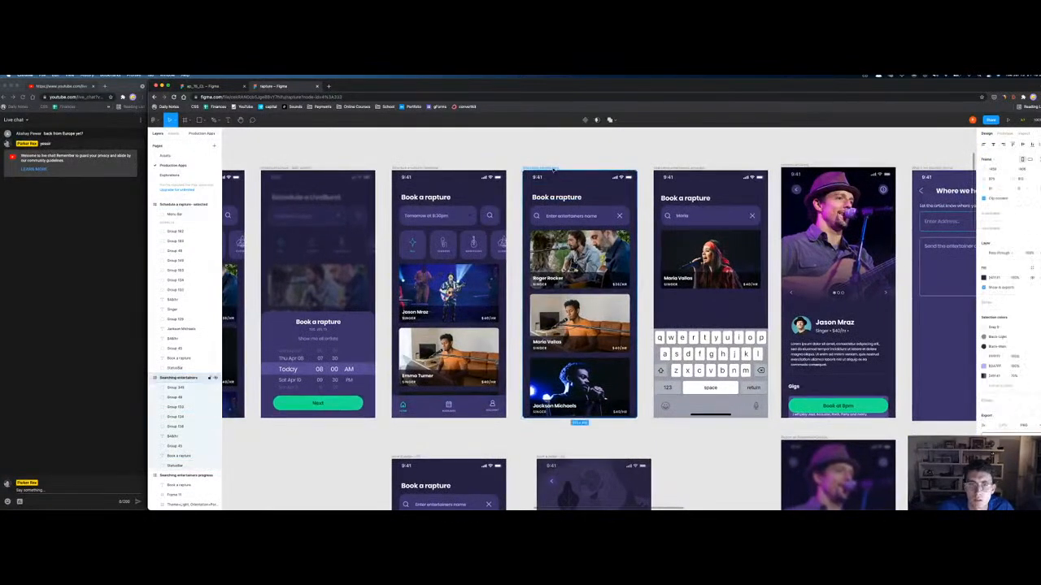
pyautogui.press('super+v')
pyautogui.click(636, 443)
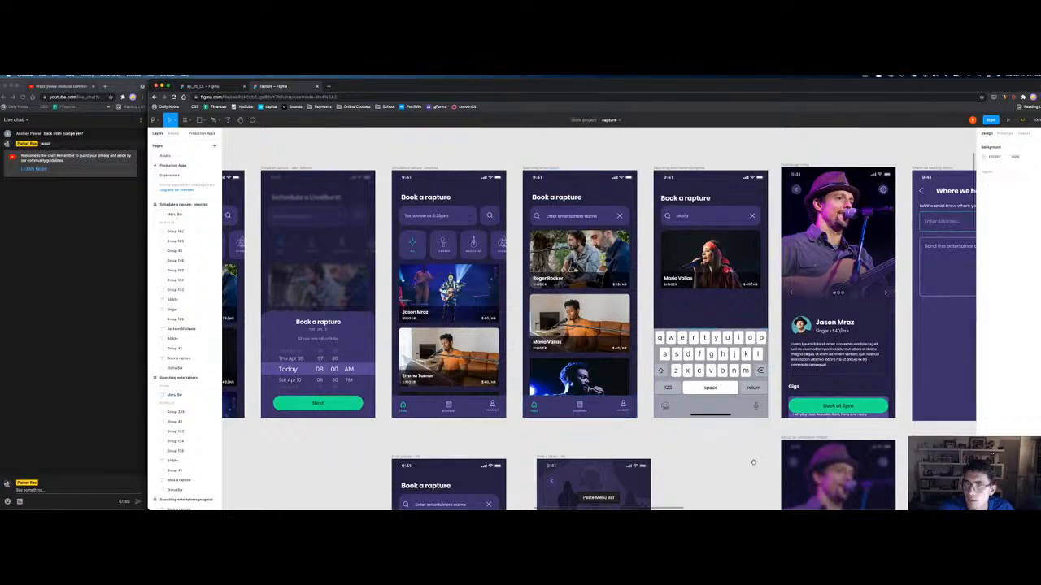
# Step: Swap the lower Book a rapture screen's nav bar for the new one, removing the stray Jason Mraz copy
pyautogui.hscroll(3, 636, 461)
pyautogui.scroll(-5, 635, 461)
pyautogui.hscroll(-2, 708, 262)
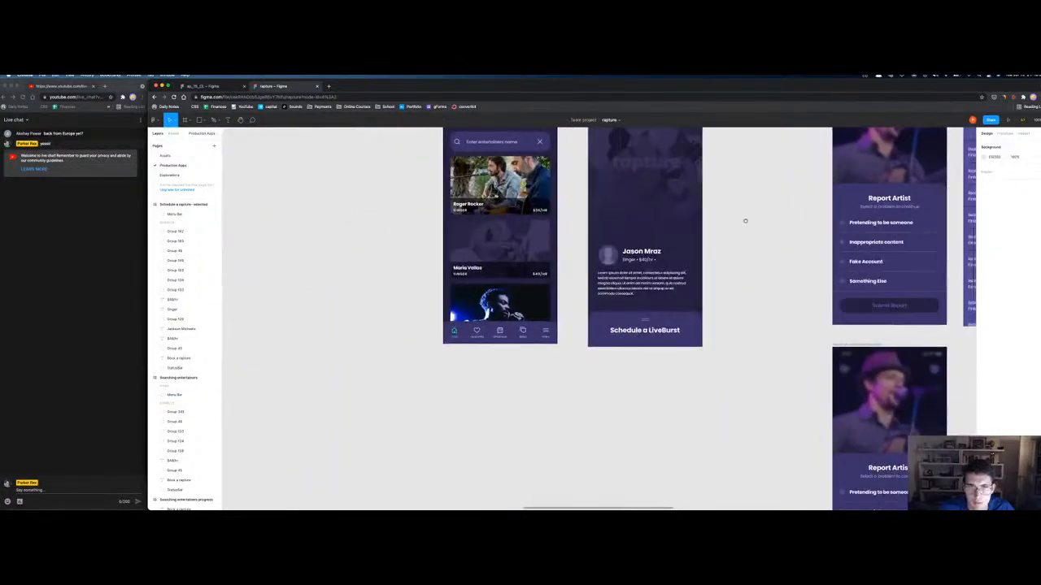
pyautogui.click(546, 323)
pyautogui.press('Delete')
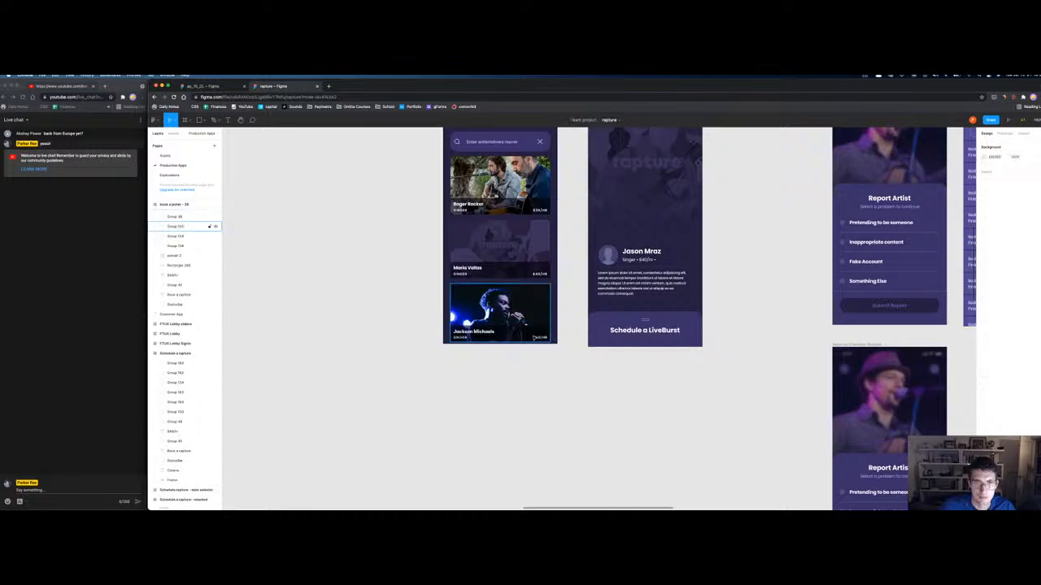
pyautogui.scroll(2, 526, 328)
pyautogui.click(459, 164)
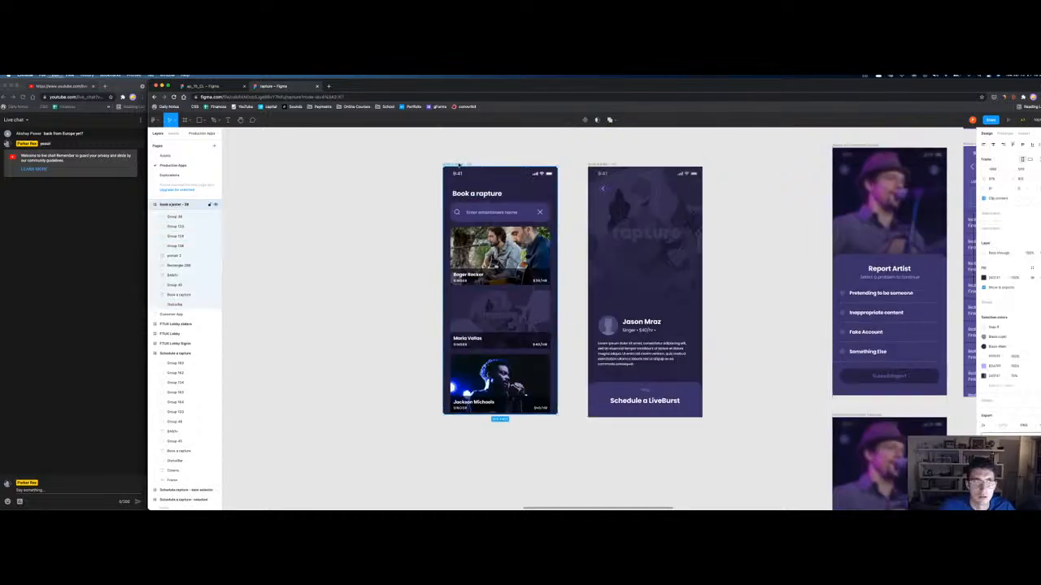
pyautogui.hotkey('ctrl', 'v')
pyautogui.hotkey('ctrl', 'v')
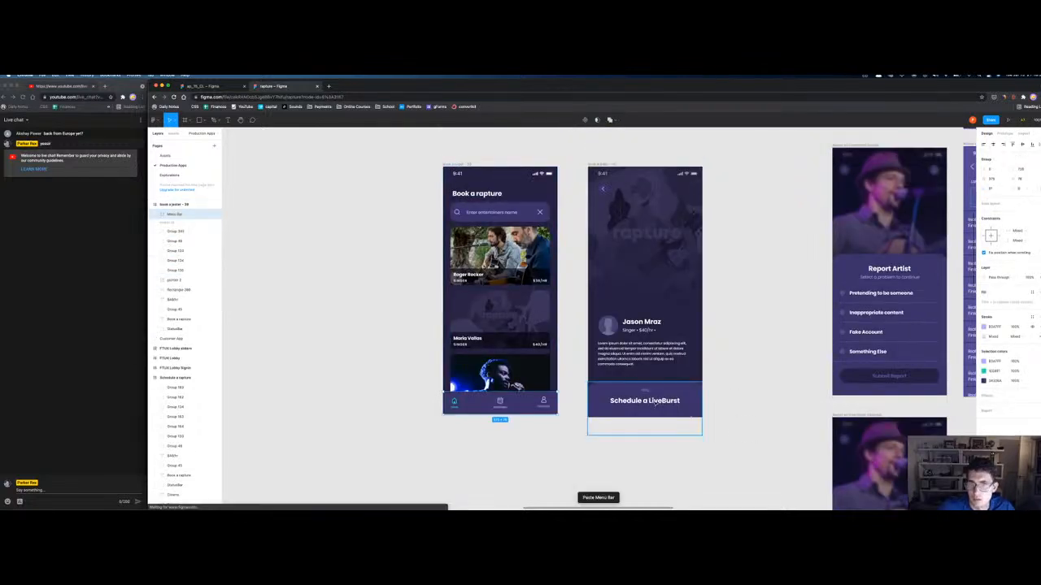
pyautogui.press('Delete')
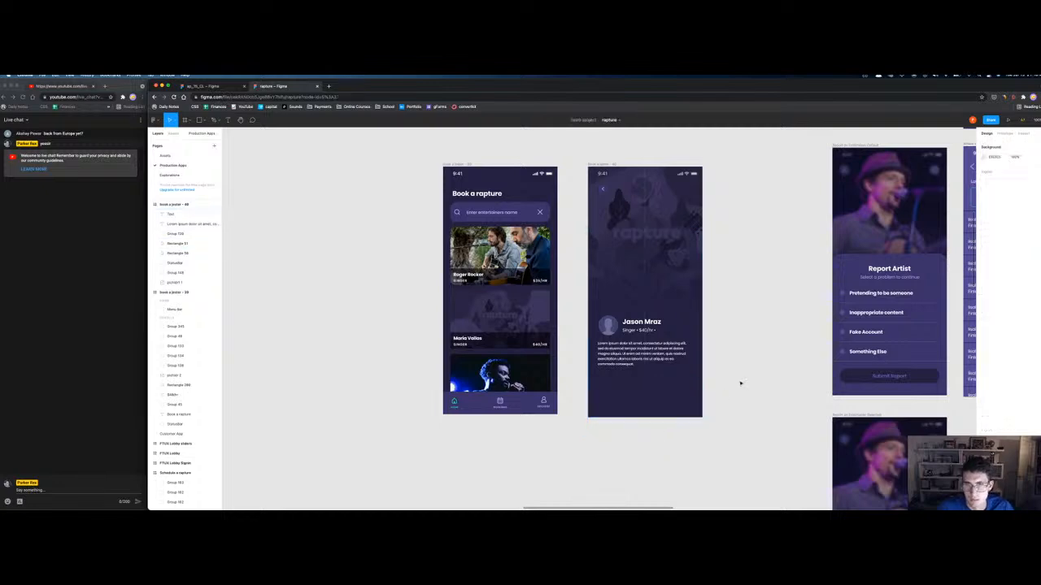
pyautogui.scroll(3, 774, 407)
pyautogui.hscroll(2, 773, 406)
pyautogui.click(412, 242)
# Step: Name the frames 'Book a rapture' and 'Entertainer listing empty state'
pyautogui.press('super+r')
pyautogui.write('Book a rapture')
pyautogui.press('Return')
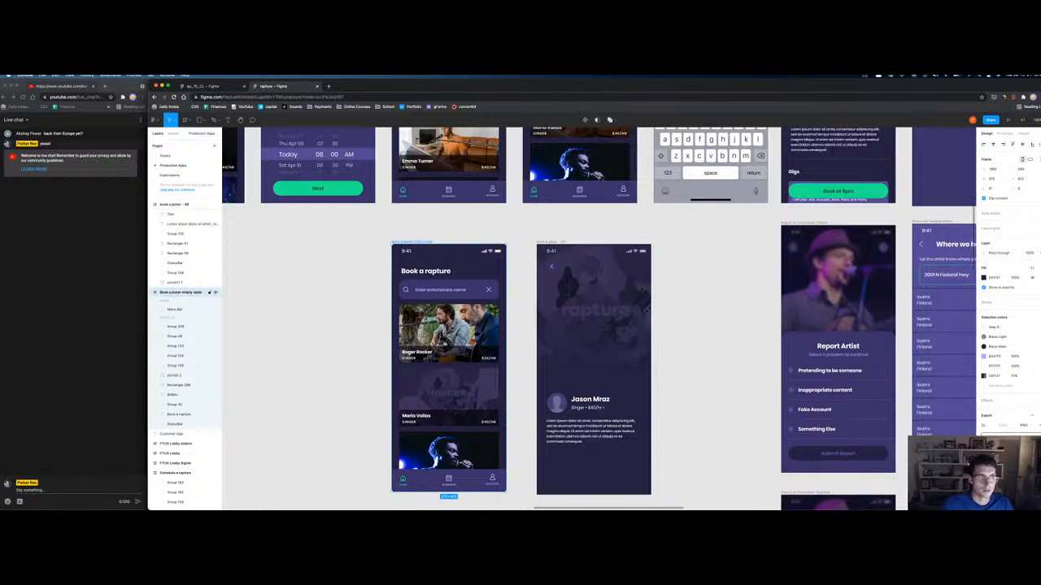
pyautogui.click(541, 242)
pyautogui.press('super+r')
pyautogui.write('Bo')
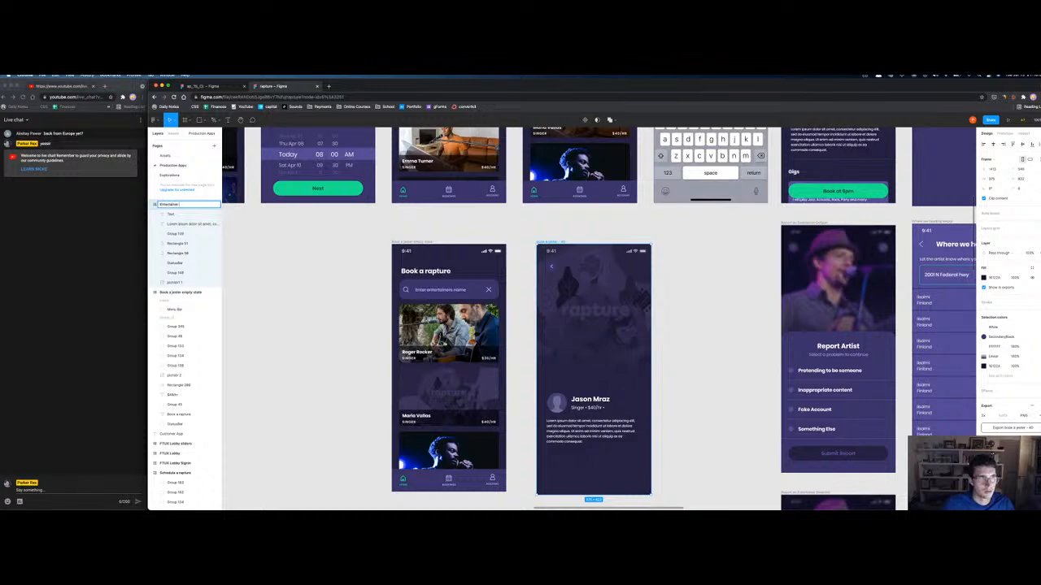
pyautogui.write(' ex')
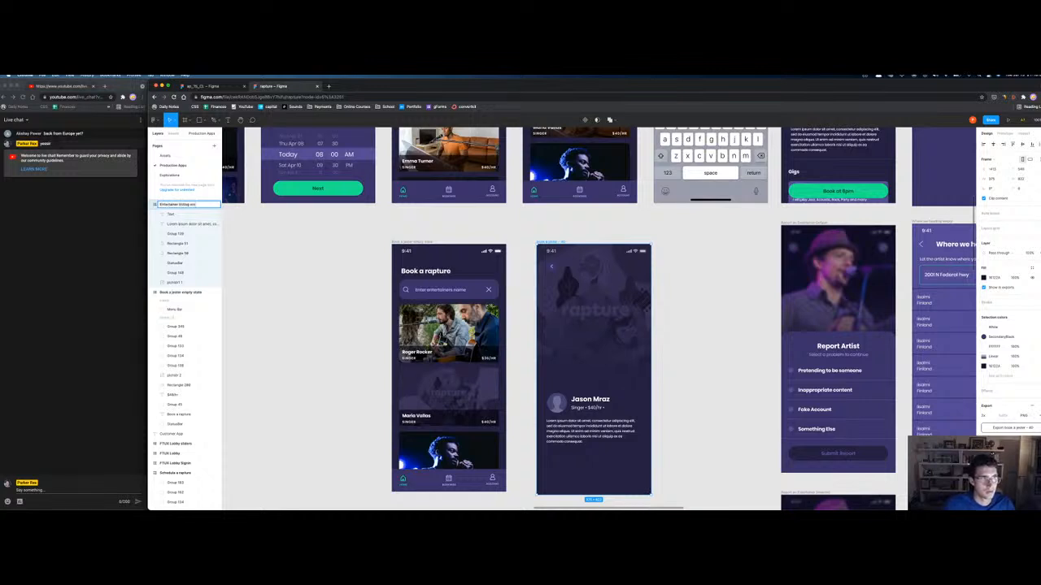
pyautogui.write('mpty state')
pyautogui.press('Return')
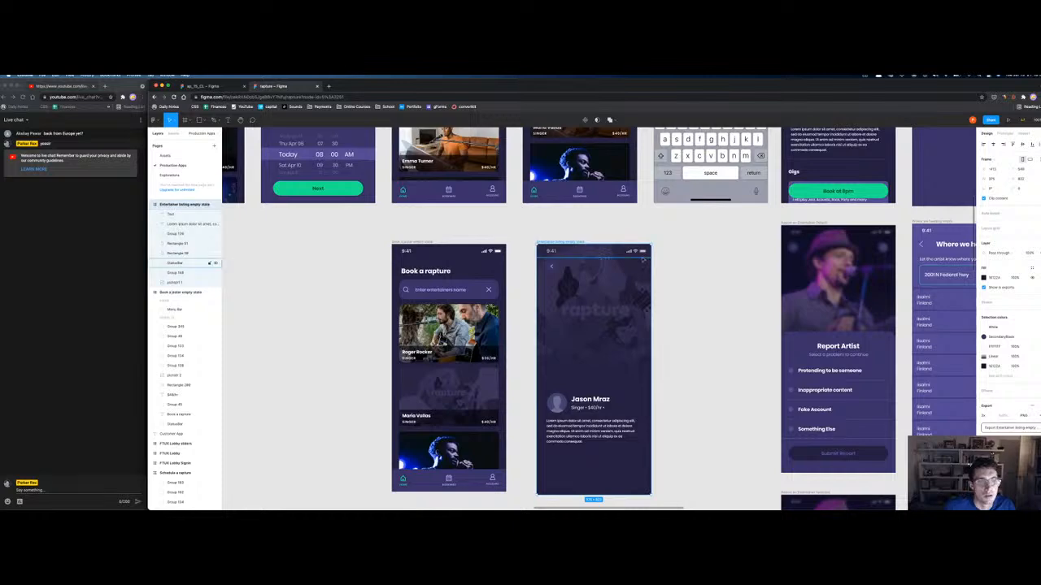
pyautogui.scroll(-5, 874, 299)
pyautogui.scroll(5, 577, 301)
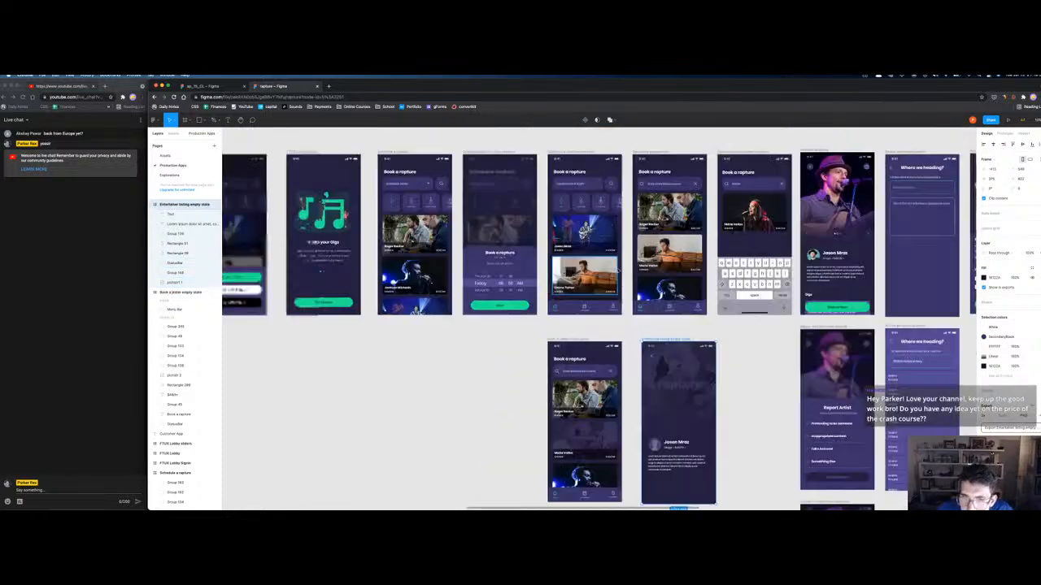
# Step: Align the tops of the Jason Mraz and Book a rapture frames
pyautogui.click(776, 397)
pyautogui.moveTo(750, 377); pyautogui.dragTo(716, 316)
pyautogui.moveTo(628, 277); pyautogui.dragTo(619, 265)
pyautogui.keyDown('shift'); pyautogui.click(539, 277); pyautogui.keyUp('shift')
pyautogui.moveTo(539, 277); pyautogui.dragTo(536, 266)
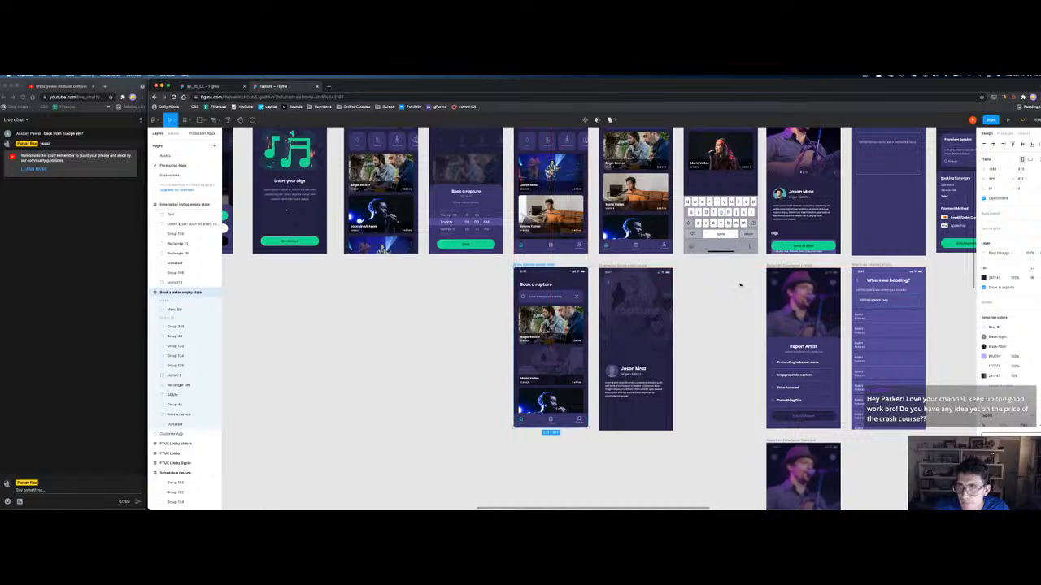
pyautogui.click(709, 289)
pyautogui.moveTo(709, 336); pyautogui.dragTo(617, 401)
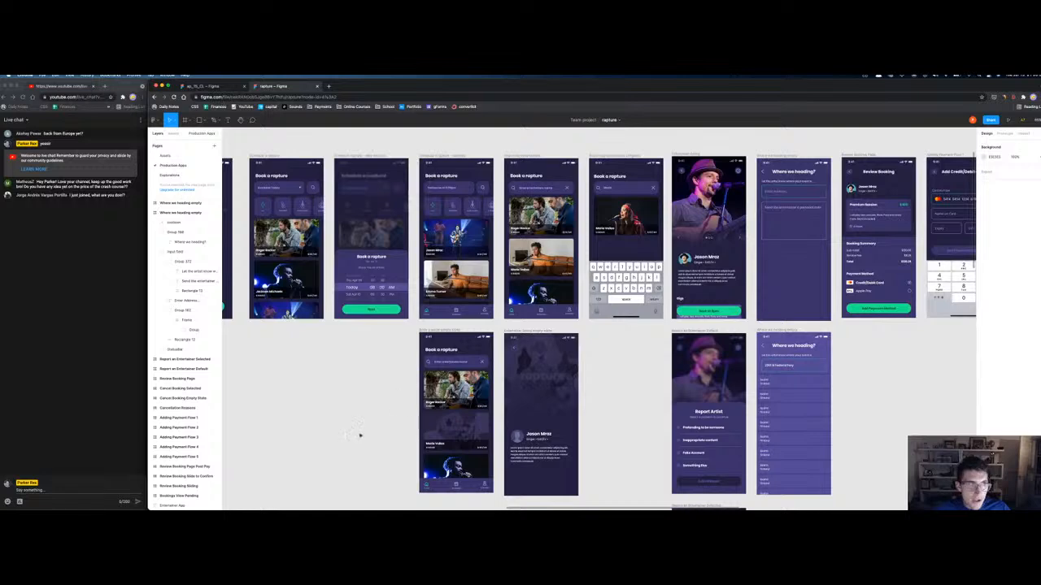
pyautogui.hscroll(-6, 331, 393)
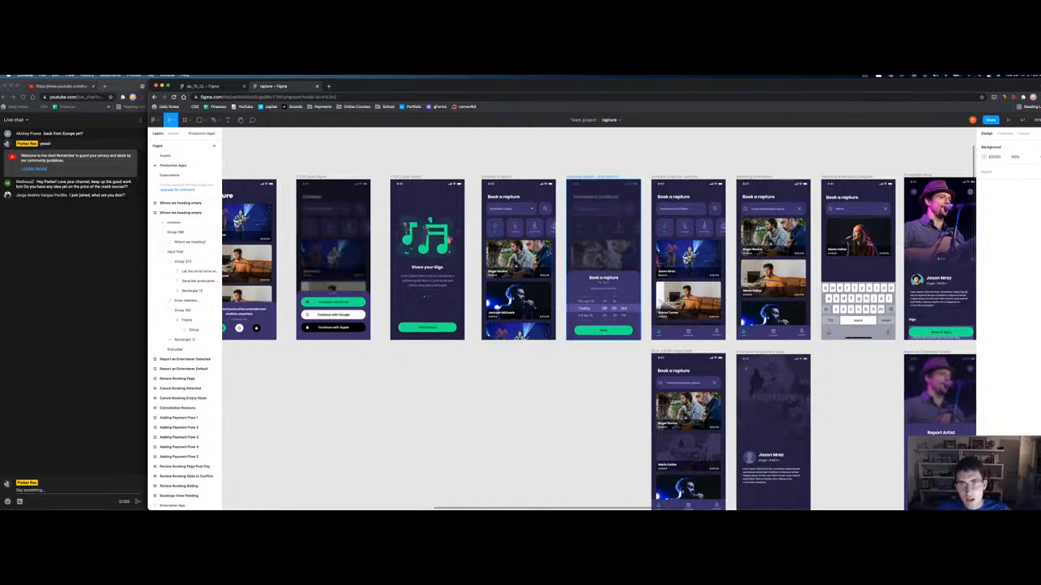
pyautogui.hscroll(3, 545, 188)
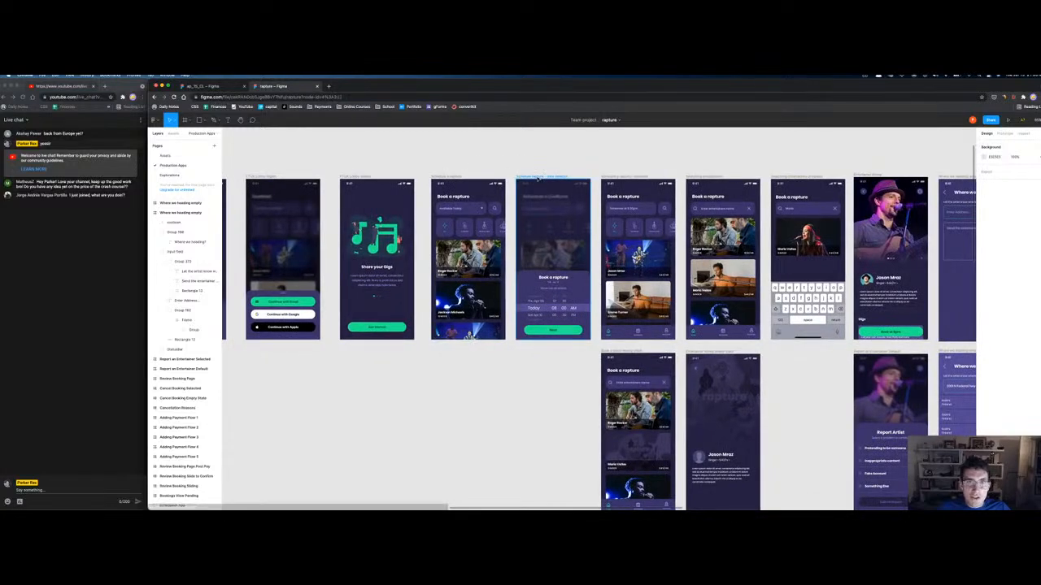
pyautogui.click(537, 177)
pyautogui.click(446, 176)
pyautogui.hotkey('shift', '2')
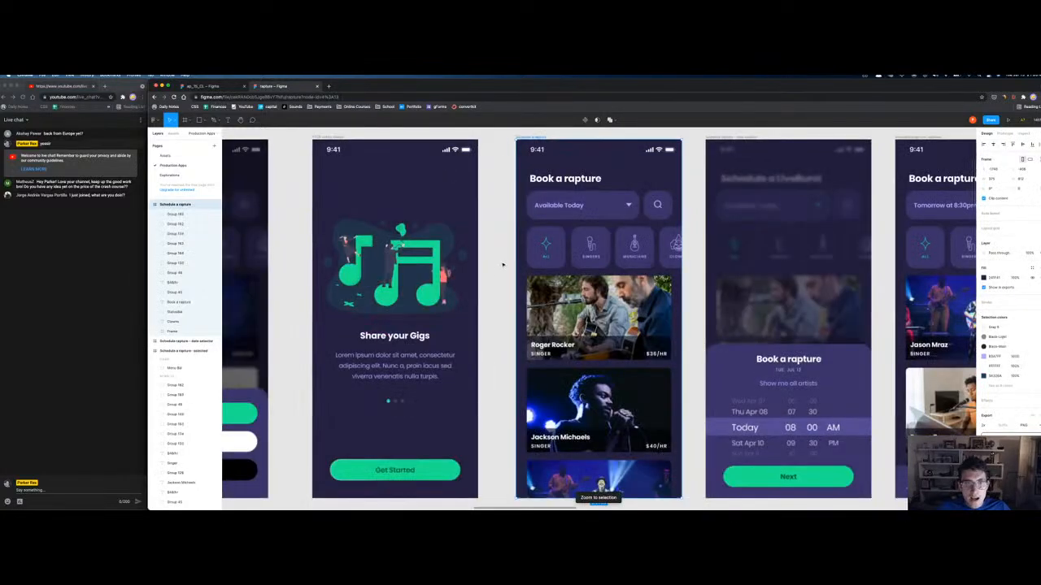
pyautogui.hscroll(3, 549, 235)
pyautogui.hscroll(6, 550, 235)
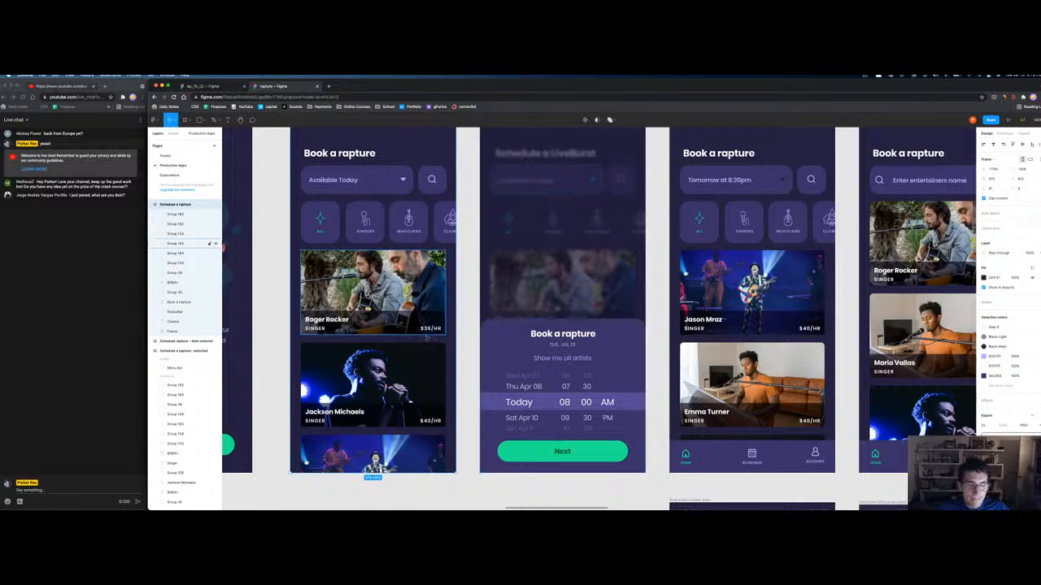
pyautogui.hscroll(-2, 509, 342)
pyautogui.scroll(1, 509, 343)
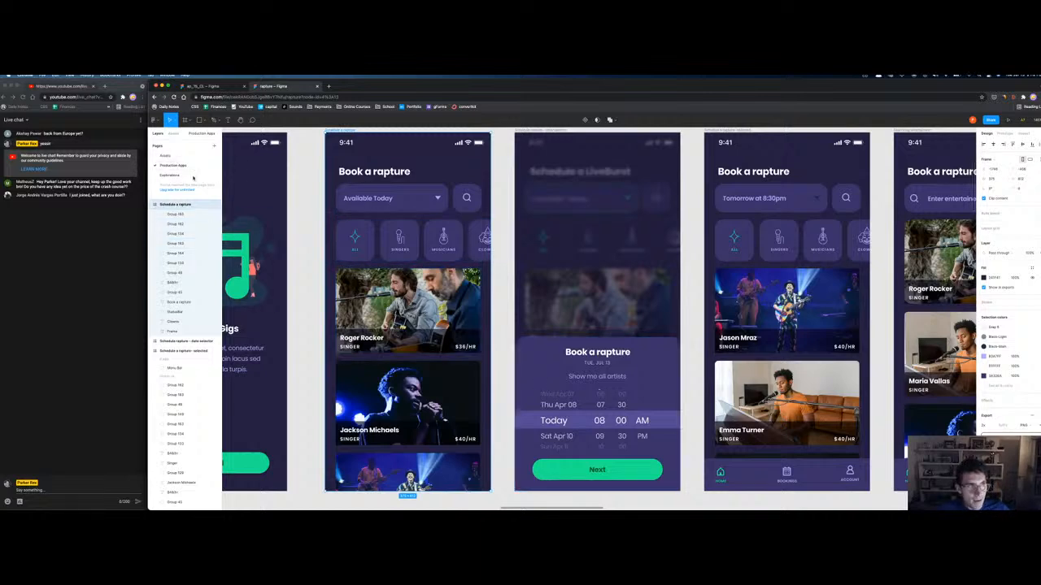
pyautogui.press('-')
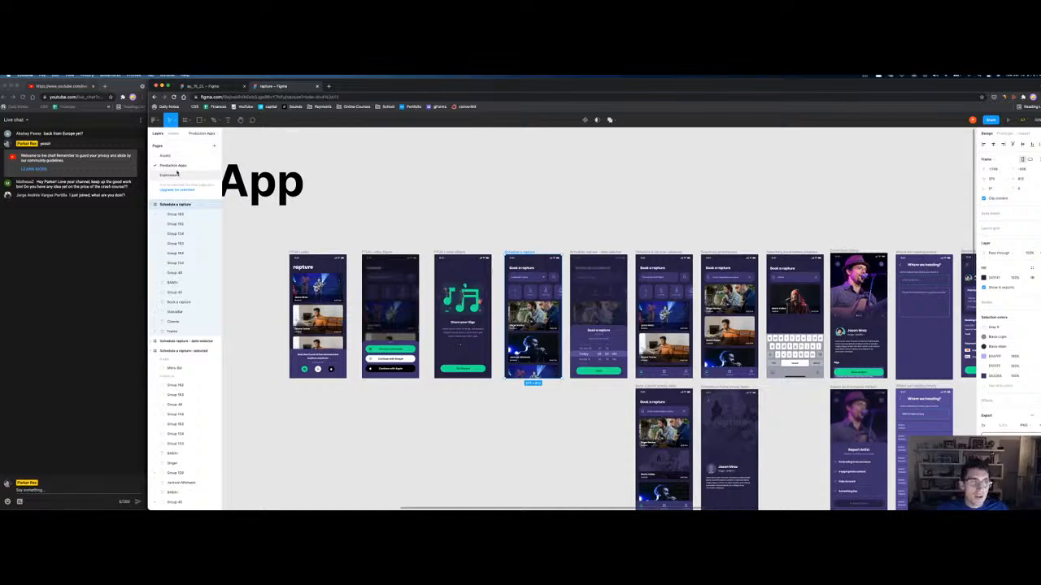
# Step: Switch to the ap_15_CL file and open its Exploration page
pyautogui.click(175, 174)
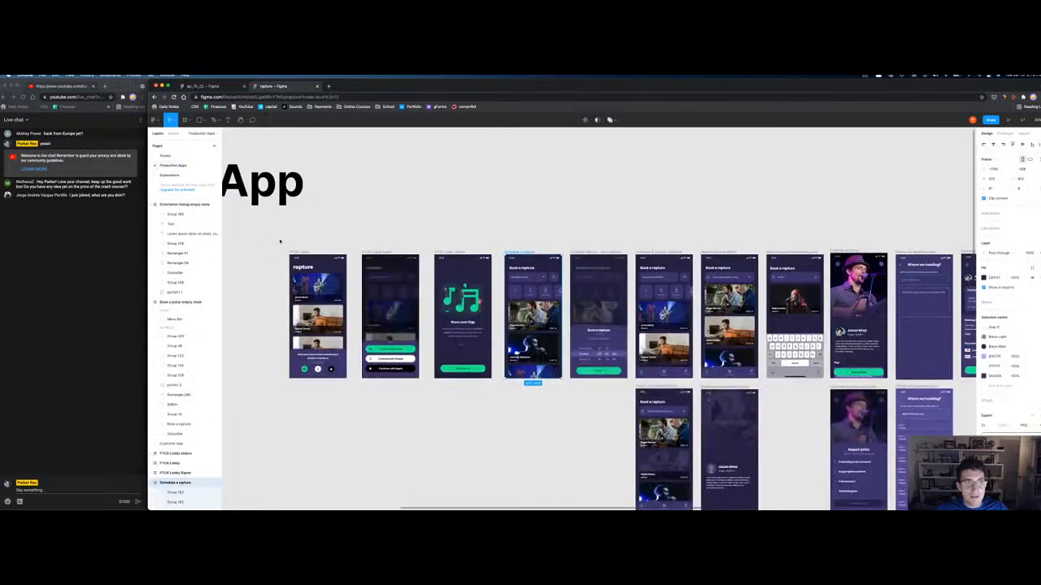
pyautogui.hotkey('shift', '2')
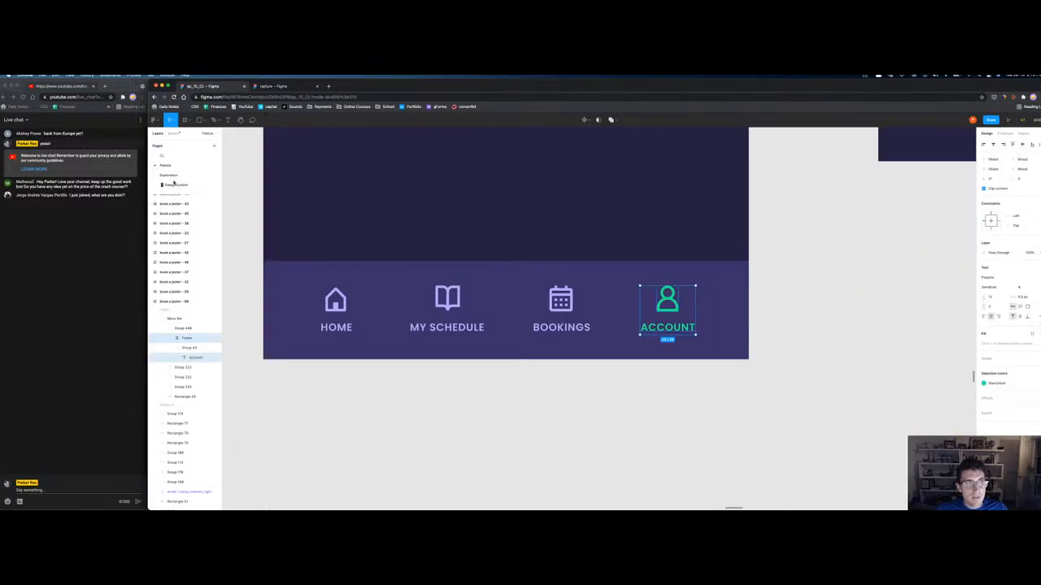
pyautogui.click(174, 175)
pyautogui.scroll(5, 656, 428)
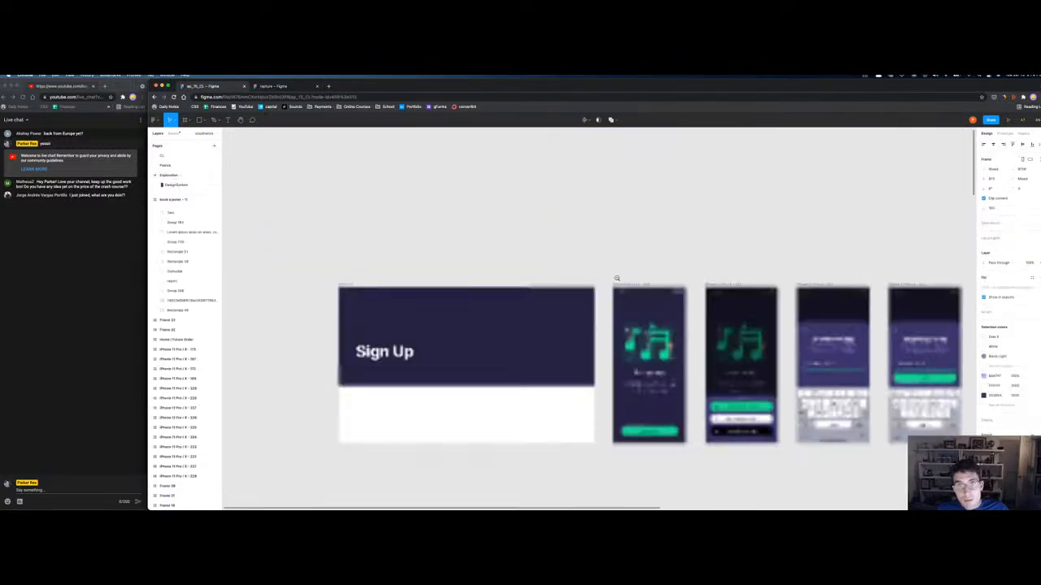
pyautogui.hscroll(10, 656, 429)
pyautogui.scroll(-2, 656, 428)
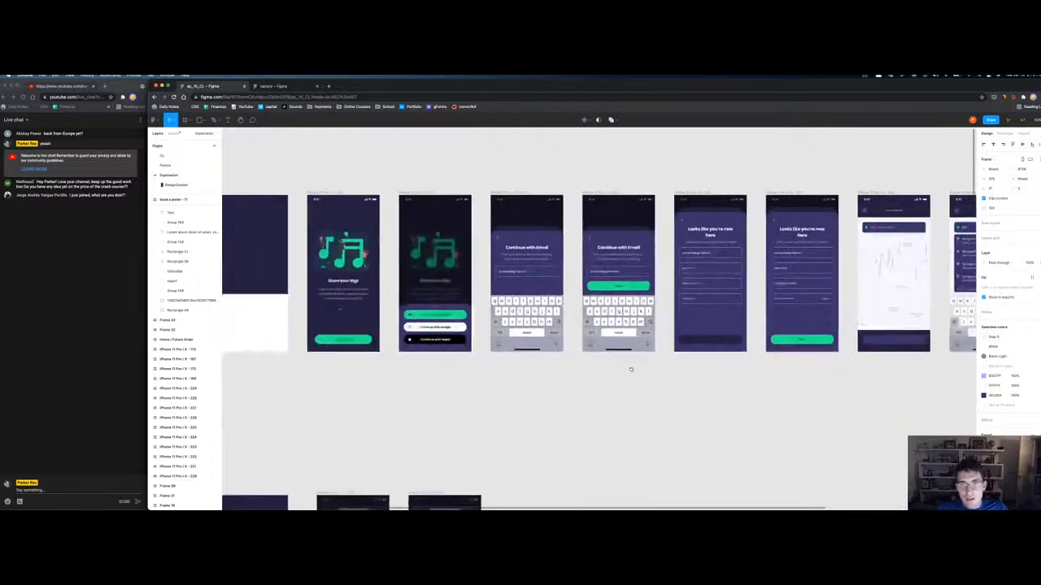
pyautogui.hscroll(5, 527, 355)
# Step: Zoom in on the address frames and marquee-select the Add Address screens
pyautogui.moveTo(291, 218); pyautogui.dragTo(576, 425)
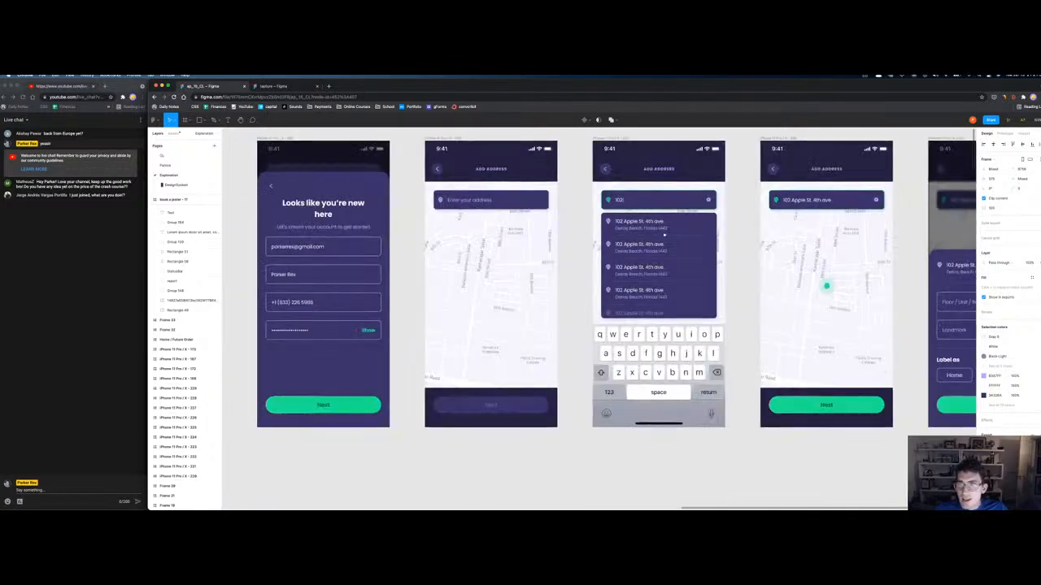
pyautogui.hscroll(3, 776, 234)
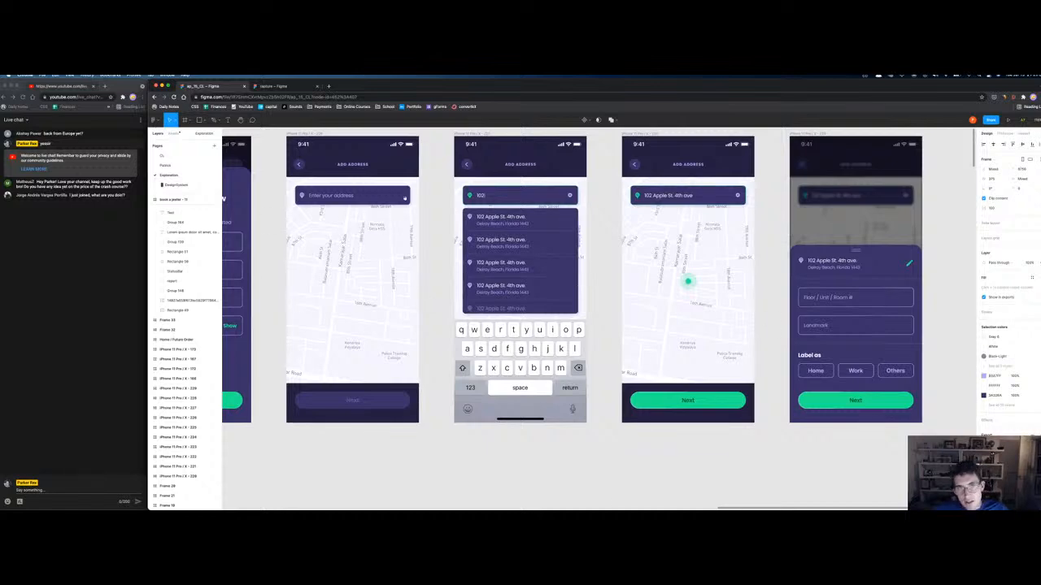
pyautogui.hscroll(-10, 322, 177)
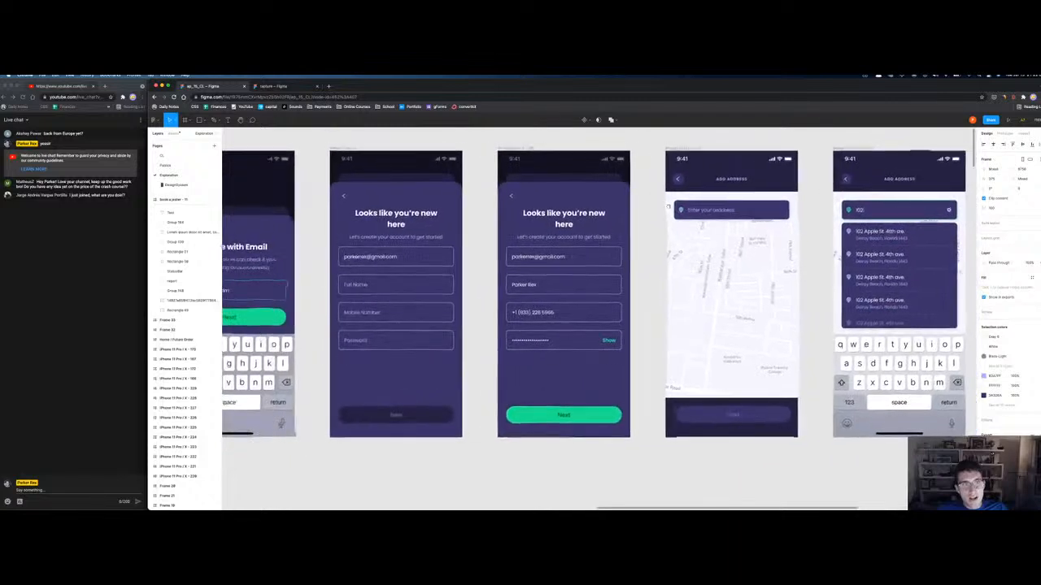
pyautogui.hscroll(9, 358, 214)
pyautogui.scroll(2, 358, 214)
pyautogui.moveTo(526, 208); pyautogui.dragTo(862, 219)
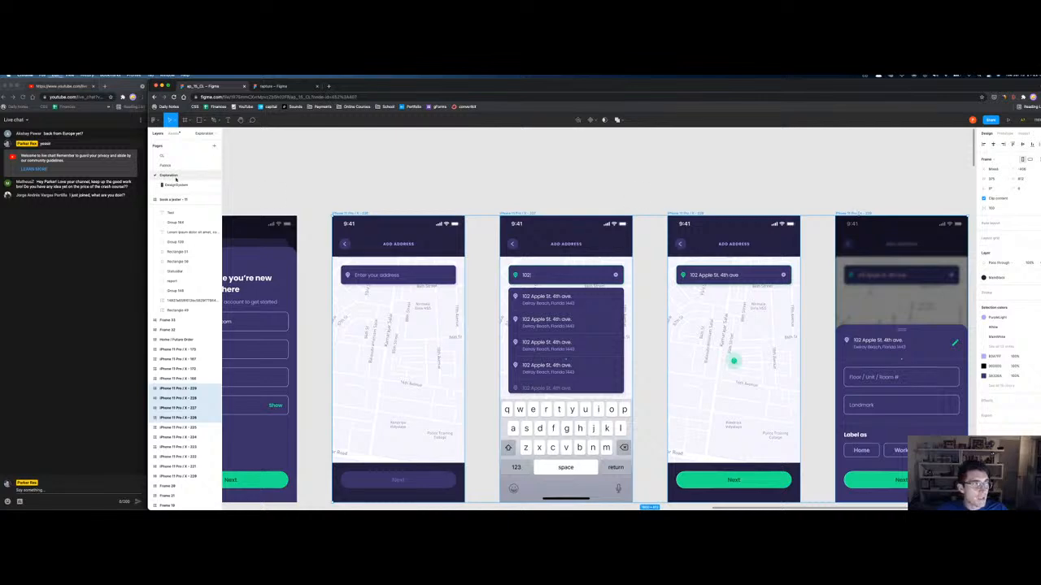
# Step: Paste the copied add-address frames onto the rapture file's Explorations page and select the first
pyautogui.click(171, 165)
pyautogui.click(178, 174)
pyautogui.hotkey('ctrl', 'v')
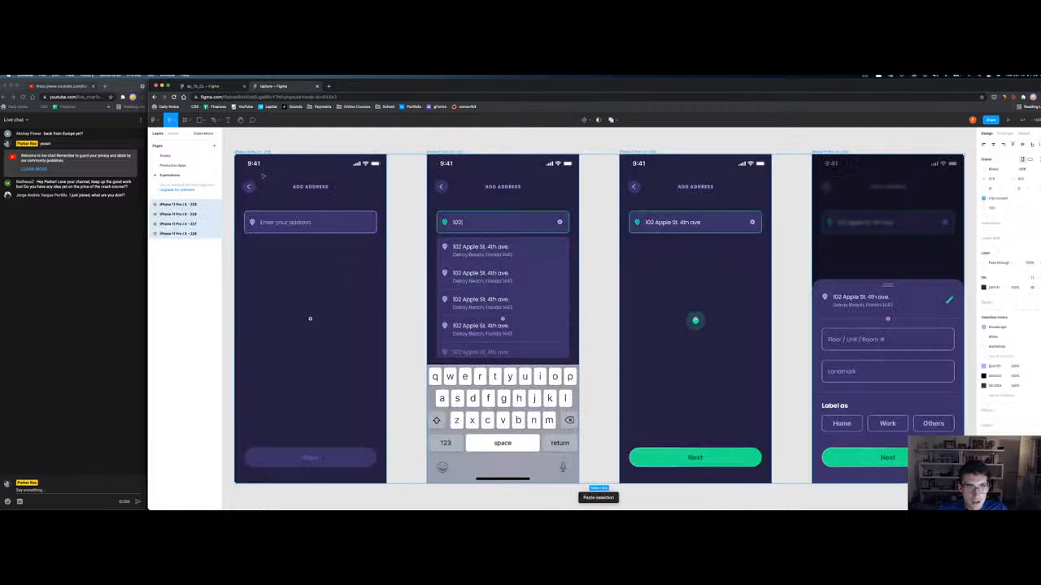
pyautogui.press('-')
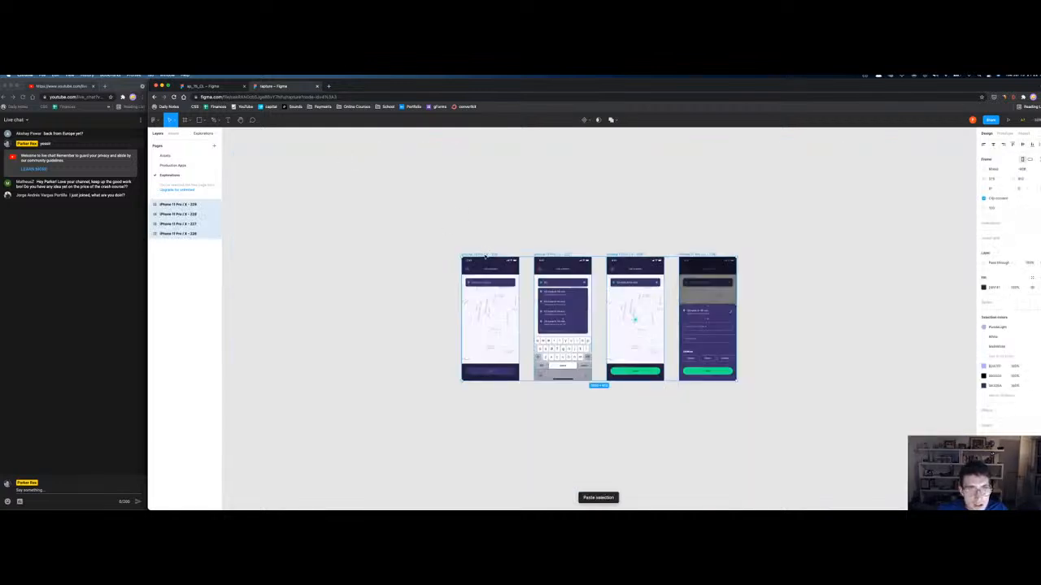
pyautogui.click(479, 254)
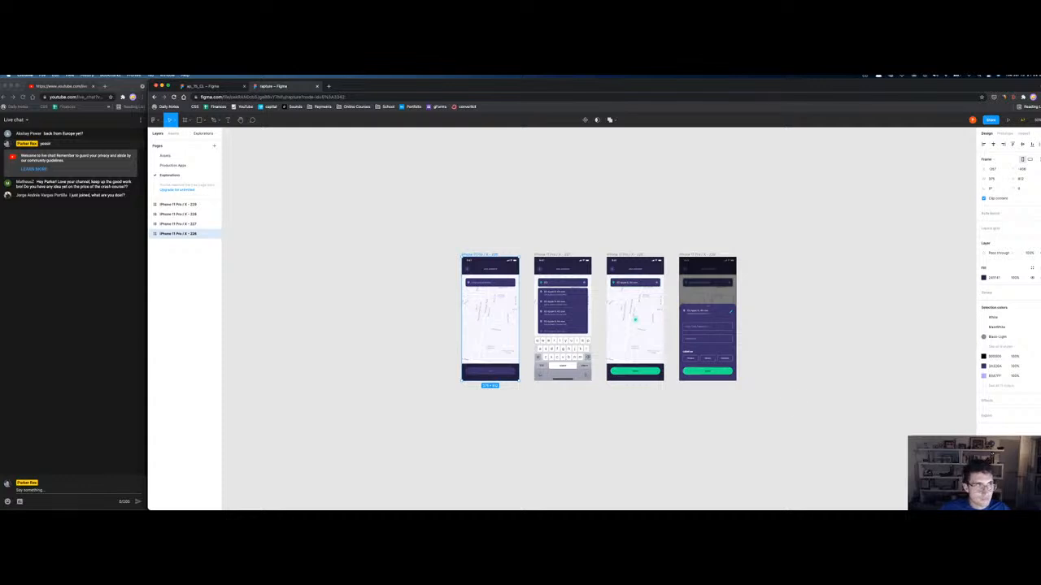
# Step: Post live-chat replies about $100 for subscribers and email newsletter friends, plus a smiley
pyautogui.click(41, 492)
pyautogui.write('I100')
pyautogui.write(' for subscribers and email news')
pyautogui.write('letter')
pyautogui.write(' friends )')
pyautogui.press('Return')
pyautogui.write(':)')
pyautogui.press('Return')
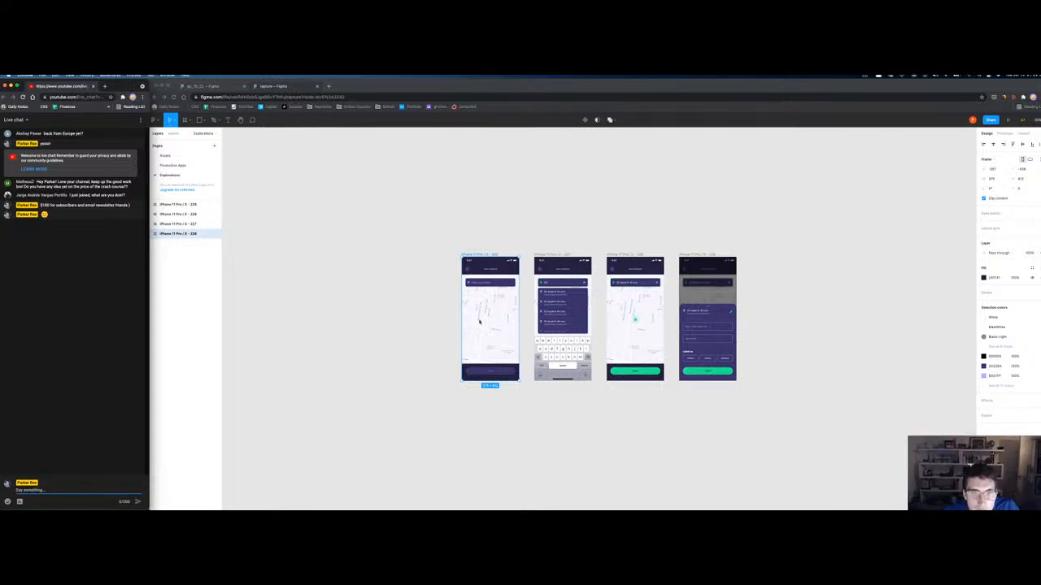
pyautogui.press('super+r')
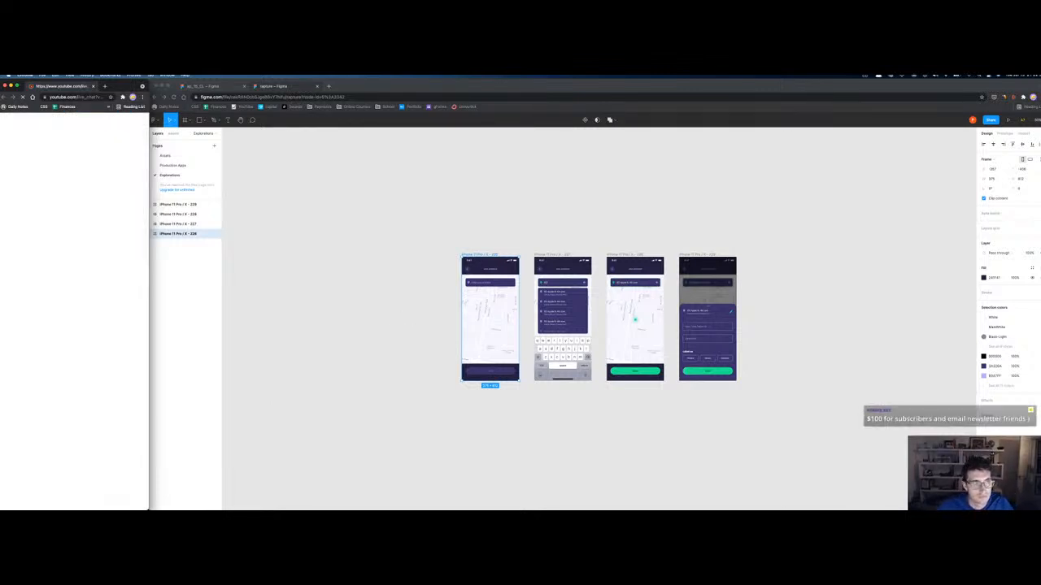
# Step: Name the first two frames 'Add Address' and 'Add Address Filled' and move them to the layer list's top
pyautogui.click(479, 255)
pyautogui.press('super+r')
pyautogui.write('Add A')
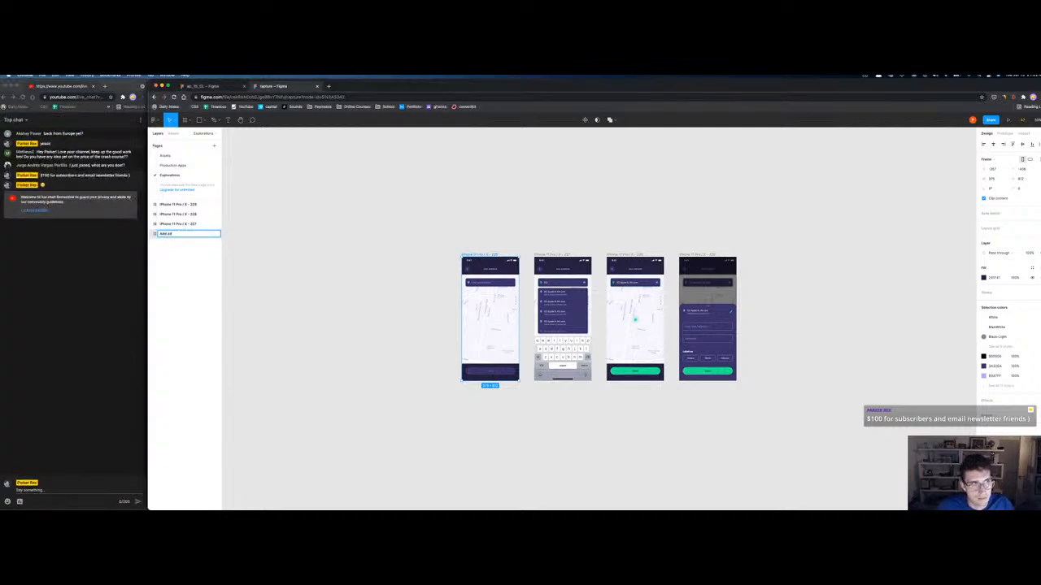
pyautogui.write('ddress')
pyautogui.press('Return')
pyautogui.moveTo(162, 234); pyautogui.dragTo(163, 202)
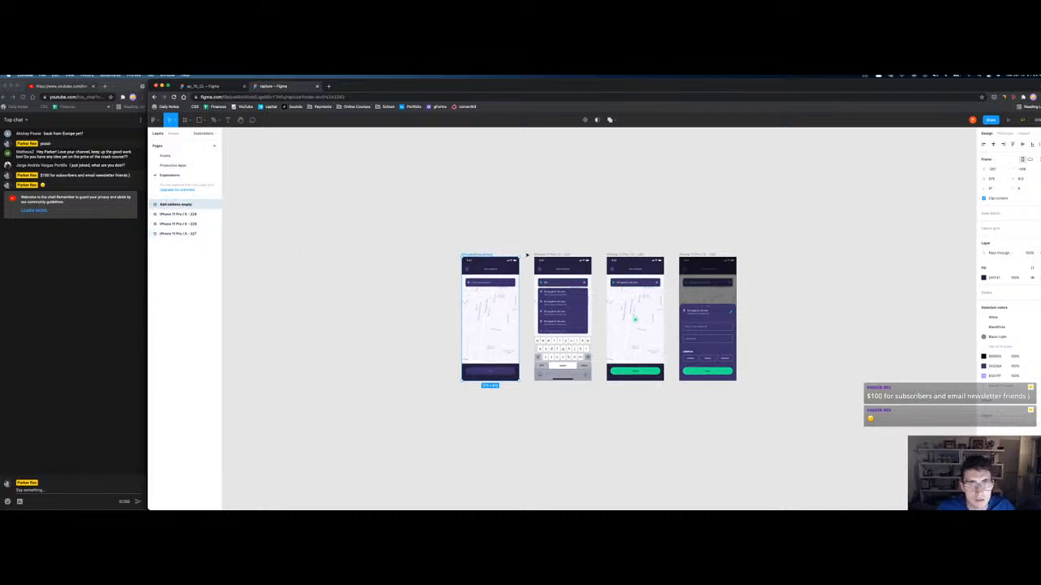
pyautogui.doubleClick(541, 255)
pyautogui.write('Ad')
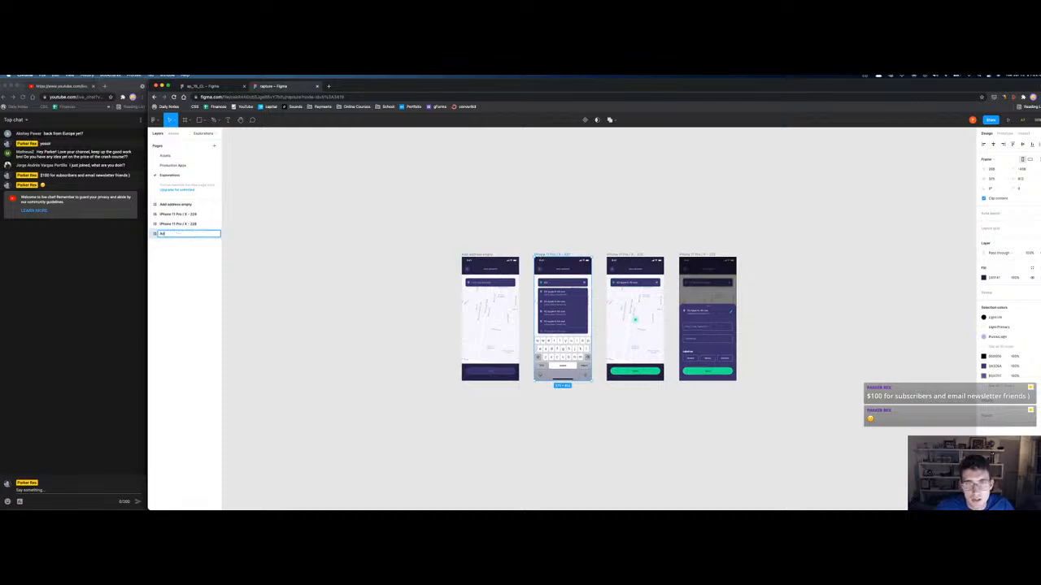
pyautogui.write('d Address Filled')
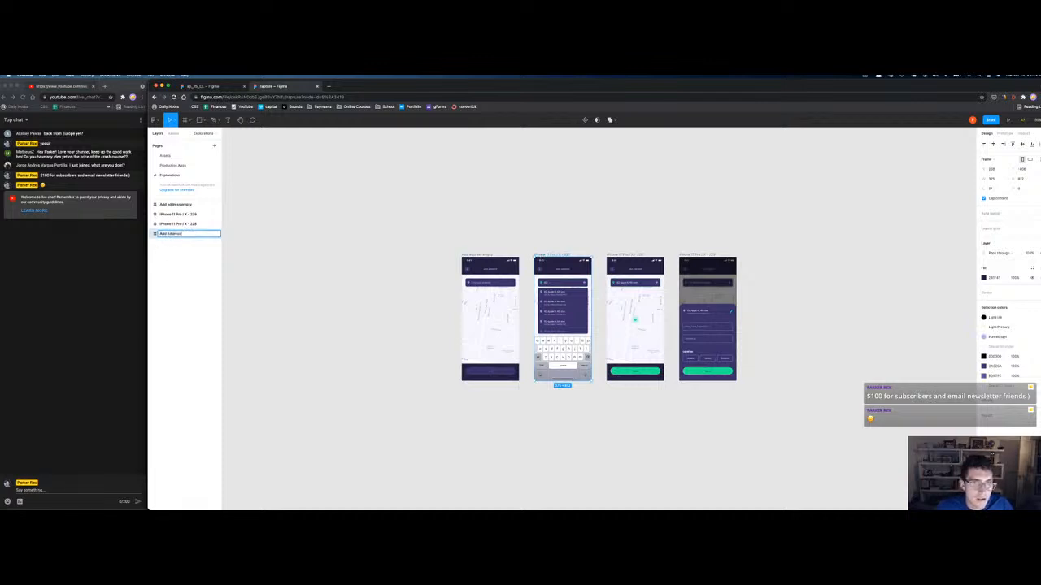
pyautogui.press('Return')
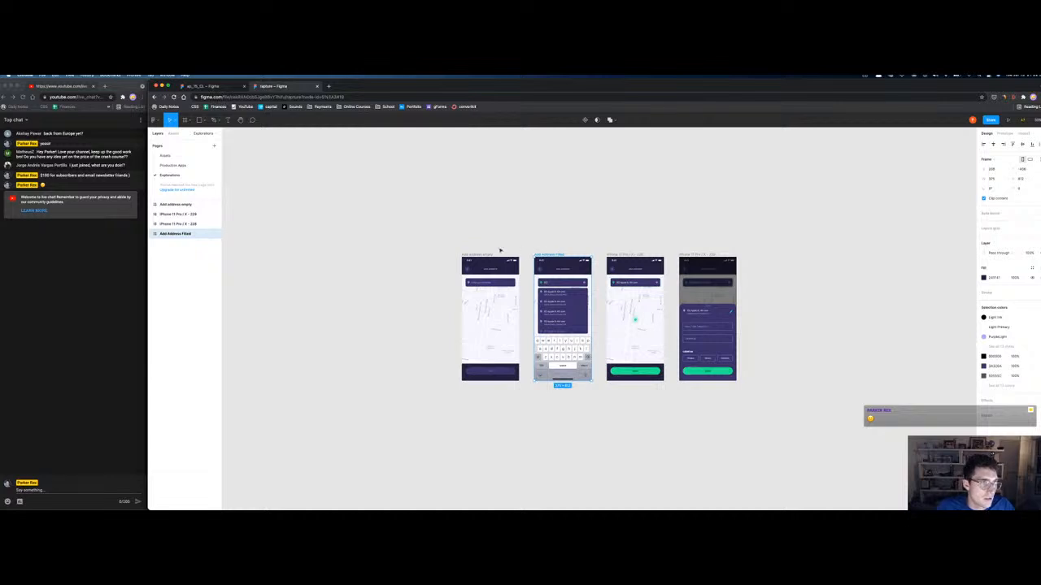
pyautogui.moveTo(189, 233); pyautogui.dragTo(186, 210)
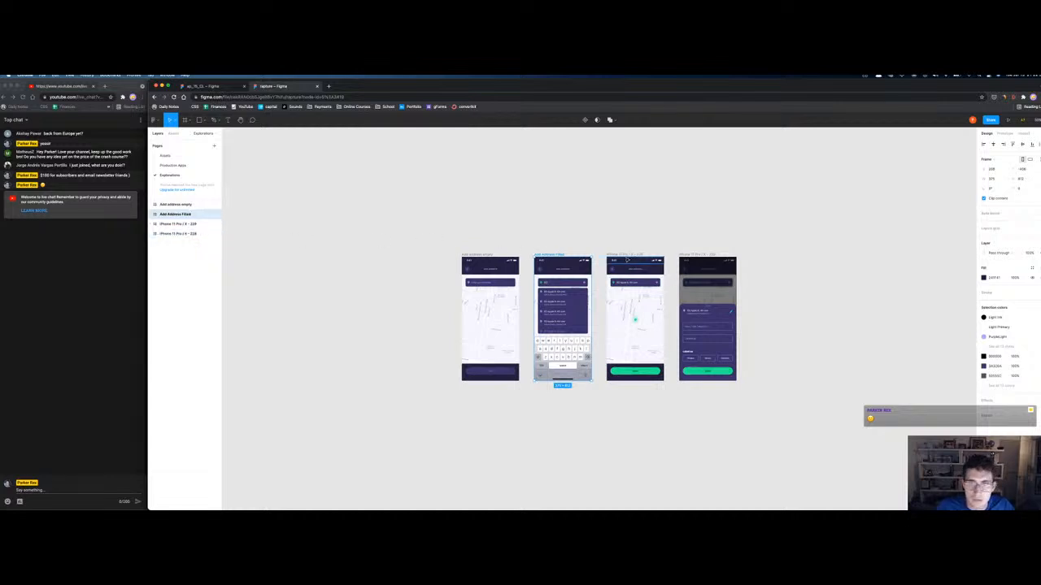
# Step: Rename the last two frames 'Address Select' and 'Address Notes Popup' and order them in the layers
pyautogui.click(625, 257)
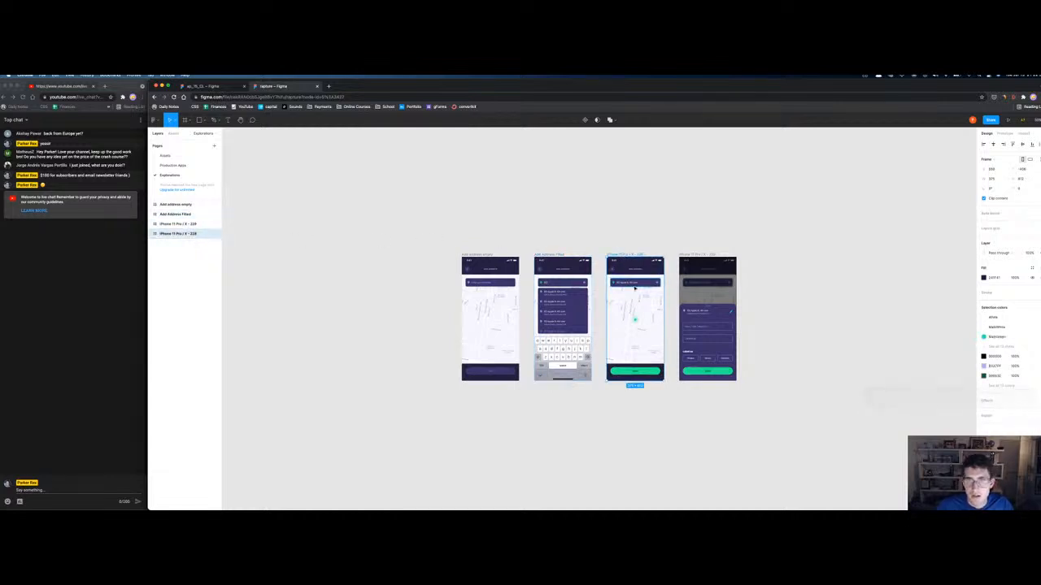
pyautogui.doubleClick(177, 233)
pyautogui.write('Add ')
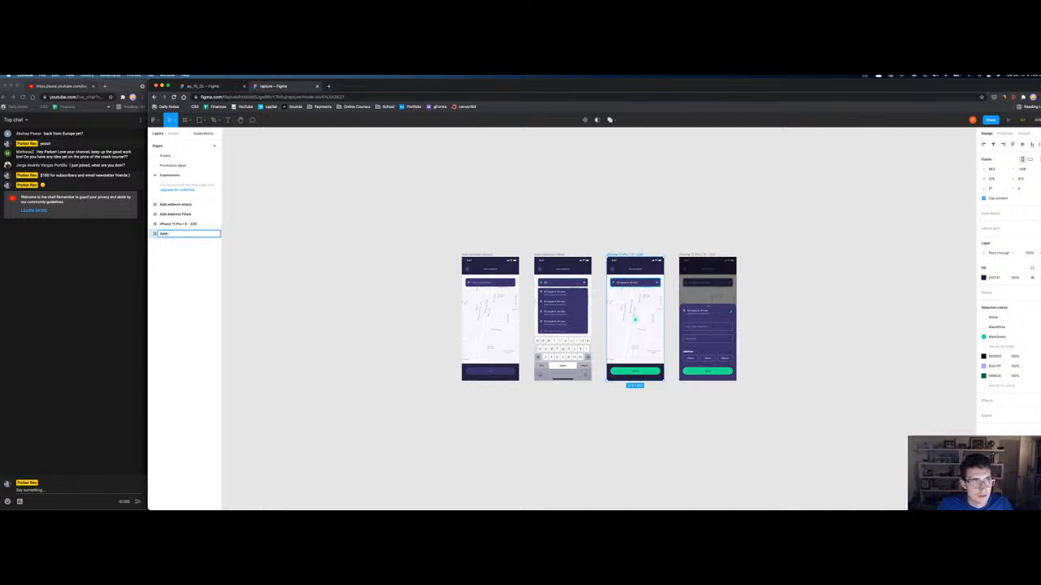
pyautogui.write('ress Select')
pyautogui.press('Return')
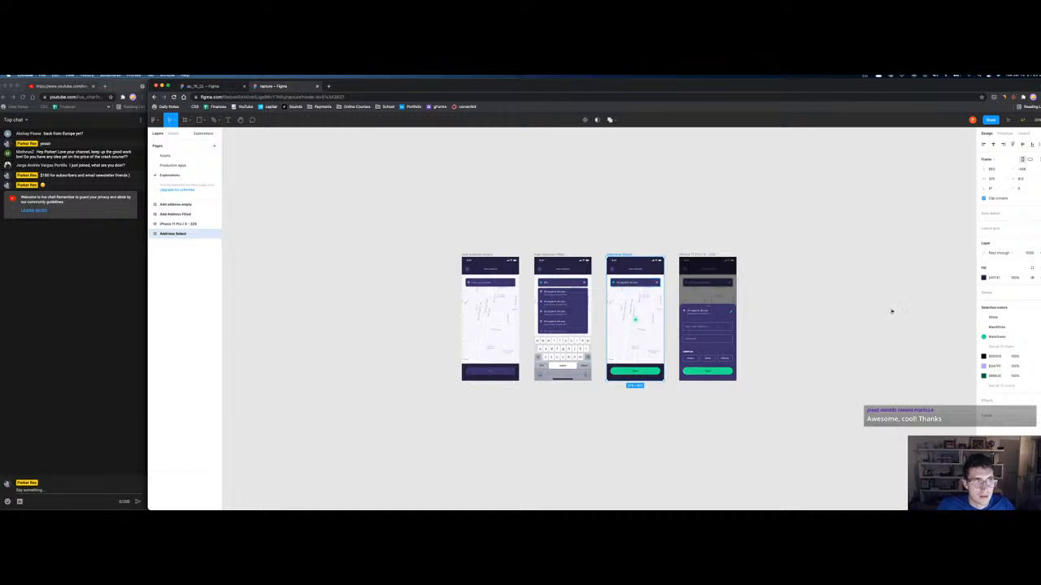
pyautogui.click(689, 255)
pyautogui.press('super+r')
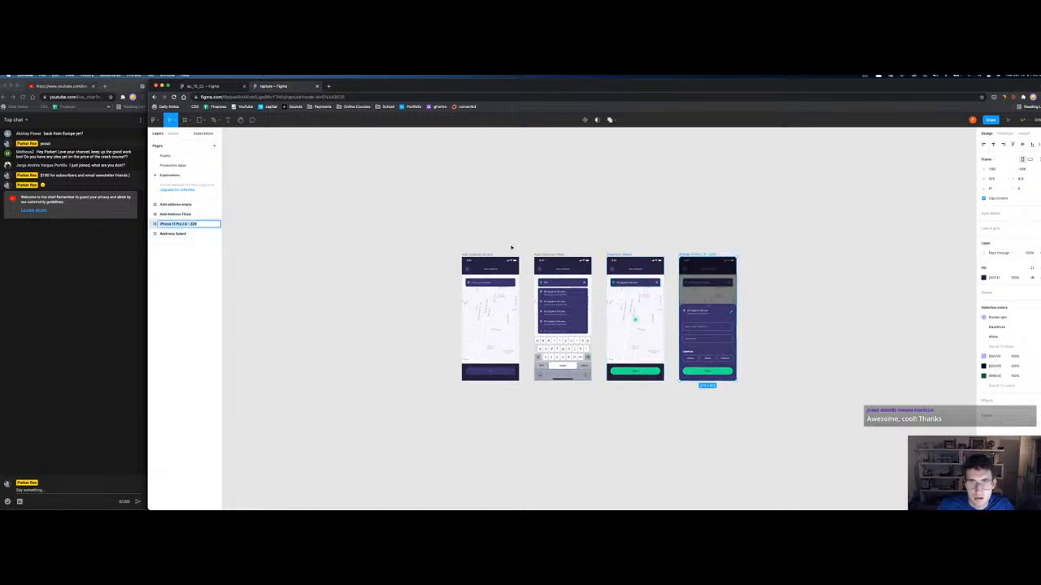
pyautogui.write('Add')
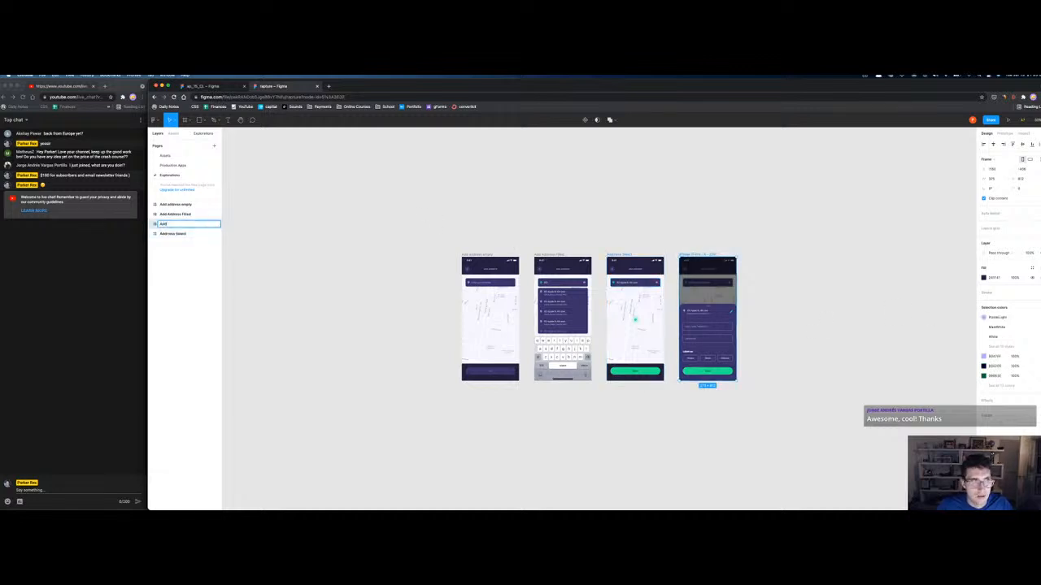
pyautogui.write('ress Notes Popup')
pyautogui.press('Return')
pyautogui.moveTo(175, 224); pyautogui.dragTo(174, 234)
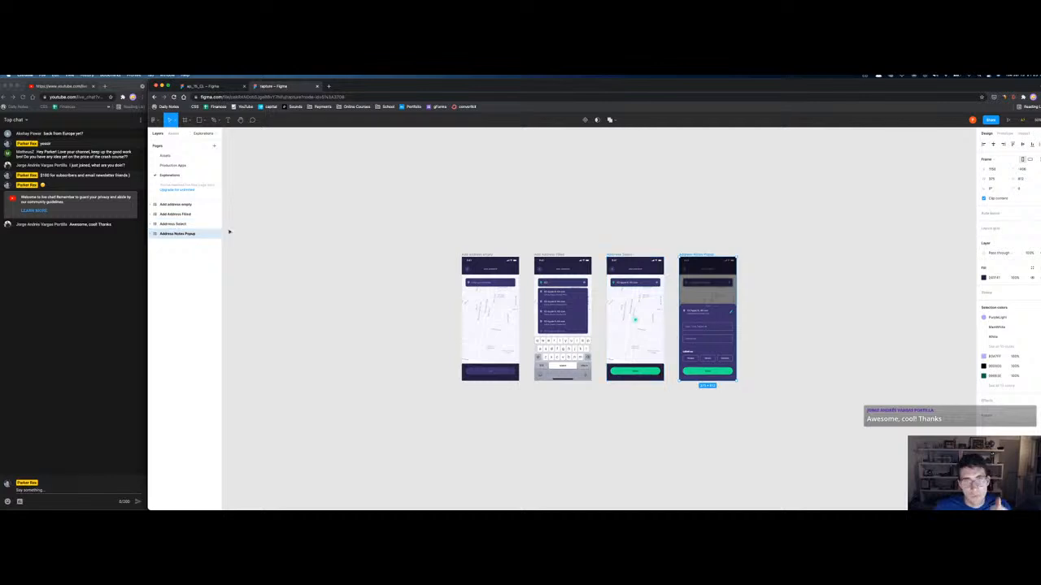
pyautogui.click(185, 166)
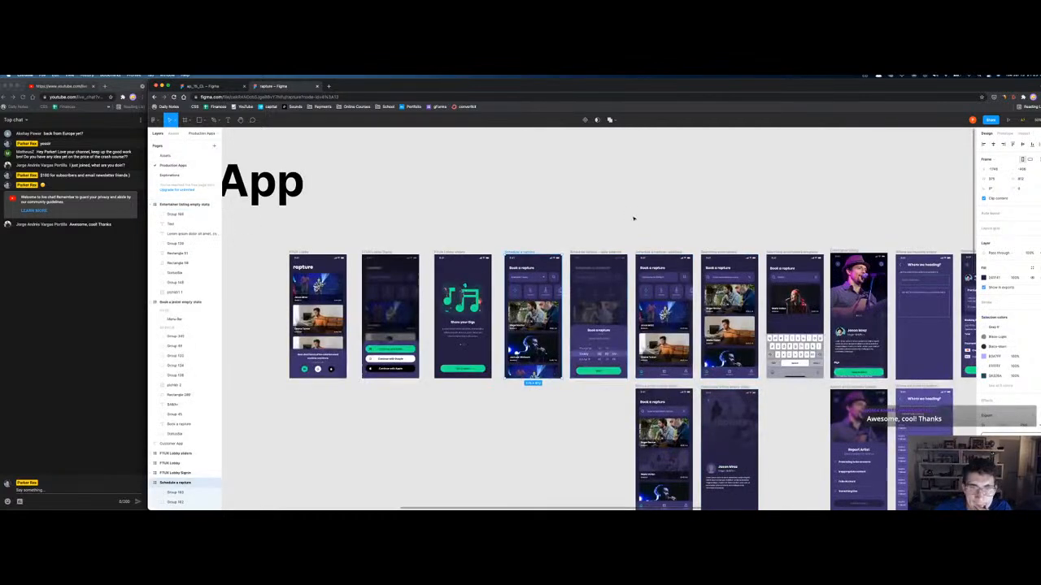
pyautogui.hscroll(2, 765, 232)
pyautogui.hscroll(5, 757, 229)
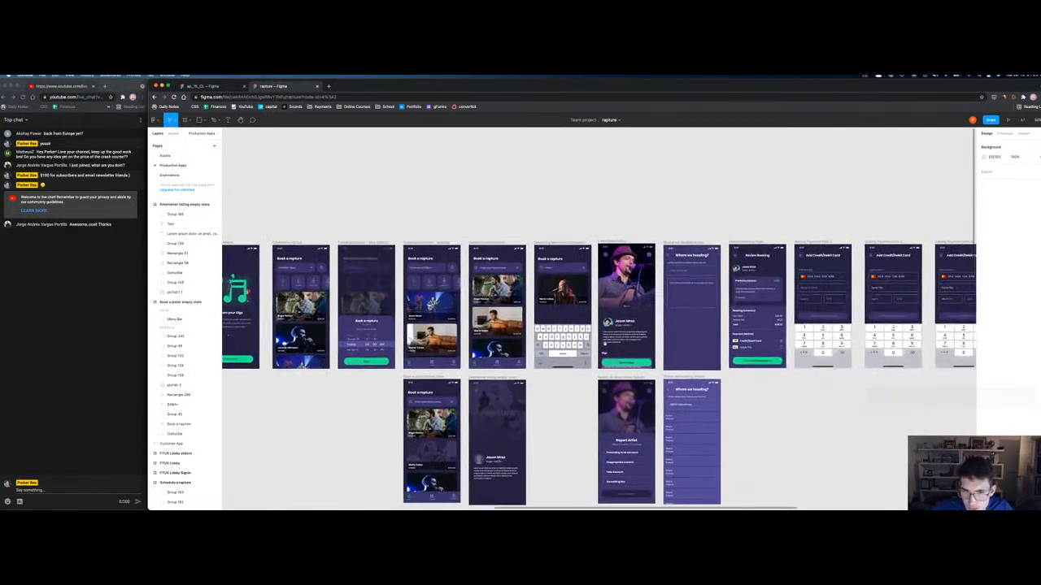
pyautogui.scroll(-5, 568, 391)
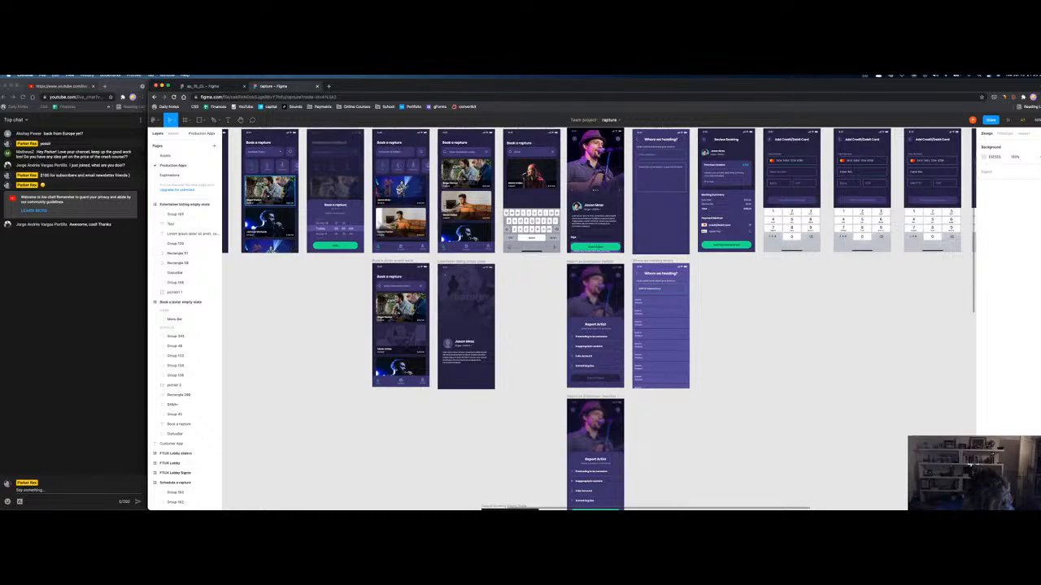
pyautogui.scroll(-5, 287, 262)
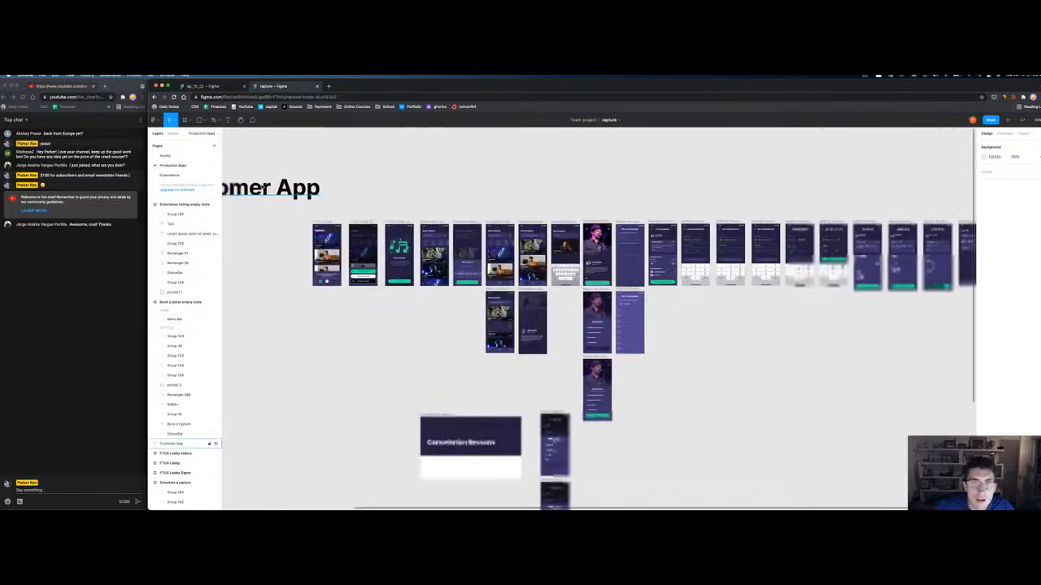
# Step: Delete the Cancellation Reasons frame from the board
pyautogui.scroll(-3, 483, 360)
pyautogui.click(401, 319)
pyautogui.click(402, 319)
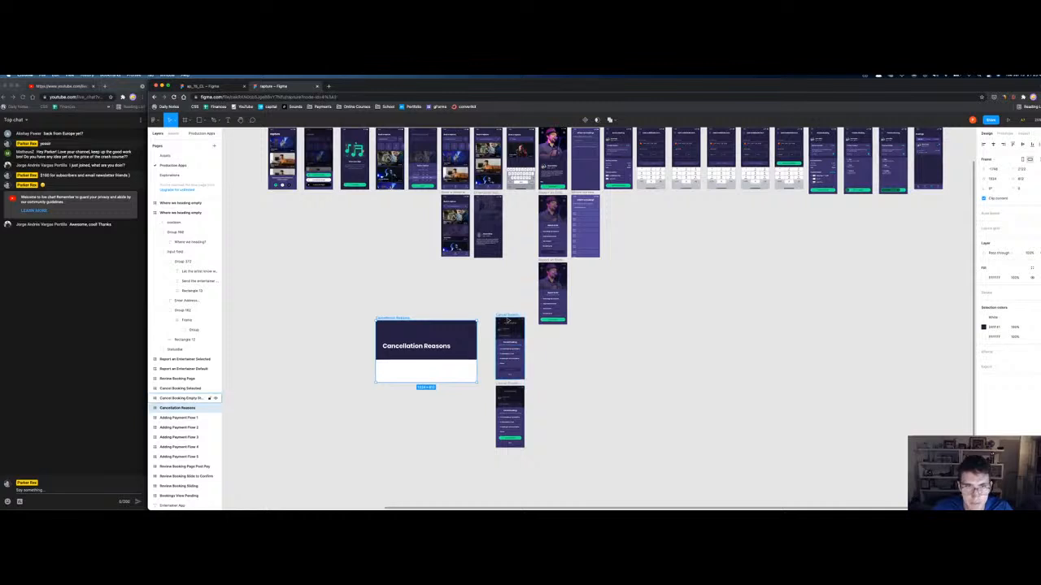
pyautogui.press('Delete')
pyautogui.click(509, 316)
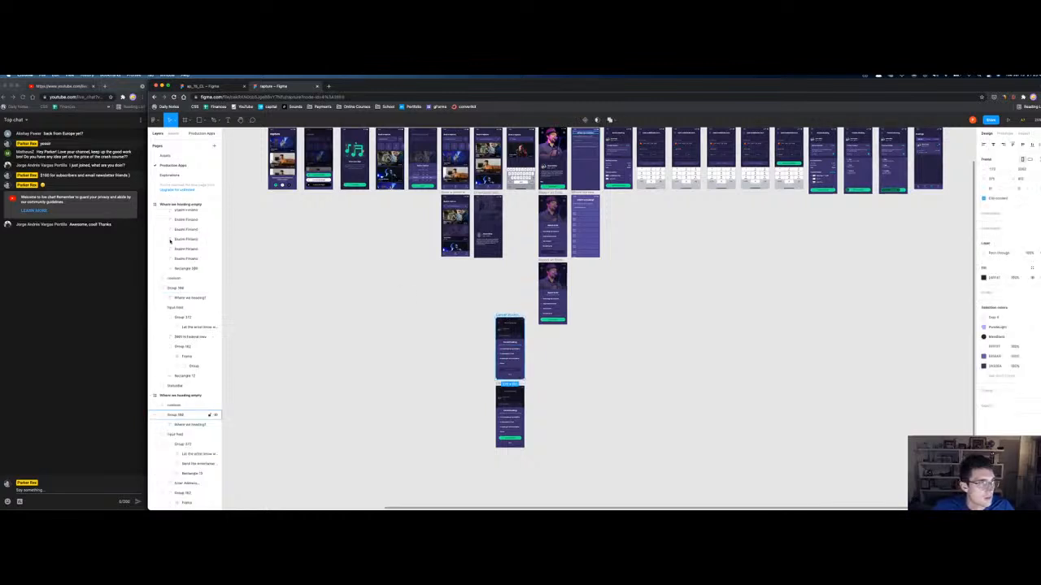
# Step: Move the Customer App layer to the top and collapse the Entertainer listing and Book a jester groups
pyautogui.scroll(-5, 165, 236)
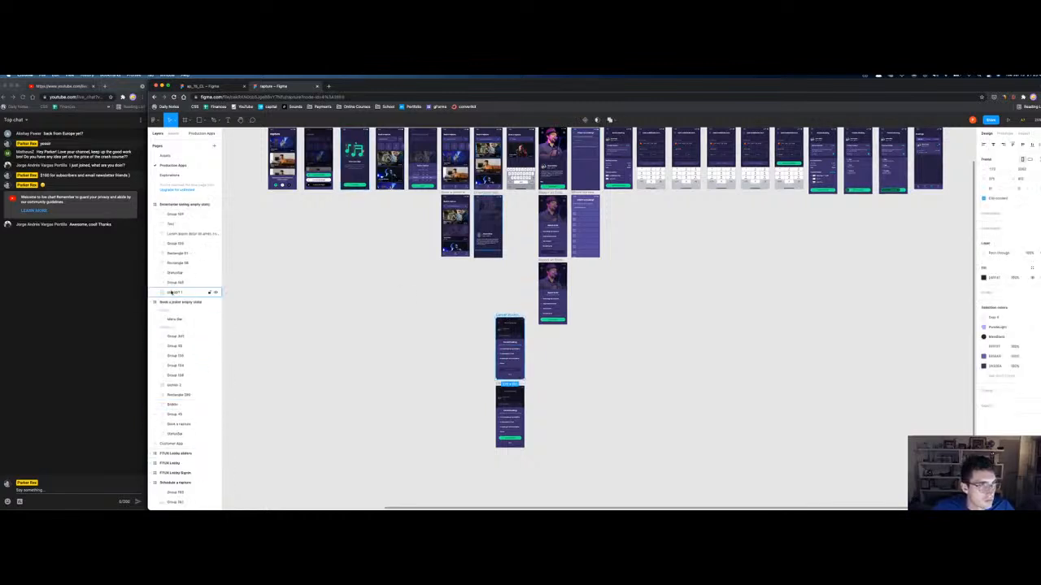
pyautogui.click(154, 204)
pyautogui.click(155, 214)
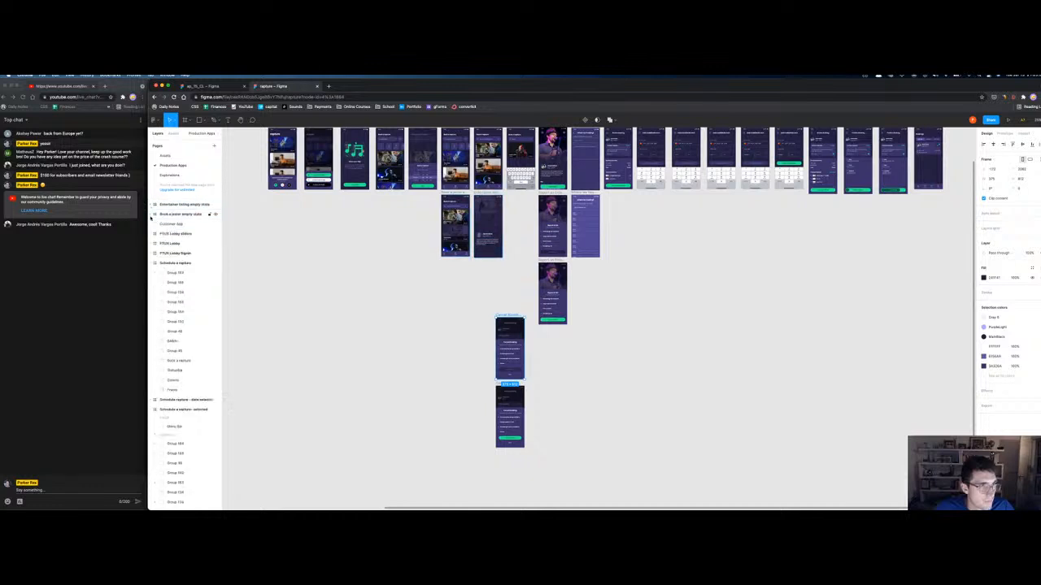
pyautogui.moveTo(163, 224); pyautogui.dragTo(167, 203)
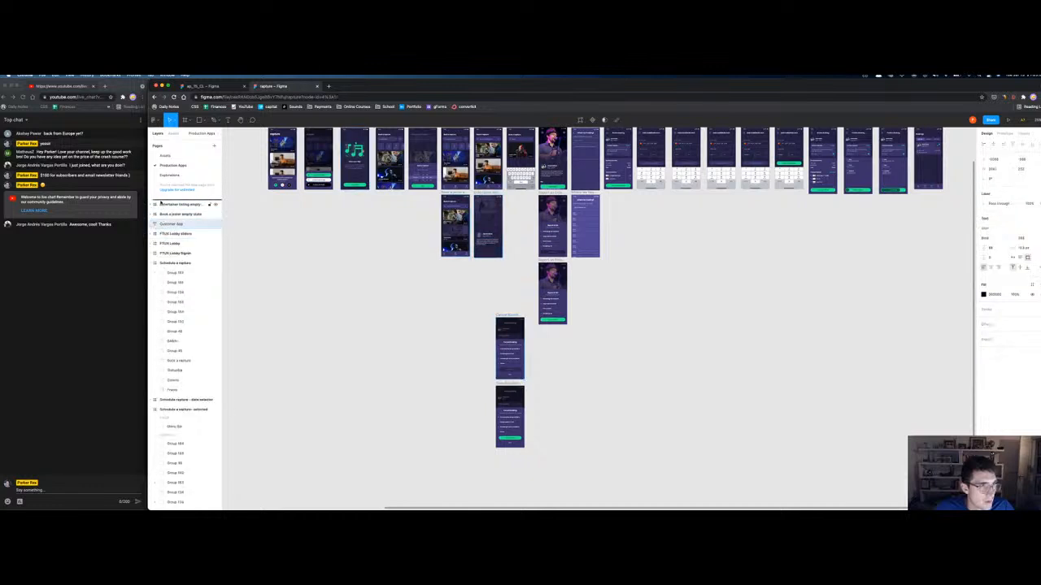
pyautogui.click(170, 215)
pyautogui.keyDown('shift'); pyautogui.click(171, 224); pyautogui.keyUp('shift')
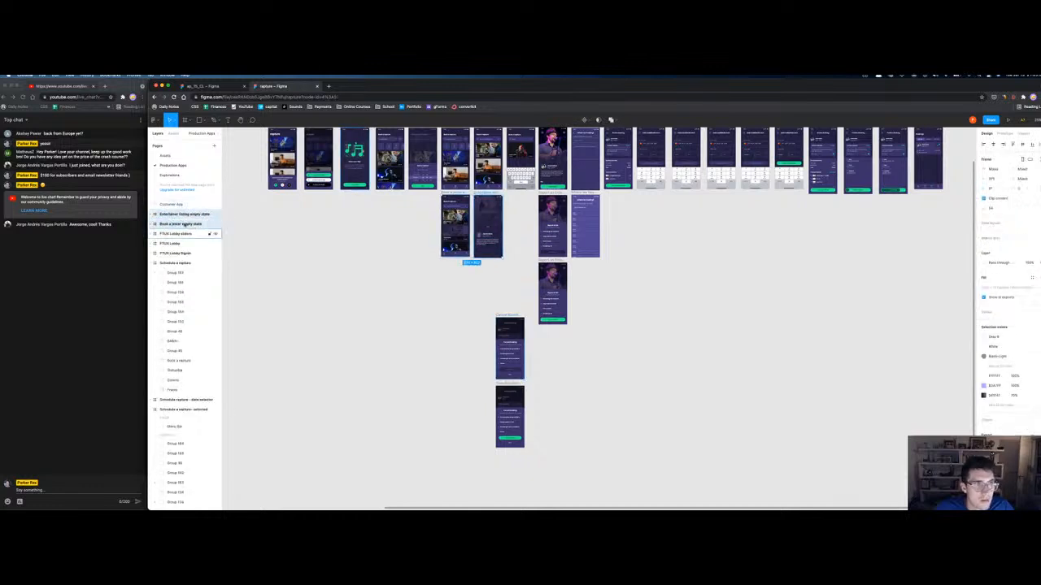
# Step: Collapse the Schedule a rapture, date selector, Searching entertainers and Where we heading groups
pyautogui.click(153, 263)
pyautogui.click(153, 273)
pyautogui.click(153, 282)
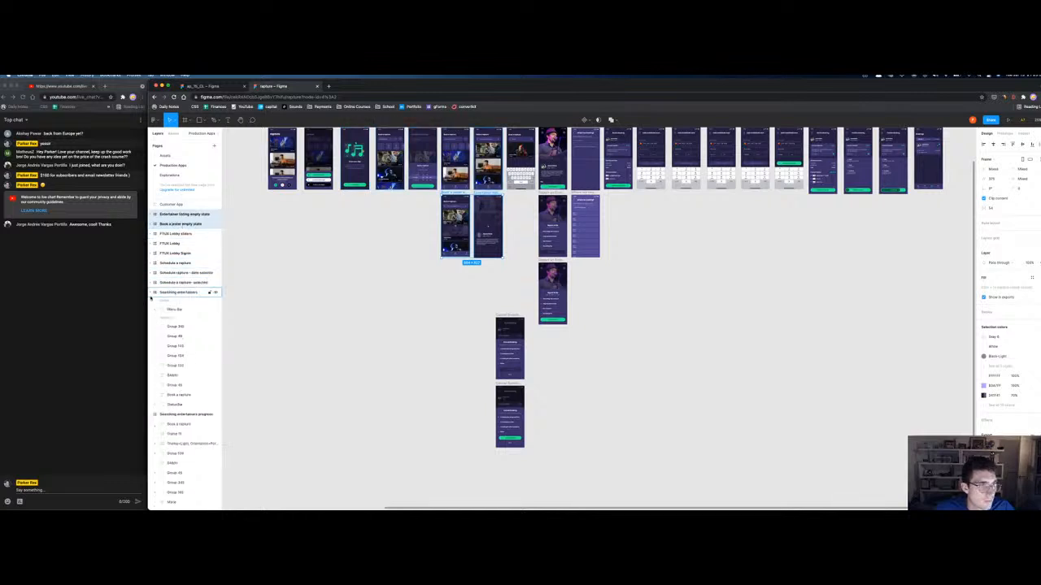
pyautogui.click(153, 293)
pyautogui.click(153, 302)
pyautogui.click(153, 322)
pyautogui.click(153, 331)
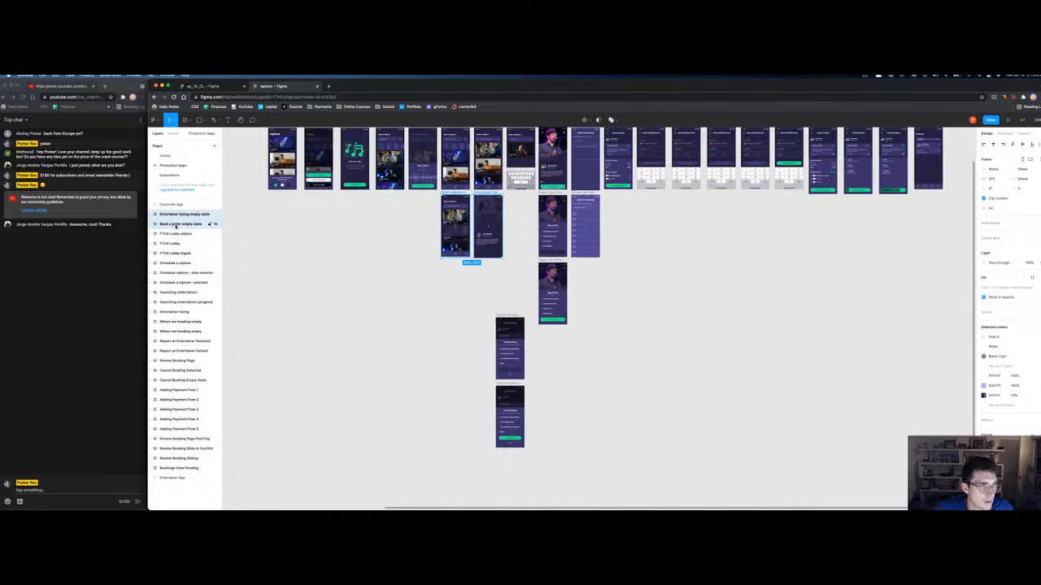
pyautogui.scroll(3, 183, 228)
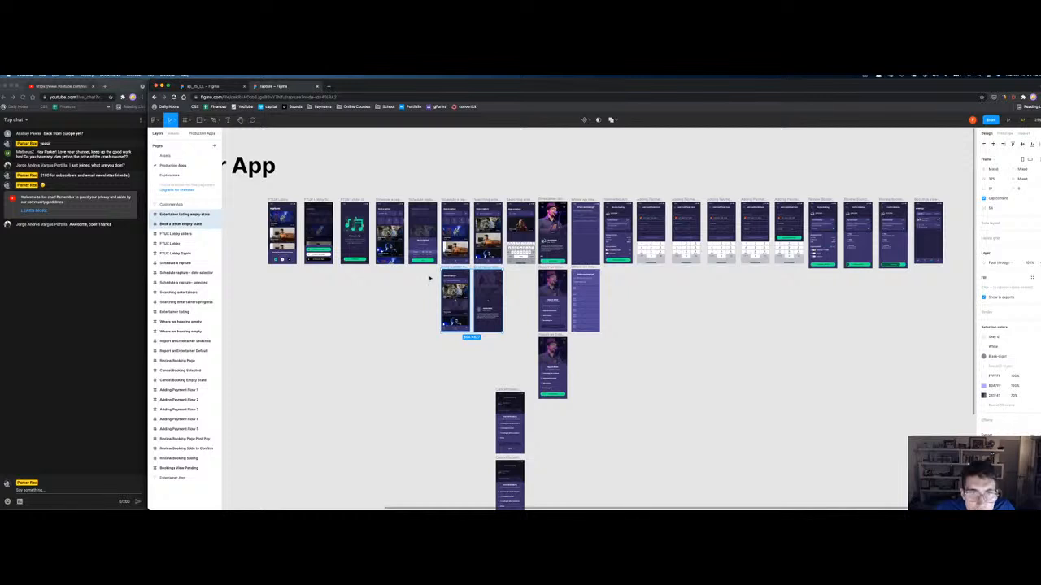
# Step: Place Entertainer listing empty state after Searching entertainers progress in the layer list
pyautogui.click(426, 351)
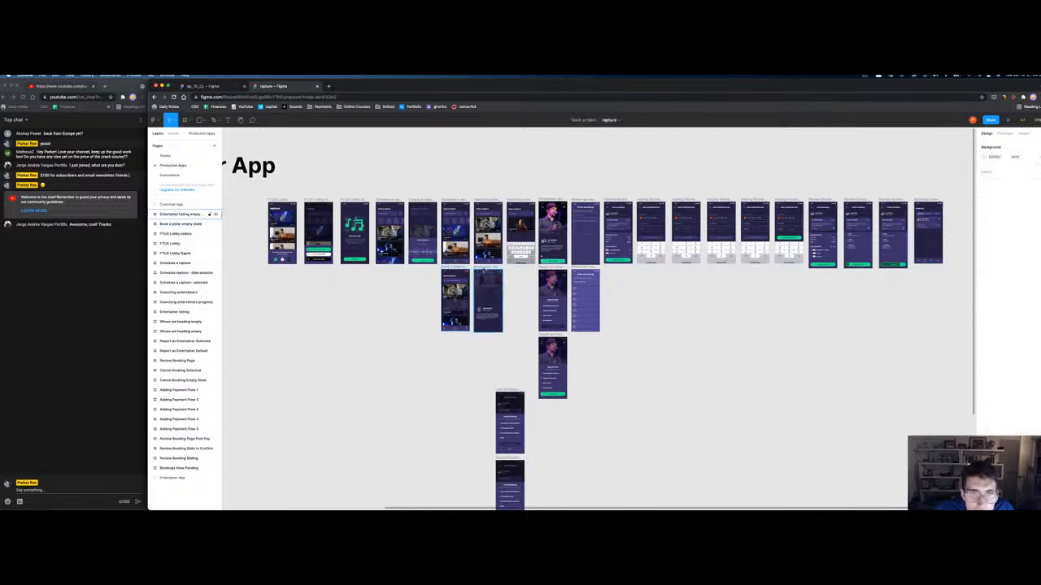
pyautogui.moveTo(486, 268); pyautogui.dragTo(547, 163)
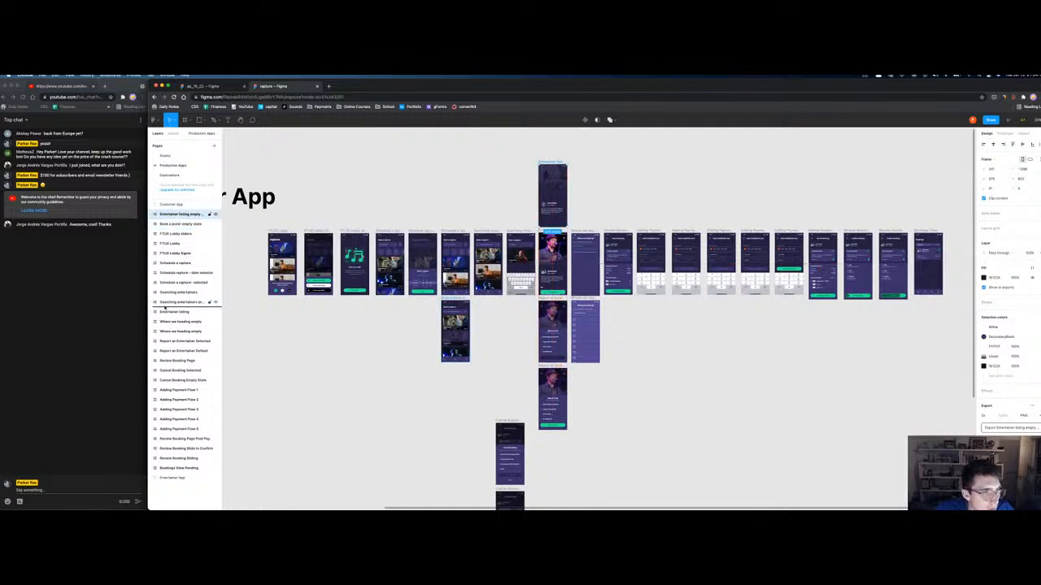
pyautogui.moveTo(161, 309); pyautogui.dragTo(162, 307)
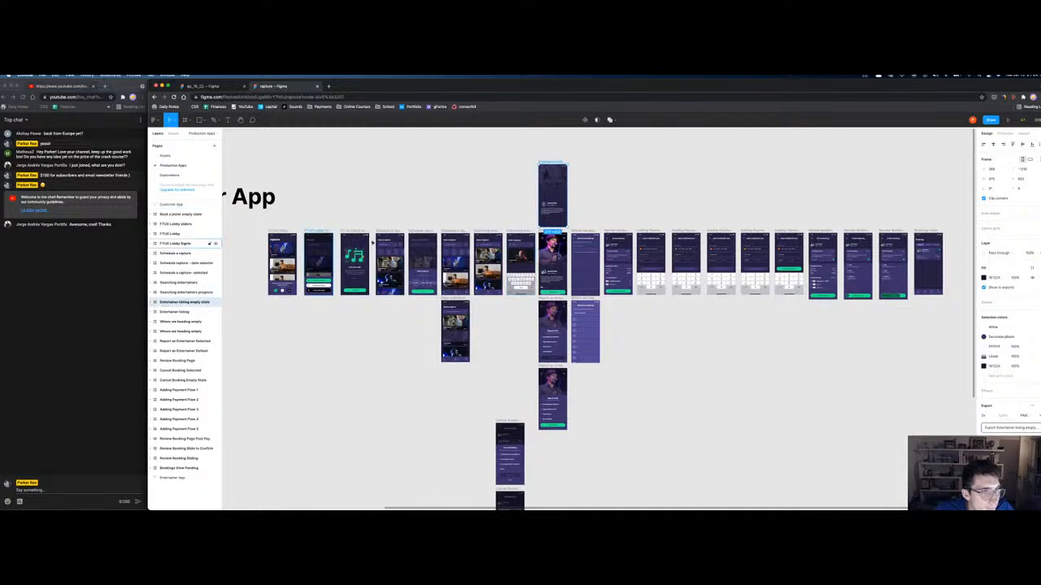
# Step: Move Book a jester empty state to sit after Schedule a rapture
pyautogui.click(181, 213)
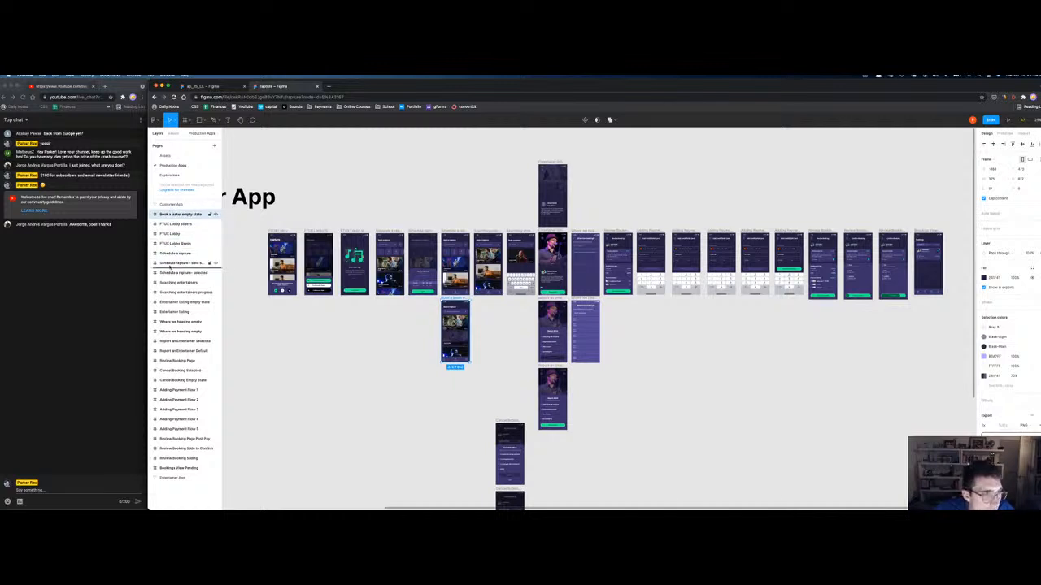
pyautogui.moveTo(157, 259); pyautogui.dragTo(159, 254)
pyautogui.click(653, 370)
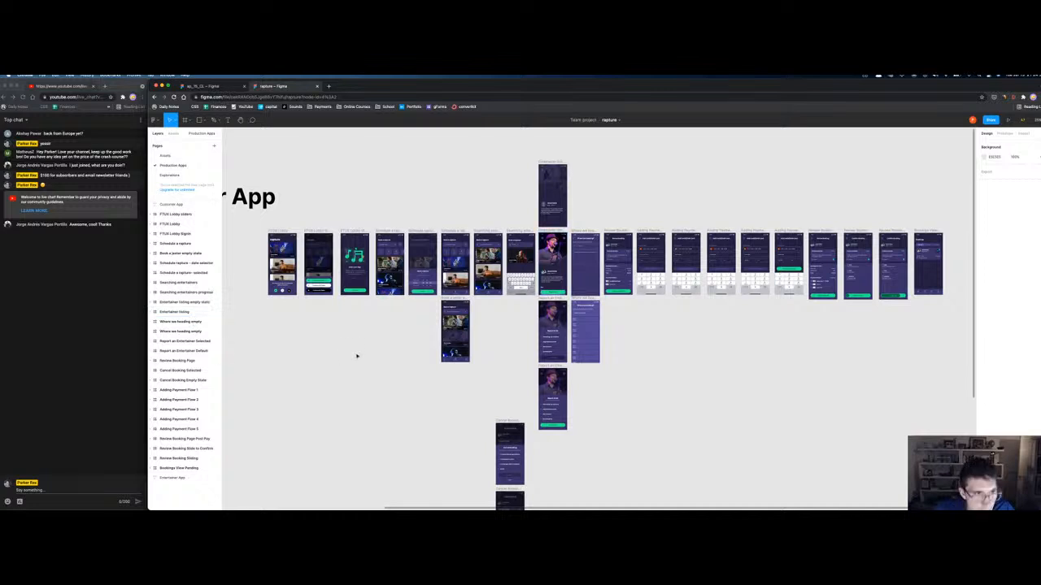
# Step: Return to the ap_15_CL file and open the page with the Home/My Schedule/Bookings/Account nav bar
pyautogui.click(207, 86)
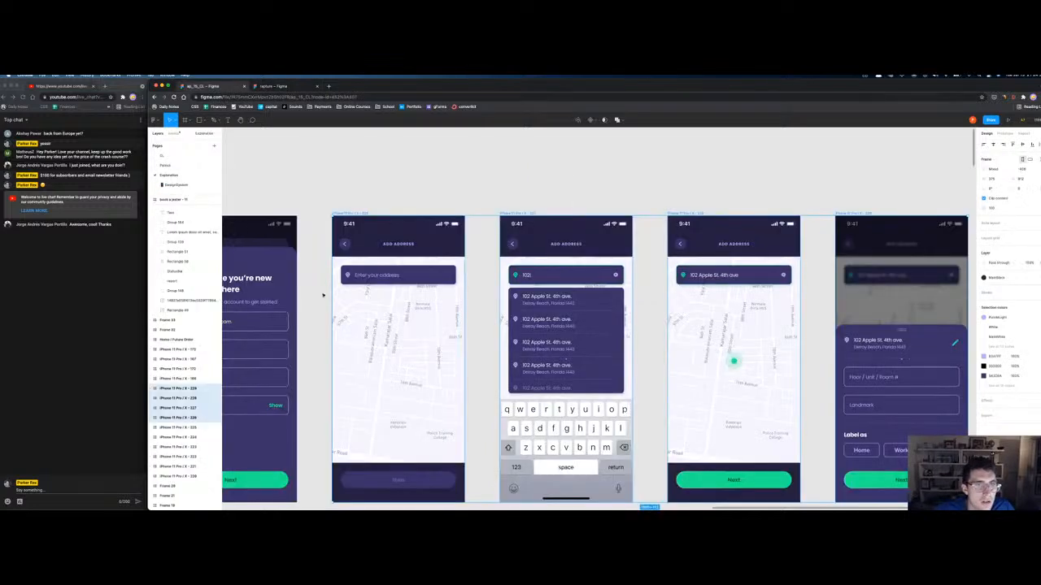
pyautogui.click(168, 165)
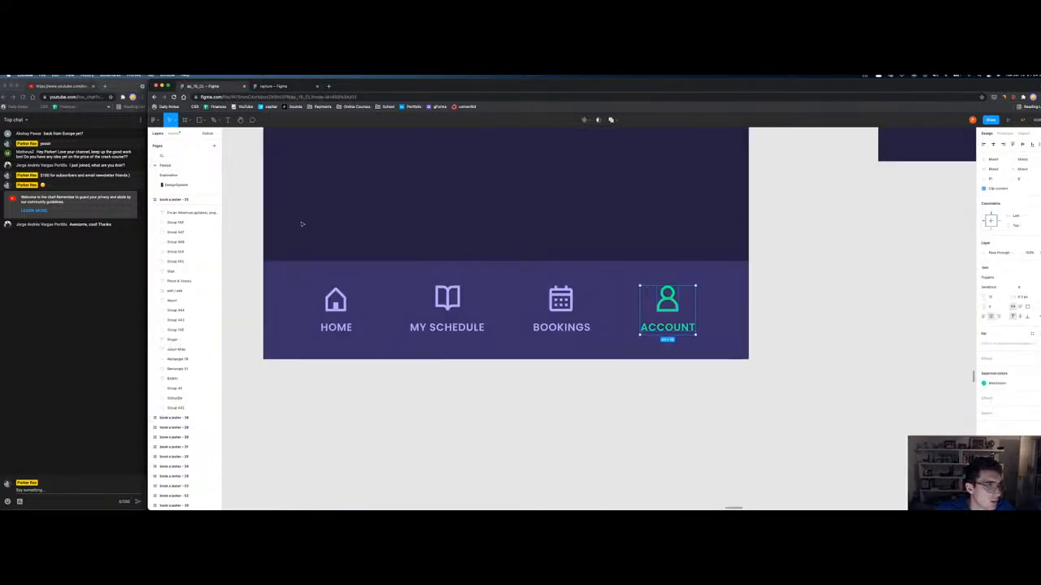
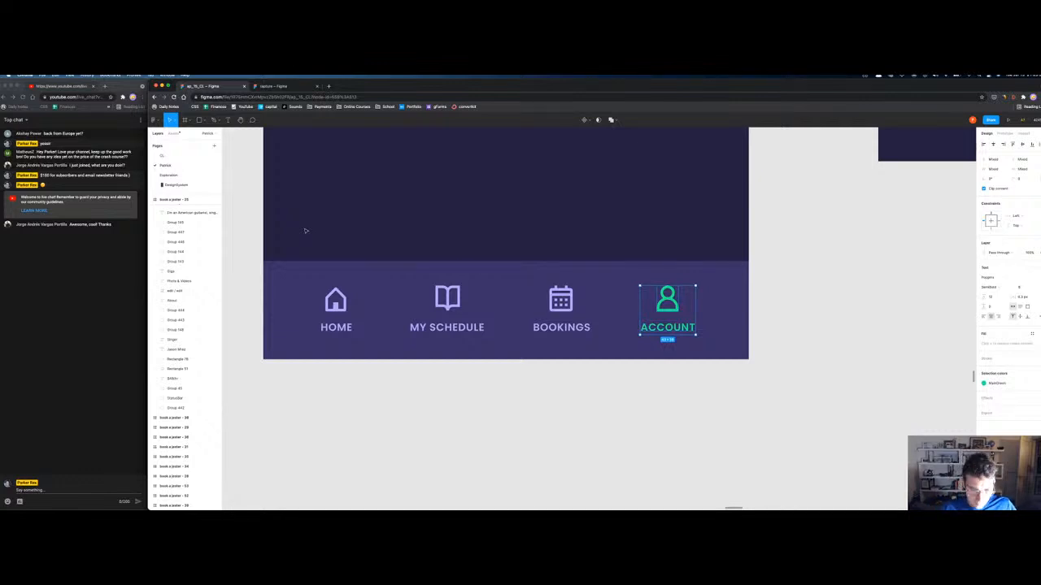
# Step: Zoom out and pan the older file to find the Customer - Booking rows, fitting the Bookings frame
pyautogui.press('-')
pyautogui.press('-')
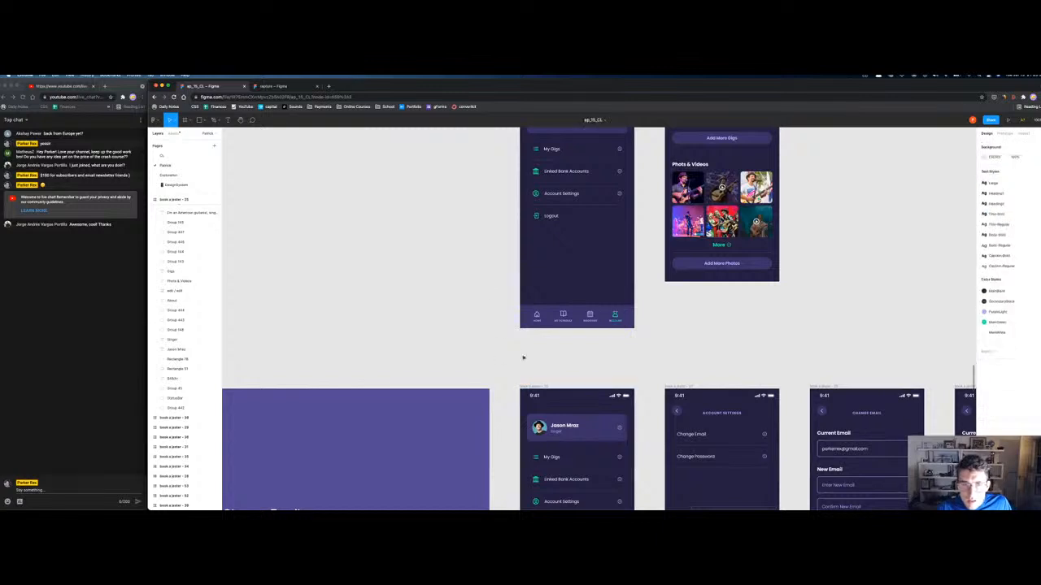
pyautogui.scroll(1, 524, 349)
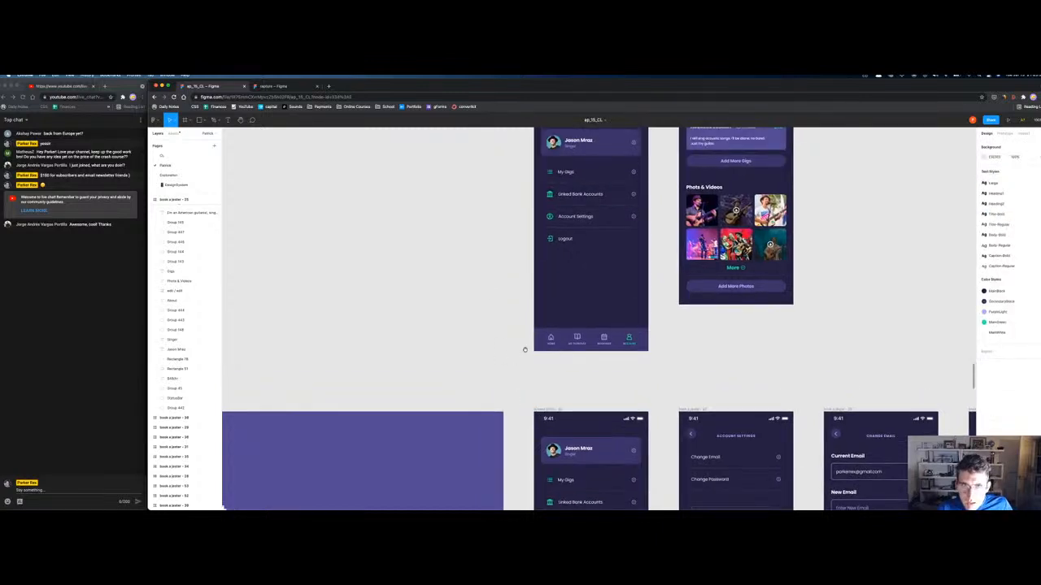
pyautogui.press('-')
pyautogui.press('-')
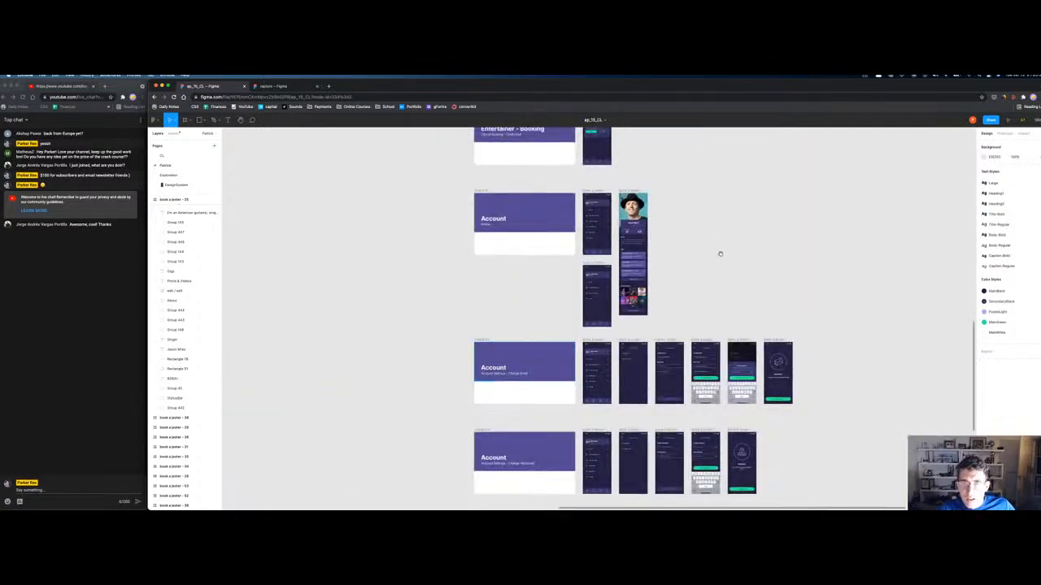
pyautogui.scroll(-1, 720, 422)
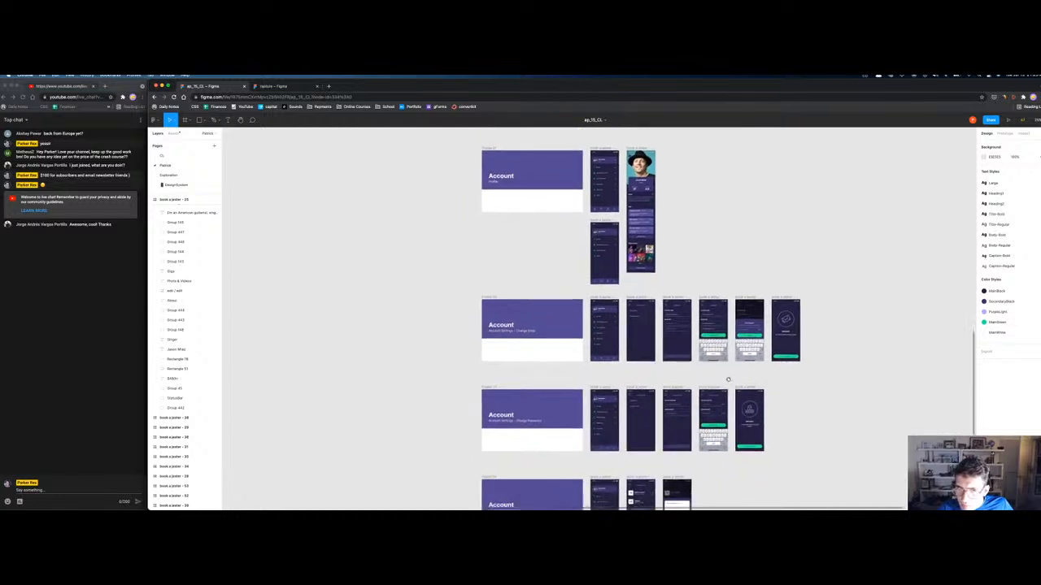
pyautogui.scroll(2, 484, 257)
pyautogui.scroll(-3, 502, 279)
pyautogui.scroll(-5, 526, 353)
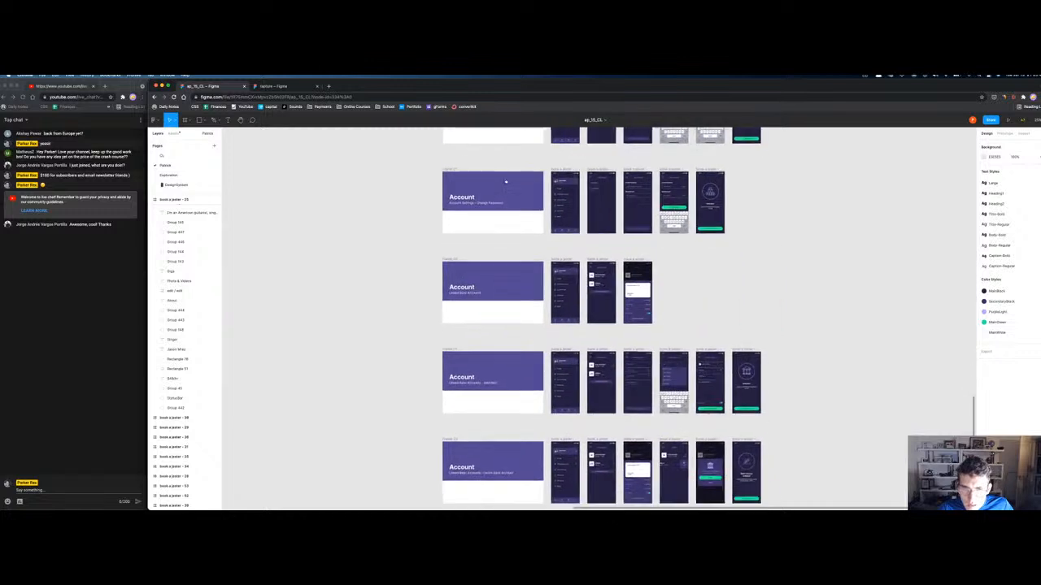
pyautogui.scroll(10, 467, 189)
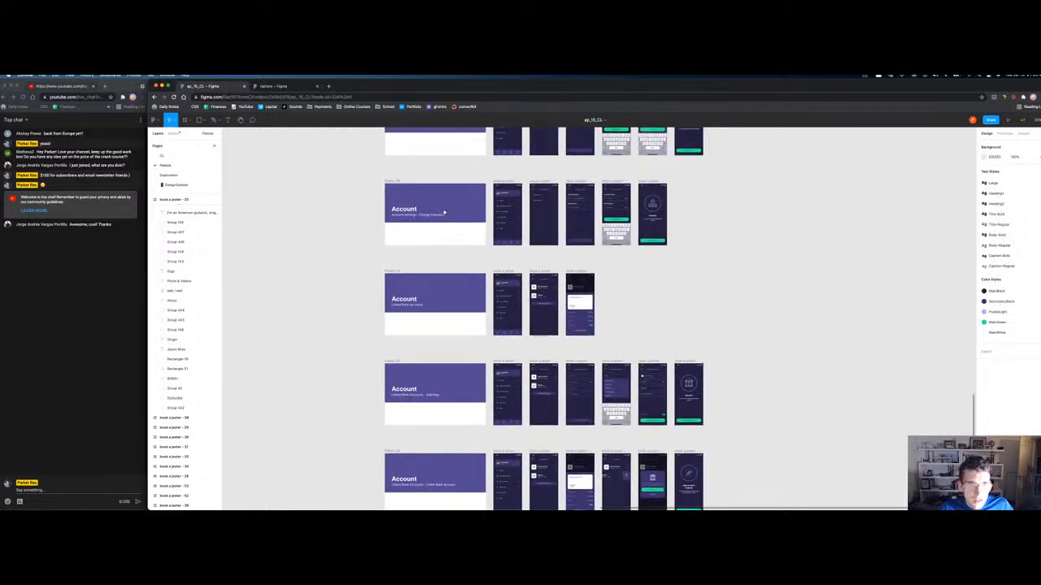
pyautogui.scroll(1, 458, 254)
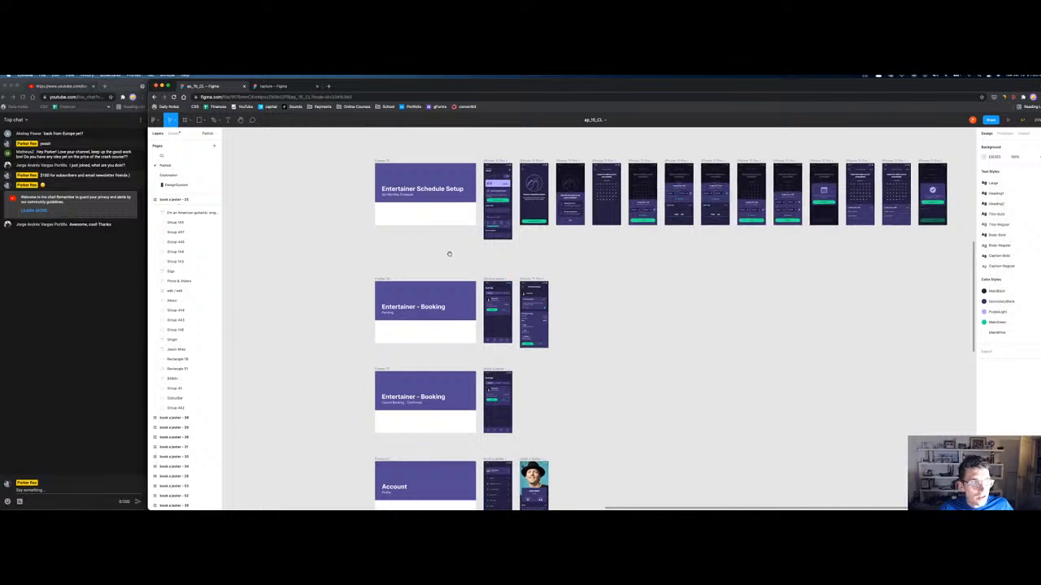
pyautogui.click(495, 280)
pyautogui.hotkey('shift', '2')
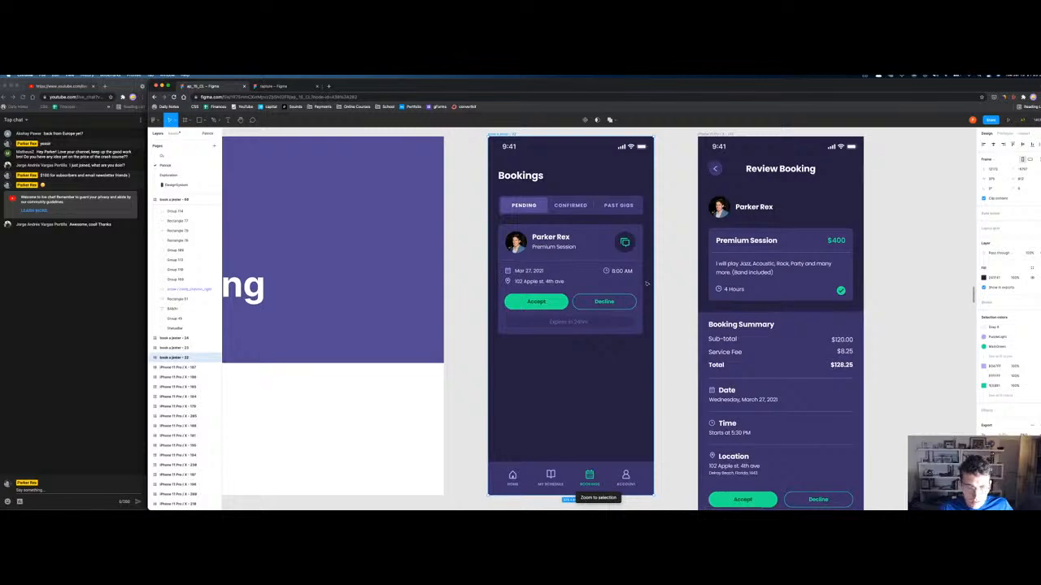
pyautogui.scroll(-10, 645, 282)
pyautogui.scroll(5, 625, 242)
pyautogui.hscroll(8, 488, 227)
pyautogui.scroll(-5, 318, 209)
pyautogui.hscroll(-2, 757, 195)
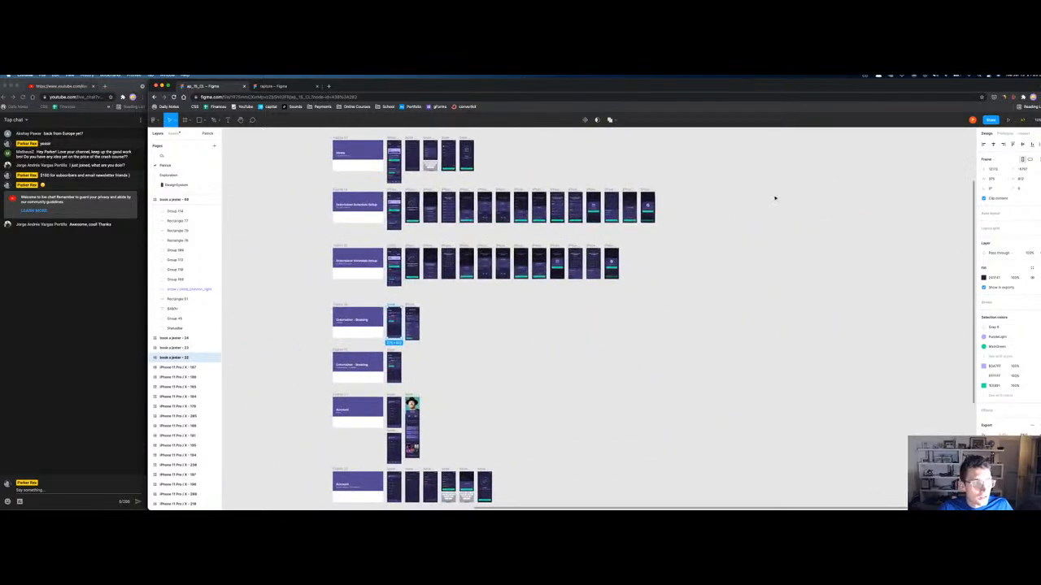
pyautogui.scroll(-6, 775, 197)
pyautogui.scroll(3, 515, 274)
pyautogui.scroll(5, 688, 383)
pyautogui.scroll(-5, 639, 251)
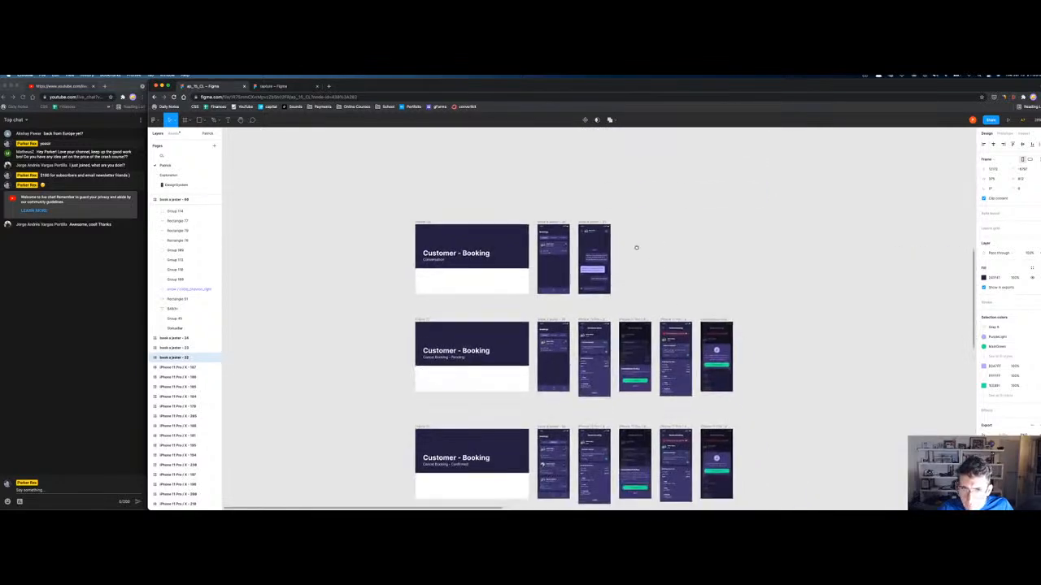
# Step: Marquee-select the booking, conversation and cancellation rows of phone frames
pyautogui.click(556, 220)
pyautogui.keyDown('shift'); pyautogui.click(591, 221); pyautogui.keyUp('shift')
pyautogui.scroll(-3, 552, 313)
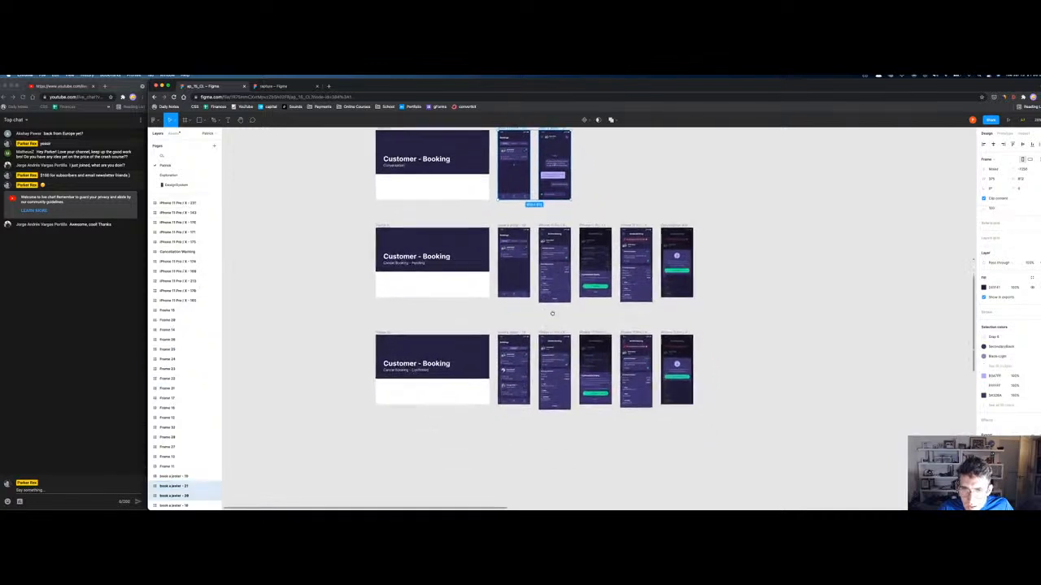
pyautogui.moveTo(379, 423); pyautogui.dragTo(723, 234)
pyautogui.scroll(4, 720, 325)
pyautogui.scroll(2, 570, 325)
pyautogui.scroll(-4, 569, 325)
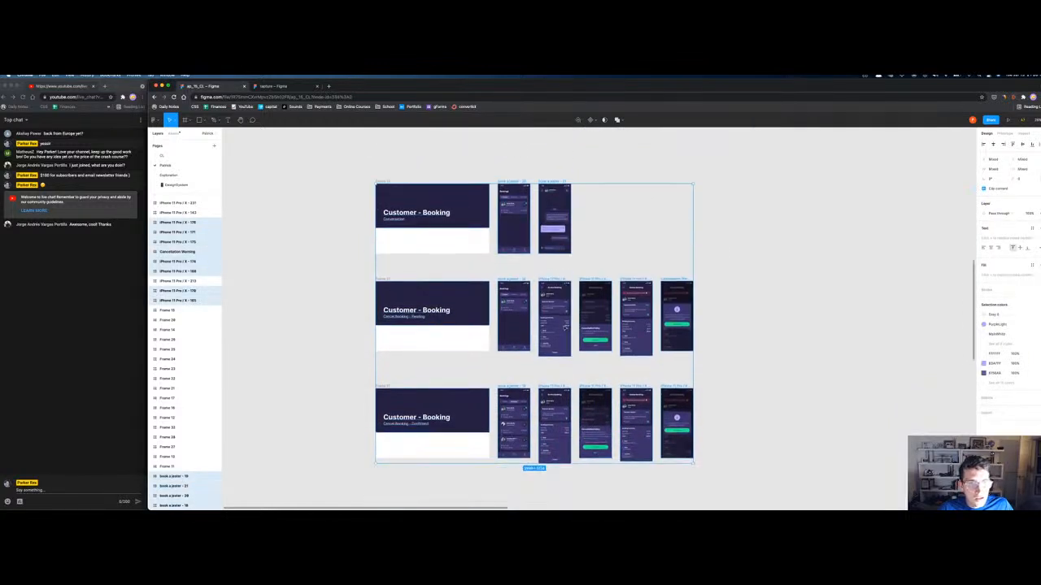
# Step: Paste the Customer - Booking rows into the rapture file below the existing screens
pyautogui.click(265, 86)
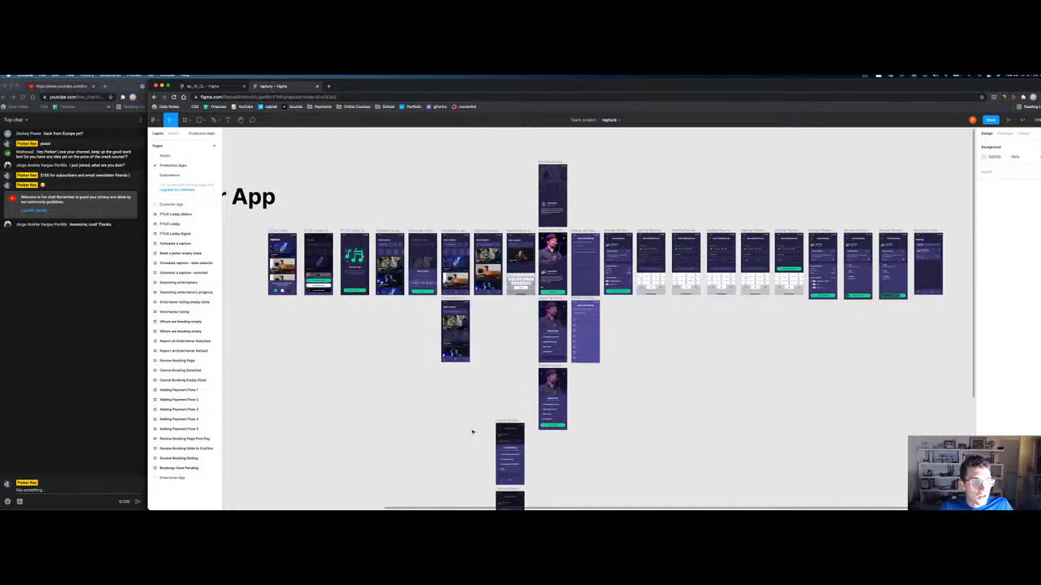
pyautogui.scroll(-3, 439, 406)
pyautogui.scroll(-1, 689, 420)
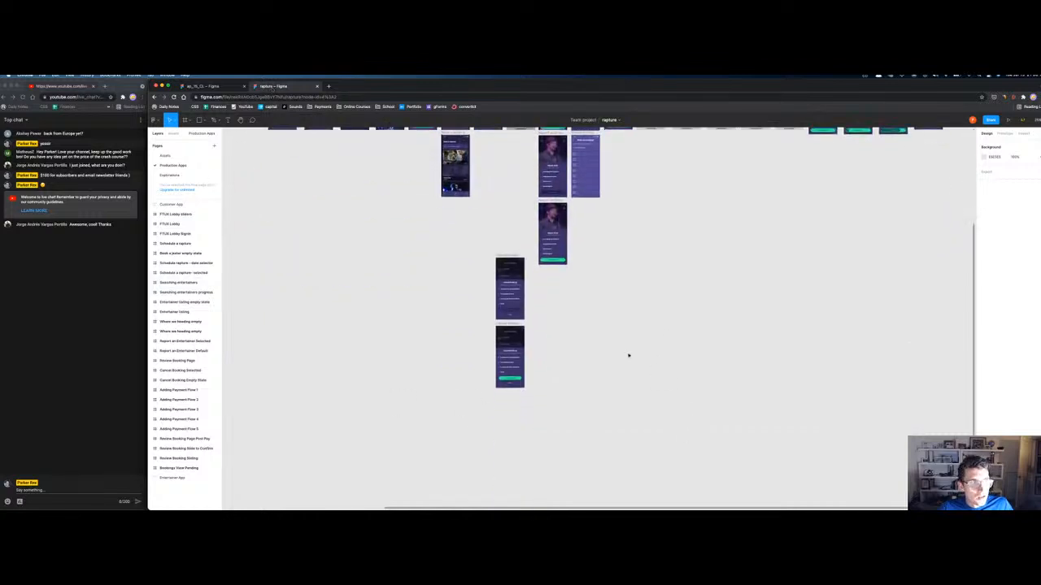
pyautogui.press('super+v')
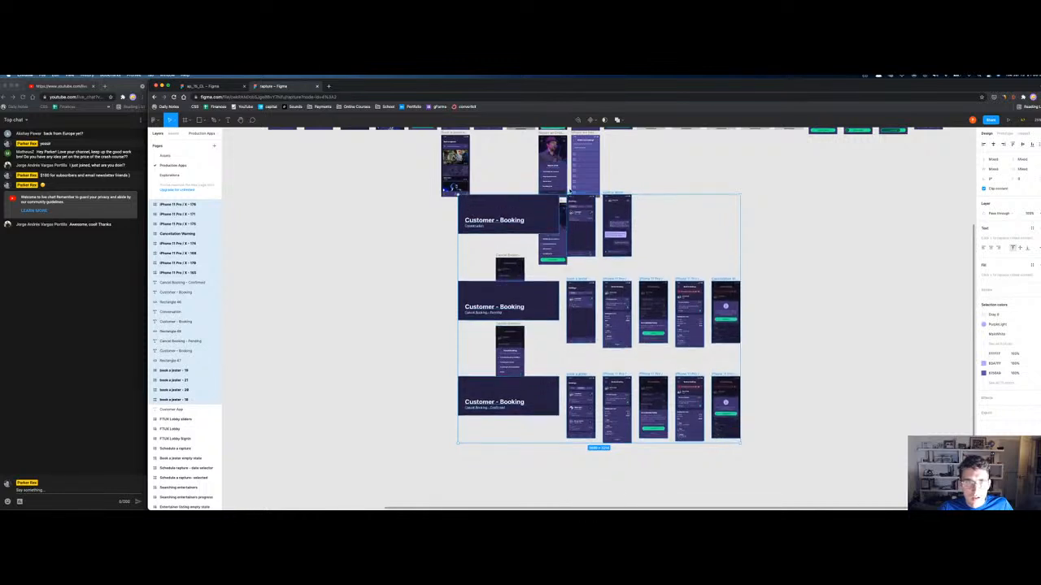
pyautogui.moveTo(562, 200); pyautogui.dragTo(391, 326)
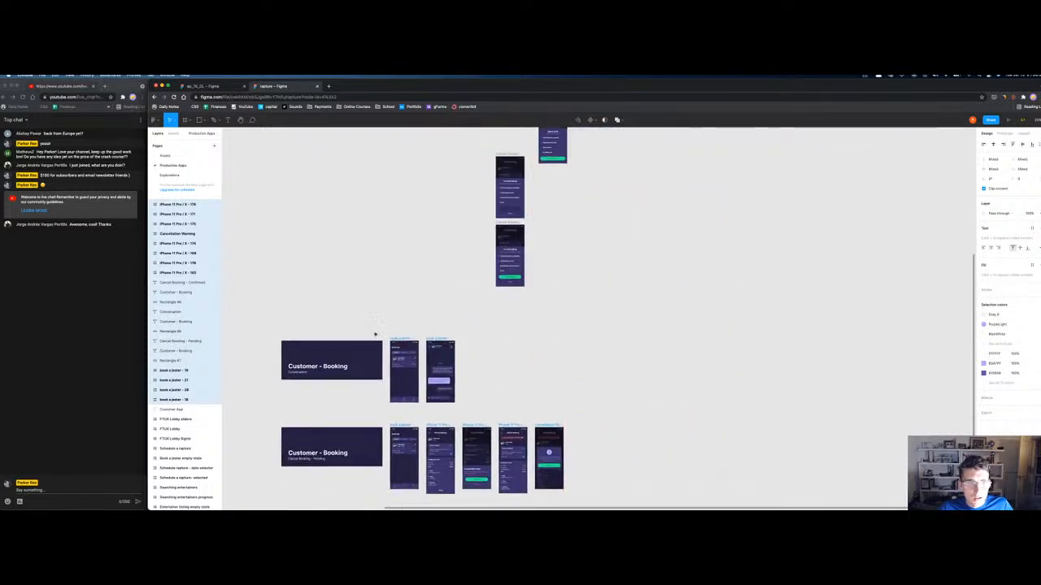
# Step: Rename the Production Apps page to 'Production Customer App'
pyautogui.doubleClick(169, 165)
pyautogui.click(169, 165)
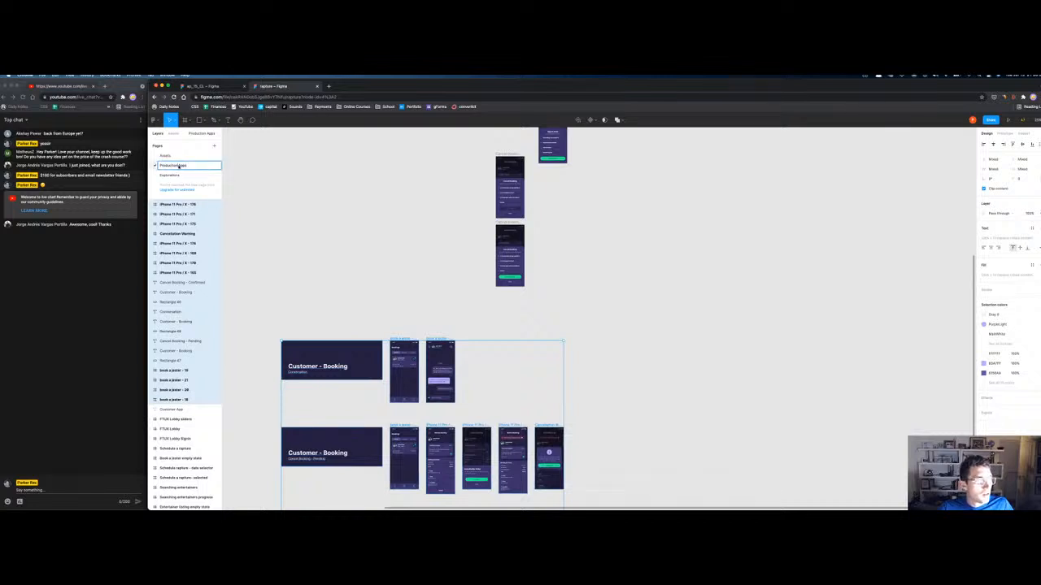
pyautogui.press('BackSpace')
pyautogui.press('BackSpace')
pyautogui.press('BackSpace')
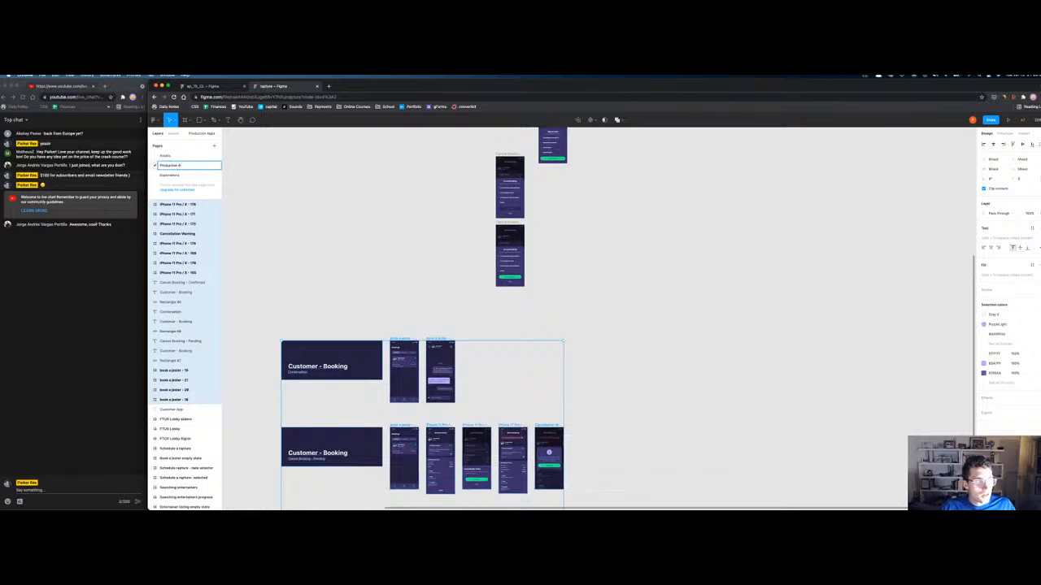
pyautogui.write('Gu')
pyautogui.write('stomer App')
pyautogui.press('Return')
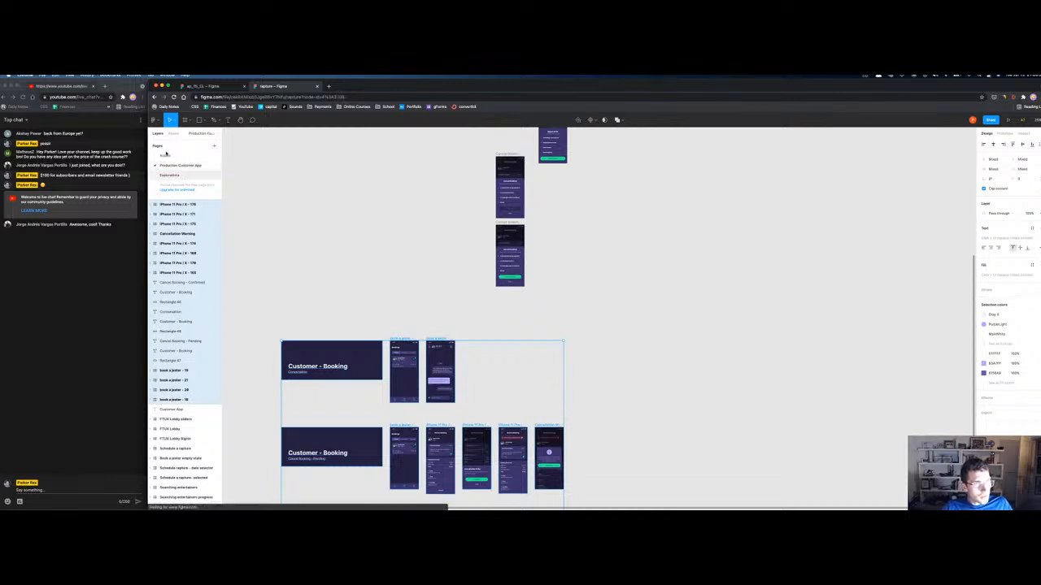
# Step: Rename the Assets page to 'Production Entertainer App' and place it below Production Customer App
pyautogui.click(181, 175)
pyautogui.click(166, 155)
pyautogui.doubleClick(167, 156)
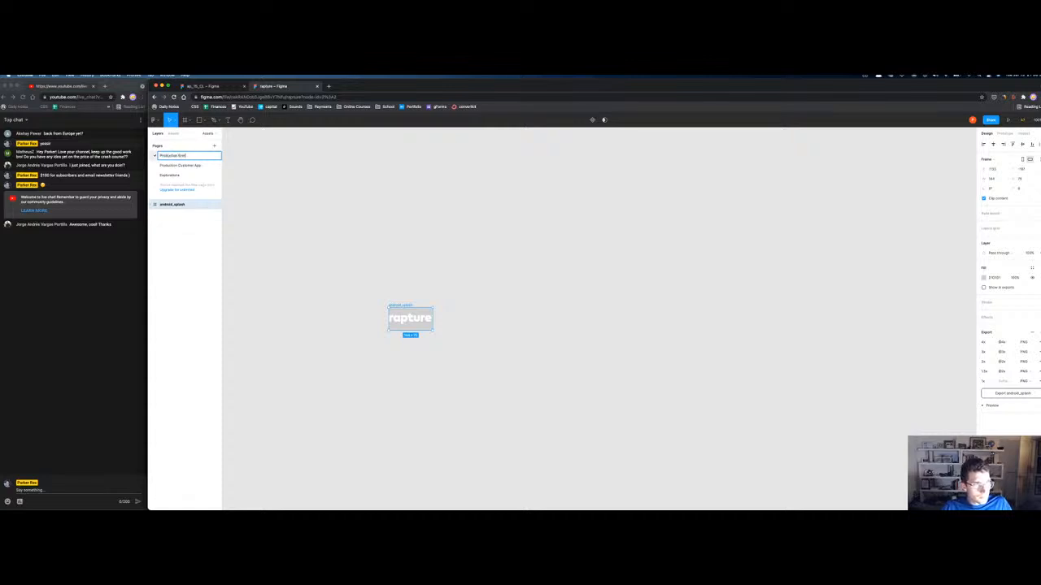
pyautogui.write('Production Entertainer App')
pyautogui.press('Return')
pyautogui.moveTo(170, 157); pyautogui.dragTo(176, 169)
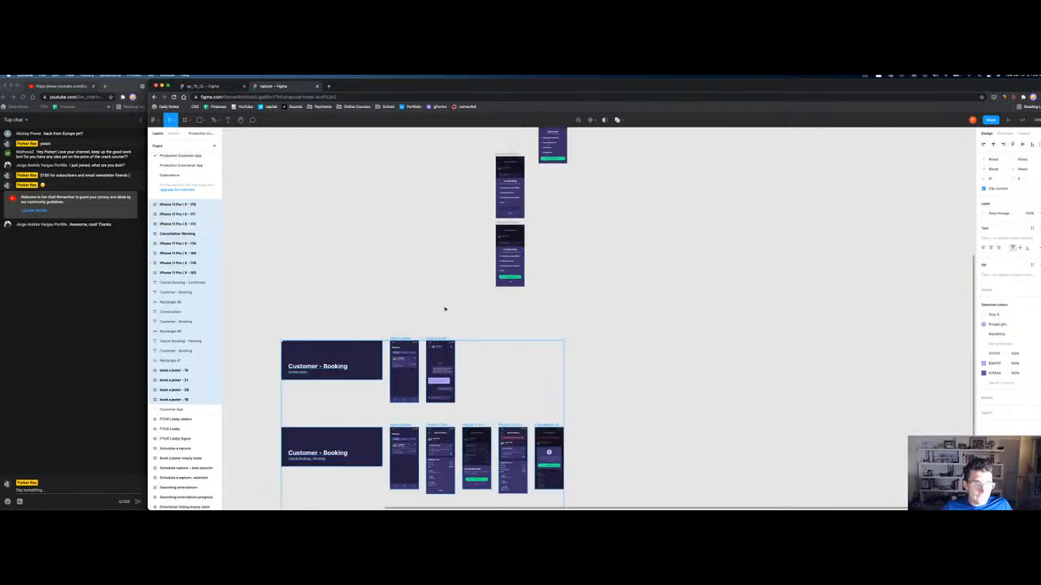
pyautogui.click(414, 336)
pyautogui.scroll(-4, 463, 244)
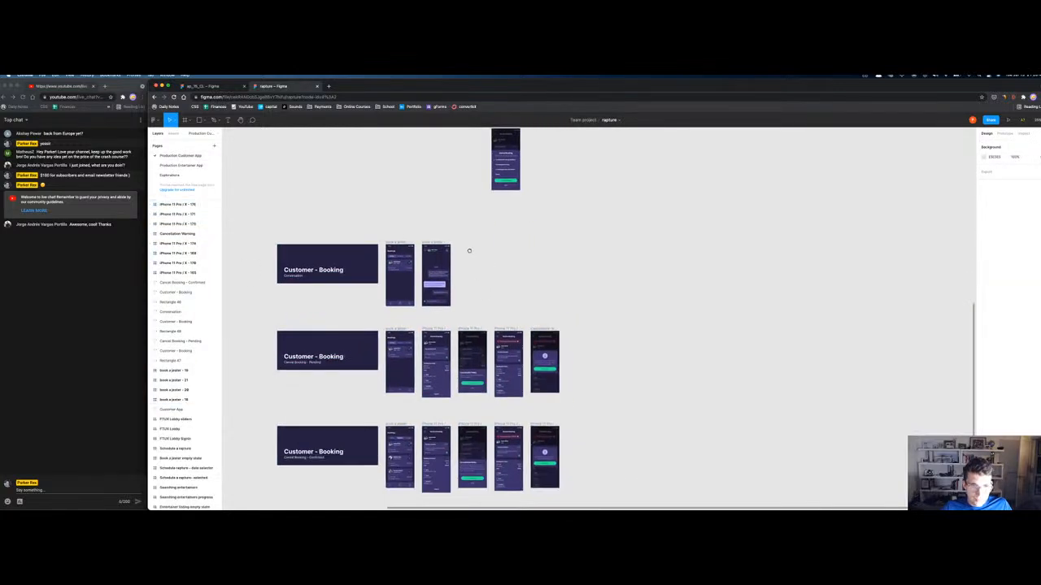
pyautogui.scroll(-1, 458, 196)
# Step: Rename the pending Bookings frame 'book a jester - 18' to 'Pending Gigs' and drag the Customer App layer up
pyautogui.click(389, 267)
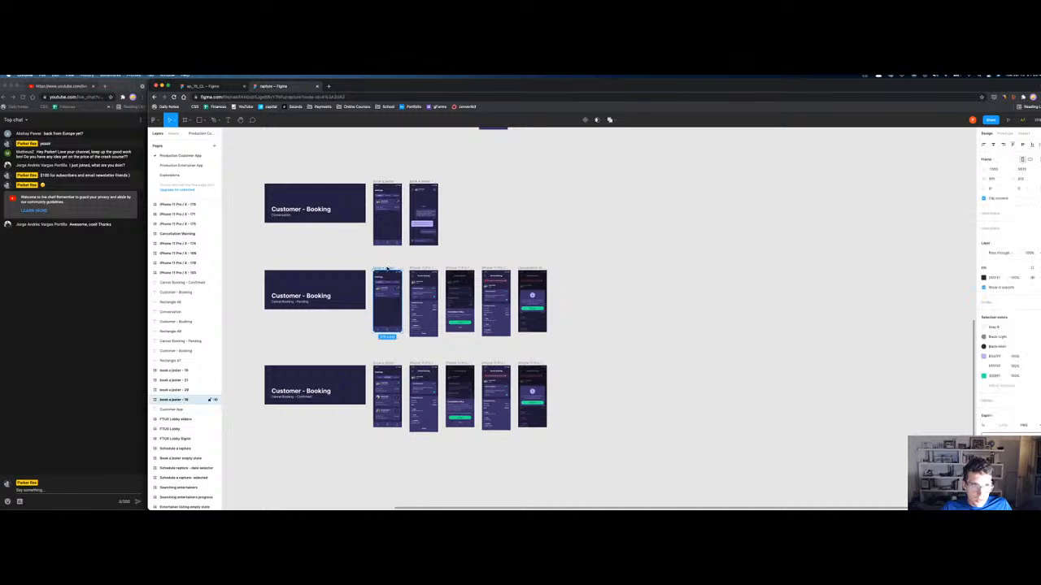
pyautogui.hotkey('shift', '2')
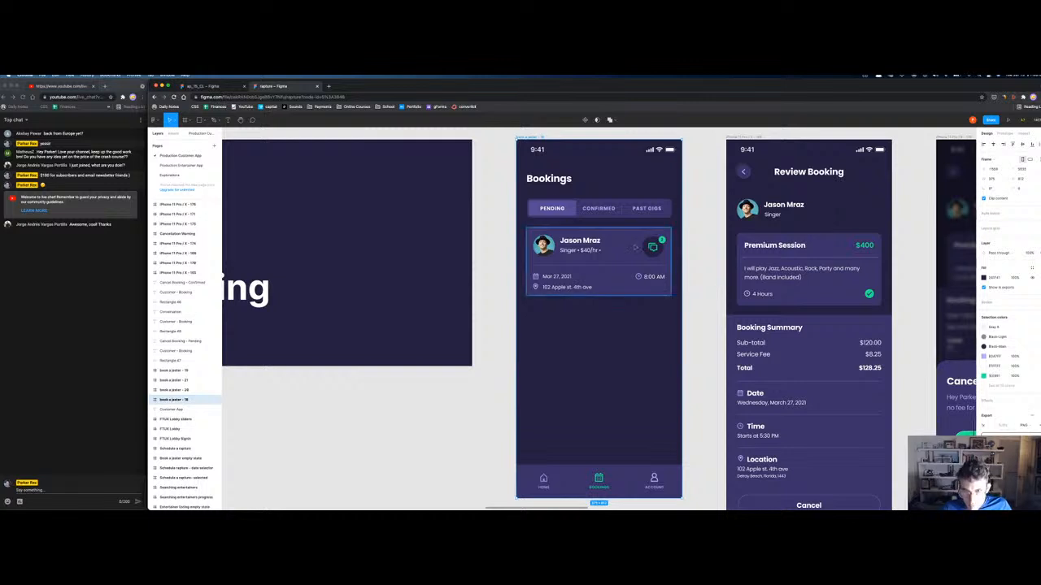
pyautogui.doubleClick(528, 139)
pyautogui.write('Pending Gig')
pyautogui.press('BackSpace')
pyautogui.press('BackSpace')
pyautogui.press('BackSpace')
pyautogui.press('BackSpace')
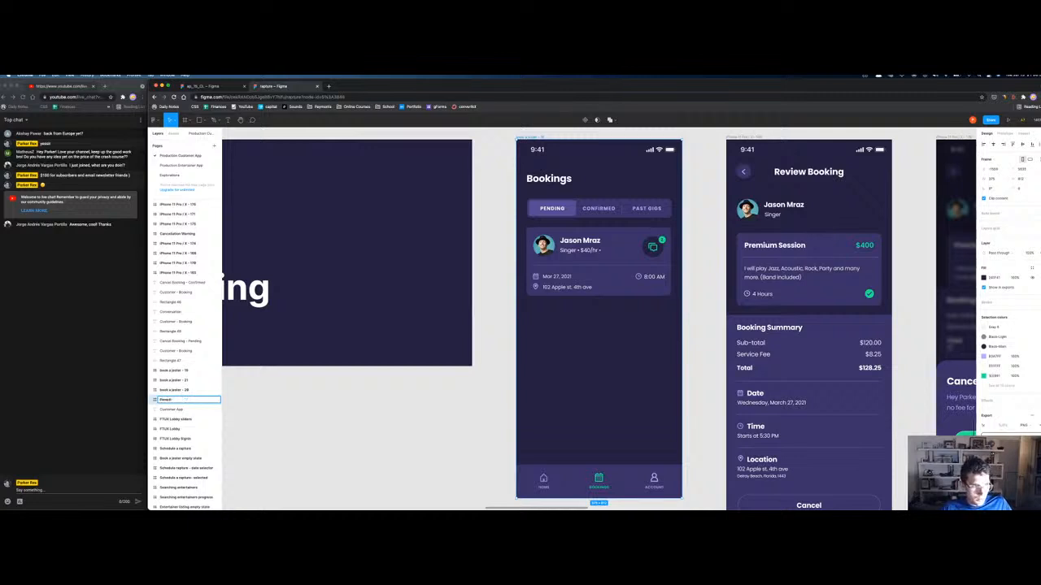
pyautogui.write('Gigs')
pyautogui.press('Return')
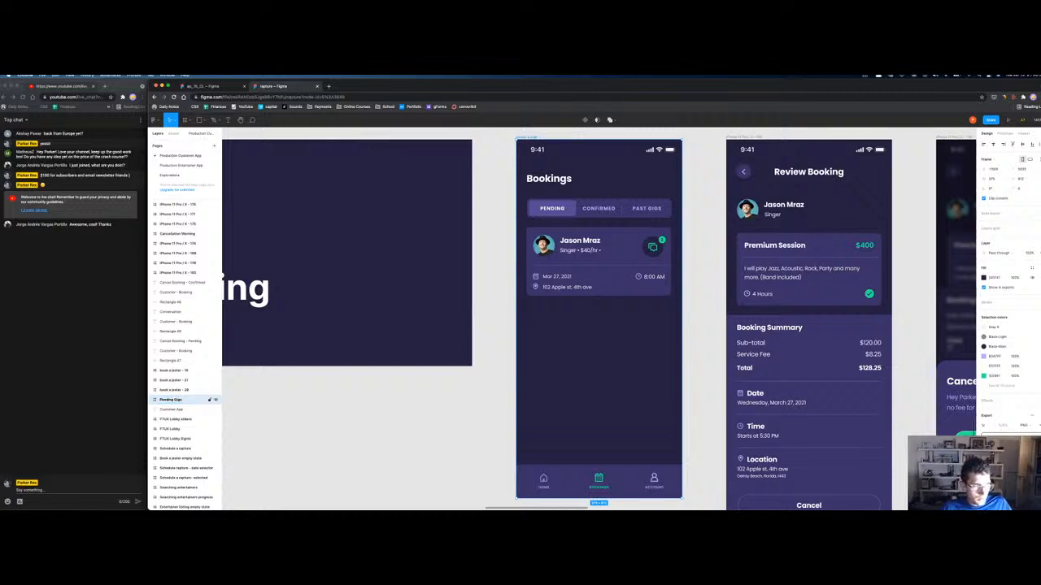
pyautogui.moveTo(203, 408); pyautogui.dragTo(172, 203)
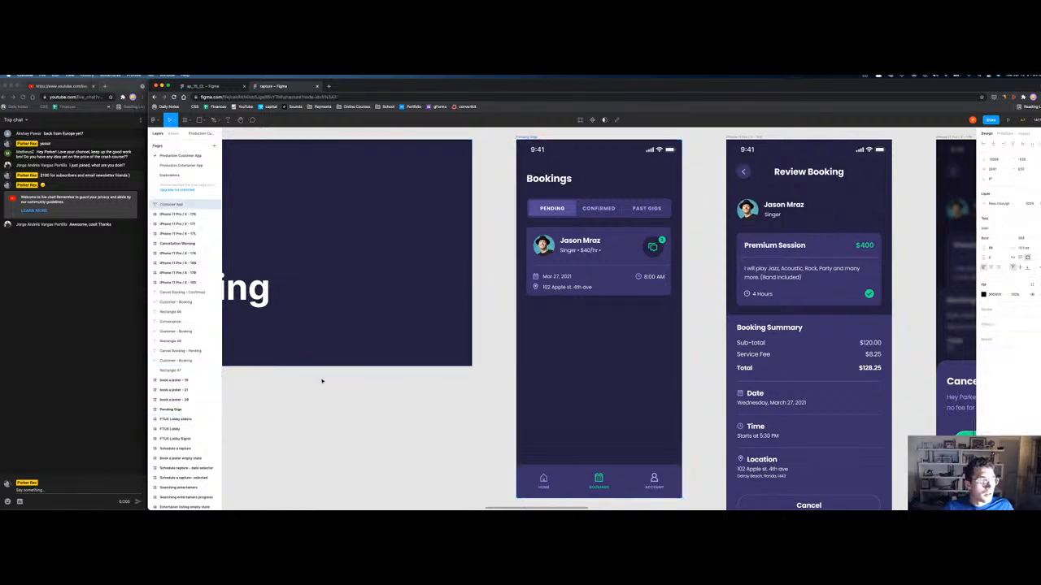
# Step: Delete the Entertainer App heading and the Customer App title text from the canvas
pyautogui.scroll(-5, 322, 381)
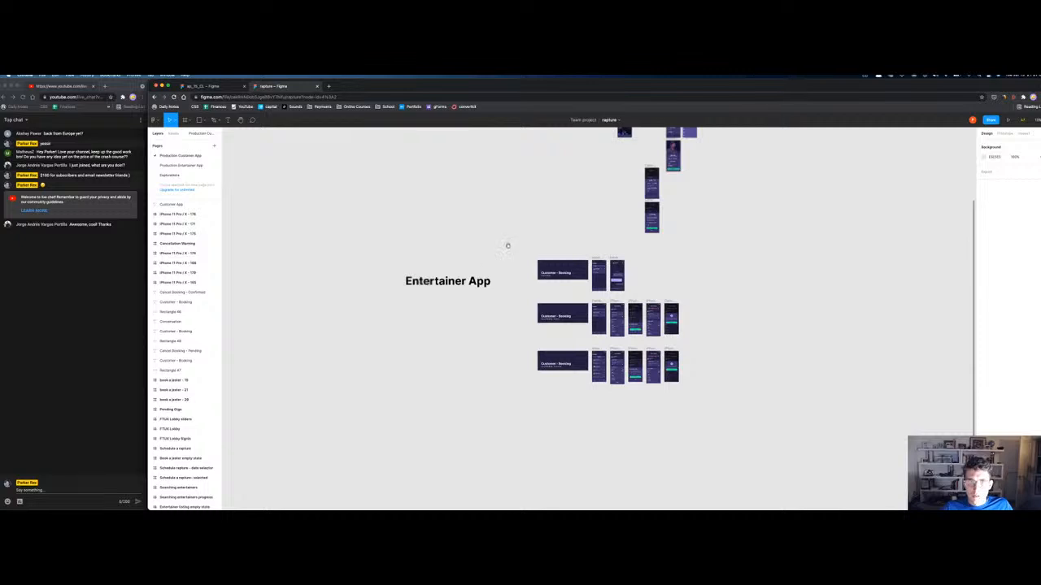
pyautogui.scroll(5, 495, 251)
pyautogui.scroll(-1, 480, 418)
pyautogui.scroll(-2, 484, 327)
pyautogui.click(379, 395)
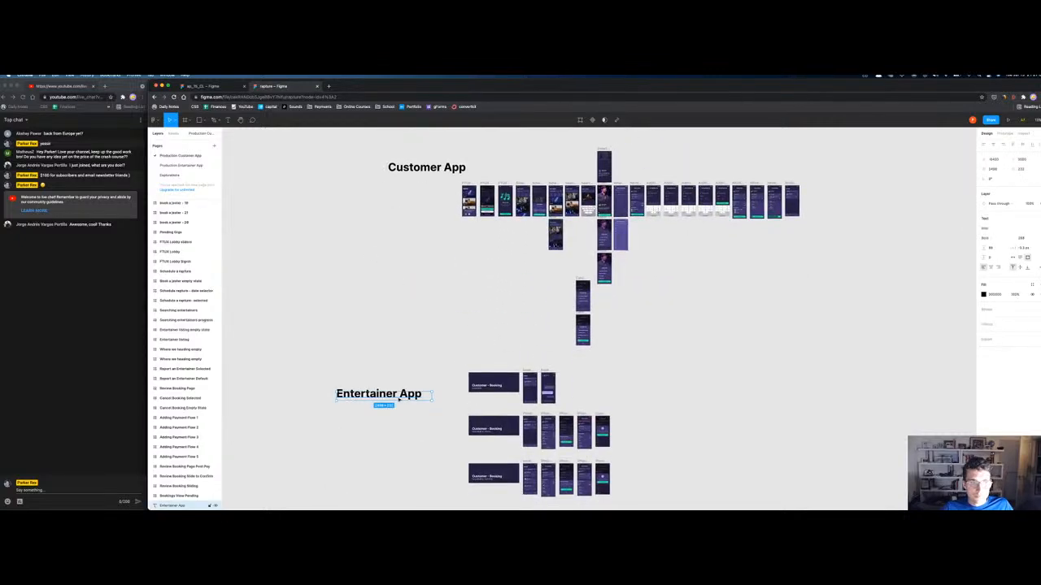
pyautogui.press('Delete')
pyautogui.click(426, 167)
pyautogui.press('Delete')
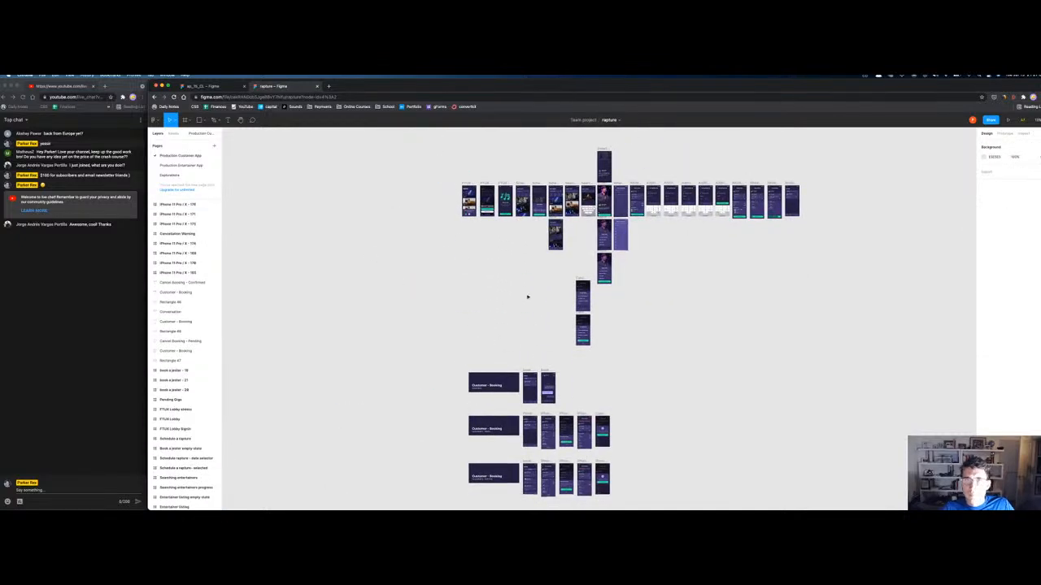
# Step: Try moving book a jester - 28, book a jester - 21 and Rectangle 48 to the top row, then undo
pyautogui.click(528, 382)
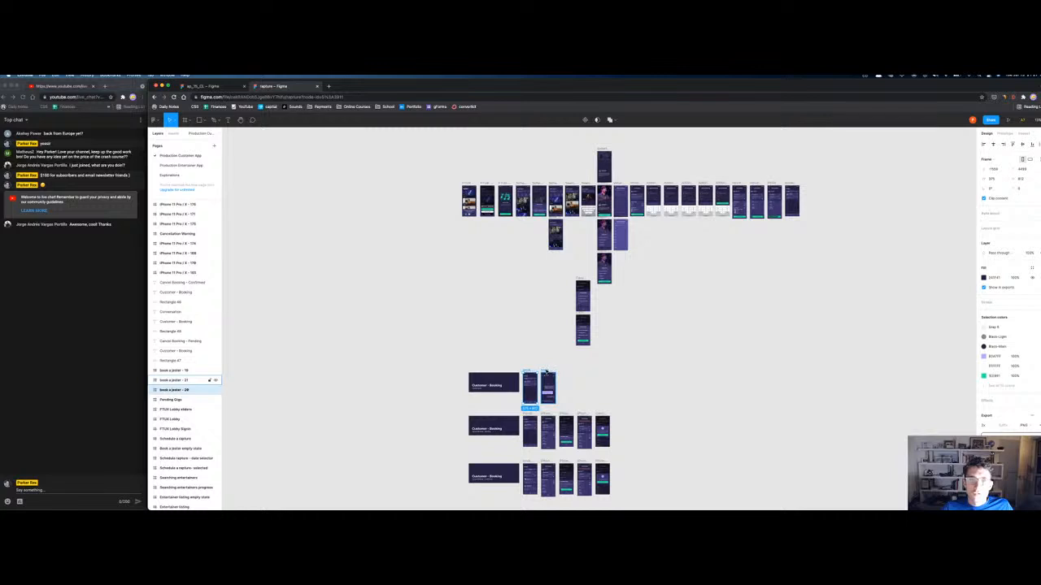
pyautogui.keyDown('shift'); pyautogui.click(546, 374); pyautogui.keyUp('shift')
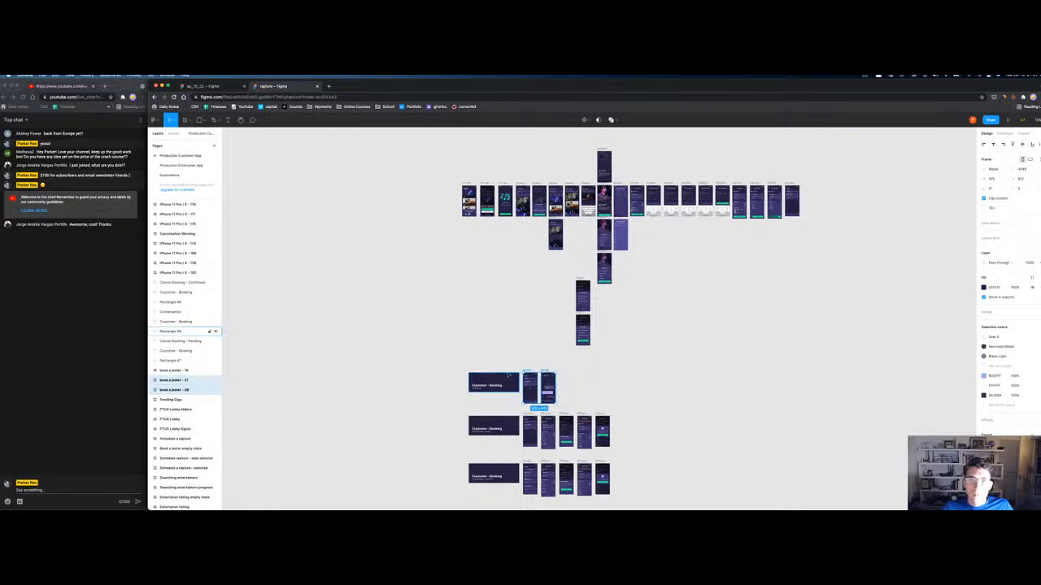
pyautogui.keyDown('shift'); pyautogui.click(532, 372); pyautogui.keyUp('shift')
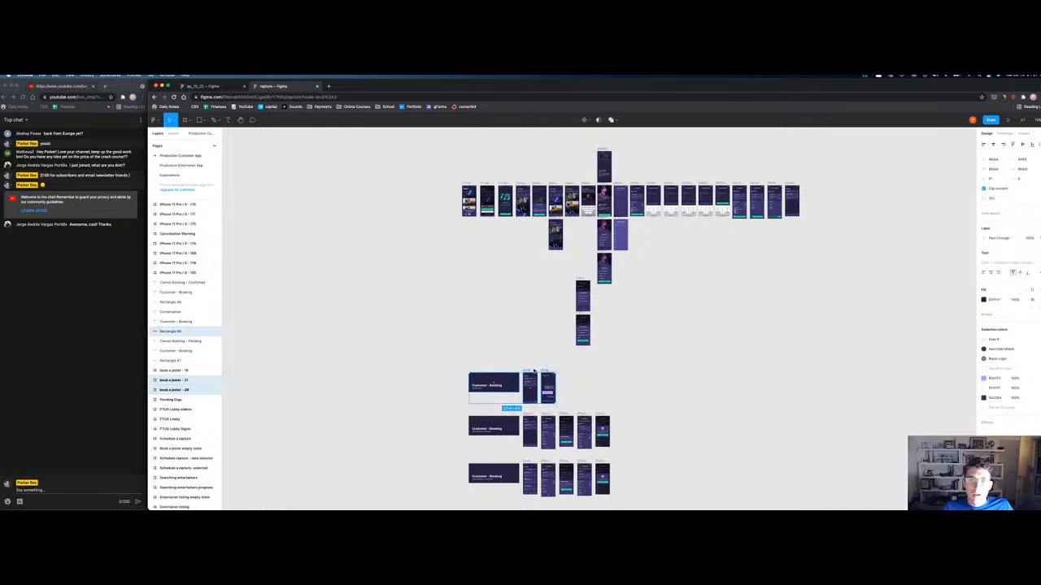
pyautogui.moveTo(533, 370); pyautogui.dragTo(756, 215)
pyautogui.moveTo(879, 193); pyautogui.dragTo(870, 185)
pyautogui.press('super+z')
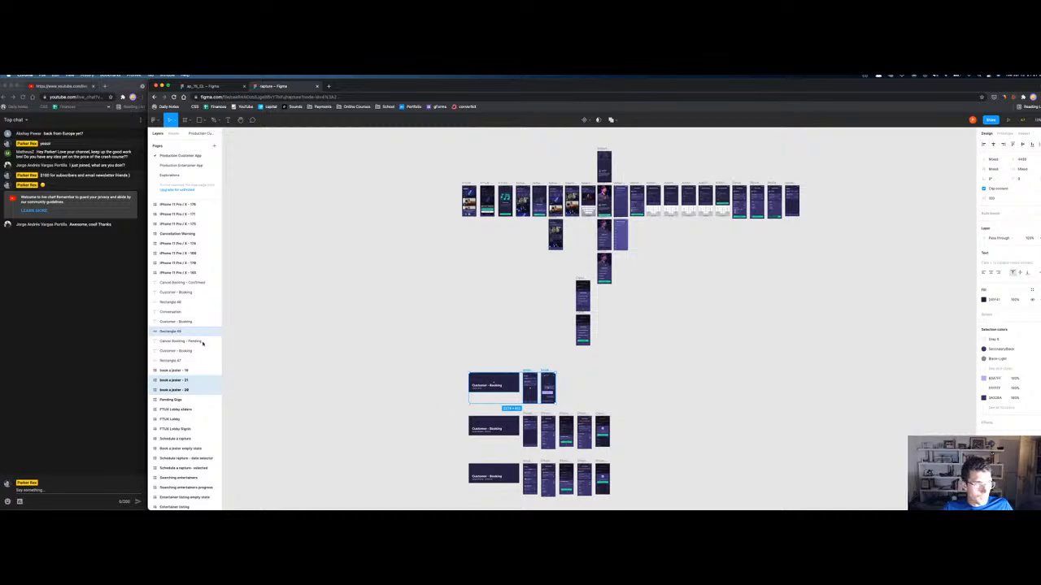
# Step: Group the banner rectangle and its texts as 'Customer - Booking Conversation'
pyautogui.click(339, 336)
pyautogui.scroll(5, 475, 398)
pyautogui.click(467, 269)
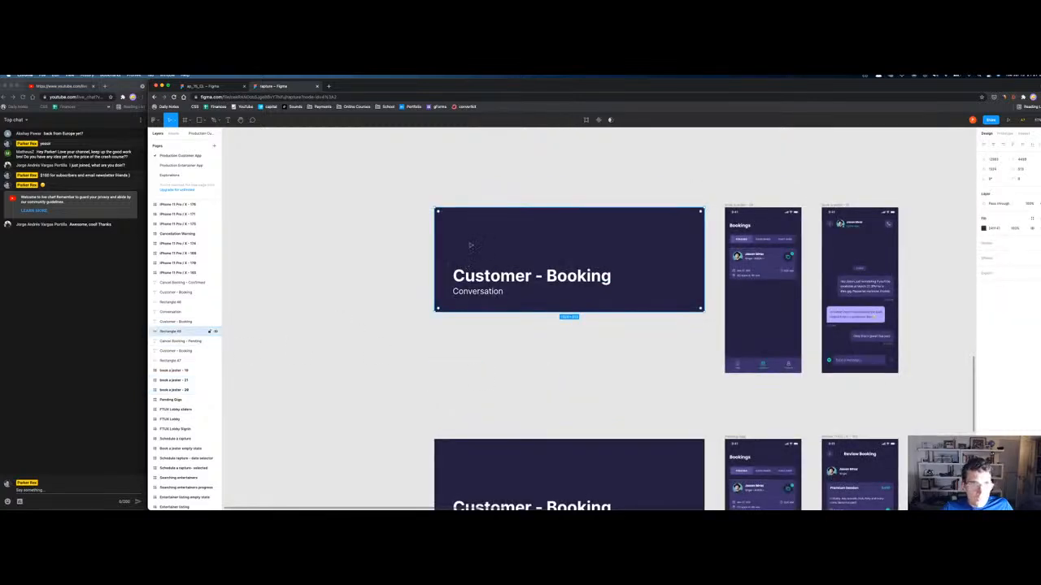
pyautogui.keyDown('shift'); pyautogui.click(458, 297); pyautogui.keyUp('shift')
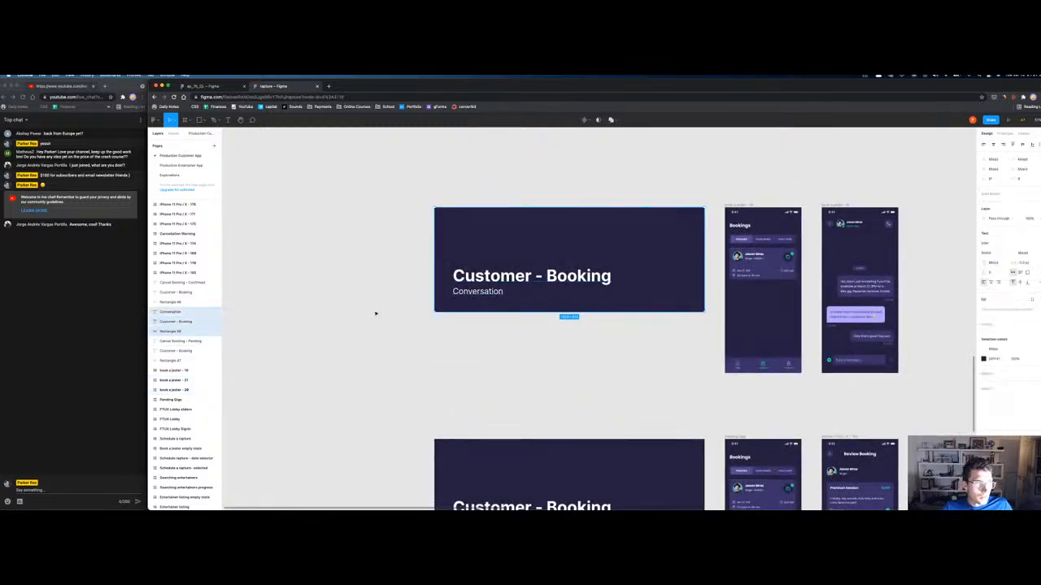
pyautogui.press('super+g')
pyautogui.press('super+r')
pyautogui.write('Customer - Booking Conversation')
pyautogui.press('Return')
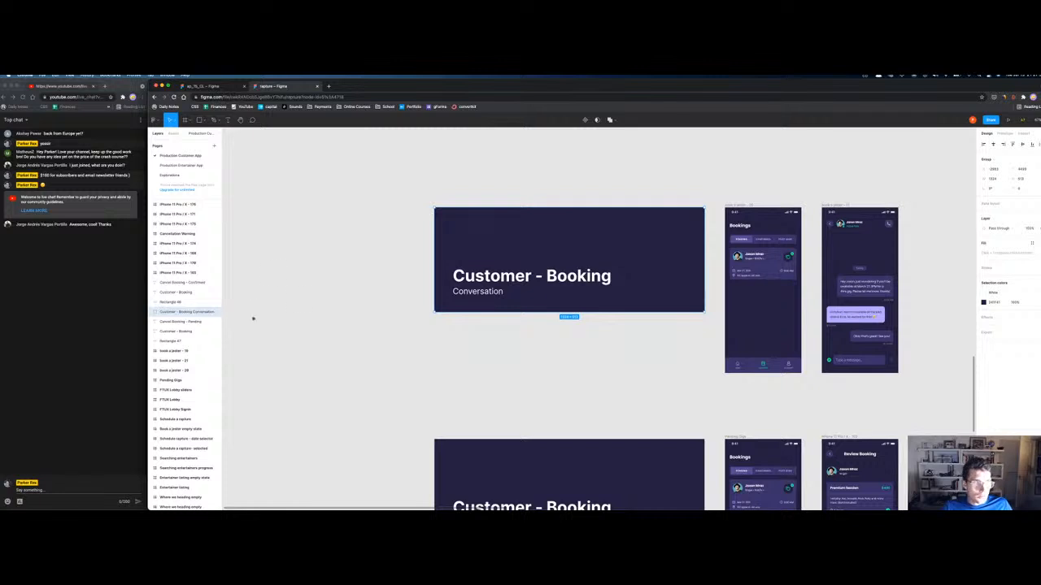
# Step: Move the banner with its Bookings and conversation screens beside the top row, then play The Shrimps in Spotify
pyautogui.keyDown('shift'); pyautogui.click(747, 210); pyautogui.keyUp('shift')
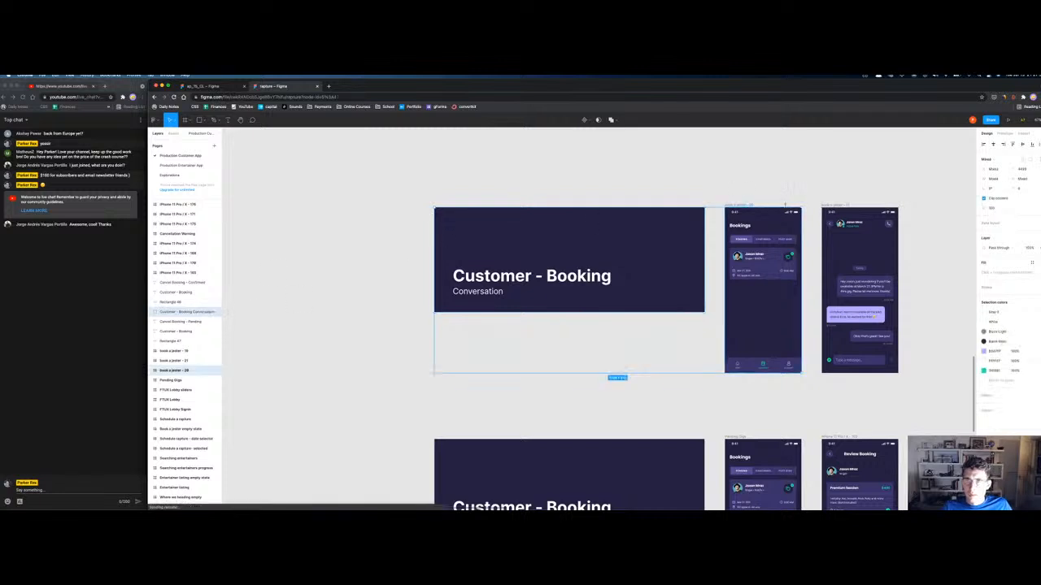
pyautogui.keyDown('shift'); pyautogui.click(859, 211); pyautogui.keyUp('shift')
pyautogui.scroll(-3, 829, 208)
pyautogui.scroll(-5, 830, 209)
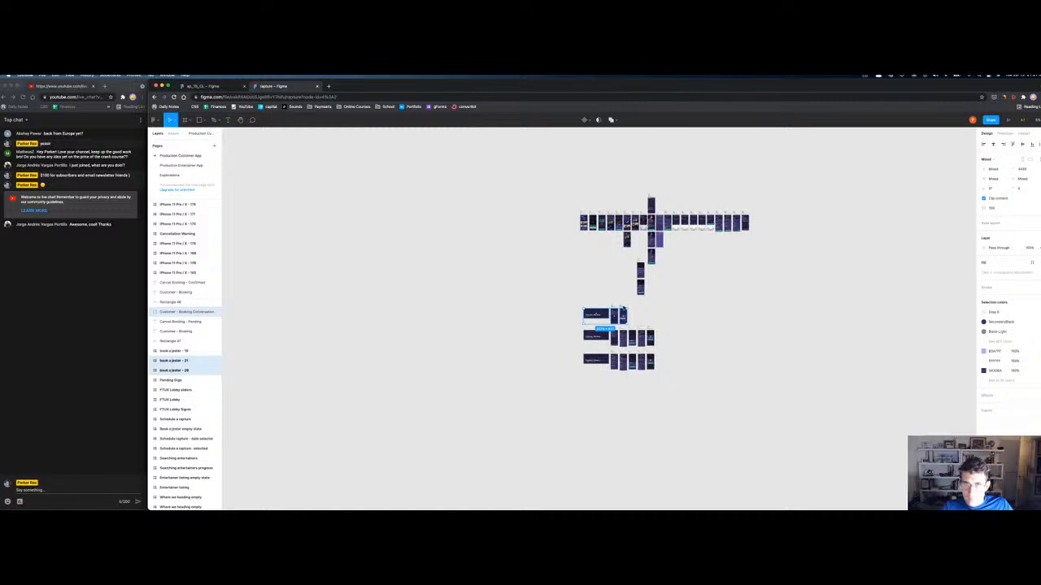
pyautogui.moveTo(617, 306); pyautogui.dragTo(793, 213)
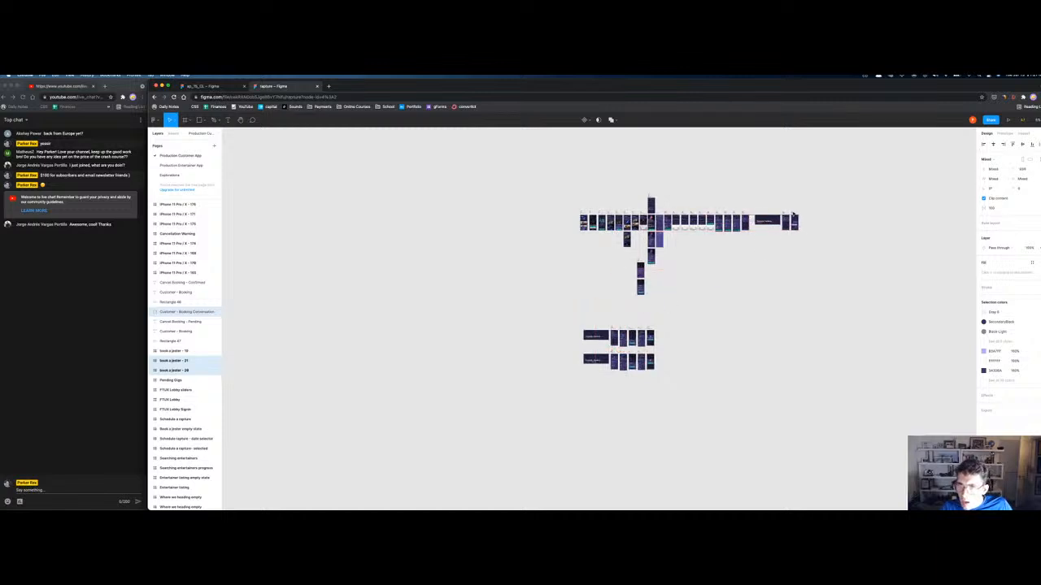
pyautogui.click(724, 302)
pyautogui.click(520, 500)
pyautogui.doubleClick(199, 240)
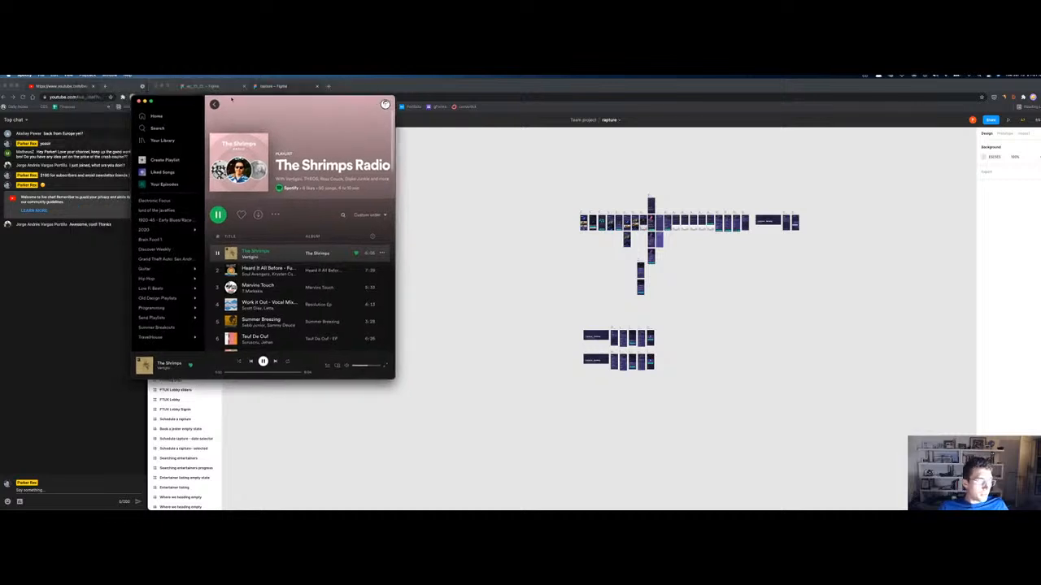
# Step: Group the Cancel Booking - Pending banner's three layers, rename the group, and move it up and right
pyautogui.click(173, 82)
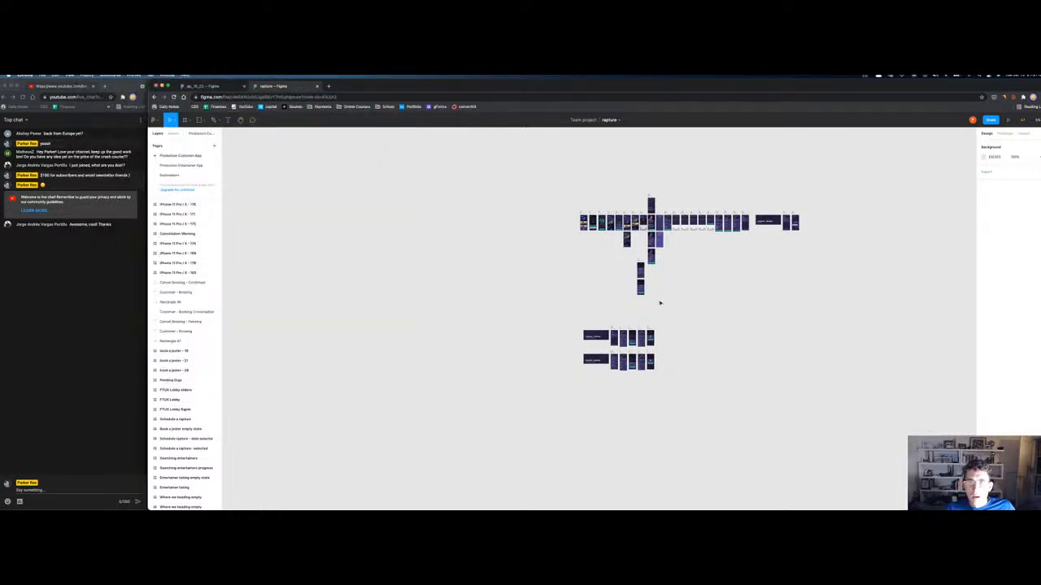
pyautogui.moveTo(564, 323); pyautogui.dragTo(630, 366)
pyautogui.click(179, 331)
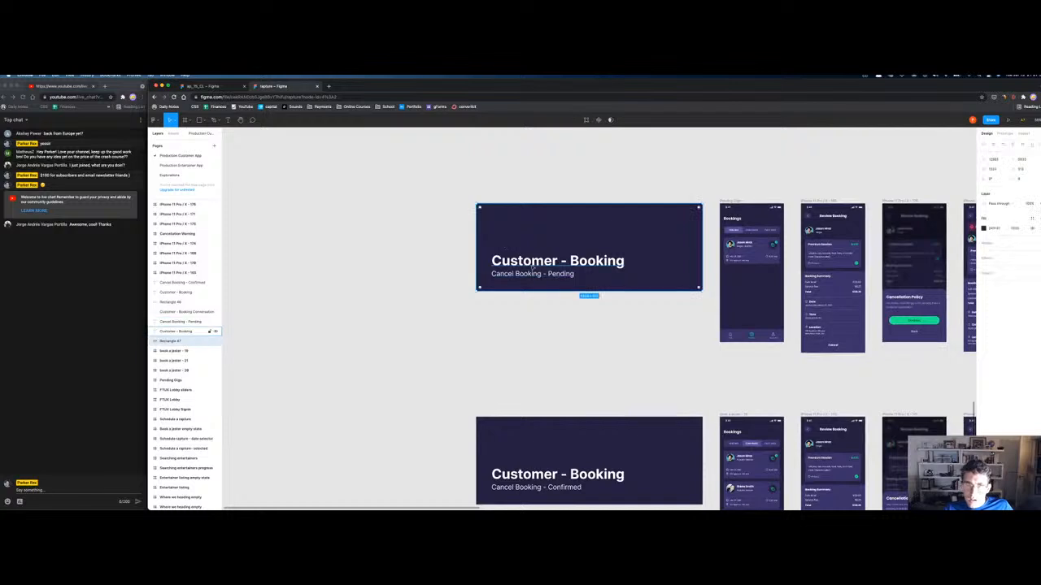
pyautogui.press('super+g')
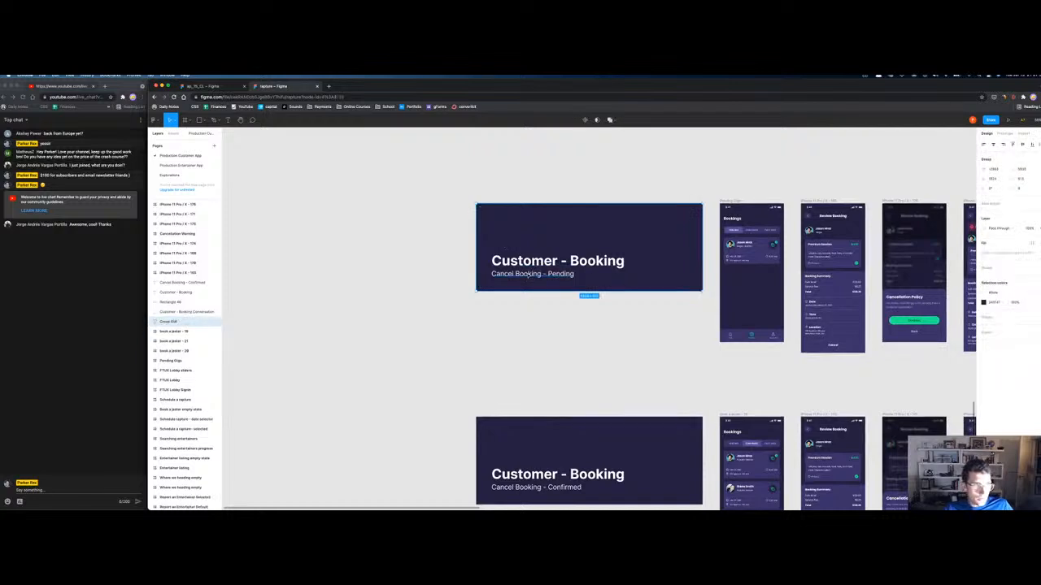
pyautogui.press('super+r')
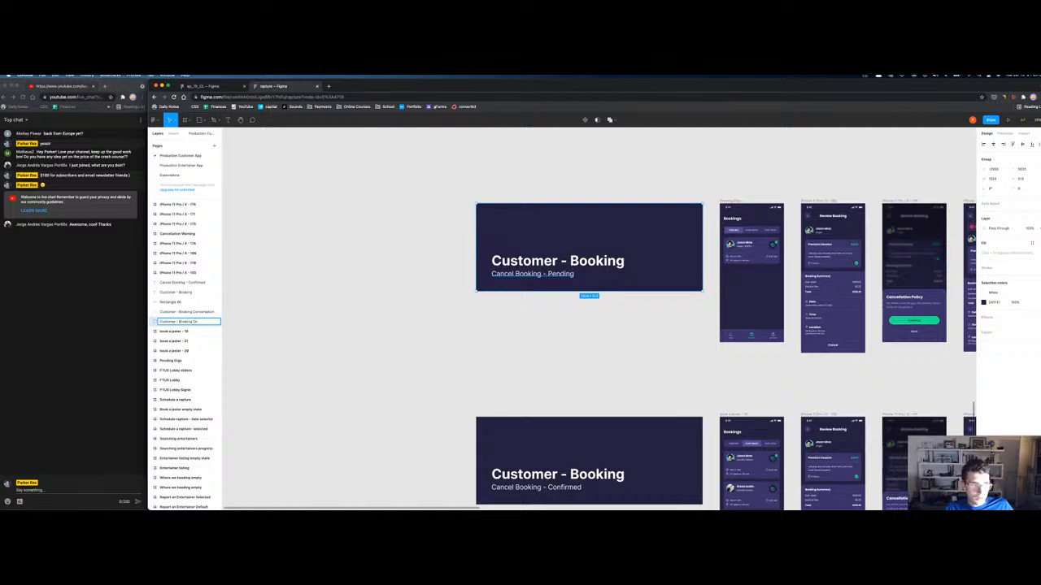
pyautogui.press('Return')
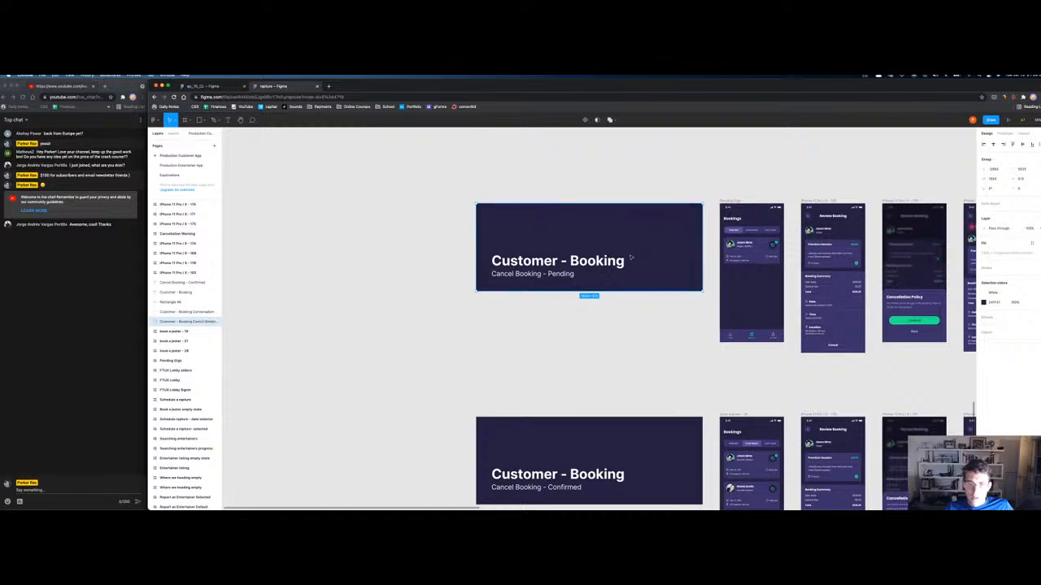
pyautogui.press('-')
pyautogui.moveTo(587, 286); pyautogui.dragTo(789, 186)
pyautogui.press('-')
pyautogui.press('-')
pyautogui.scroll(5, 573, 335)
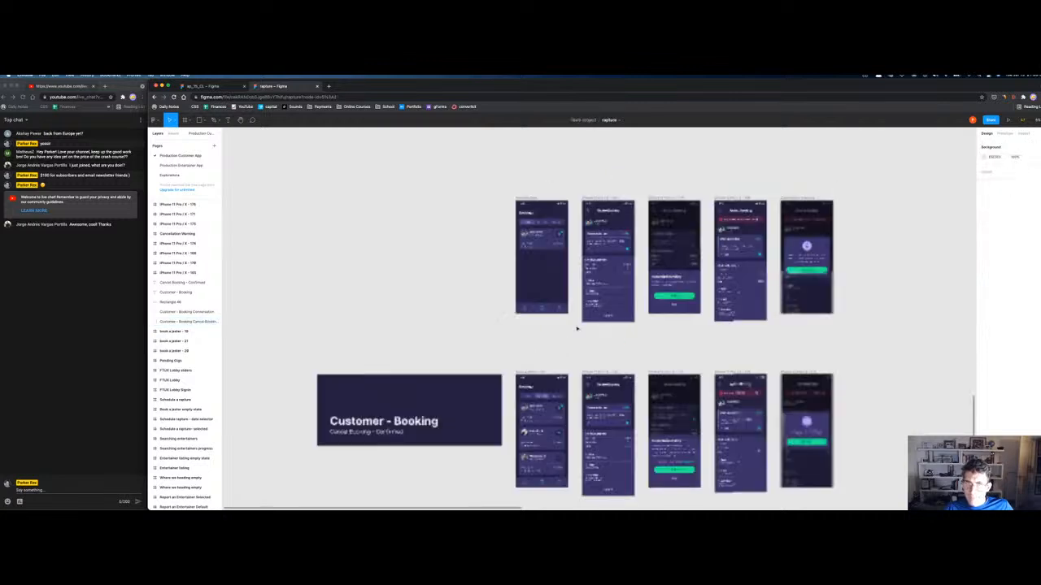
# Step: Name the cancellation policy popup screen 'Customer Cancel Confirm Popup'
pyautogui.click(531, 196)
pyautogui.click(598, 199)
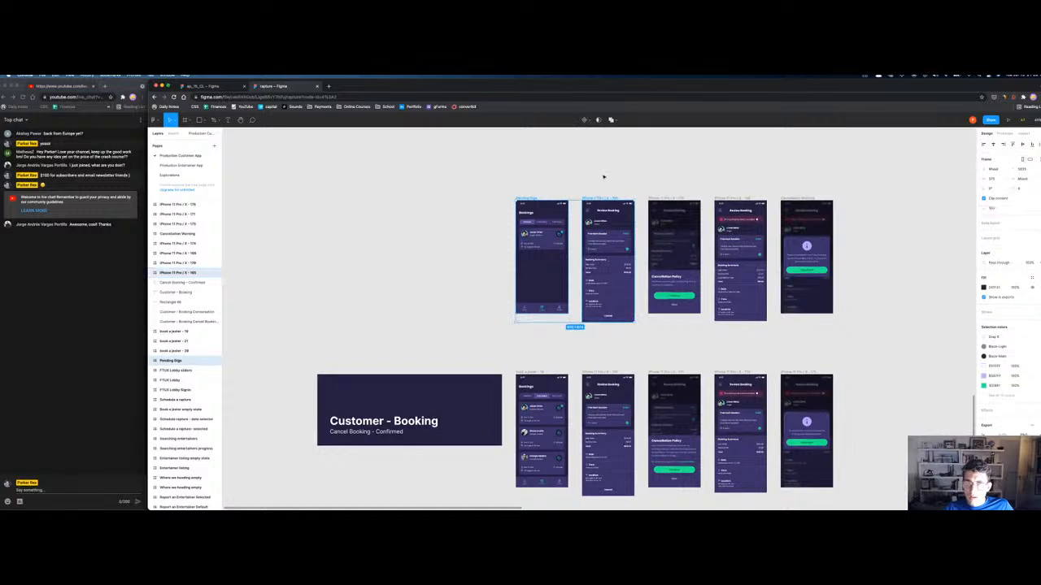
pyautogui.scroll(5, 621, 203)
pyautogui.scroll(-2, 674, 325)
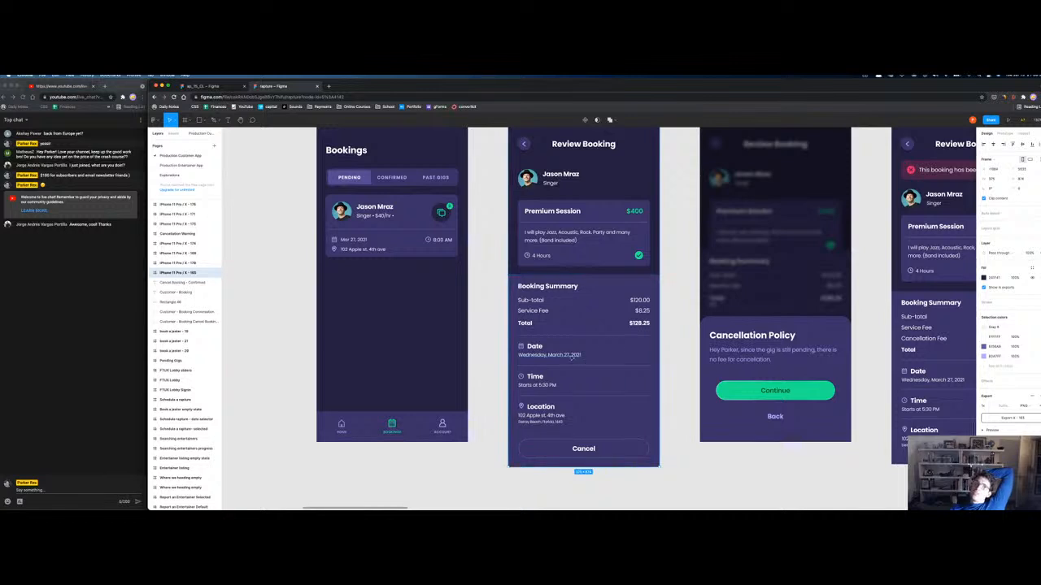
pyautogui.scroll(2, 572, 356)
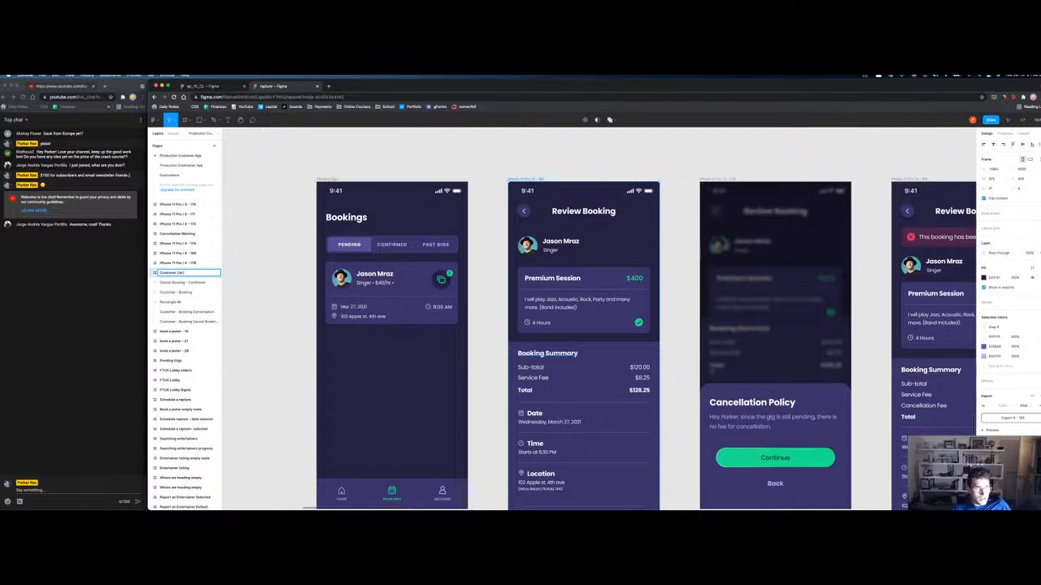
pyautogui.press('Return')
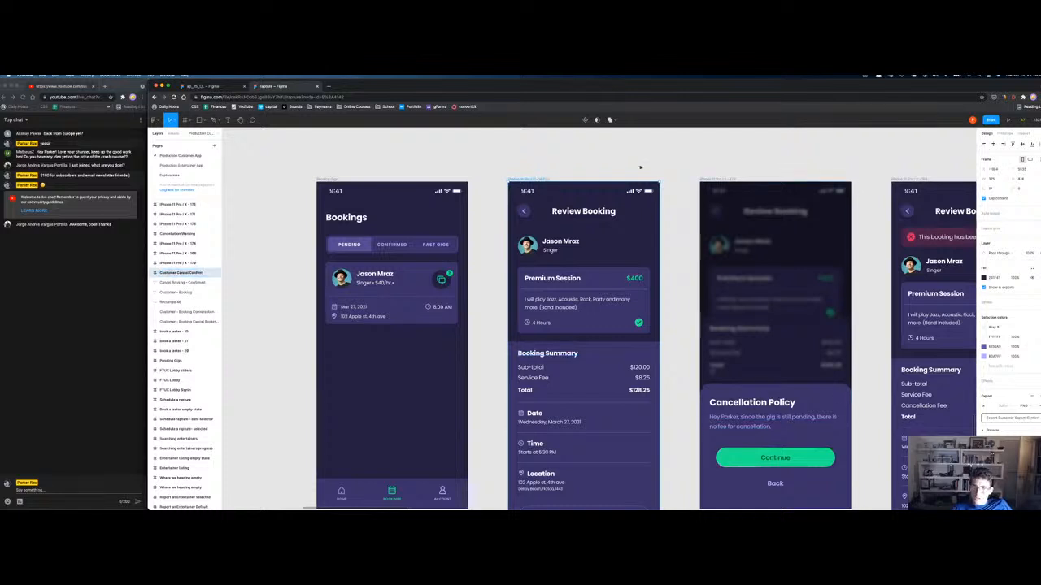
pyautogui.click(715, 180)
pyautogui.press('super+r')
pyautogui.write('big')
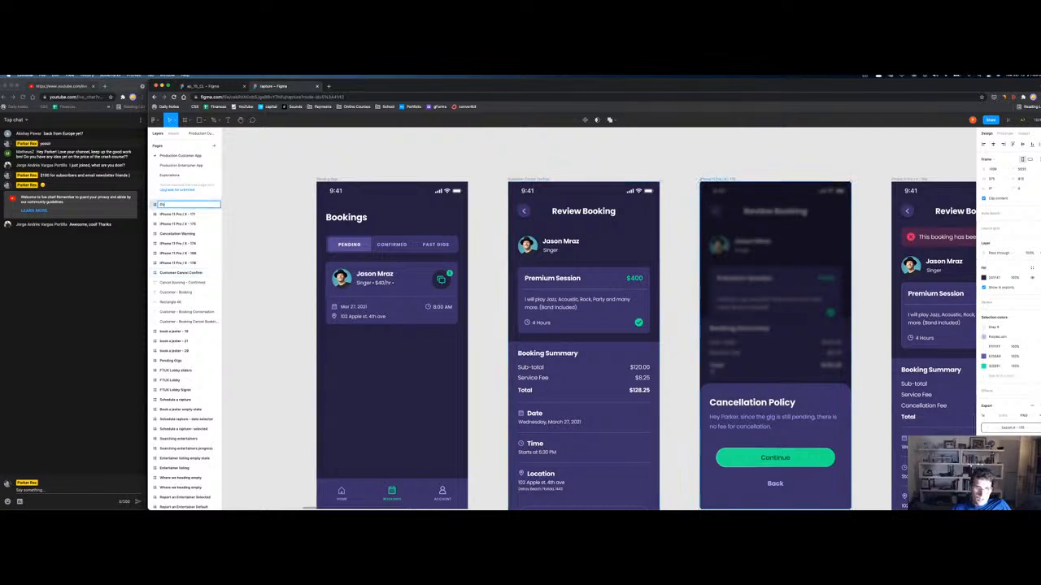
pyautogui.write(' Canc')
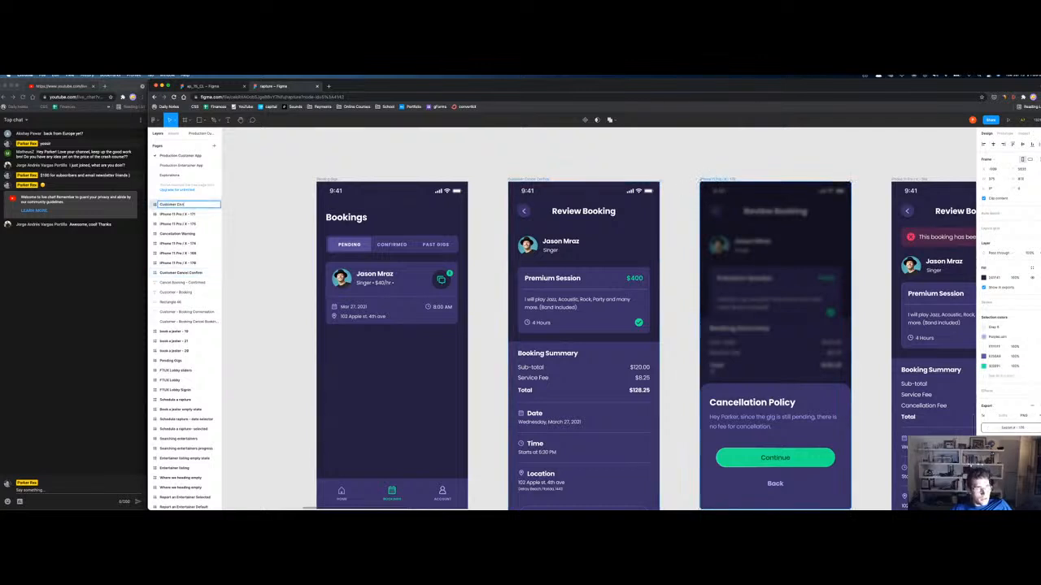
pyautogui.write('el Confirm Popup')
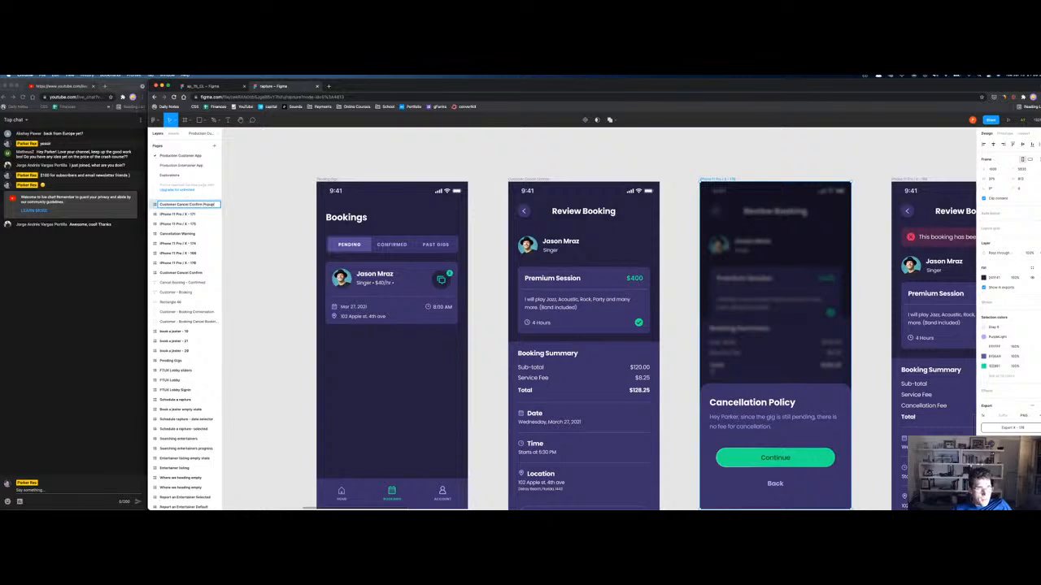
pyautogui.press('Return')
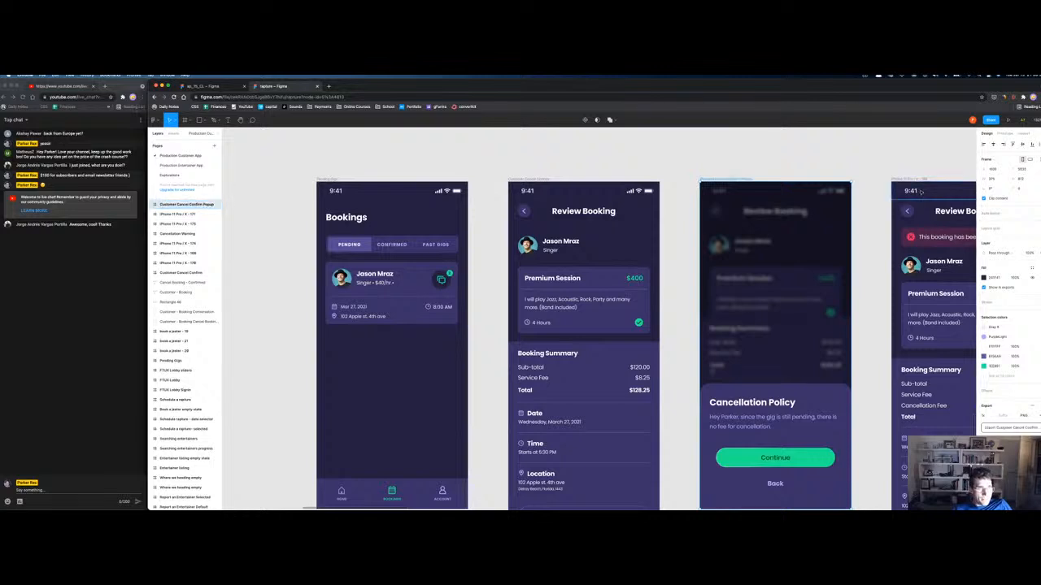
# Step: Shorten the Review Booking screen's name to 'Customer Cancel'
pyautogui.click(543, 179)
pyautogui.press('super+r')
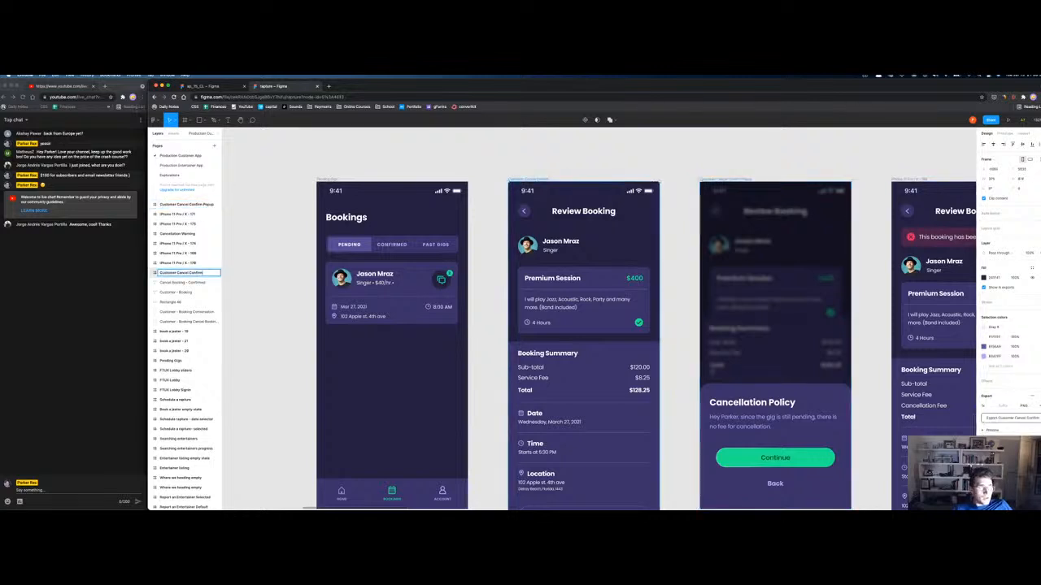
pyautogui.press('BackSpace')
pyautogui.press('BackSpace')
pyautogui.press('BackSpace')
pyautogui.press('BackSpace')
pyautogui.press('BackSpace')
pyautogui.press('BackSpace')
pyautogui.press('BackSpace')
pyautogui.press('BackSpace')
pyautogui.press('Return')
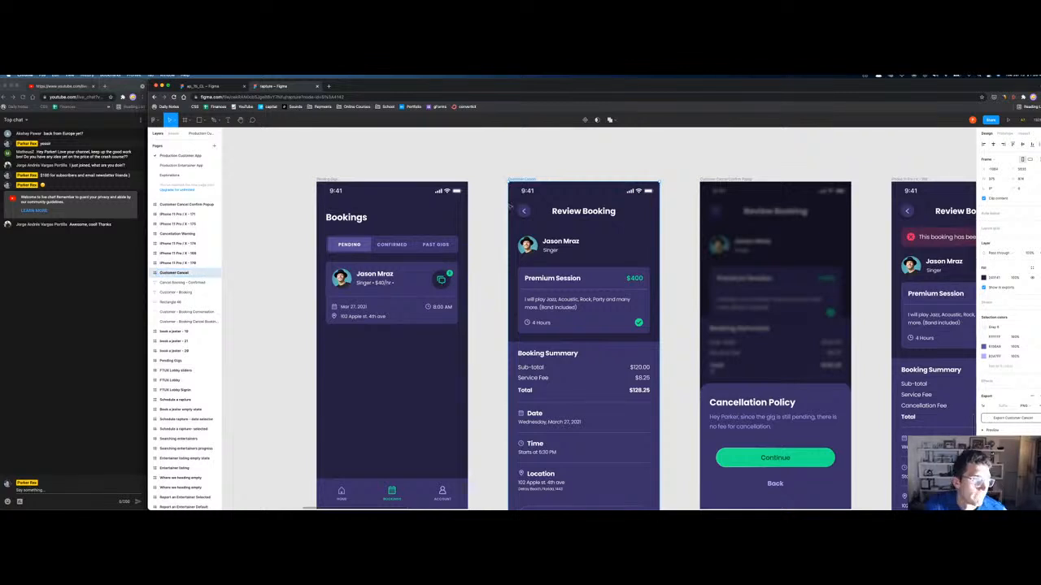
pyautogui.press('-')
pyautogui.press('-')
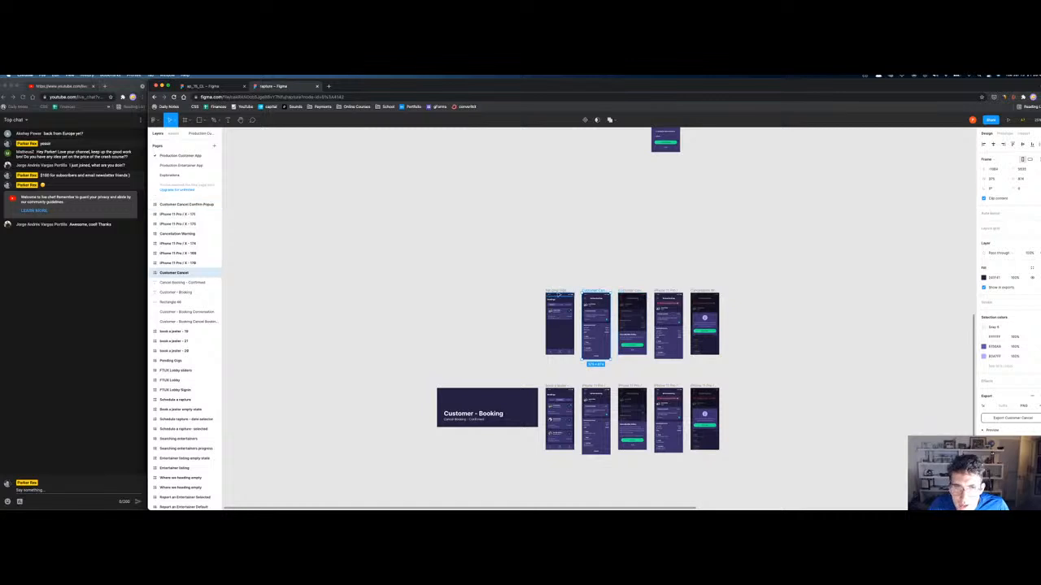
# Step: Cut the three top-row screens and paste them beside the second Customer - Booking title card
pyautogui.keyDown('shift'); pyautogui.click(559, 309); pyautogui.keyUp('shift')
pyautogui.keyDown('shift'); pyautogui.click(627, 294); pyautogui.keyUp('shift')
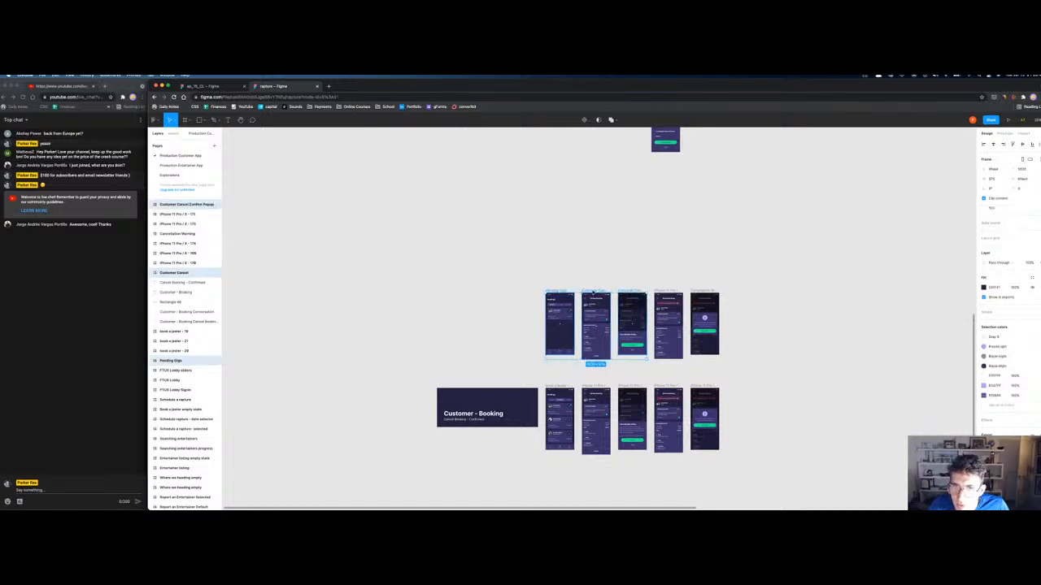
pyautogui.press('super+x')
pyautogui.scroll(10, 598, 318)
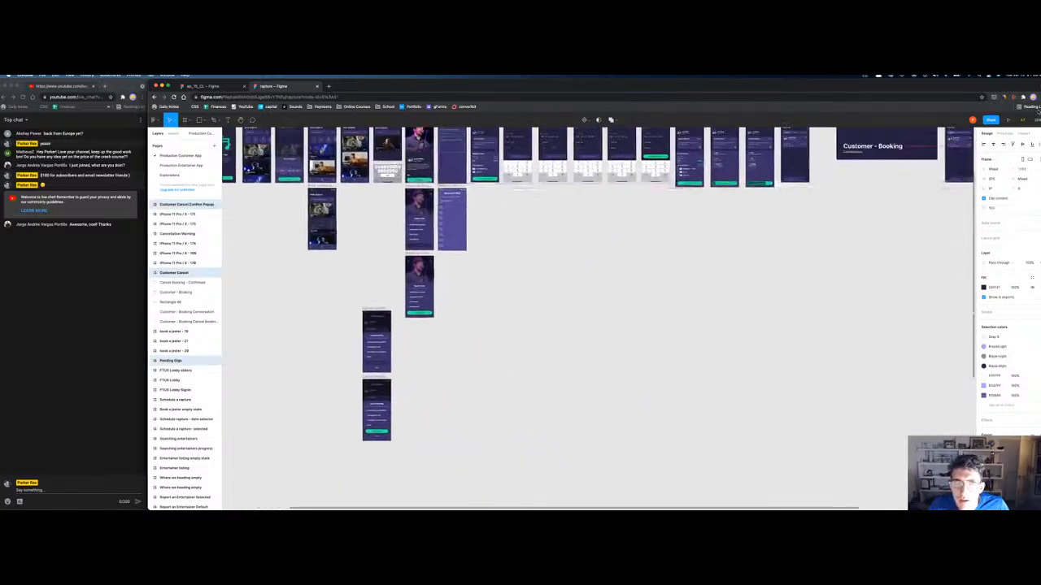
pyautogui.scroll(3, 520, 317)
pyautogui.hscroll(8, 520, 317)
pyautogui.press('super+v')
pyautogui.moveTo(846, 235); pyautogui.dragTo(790, 235)
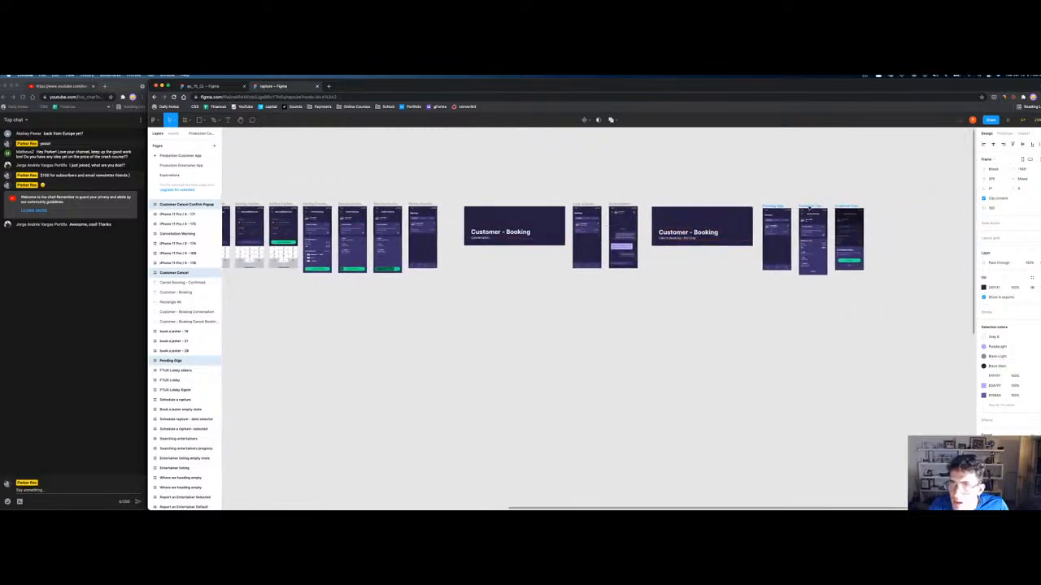
pyautogui.click(672, 346)
pyautogui.hscroll(-4, 569, 358)
pyautogui.scroll(-2, 569, 358)
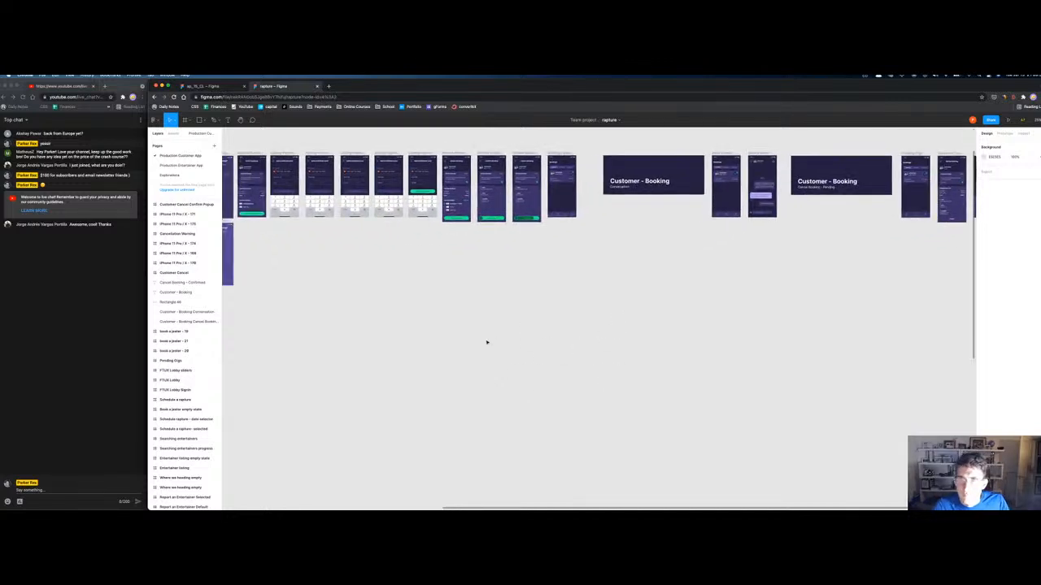
pyautogui.hscroll(-6, 491, 341)
pyautogui.scroll(-1, 491, 341)
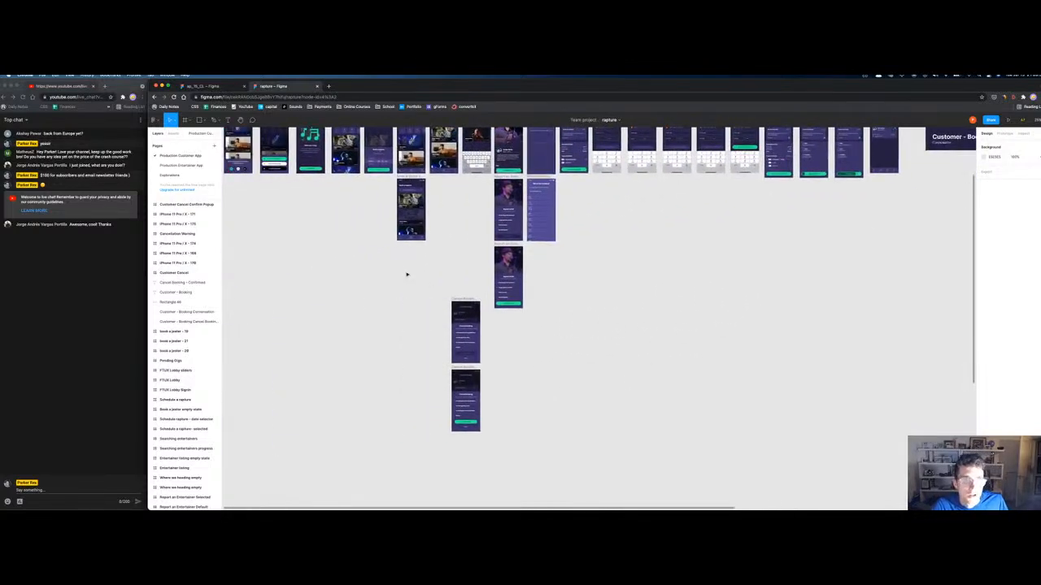
# Step: Rename the cancelled Review Booking screen 'Customer Cancelled' and select it with the cancellation warning screen
pyautogui.moveTo(373, 321); pyautogui.dragTo(630, 166)
pyautogui.press('z')
pyautogui.moveTo(696, 220); pyautogui.dragTo(832, 305)
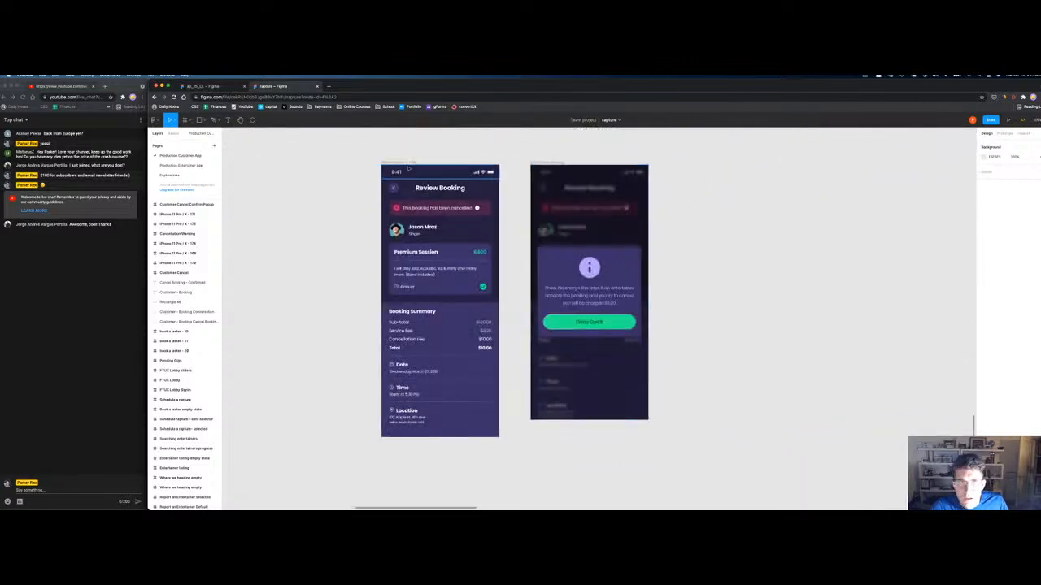
pyautogui.click(402, 163)
pyautogui.press('super+r')
pyautogui.write('C')
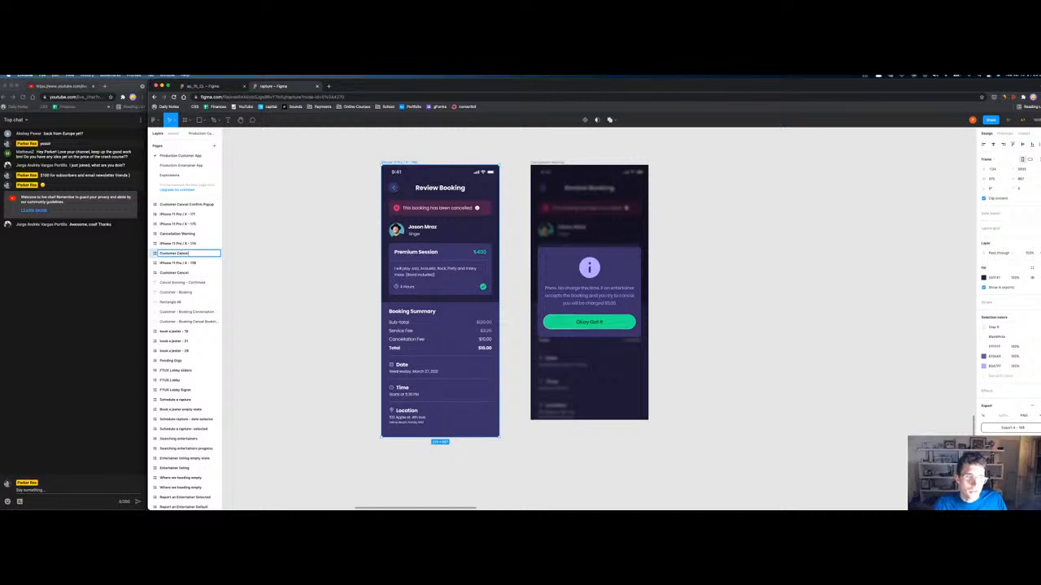
pyautogui.write('ustomer Cancelled')
pyautogui.press('Return')
pyautogui.click(528, 165)
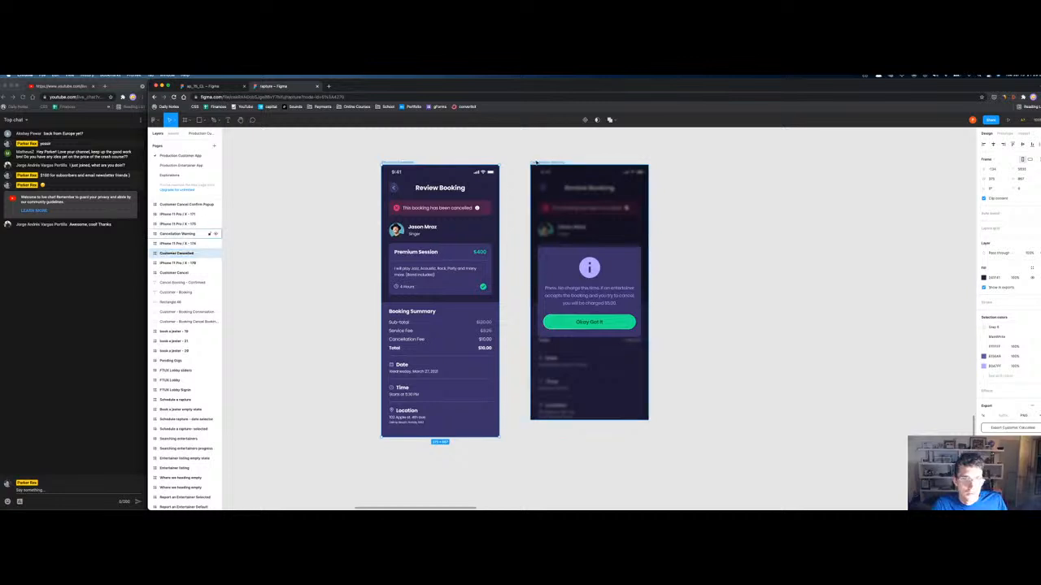
pyautogui.keyDown('shift'); pyautogui.click(177, 253); pyautogui.keyUp('shift')
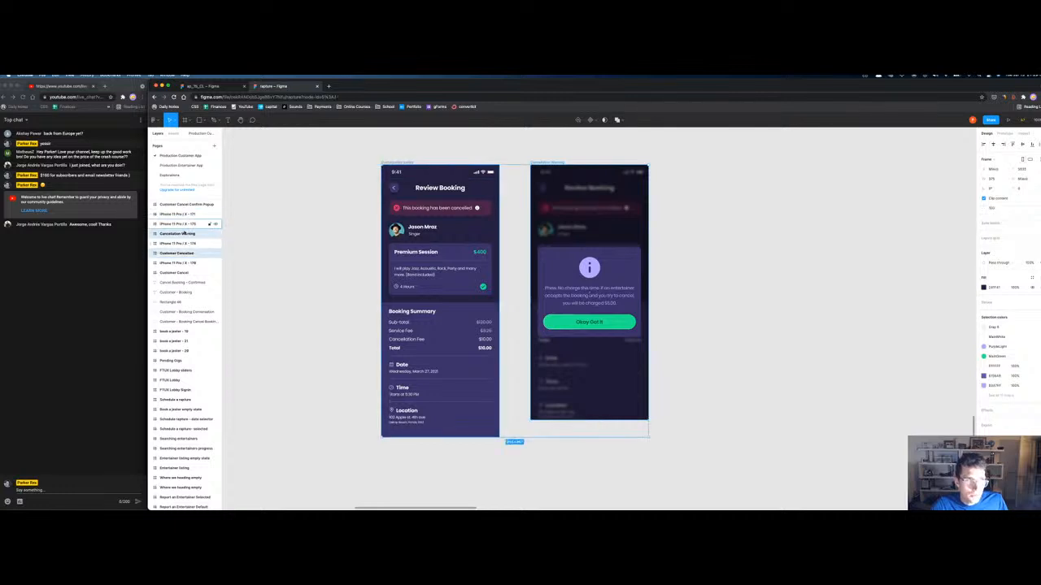
pyautogui.press('-')
pyautogui.press('-')
pyautogui.press('-')
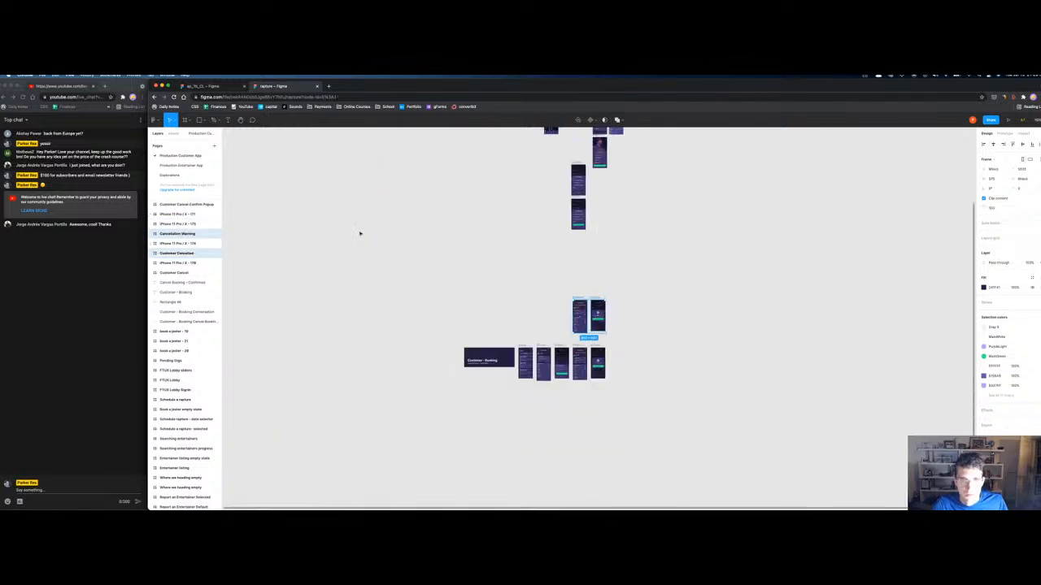
# Step: Move both screens to the end of the upper row and bring the Customer - Booking group into view
pyautogui.moveTo(597, 313)
pyautogui.mouseDown()
pyautogui.moveTo(949, 199)
pyautogui.moveTo(939, 169)
pyautogui.moveTo(860, 222)
pyautogui.moveTo(874, 217)
pyautogui.mouseUp()
pyautogui.click(813, 301)
pyautogui.moveTo(461, 387); pyautogui.dragTo(657, 243)
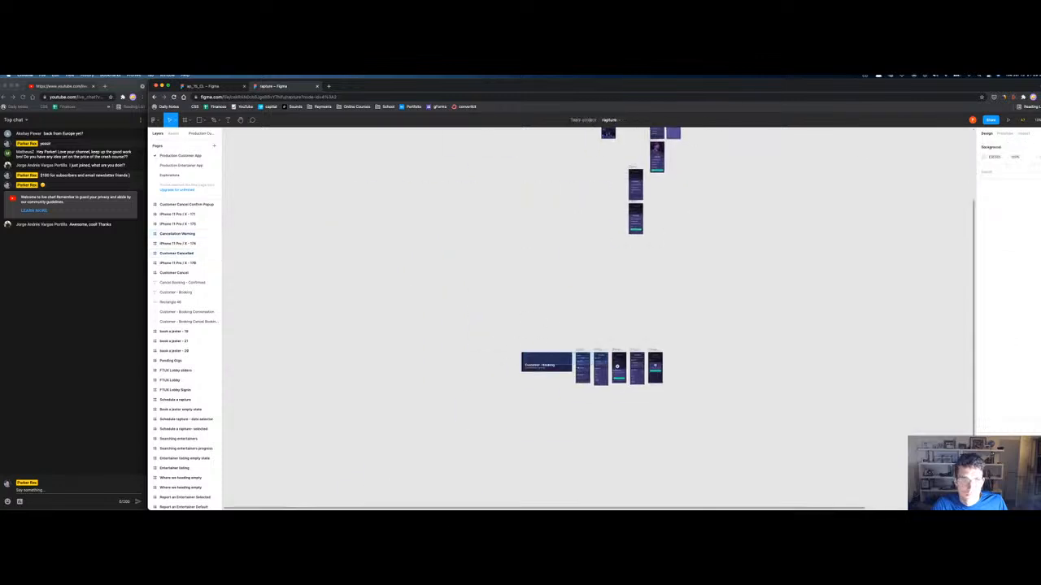
pyautogui.scroll(5, 569, 378)
pyautogui.hscroll(2, 553, 399)
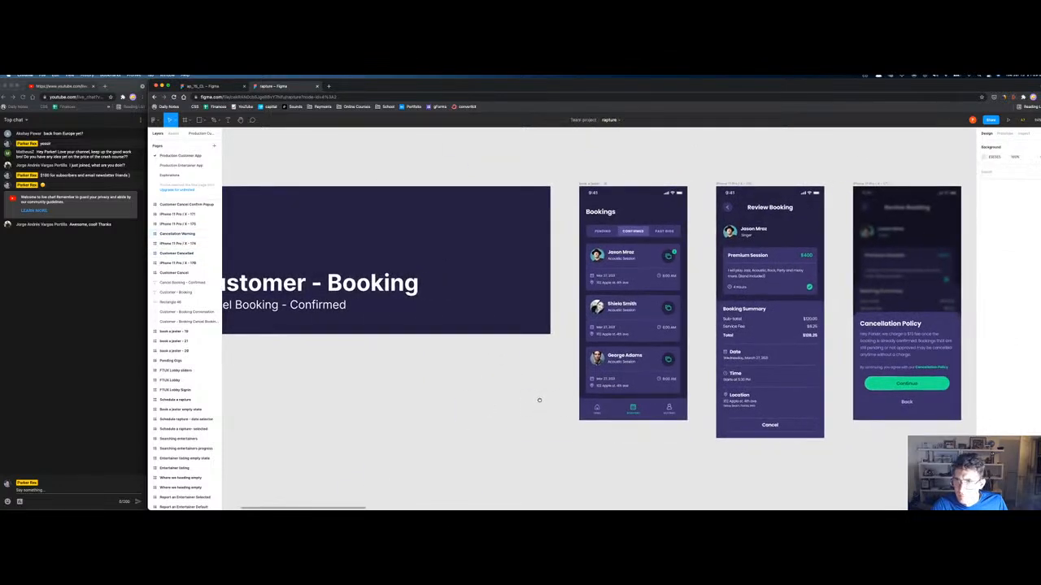
# Step: Group the Customer - Booking title, subtitle and background into one title card and rename it
pyautogui.click(595, 186)
pyautogui.keyDown('shift'); pyautogui.click(717, 183); pyautogui.keyUp('shift')
pyautogui.keyDown('shift'); pyautogui.click(855, 183); pyautogui.keyUp('shift')
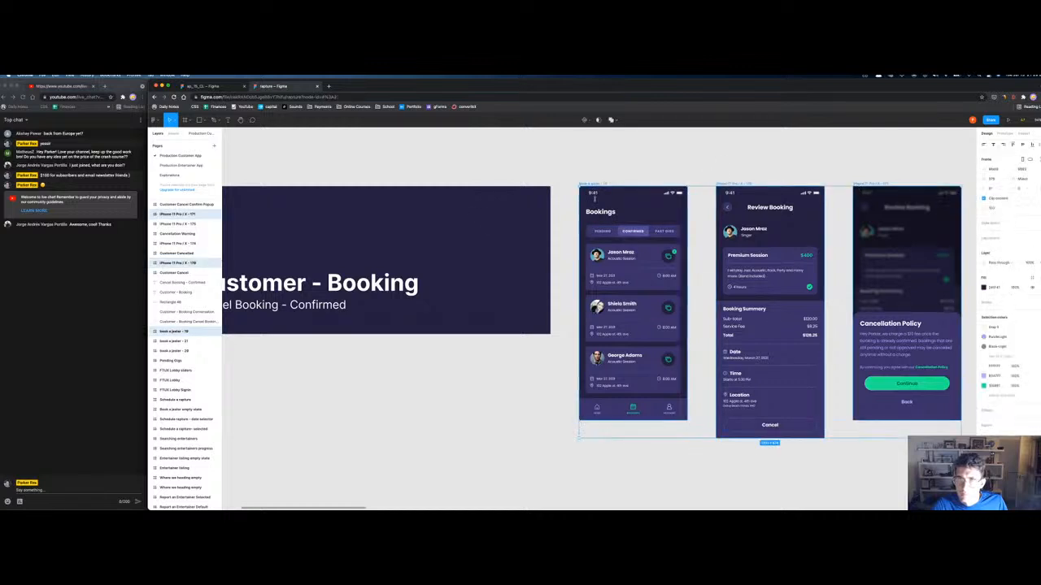
pyautogui.click(318, 286)
pyautogui.keyDown('shift'); pyautogui.click(323, 305); pyautogui.keyUp('shift')
pyautogui.keyDown('shift'); pyautogui.click(342, 319); pyautogui.keyUp('shift')
pyautogui.press('super+g')
pyautogui.press('super+r')
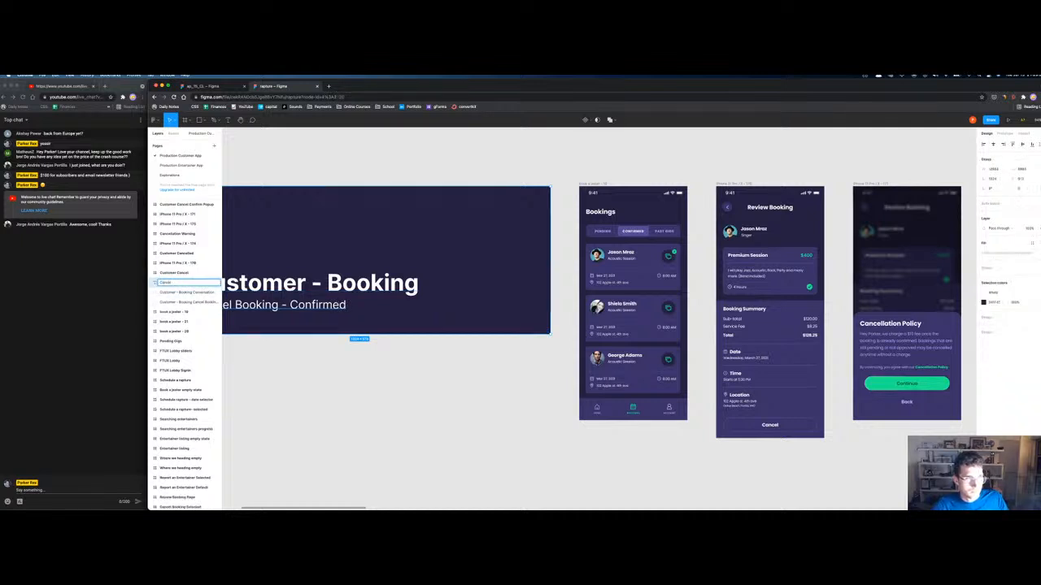
pyautogui.press('Return')
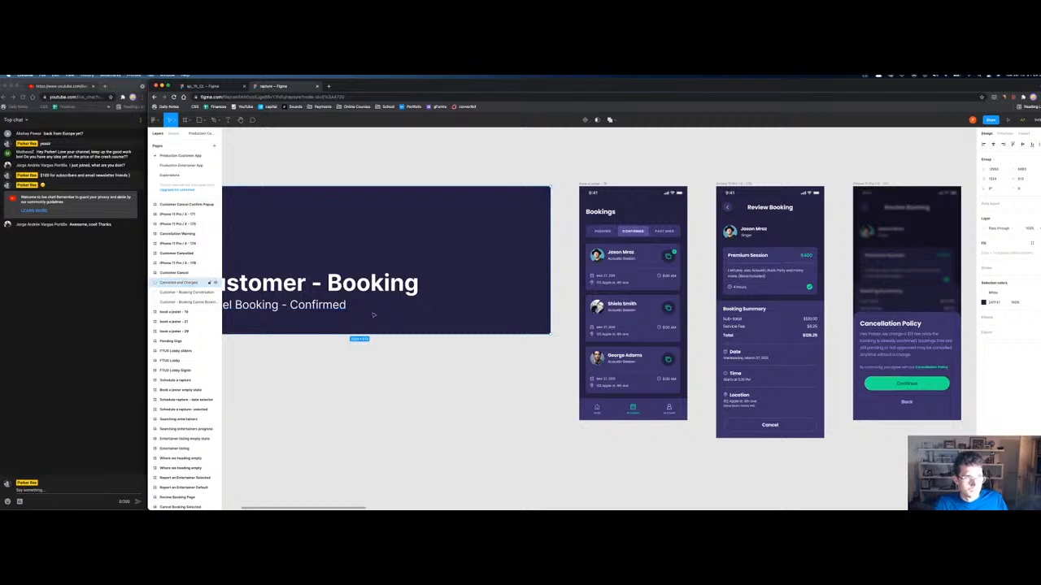
# Step: Delete the Review Booking screen
pyautogui.click(596, 185)
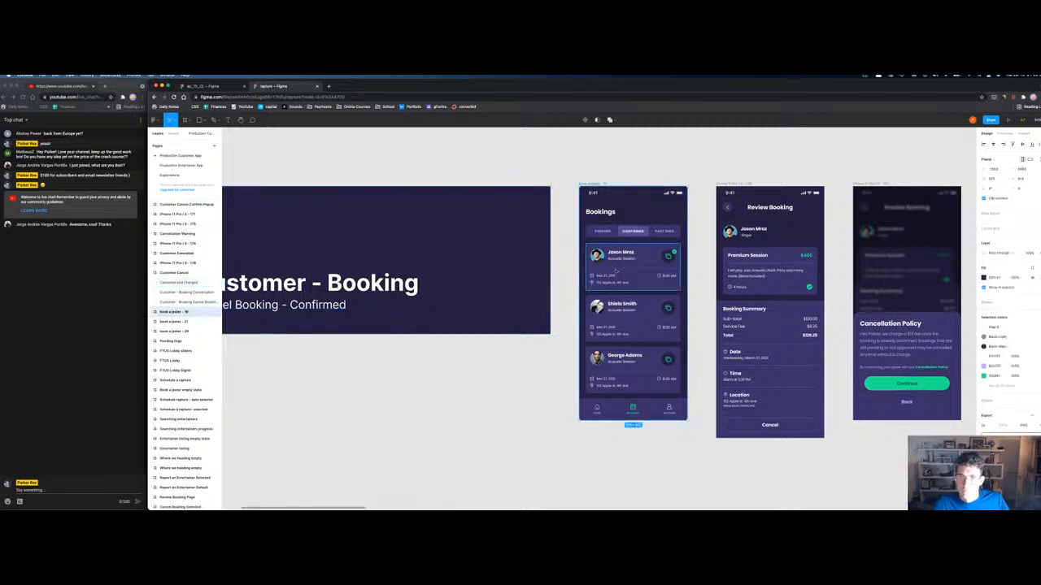
pyautogui.click(727, 185)
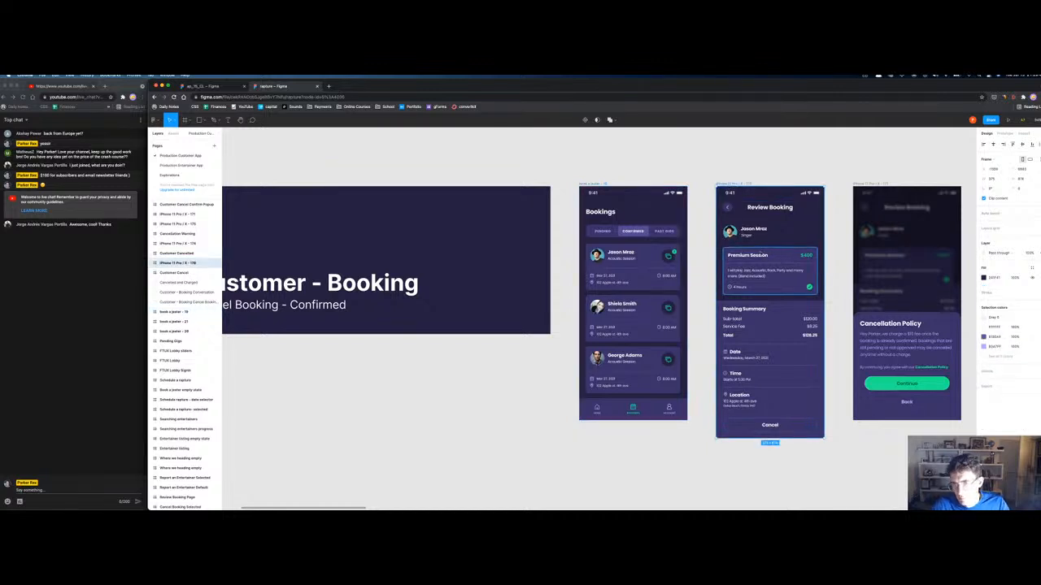
pyautogui.scroll(-2, 761, 252)
pyautogui.press('Delete')
# Step: Rename the Cancellation Policy screen to 'Customer Cancelling and Charged' and move it beside Bookings
pyautogui.doubleClick(177, 214)
pyautogui.write('Cancelling and Charged')
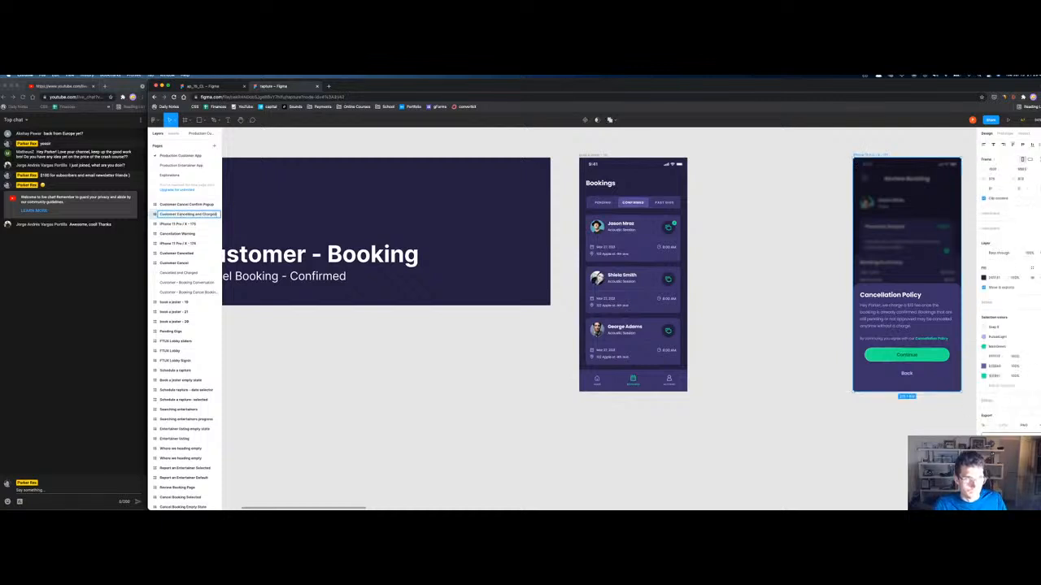
pyautogui.press('Return')
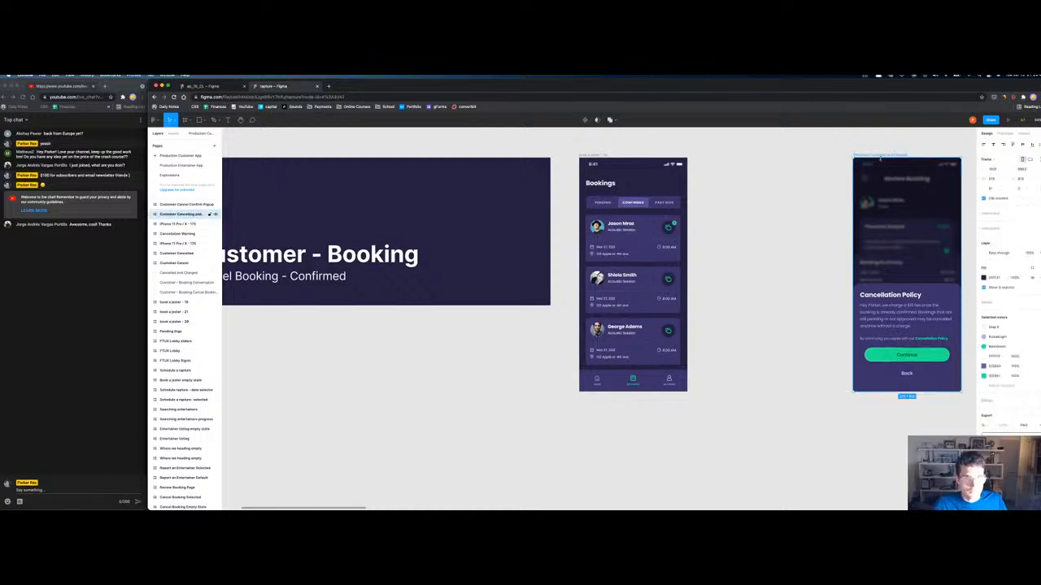
pyautogui.moveTo(895, 155); pyautogui.dragTo(748, 156)
# Step: Delete the Bookings screen and zoom to fit all frames
pyautogui.click(582, 155)
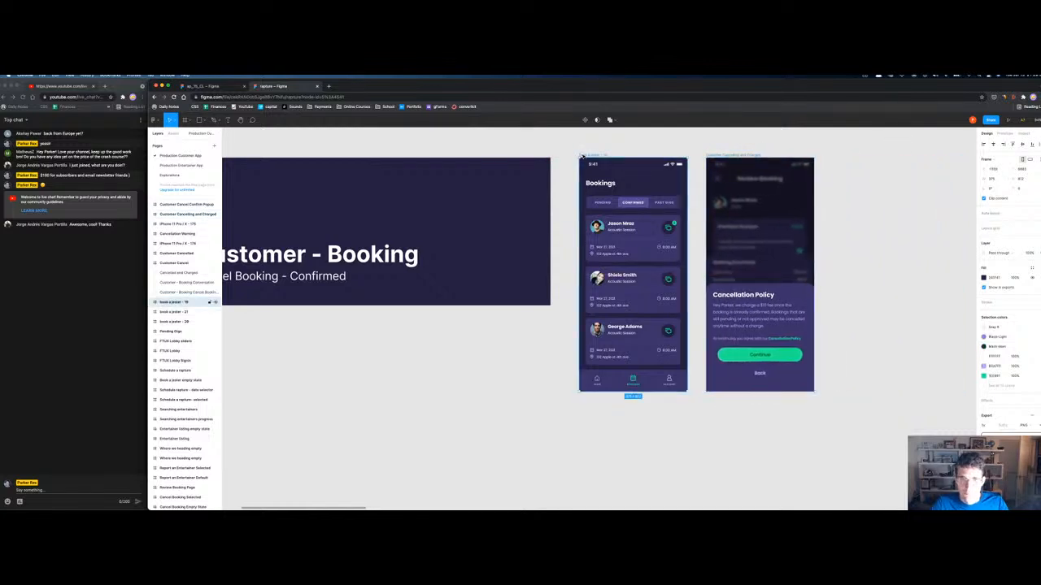
pyautogui.press('Delete')
pyautogui.hotkey('shift', '1')
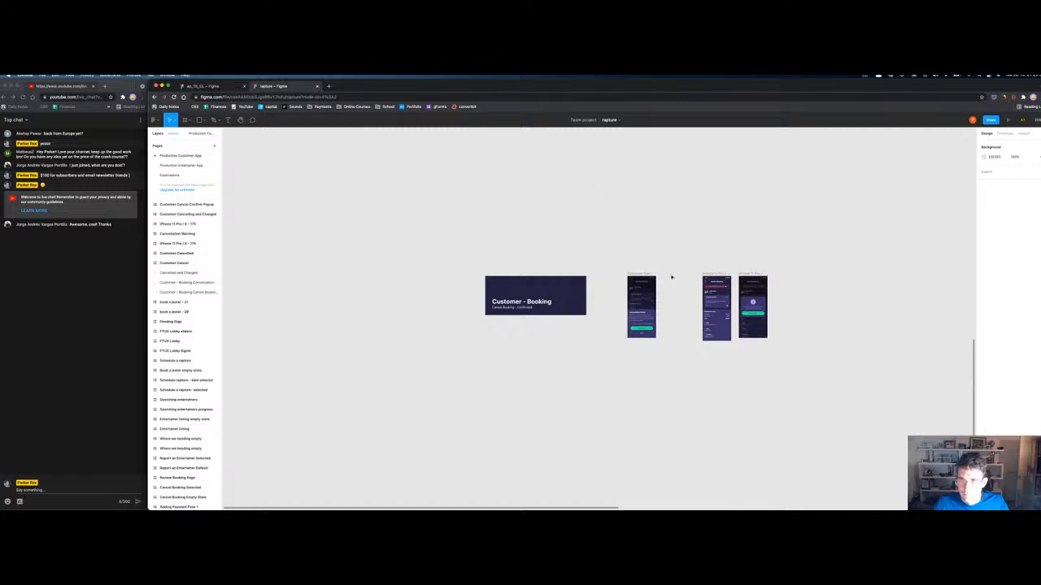
# Step: Move the cancelled Review Booking and cancellation warning screens beside the others
pyautogui.click(701, 275)
pyautogui.moveTo(701, 275); pyautogui.dragTo(670, 273)
pyautogui.moveTo(745, 277); pyautogui.dragTo(701, 274)
pyautogui.scroll(5, 728, 269)
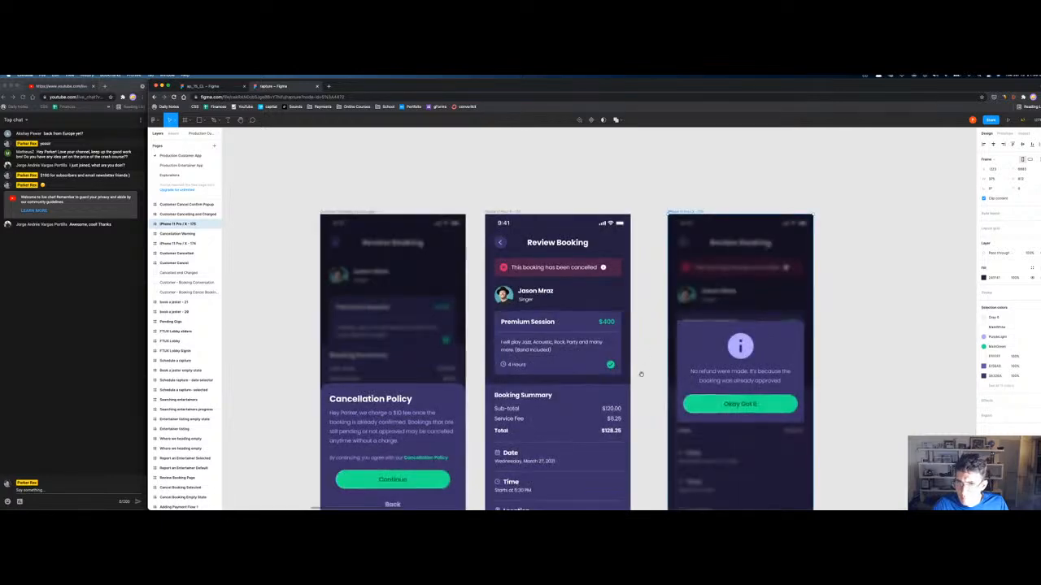
pyautogui.moveTo(641, 374); pyautogui.dragTo(706, 299)
# Step: Undo the moves and deletions to bring back the Bookings and Review Booking screens
pyautogui.press('super+z')
pyautogui.press('super+z')
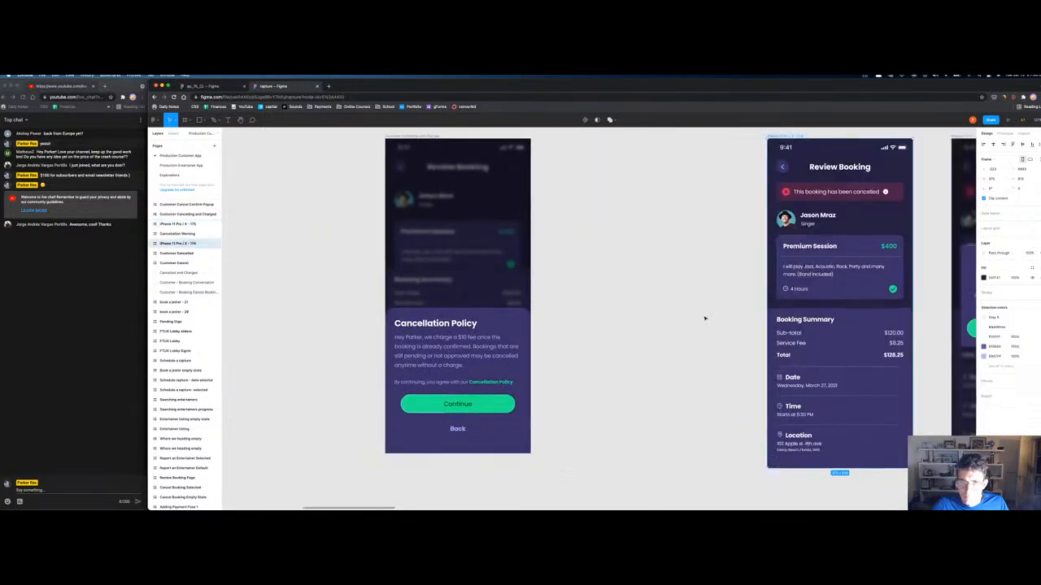
pyautogui.press('super+z')
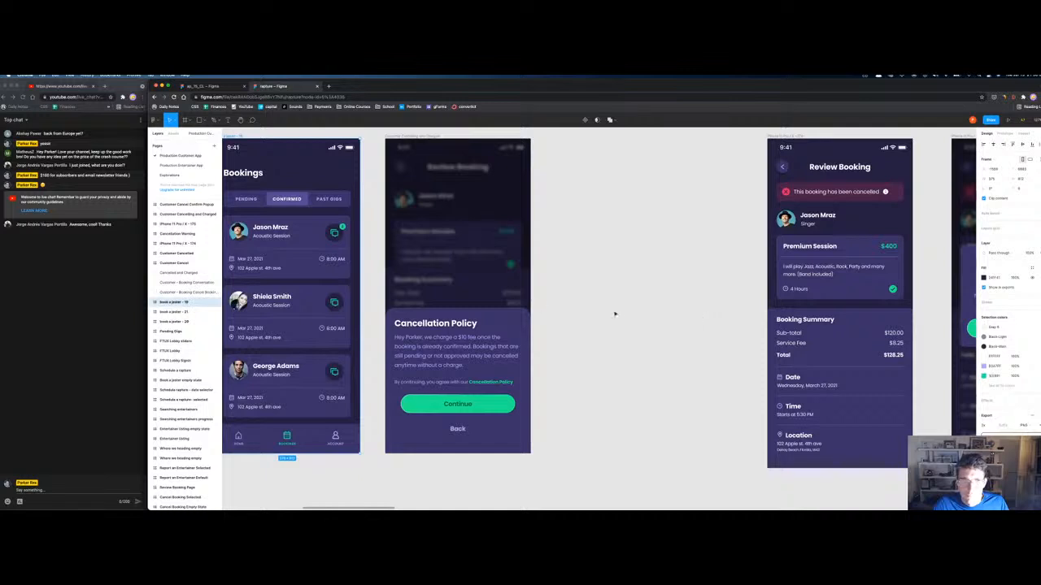
pyautogui.scroll(-5, 618, 315)
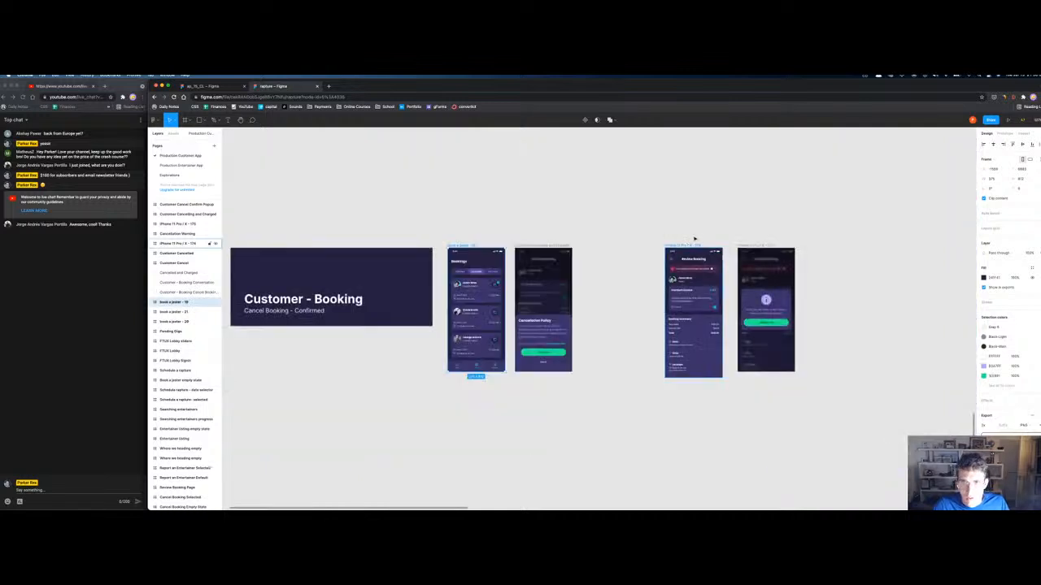
pyautogui.moveTo(692, 245); pyautogui.dragTo(619, 247)
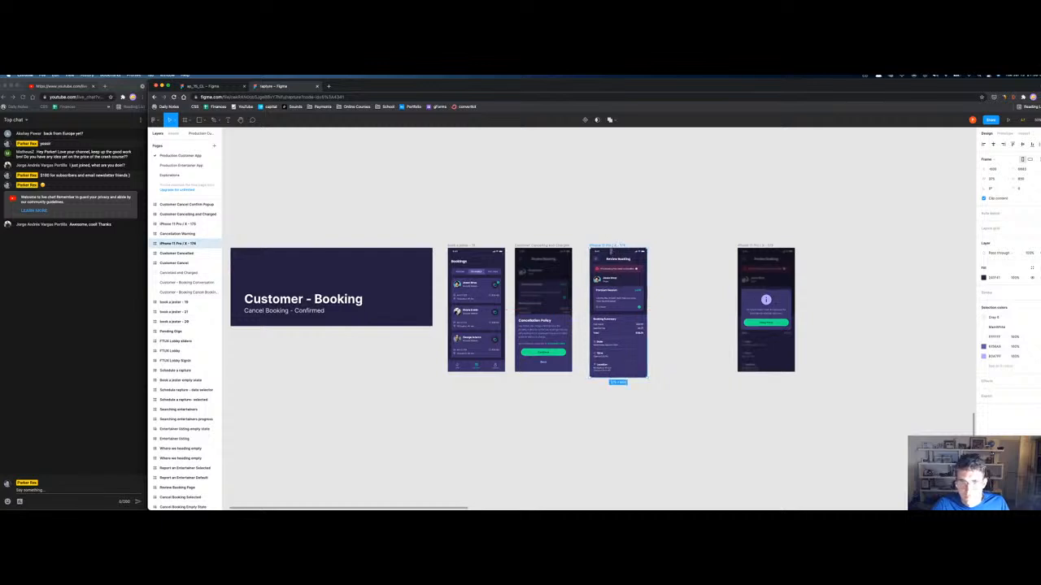
pyautogui.press('super+z')
pyautogui.press('super+z')
pyautogui.press('super+z')
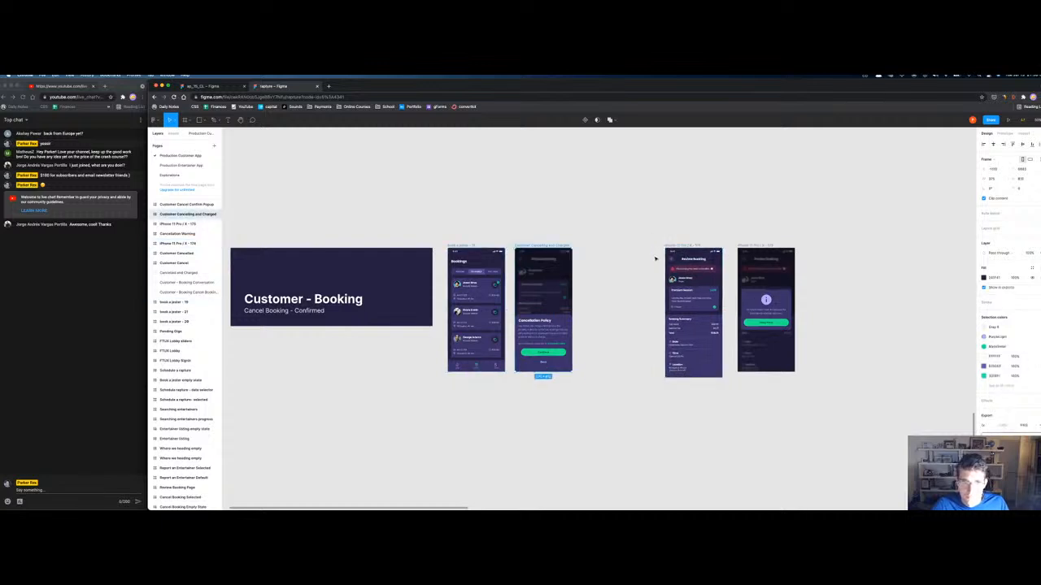
pyautogui.press('super+z')
pyautogui.press('super+z')
pyautogui.press('super+z')
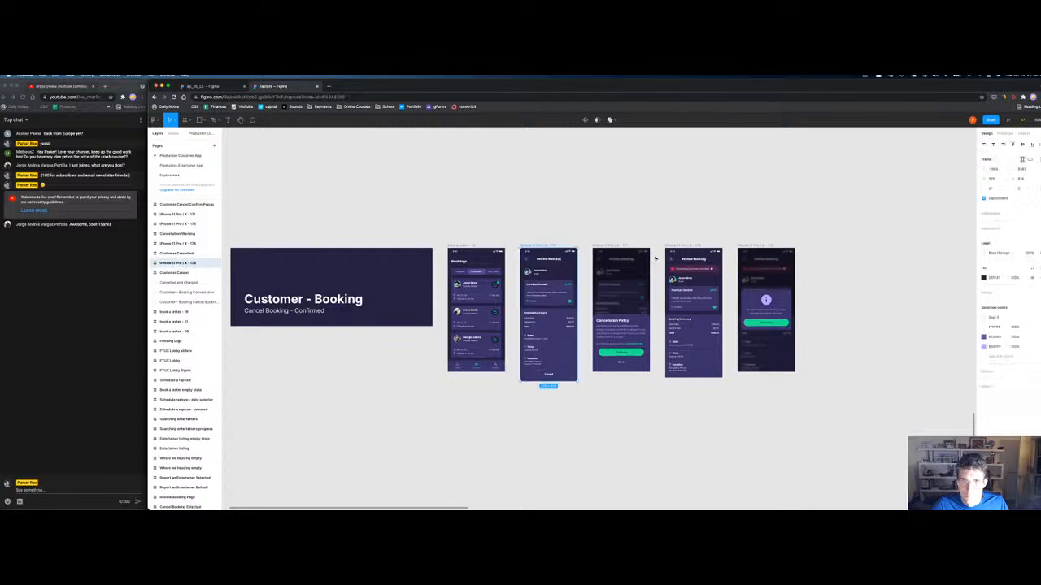
# Step: Select the Customer - Booking title card together with its five screens
pyautogui.click(343, 247)
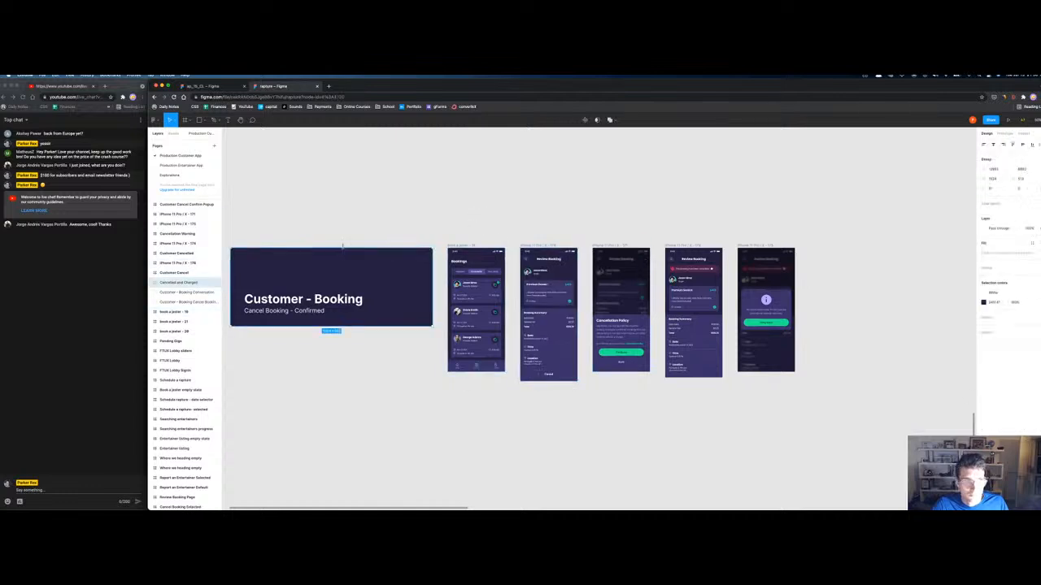
pyautogui.keyDown('shift'); pyautogui.click(475, 259); pyautogui.keyUp('shift')
pyautogui.keyDown('shift'); pyautogui.click(549, 254); pyautogui.keyUp('shift')
pyautogui.keyDown('shift'); pyautogui.click(630, 247); pyautogui.keyUp('shift')
pyautogui.keyDown('shift'); pyautogui.click(691, 252); pyautogui.keyUp('shift')
pyautogui.keyDown('shift'); pyautogui.click(764, 252); pyautogui.keyUp('shift')
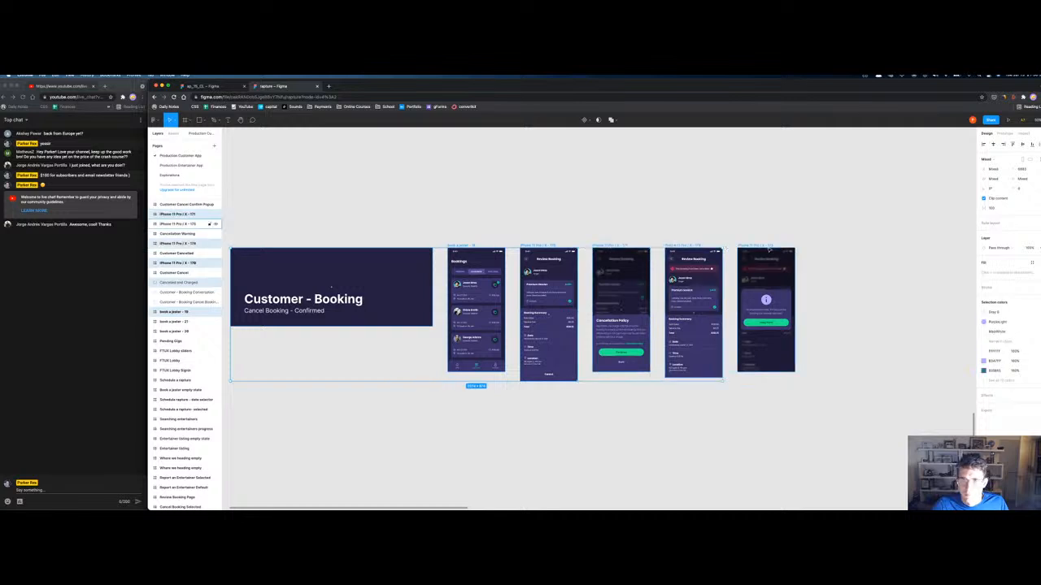
# Step: Move the selected Cancel Booking - Confirmed group to the right end of the main row
pyautogui.scroll(-3, 173, 225)
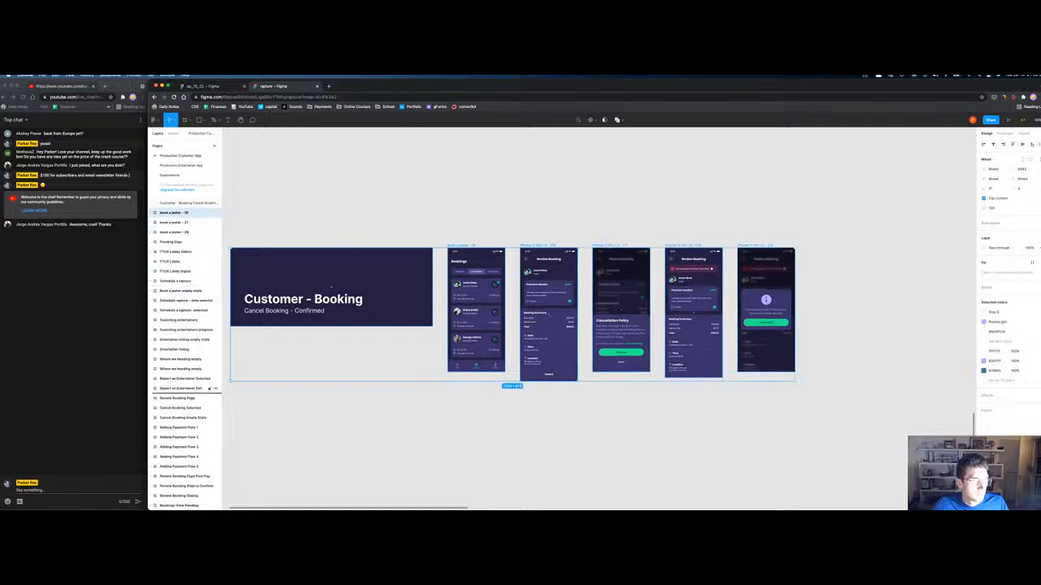
pyautogui.scroll(-2, 163, 488)
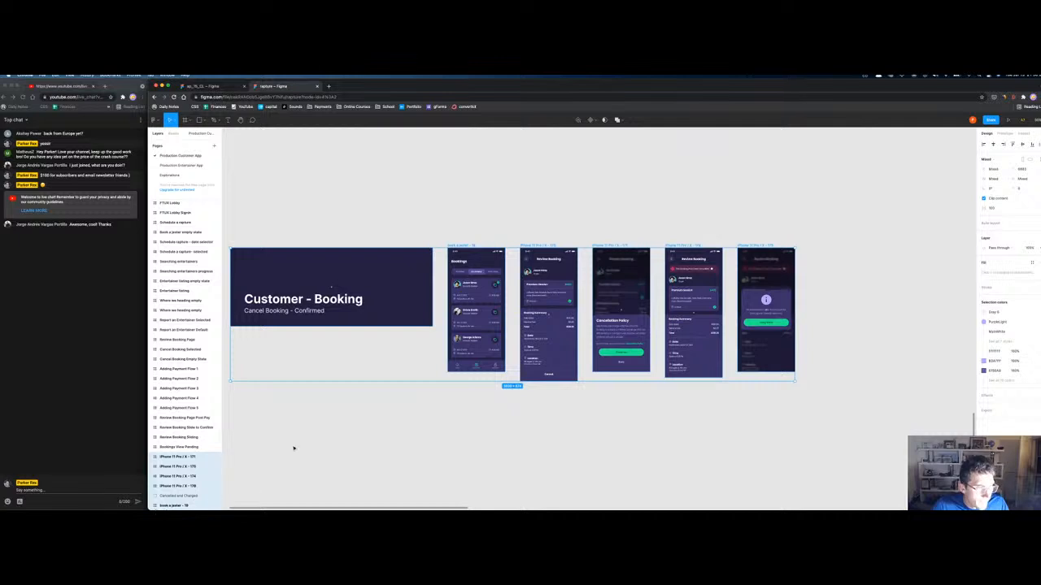
pyautogui.press('-')
pyautogui.press('-')
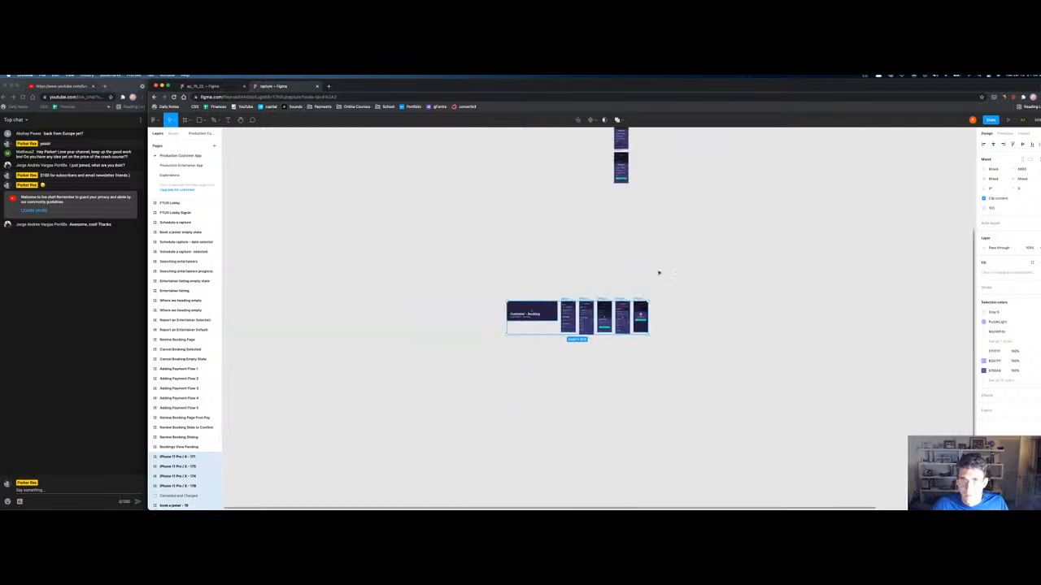
pyautogui.scroll(3, 610, 292)
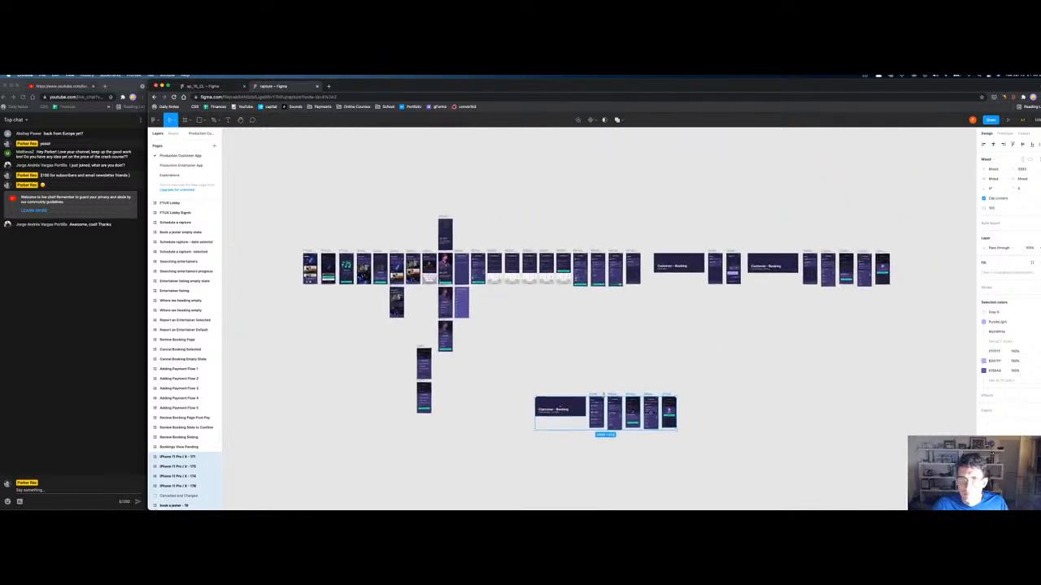
pyautogui.moveTo(613, 394); pyautogui.dragTo(758, 278)
pyautogui.click(585, 362)
# Step: Select the Customer Cancel Confirm Popup frame, then the whole Cancel Booking - Pending section
pyautogui.scroll(5, 630, 285)
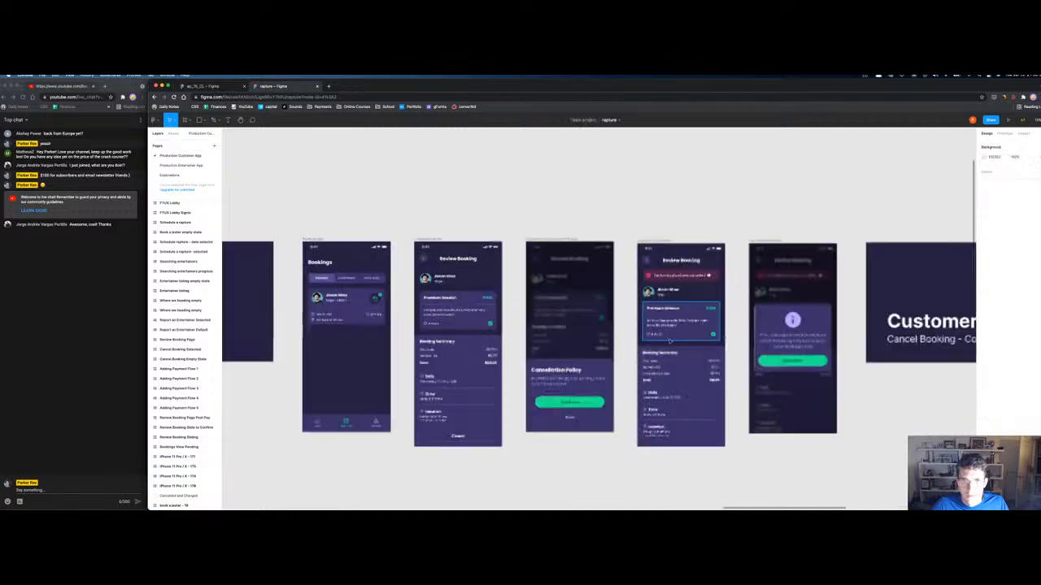
pyautogui.hscroll(-5, 301, 223)
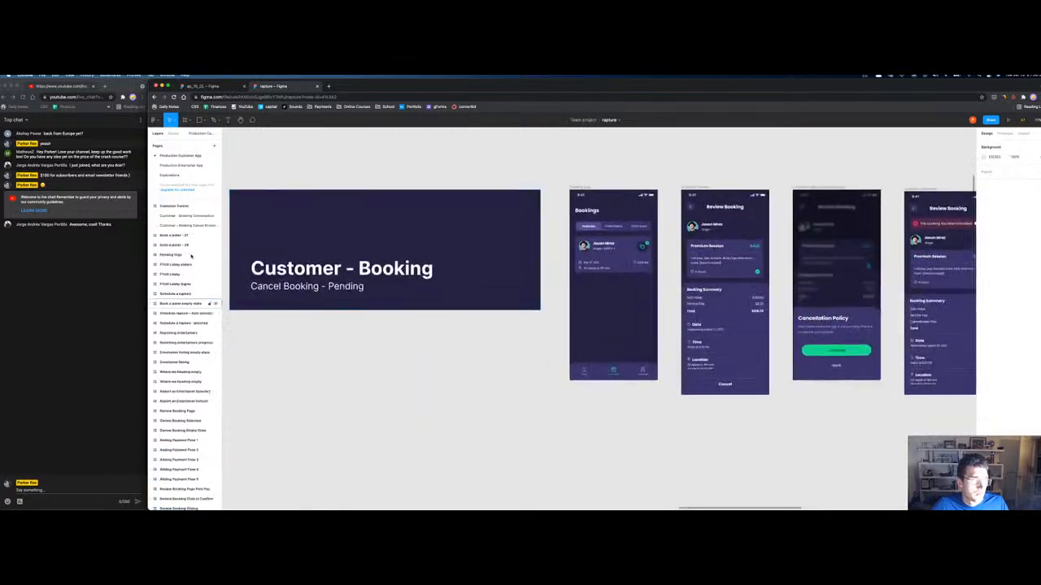
pyautogui.click(183, 205)
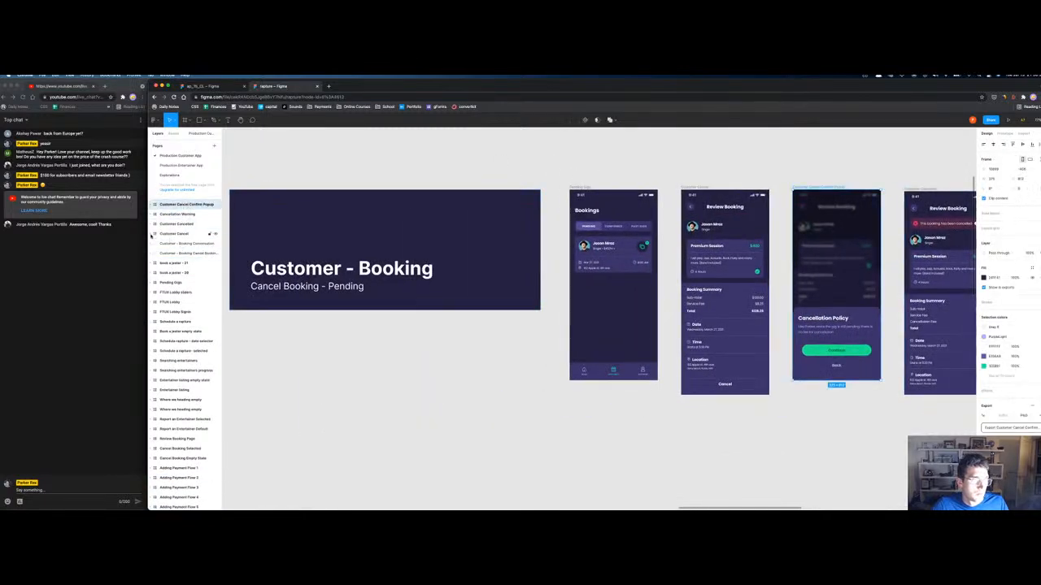
pyautogui.click(166, 243)
pyautogui.scroll(-3, 170, 261)
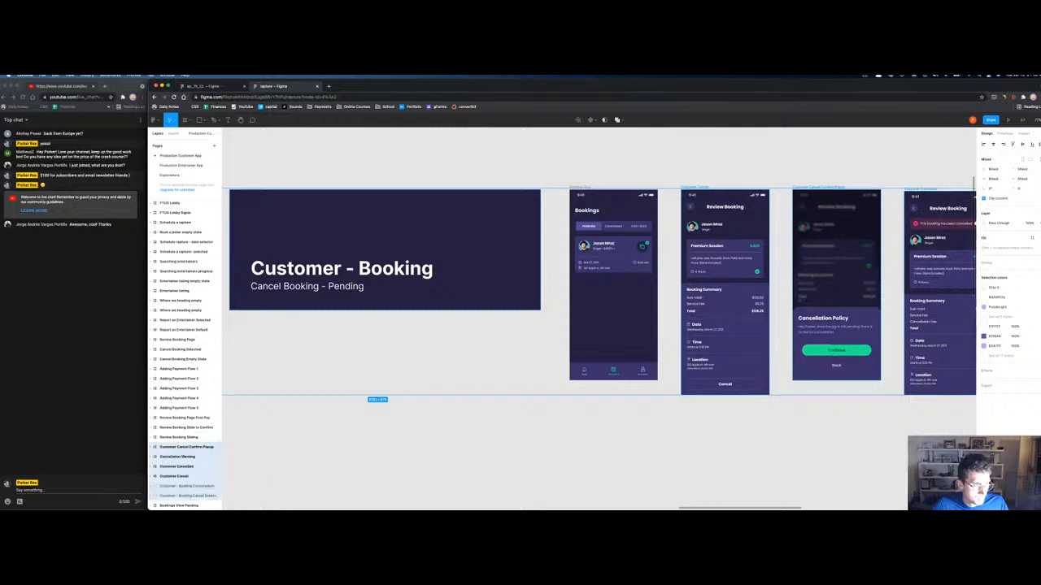
# Step: Delete the Customer - Booking Conversation title frame
pyautogui.press('-')
pyautogui.press('-')
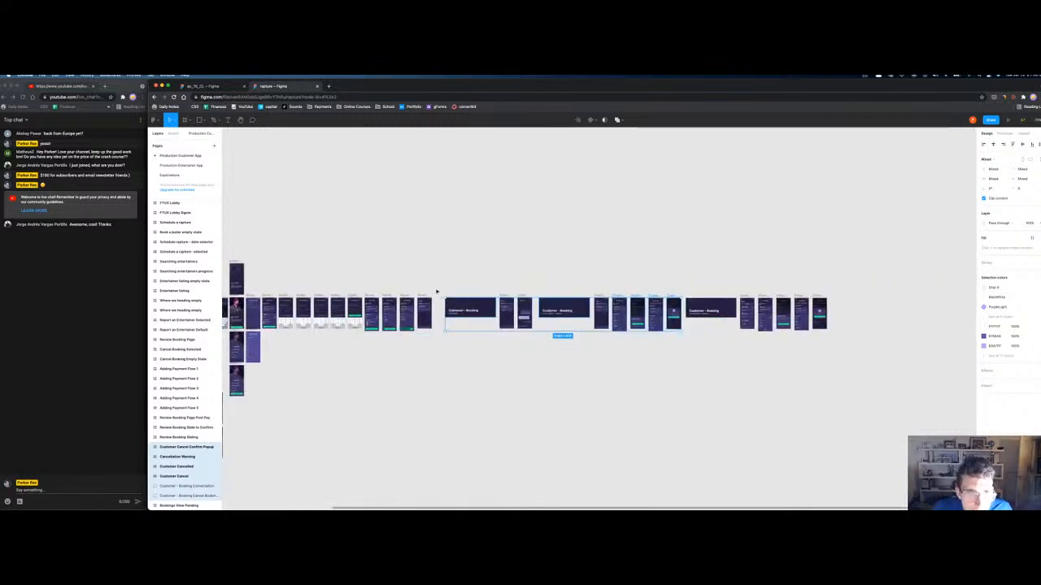
pyautogui.click(424, 296)
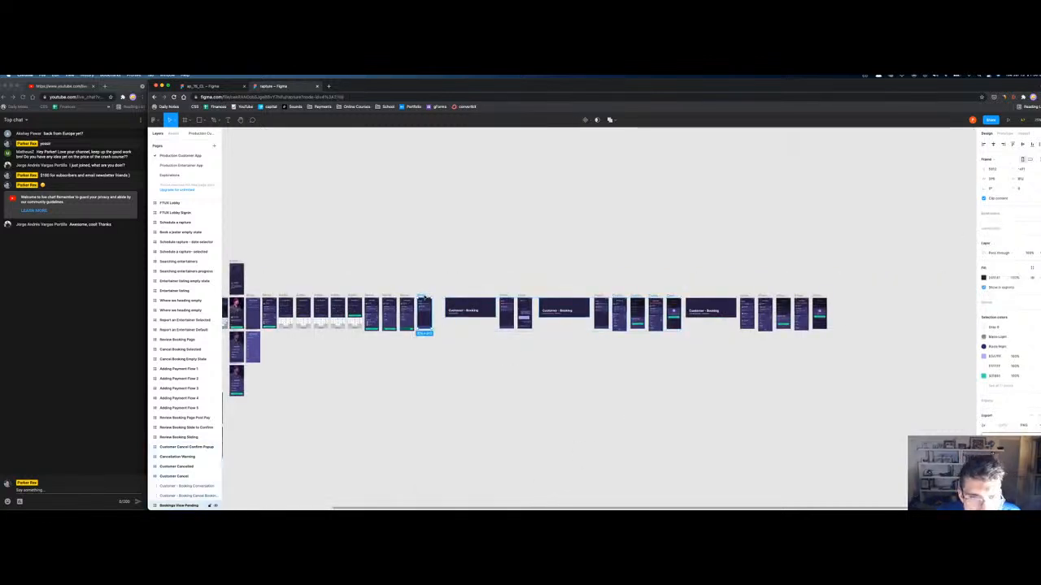
pyautogui.click(459, 298)
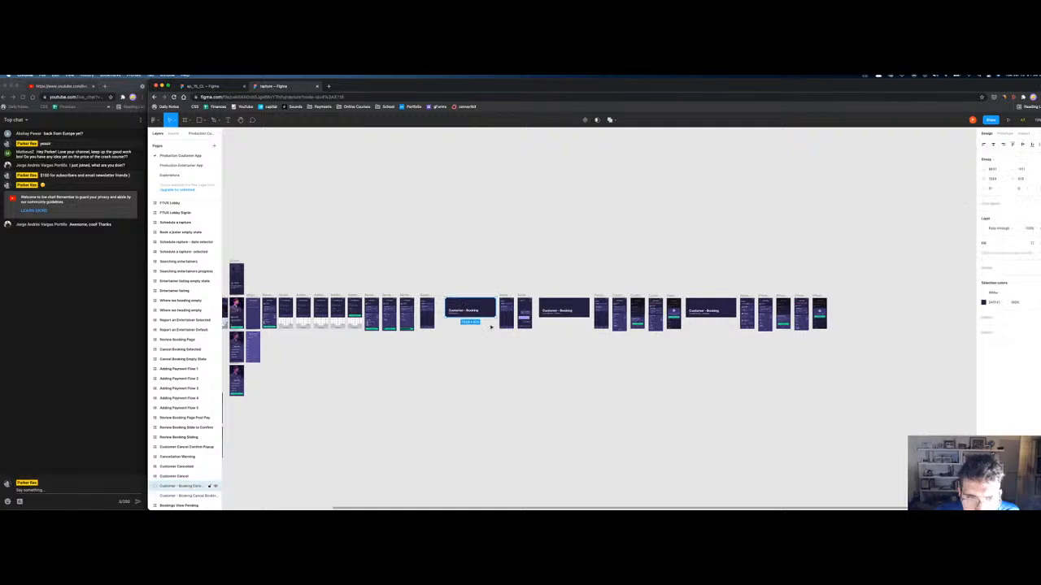
pyautogui.scroll(5, 415, 286)
pyautogui.hscroll(3, 569, 242)
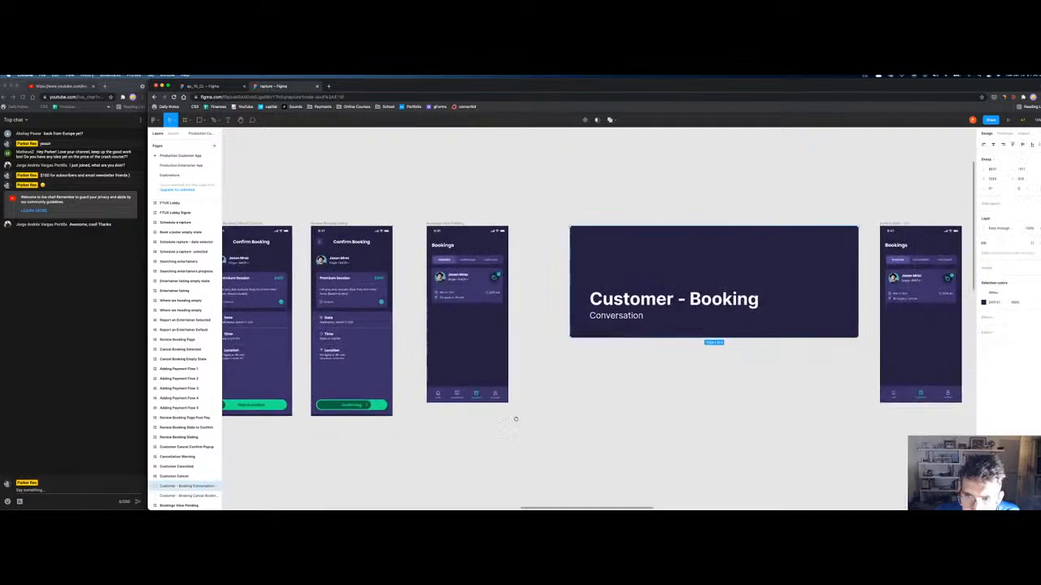
pyautogui.press('Delete')
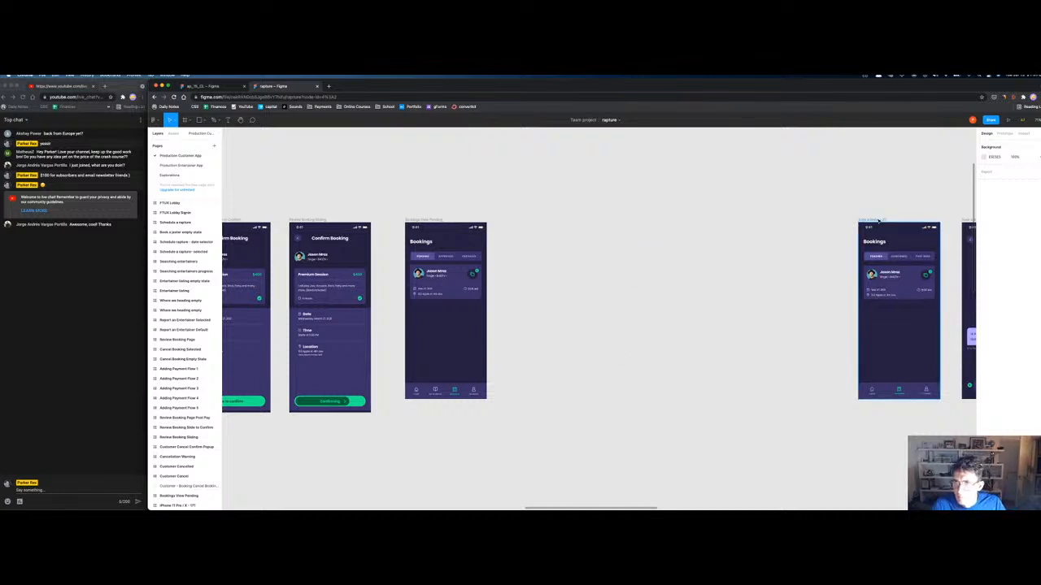
# Step: Move the right Bookings frame to the centre and delete the duplicate middle Bookings frame
pyautogui.moveTo(880, 220); pyautogui.dragTo(527, 363)
pyautogui.hotkey('ctrl', 'x')
pyautogui.hotkey('ctrl', 'v')
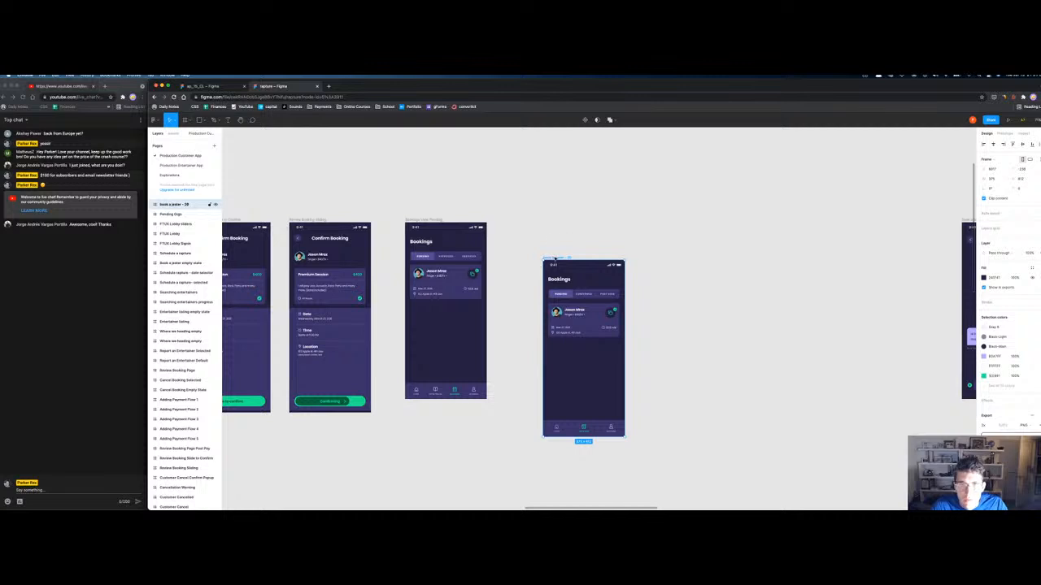
pyautogui.click(574, 429)
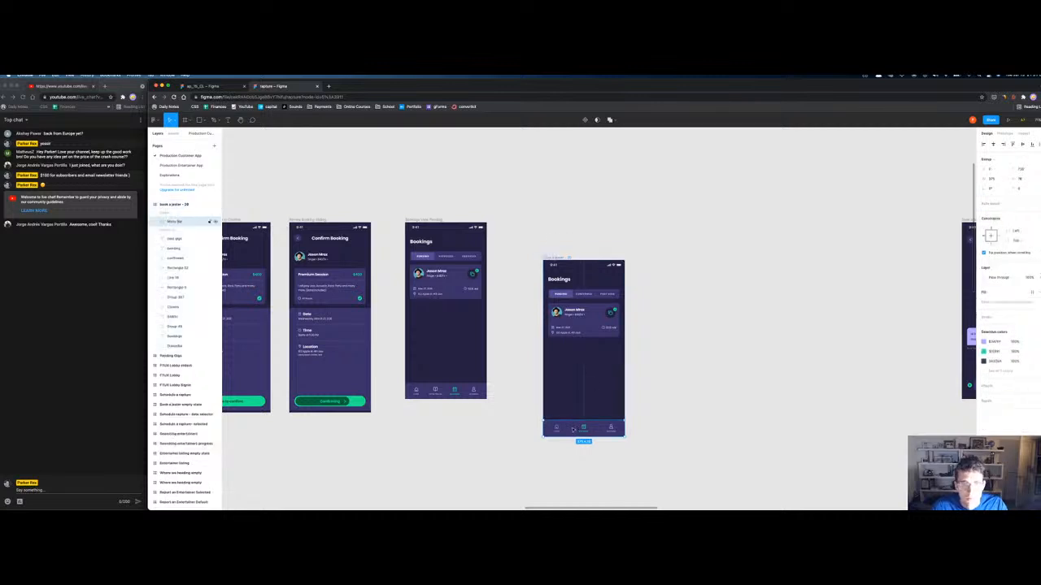
pyautogui.click(553, 257)
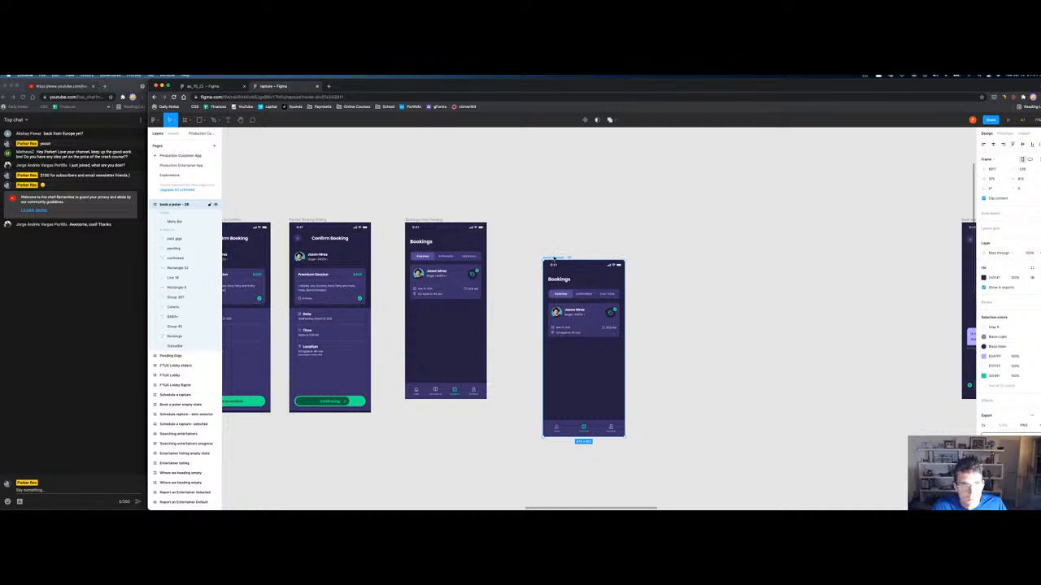
pyautogui.click(430, 221)
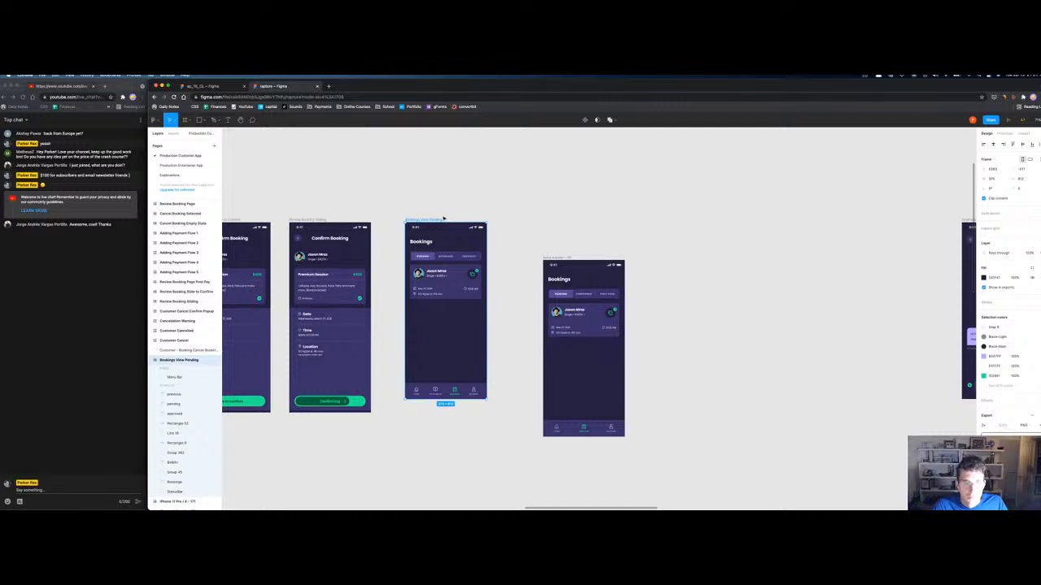
pyautogui.press('BackSpace')
# Step: Rename the remaining frame 'Booking Pending' and place it next to Confirm Booking
pyautogui.click(551, 257)
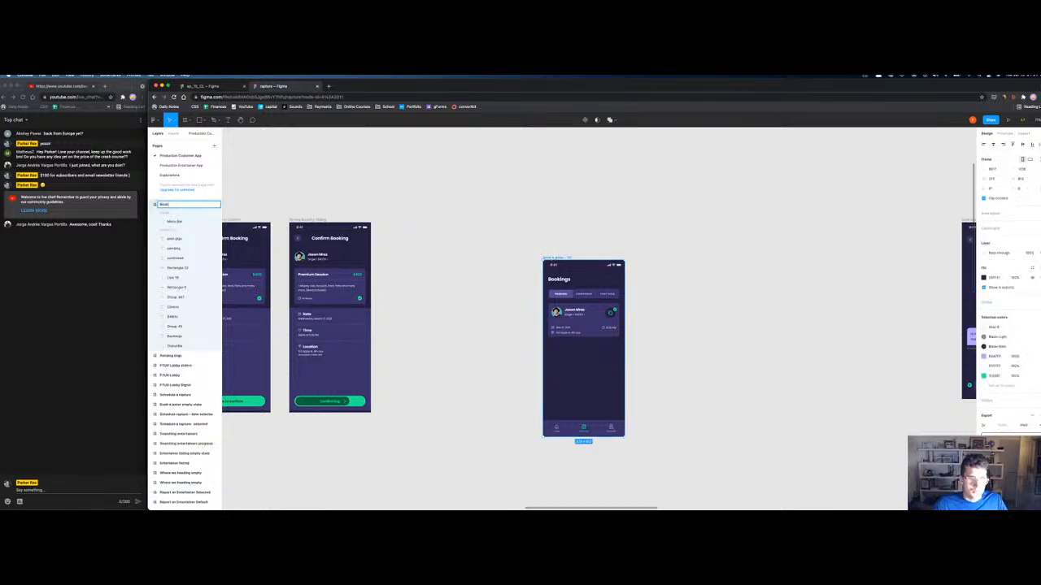
pyautogui.write('ng Pendi')
pyautogui.press('Return')
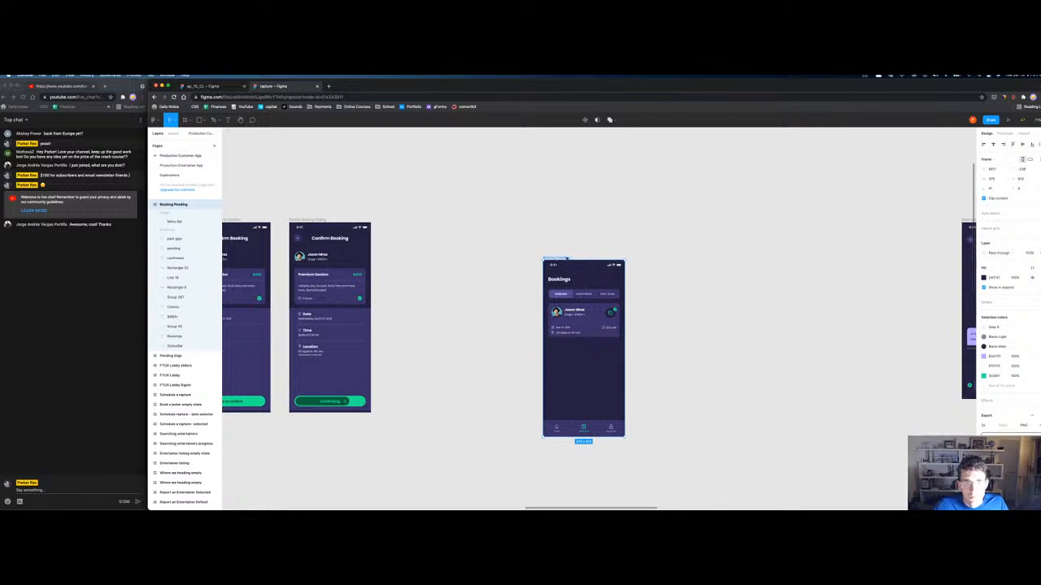
pyautogui.moveTo(566, 258); pyautogui.dragTo(412, 221)
# Step: Place the chat screen below Booking Pending and name it 'Chatting with entertainer'
pyautogui.click(679, 340)
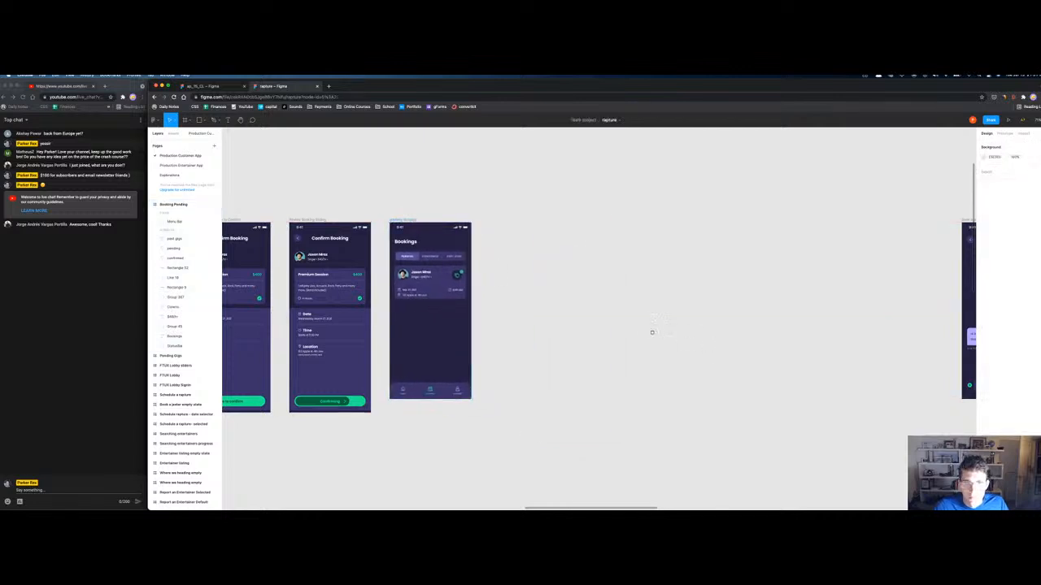
pyautogui.hscroll(4, 678, 340)
pyautogui.moveTo(801, 207); pyautogui.dragTo(370, 289)
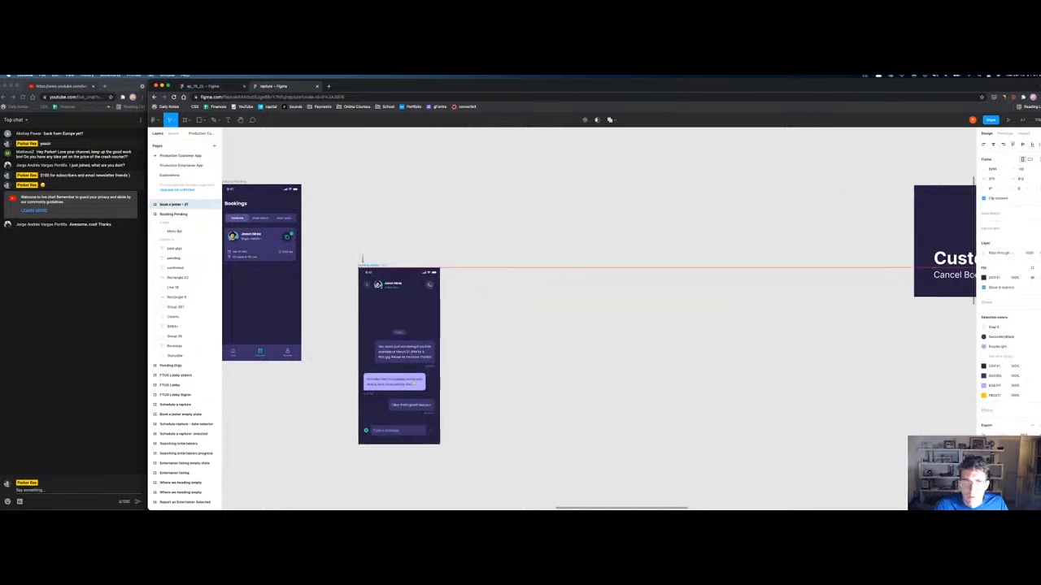
pyautogui.hscroll(-3, 577, 166)
pyautogui.scroll(-1, 577, 166)
pyautogui.moveTo(611, 200); pyautogui.dragTo(474, 320)
pyautogui.press('super+r')
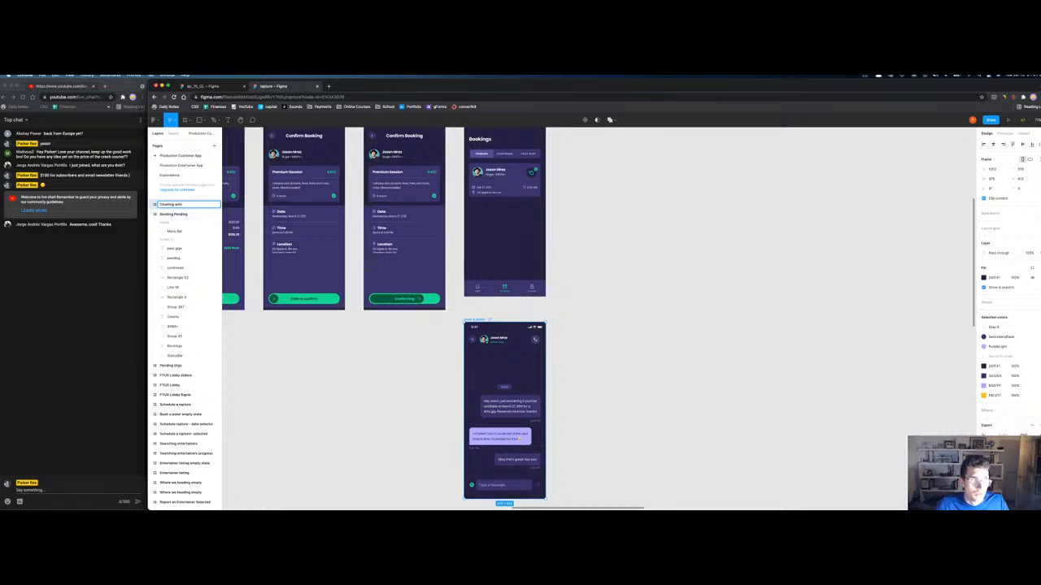
pyautogui.write('Chatting with entertainer')
pyautogui.press('Return')
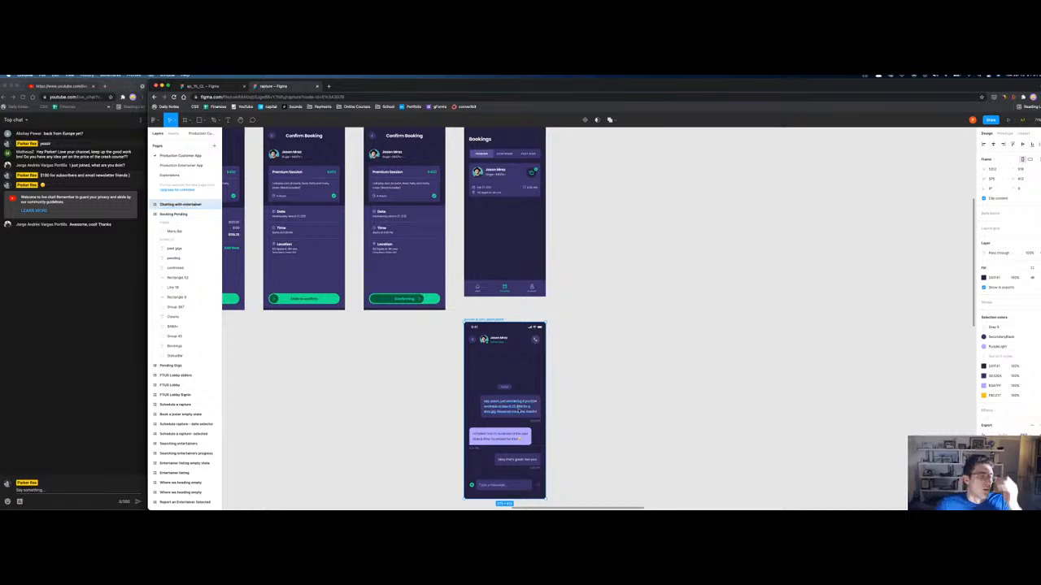
# Step: Move the Chatting with entertainer and Booking Pending layers below Review Booking Sliding
pyautogui.scroll(2, 599, 319)
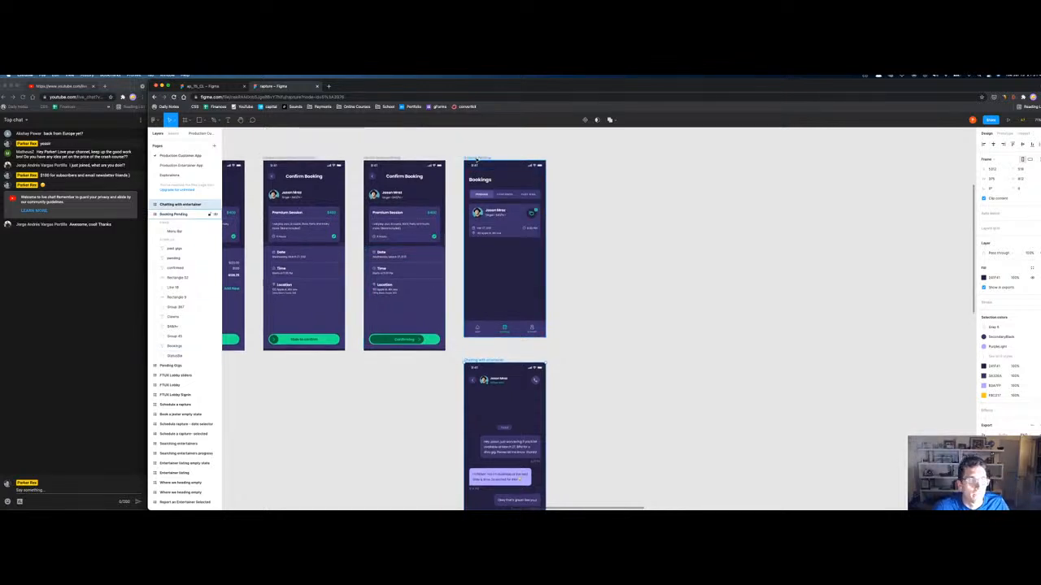
pyautogui.keyDown('shift'); pyautogui.click(189, 215); pyautogui.keyUp('shift')
pyautogui.scroll(-1, 192, 293)
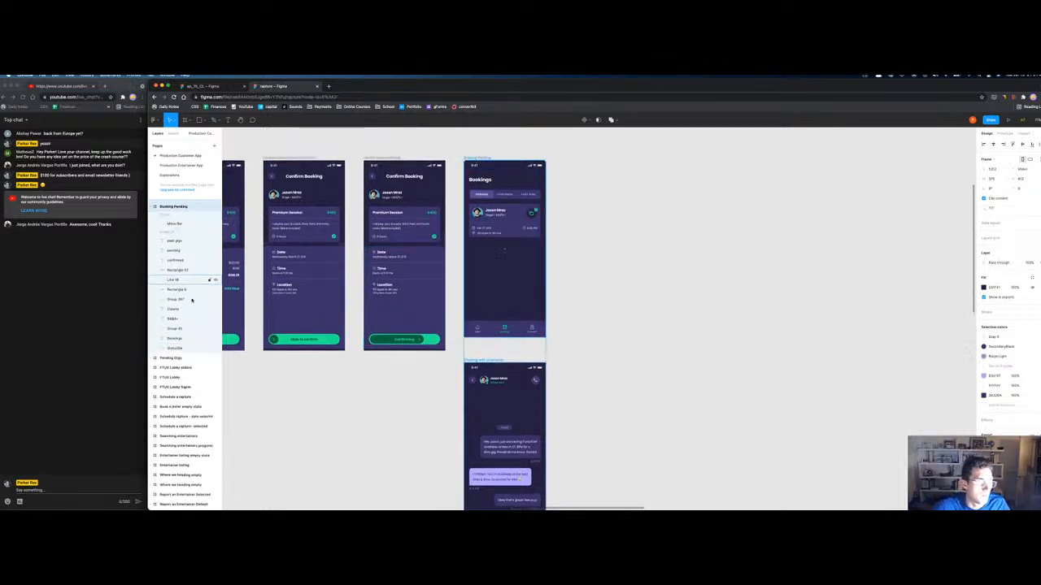
pyautogui.click(154, 206)
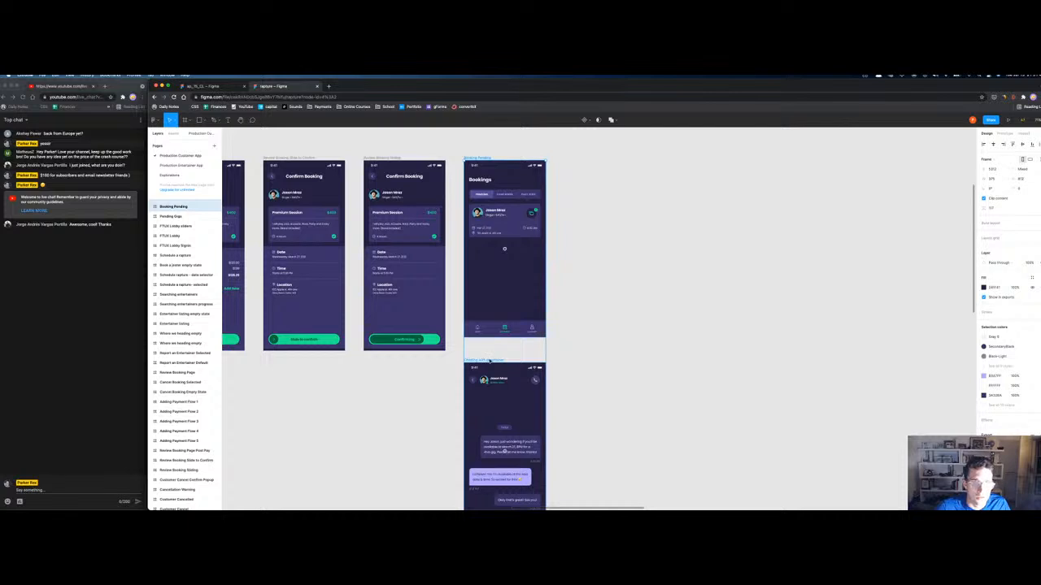
pyautogui.scroll(1, 176, 213)
pyautogui.click(176, 213)
pyautogui.scroll(-3, 177, 228)
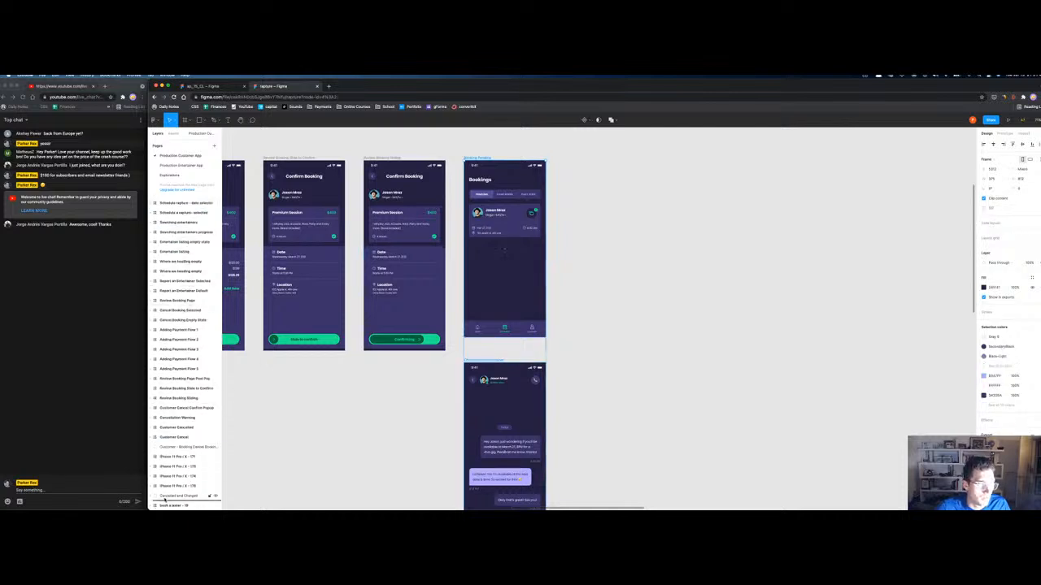
pyautogui.click(152, 428)
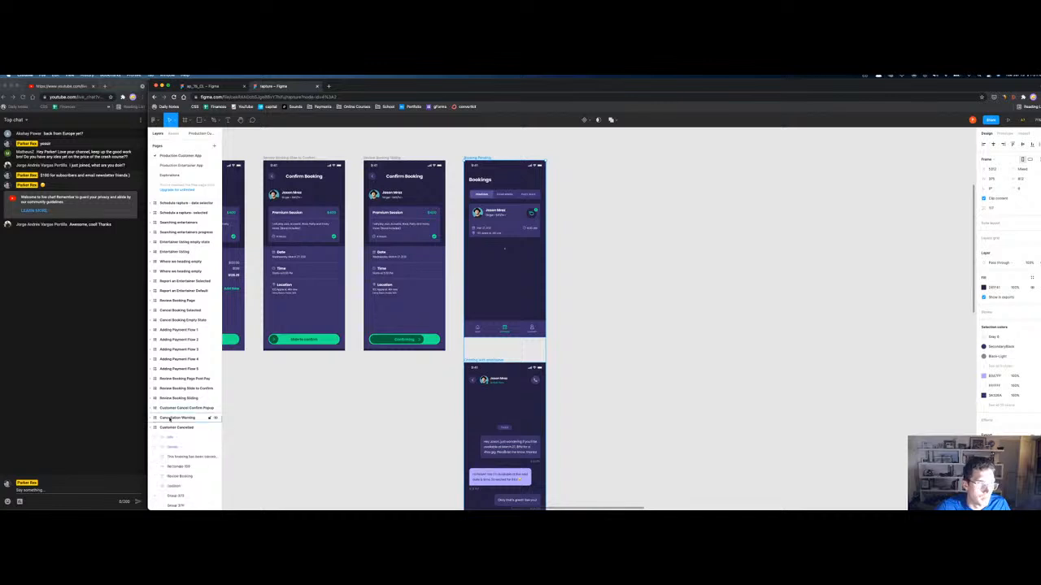
pyautogui.moveTo(156, 404); pyautogui.dragTo(156, 402)
pyautogui.click(706, 376)
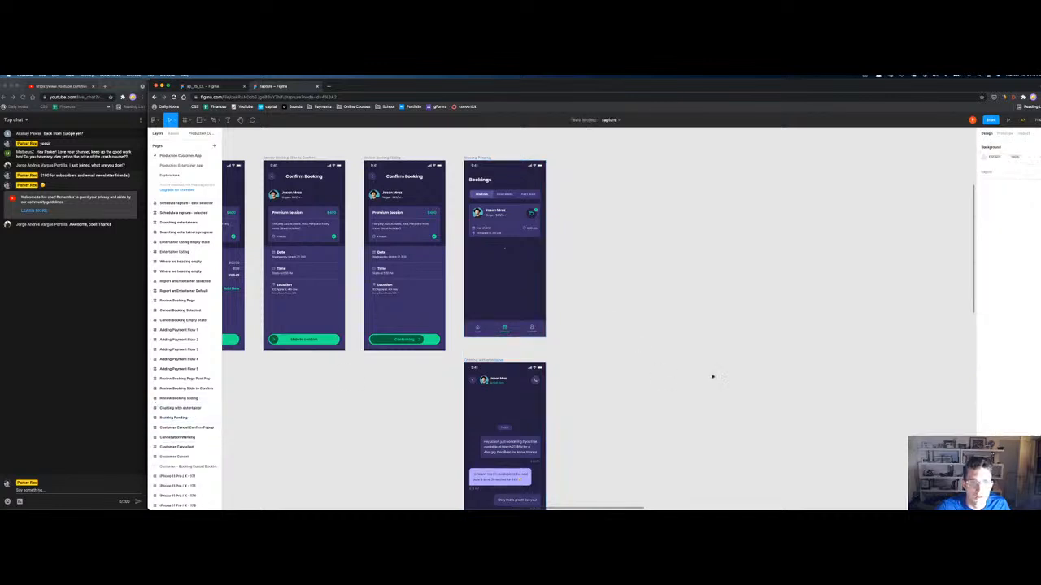
# Step: Move the Review Booking frame left to sit beside Bookings
pyautogui.press('n')
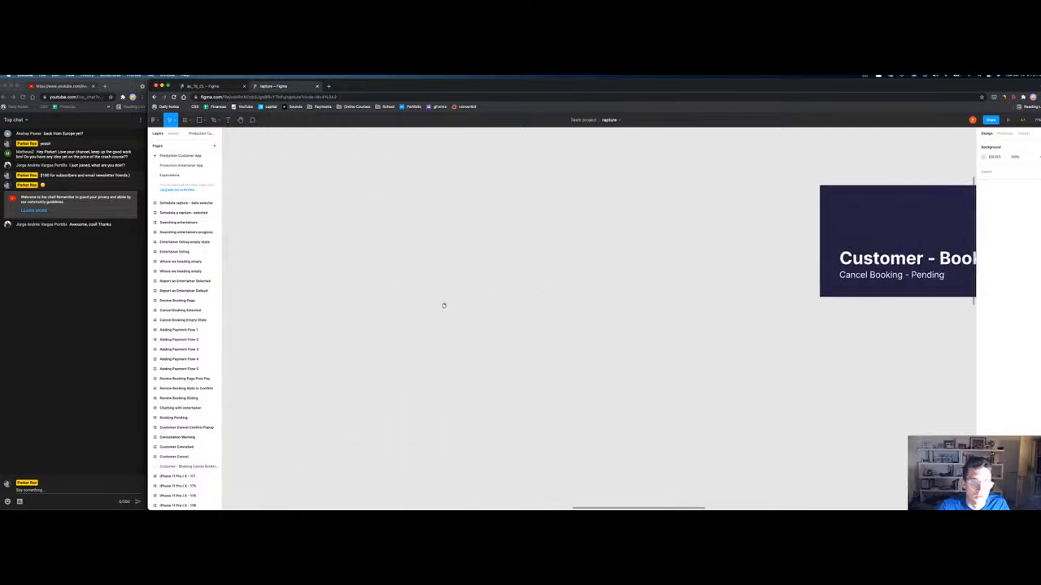
pyautogui.scroll(-3, 748, 241)
pyautogui.hscroll(3, 748, 181)
pyautogui.click(681, 281)
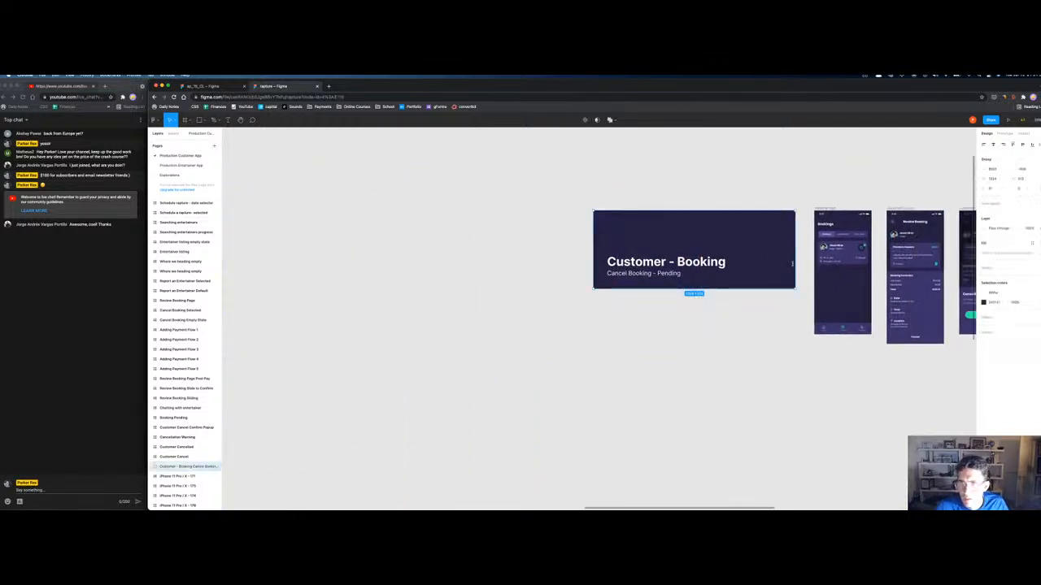
pyautogui.moveTo(896, 204); pyautogui.dragTo(414, 232)
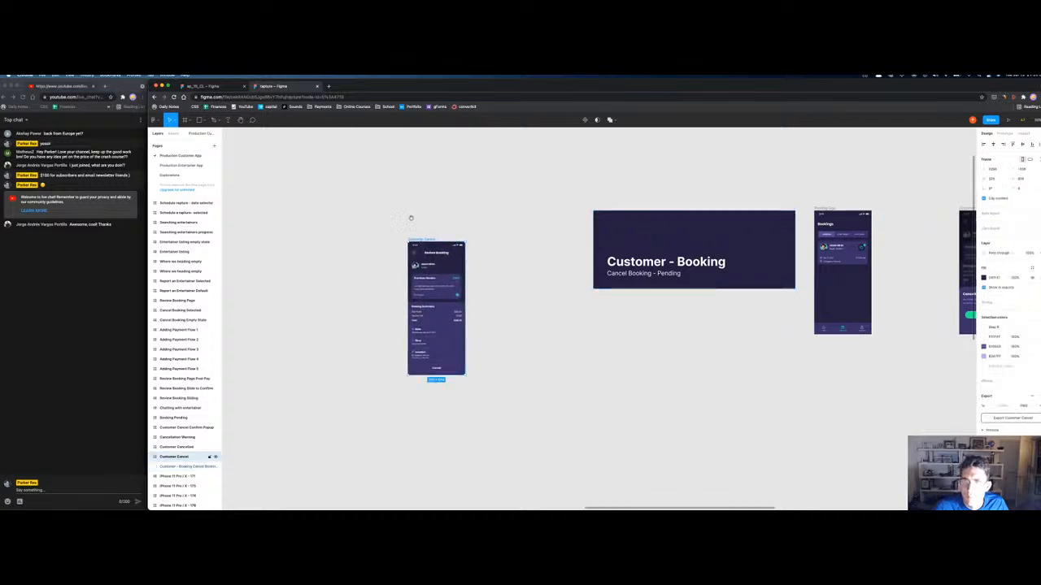
pyautogui.hscroll(-5, 627, 174)
pyautogui.moveTo(641, 211); pyautogui.dragTo(341, 353)
# Step: Delete the first Customer - Booking cover frame
pyautogui.scroll(-3, 402, 317)
pyautogui.hscroll(5, 734, 317)
pyautogui.scroll(2, 734, 318)
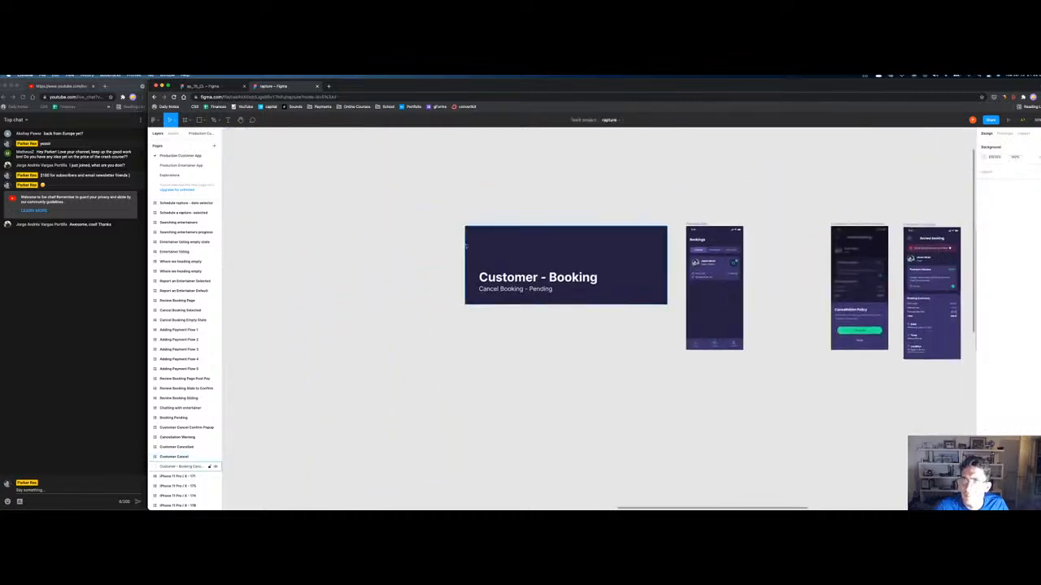
pyautogui.click(486, 237)
pyautogui.press('Delete')
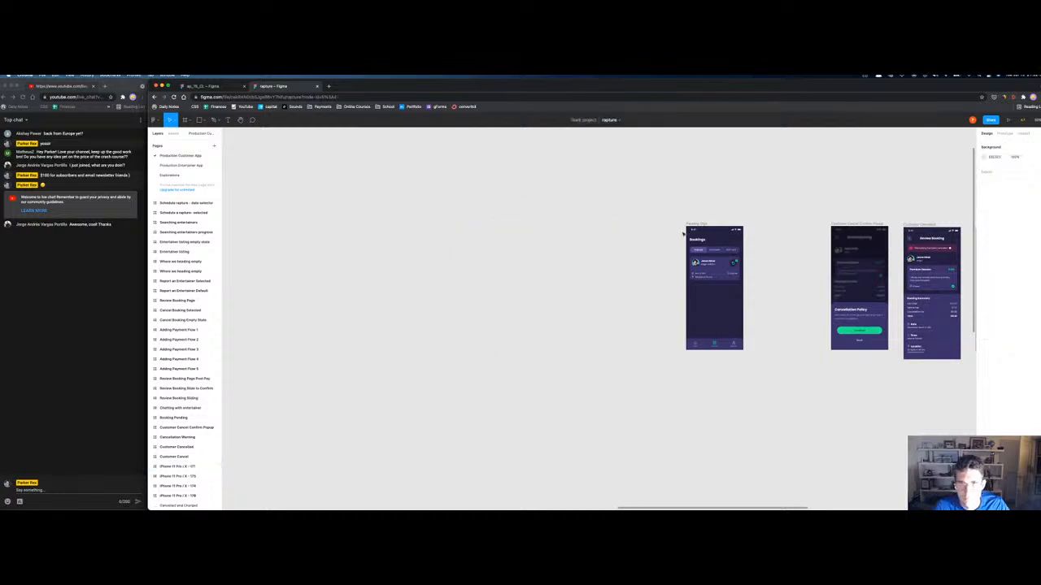
# Step: Move the Bookings frame onto empty canvas and delete the Pending Gigs frame
pyautogui.moveTo(692, 230); pyautogui.dragTo(309, 284)
pyautogui.hscroll(-8, 308, 283)
pyautogui.scroll(-3, 309, 284)
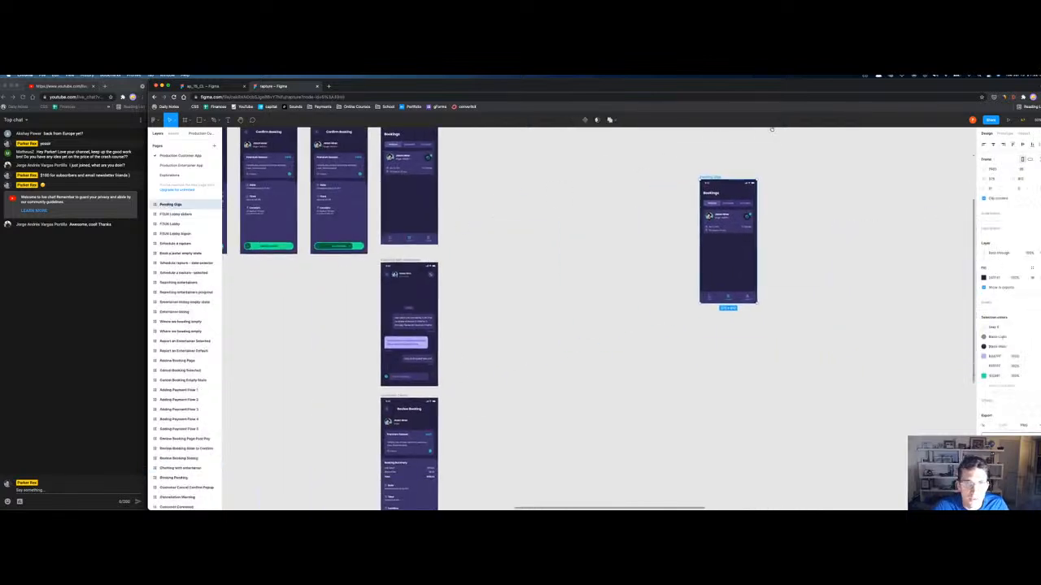
pyautogui.scroll(-3, 771, 128)
pyautogui.hscroll(1, 772, 129)
pyautogui.scroll(5, 770, 147)
pyautogui.hscroll(-1, 770, 147)
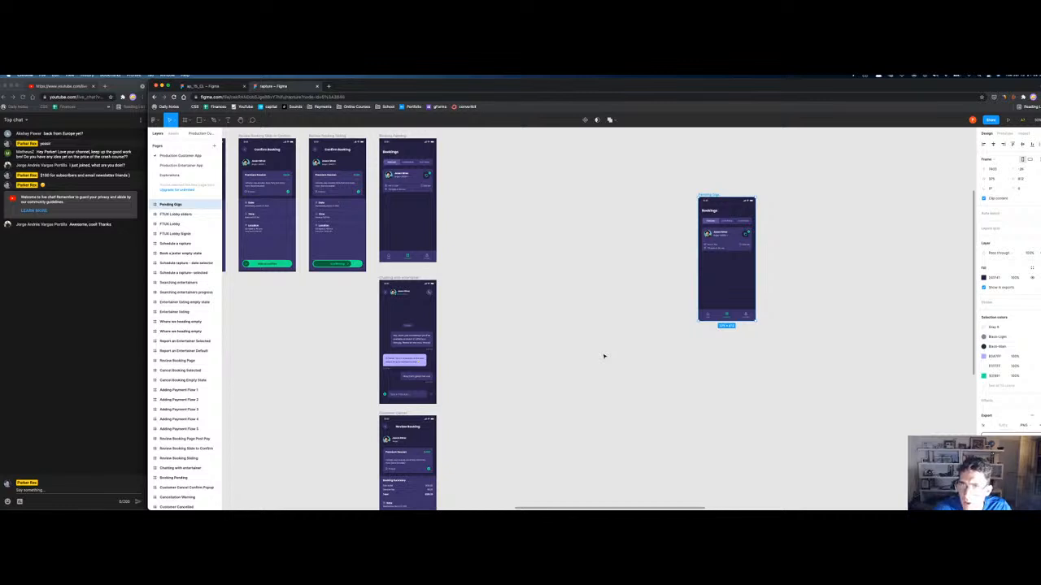
pyautogui.press('Delete')
# Step: Stack Cancellation Warning, Cancellation Policy and Review Booking frames into one column
pyautogui.moveTo(850, 284); pyautogui.dragTo(403, 347)
pyautogui.moveTo(813, 203); pyautogui.dragTo(383, 225)
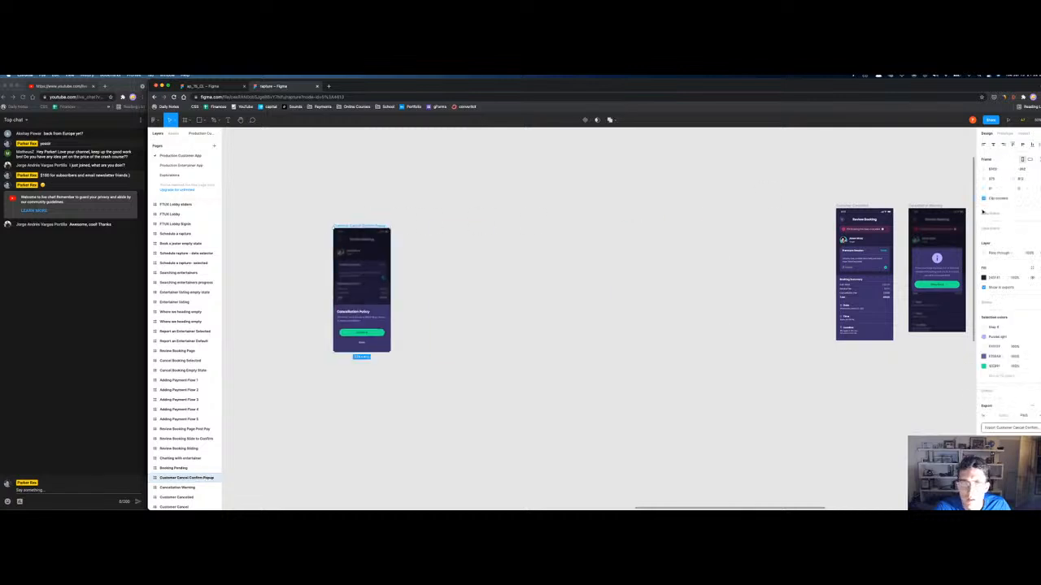
pyautogui.moveTo(855, 208); pyautogui.dragTo(364, 359)
pyautogui.moveTo(935, 207); pyautogui.dragTo(359, 163)
pyautogui.click(520, 334)
# Step: Delete the second Customer - Booking cover frame and shift the Bookings phone frame left
pyautogui.moveTo(527, 340); pyautogui.dragTo(213, 263)
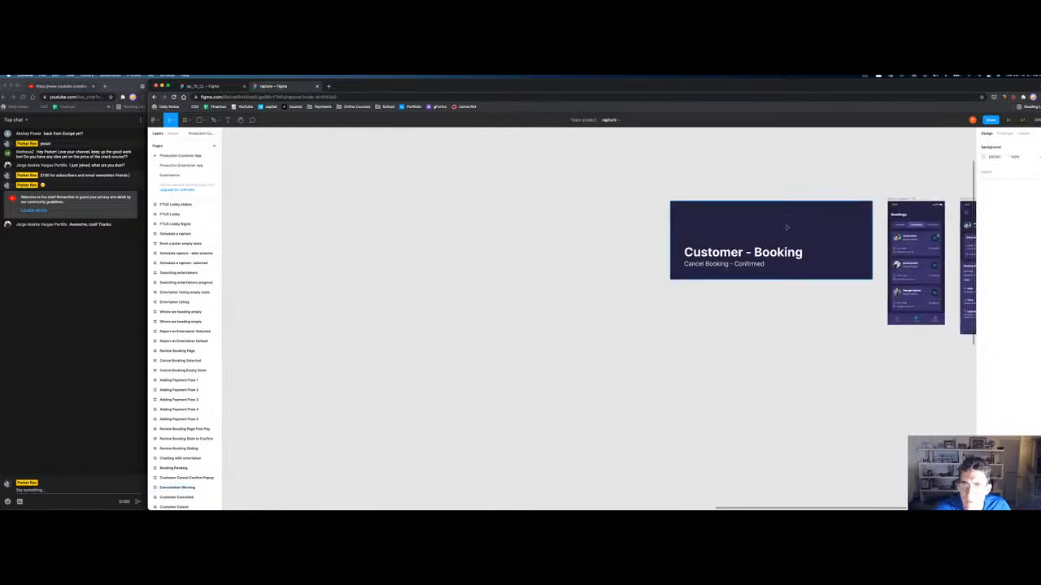
pyautogui.moveTo(744, 245); pyautogui.dragTo(626, 307)
pyautogui.press('Delete')
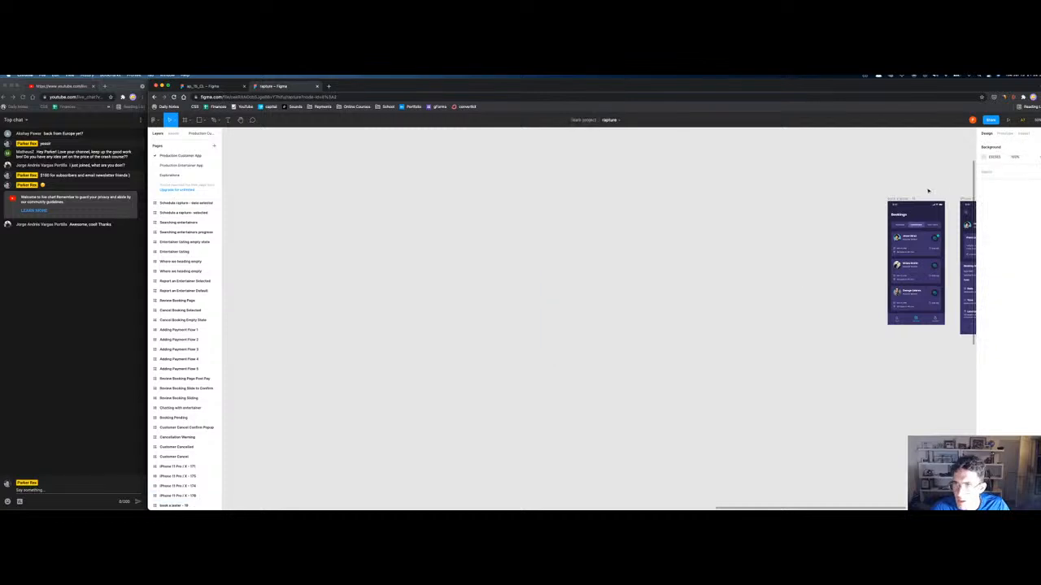
pyautogui.moveTo(905, 199); pyautogui.dragTo(781, 207)
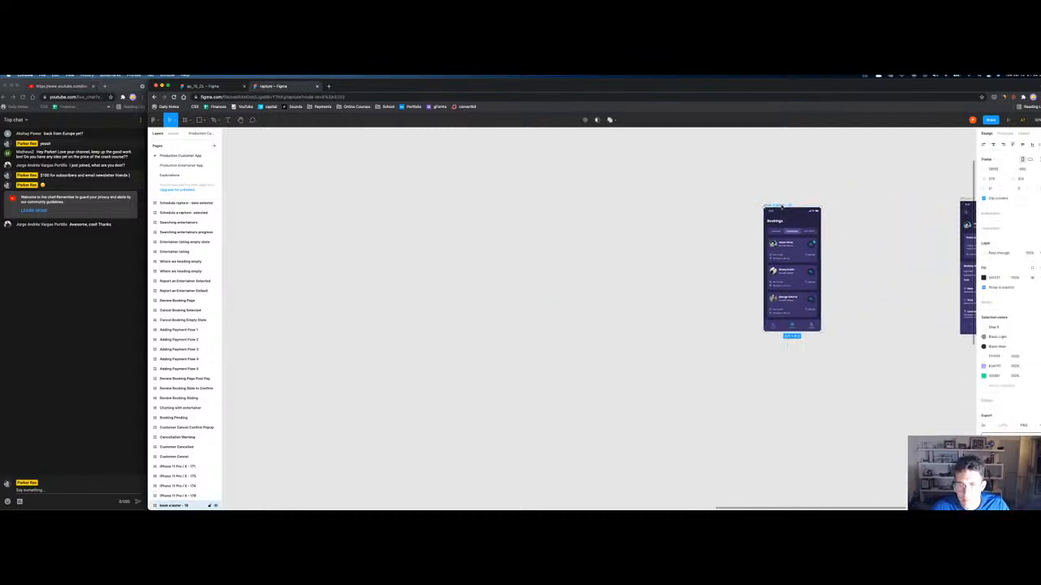
# Step: Delete the Bookings frame, then undo to restore it
pyautogui.press('Delete')
pyautogui.hotkey('ctrl', 'a')
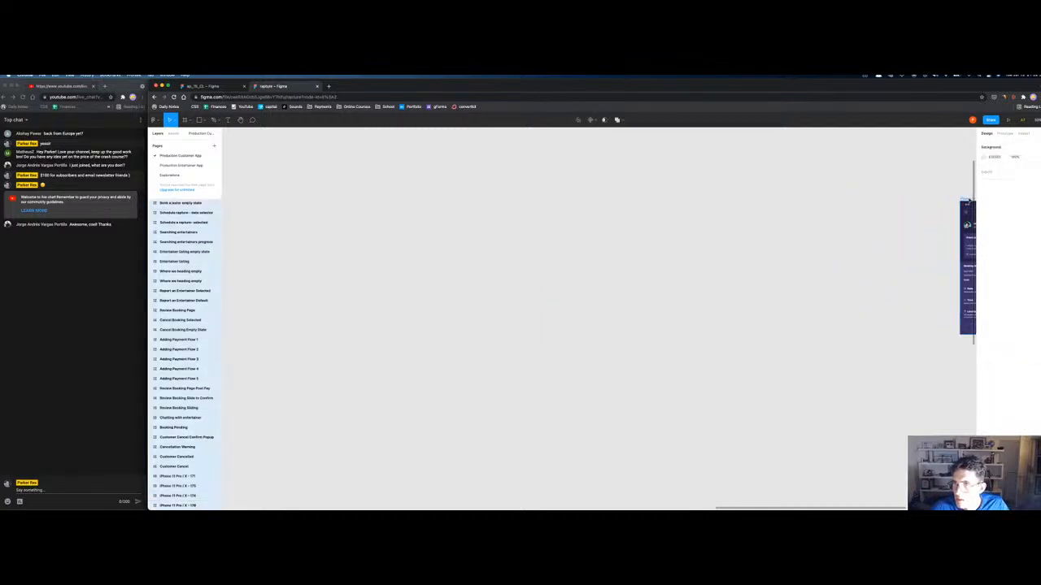
pyautogui.click(930, 202)
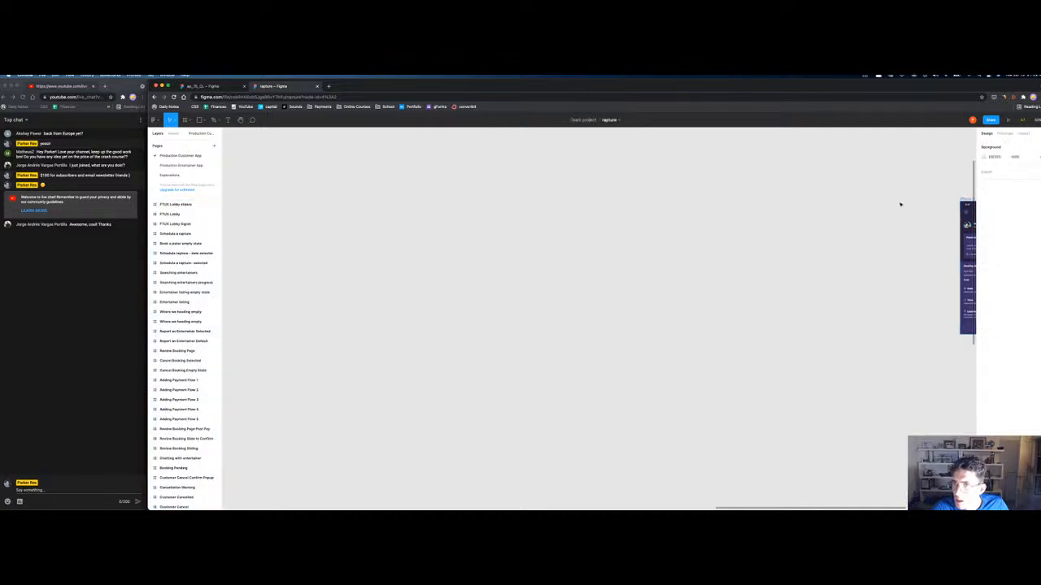
pyautogui.hotkey('ctrl', 'z')
# Step: Select the three phone frames at the right of the layout
pyautogui.keyDown('shift'); pyautogui.click(962, 213); pyautogui.keyUp('shift')
pyautogui.hscroll(8, 782, 210)
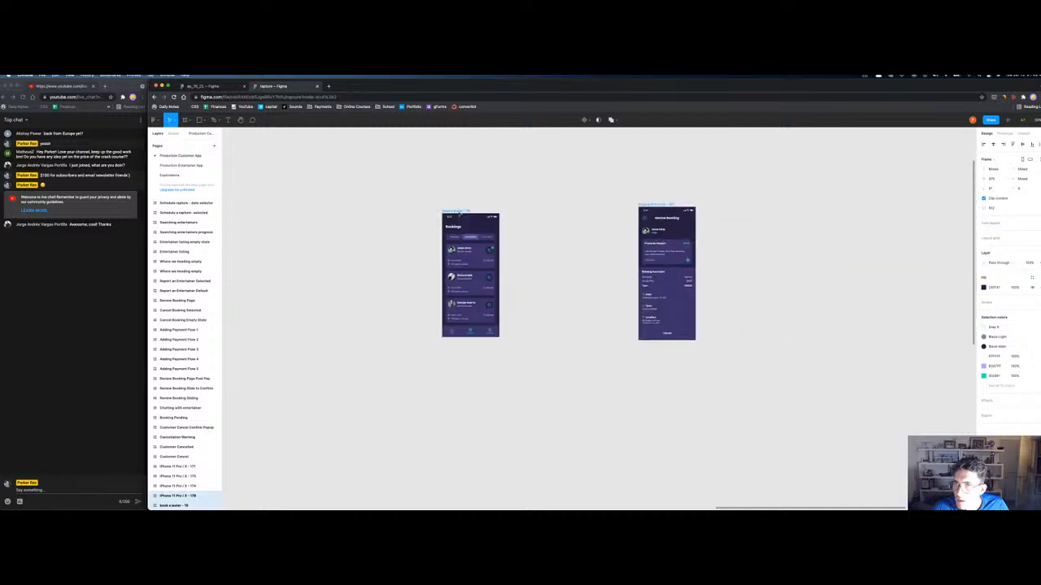
pyautogui.click(650, 236)
pyautogui.hscroll(4, 651, 237)
pyautogui.hscroll(3, 800, 199)
pyautogui.click(791, 225)
pyautogui.keyDown('shift'); pyautogui.click(715, 244); pyautogui.keyUp('shift')
pyautogui.keyDown('shift'); pyautogui.click(642, 243); pyautogui.keyUp('shift')
# Step: Move the three frames below the middle column and set book a jester - 19 beside the top frame
pyautogui.press('-')
pyautogui.press('-')
pyautogui.hscroll(-4, 642, 227)
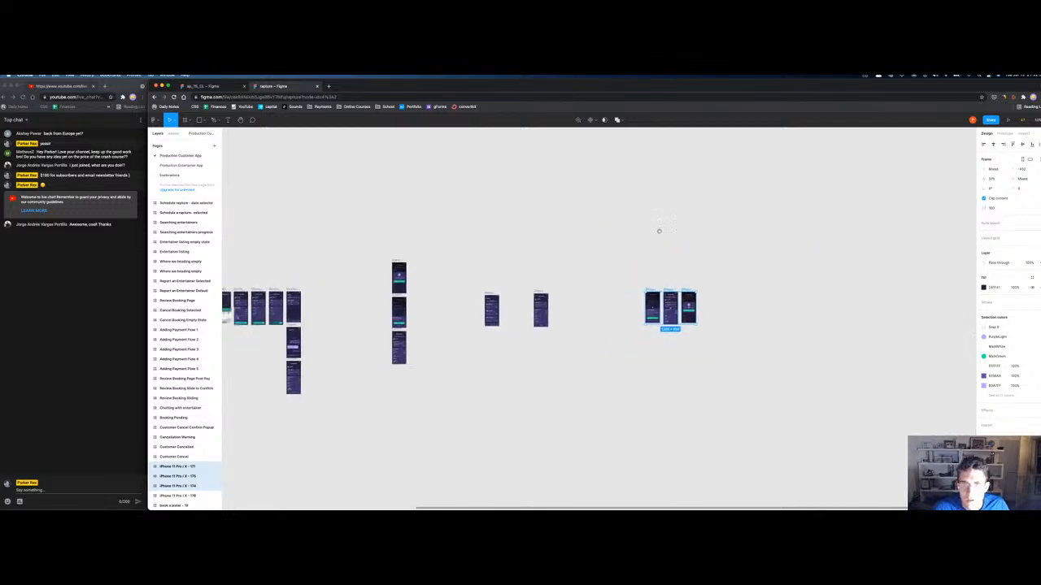
pyautogui.moveTo(756, 298); pyautogui.dragTo(504, 338)
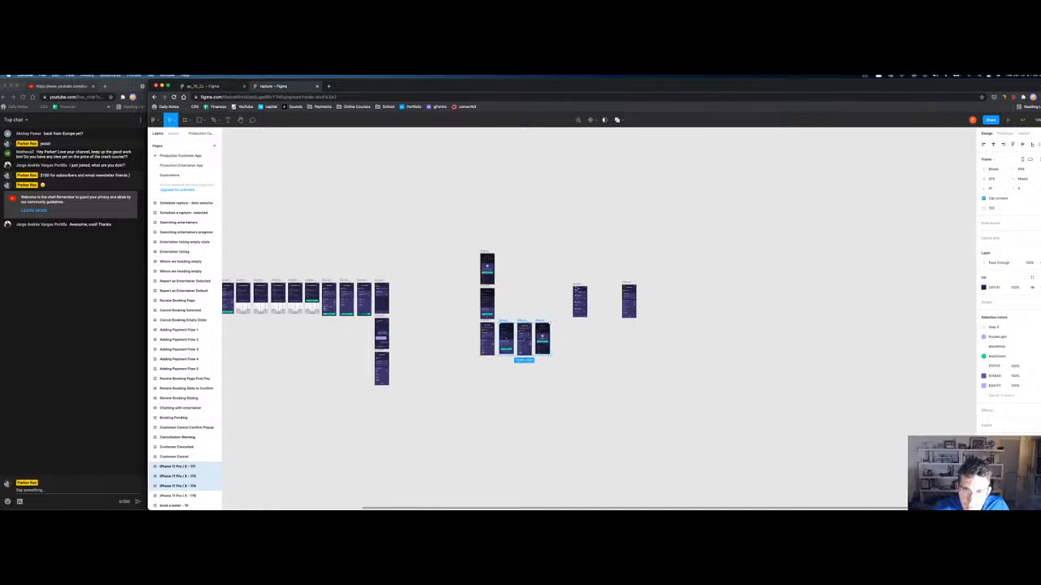
pyautogui.moveTo(579, 294); pyautogui.dragTo(522, 255)
pyautogui.click(505, 286)
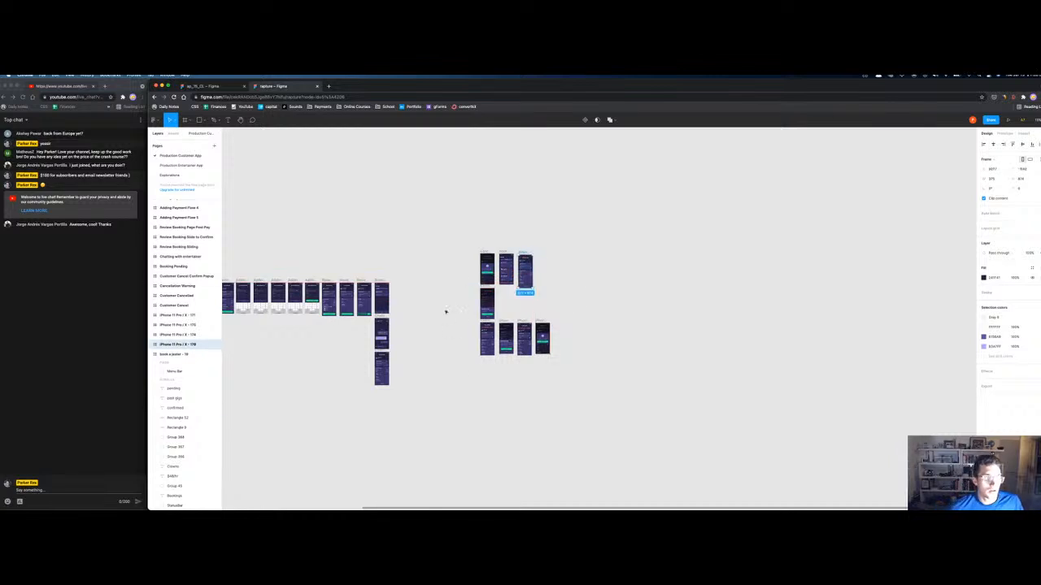
# Step: Move Customer Cancel Confirm and Bookings to the left end of the top row
pyautogui.scroll(10, 591, 385)
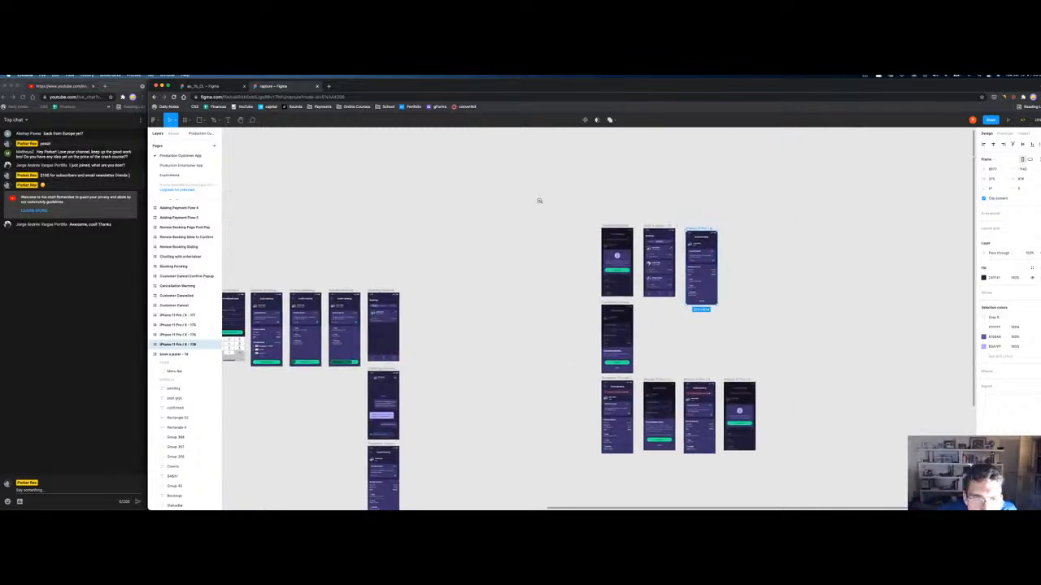
pyautogui.click(180, 286)
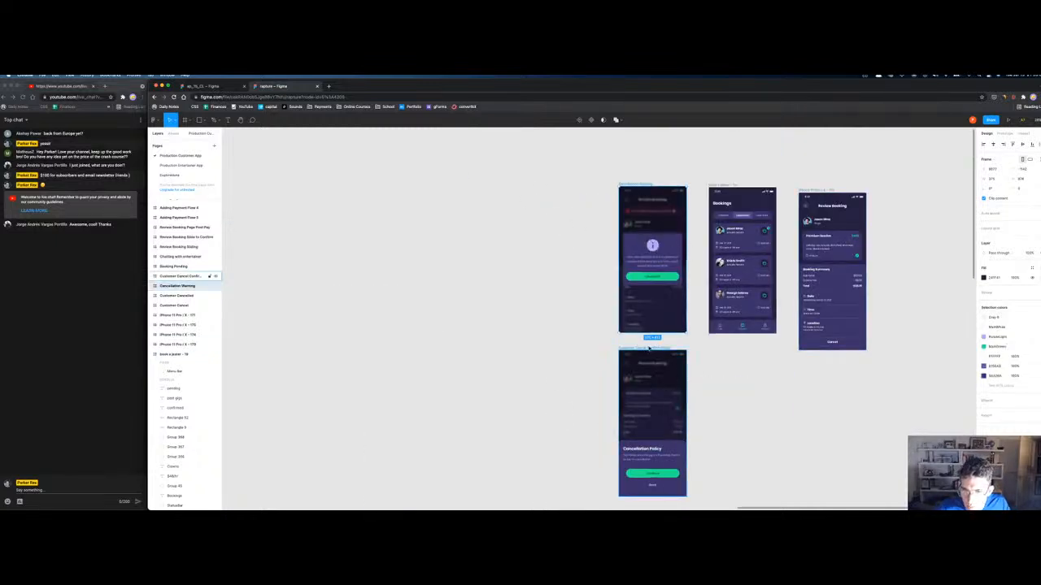
pyautogui.moveTo(649, 348); pyautogui.dragTo(574, 190)
pyautogui.moveTo(731, 203); pyautogui.dragTo(484, 203)
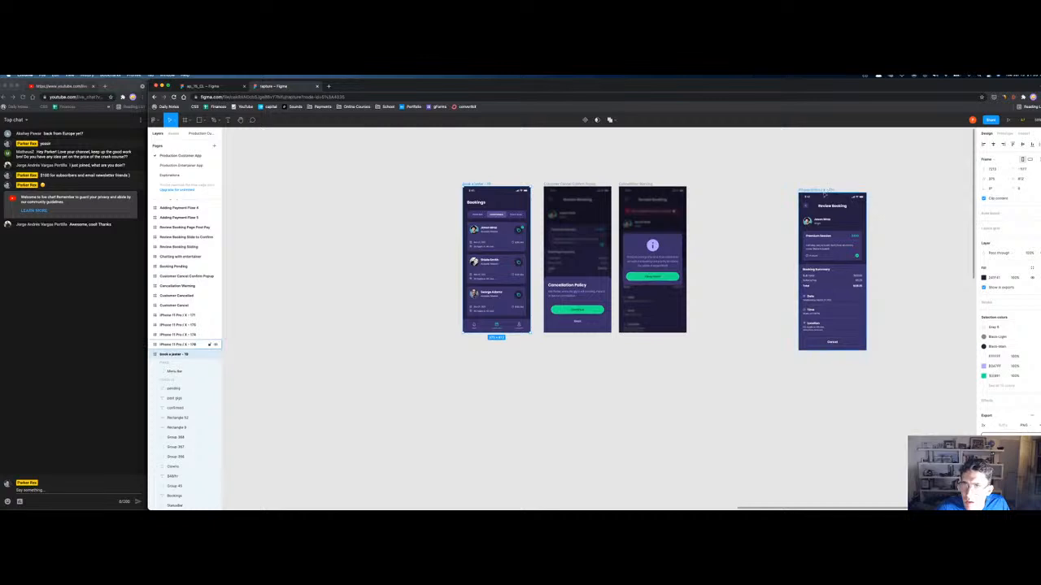
pyautogui.click(813, 281)
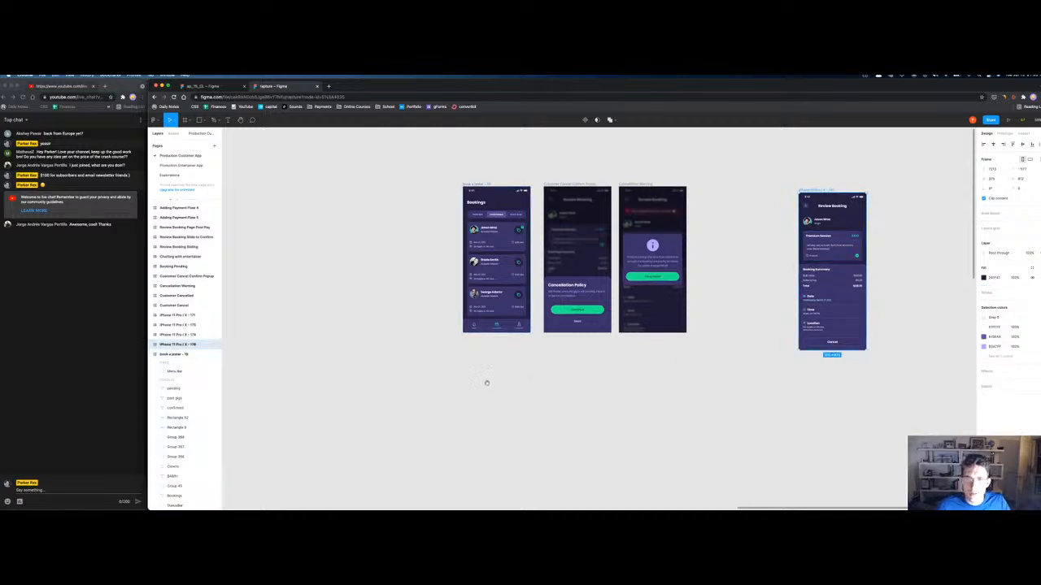
pyautogui.scroll(-10, 499, 379)
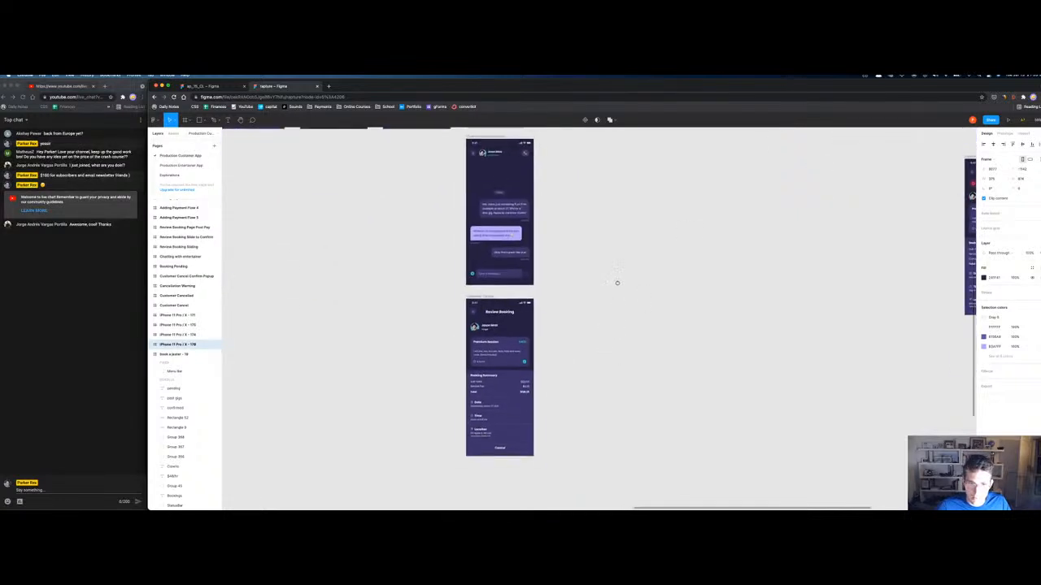
pyautogui.hscroll(-5, 611, 295)
pyautogui.click(430, 421)
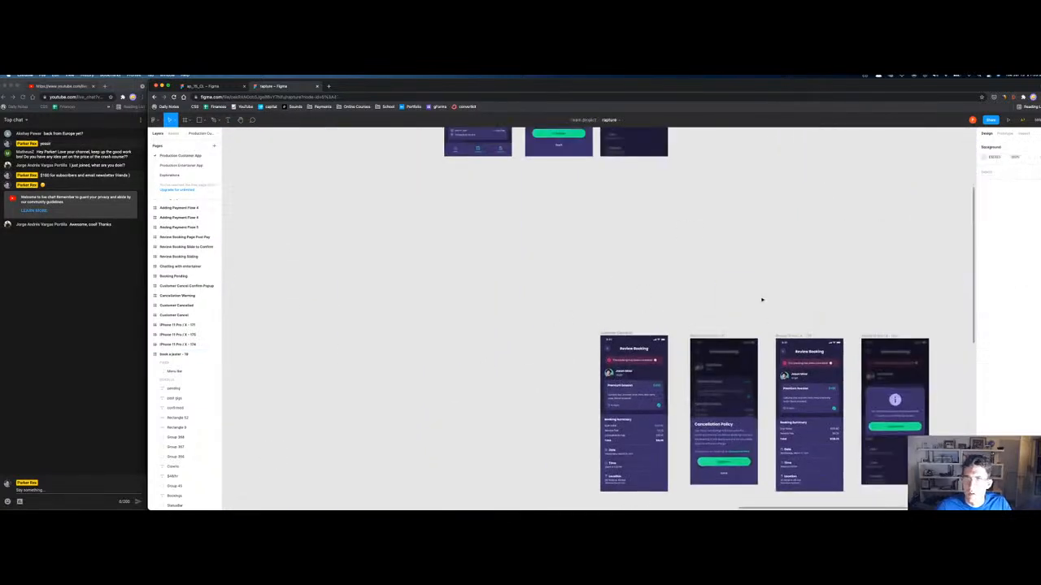
pyautogui.scroll(-3, 759, 298)
# Step: Rename two frames 'Cancellation Policy Flow' and 'Cancellation popup post change'
pyautogui.click(576, 261)
pyautogui.click(662, 262)
pyautogui.press('super+r')
pyautogui.write('Can')
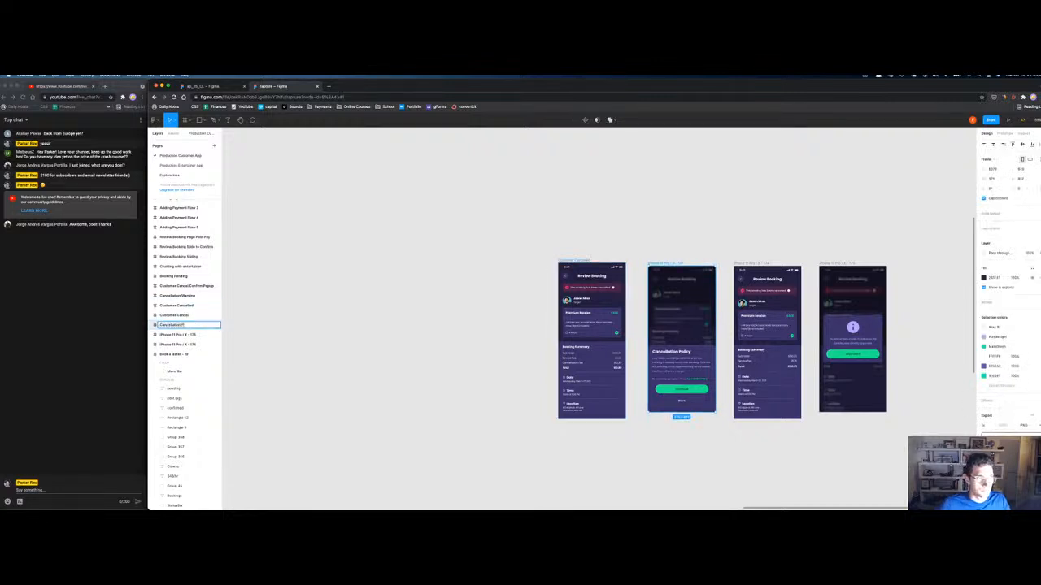
pyautogui.press('Return')
pyautogui.click(187, 334)
pyautogui.press('super+r')
pyautogui.write('Can')
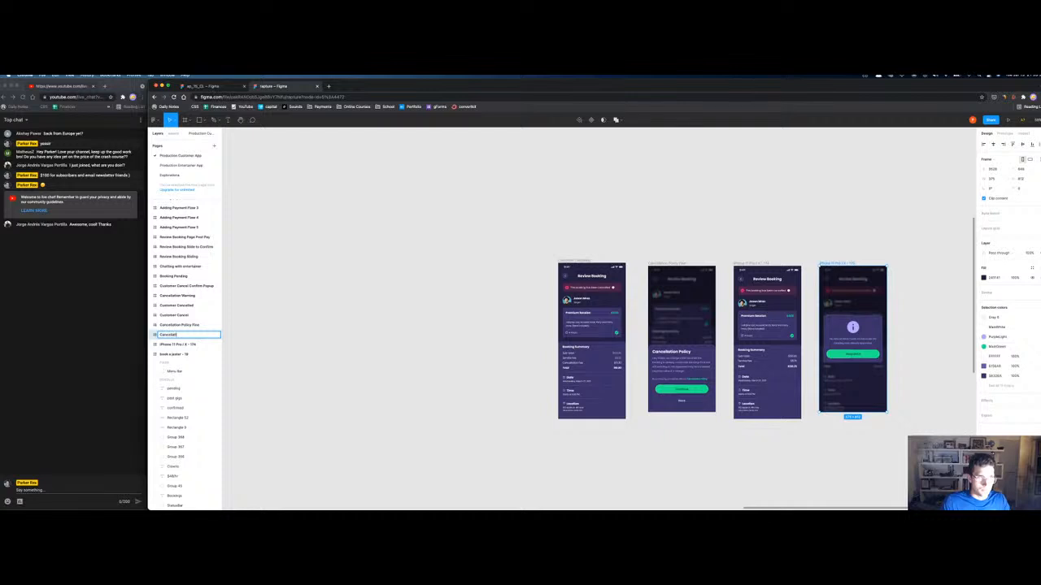
pyautogui.write('cellation popup post change')
pyautogui.press('Return')
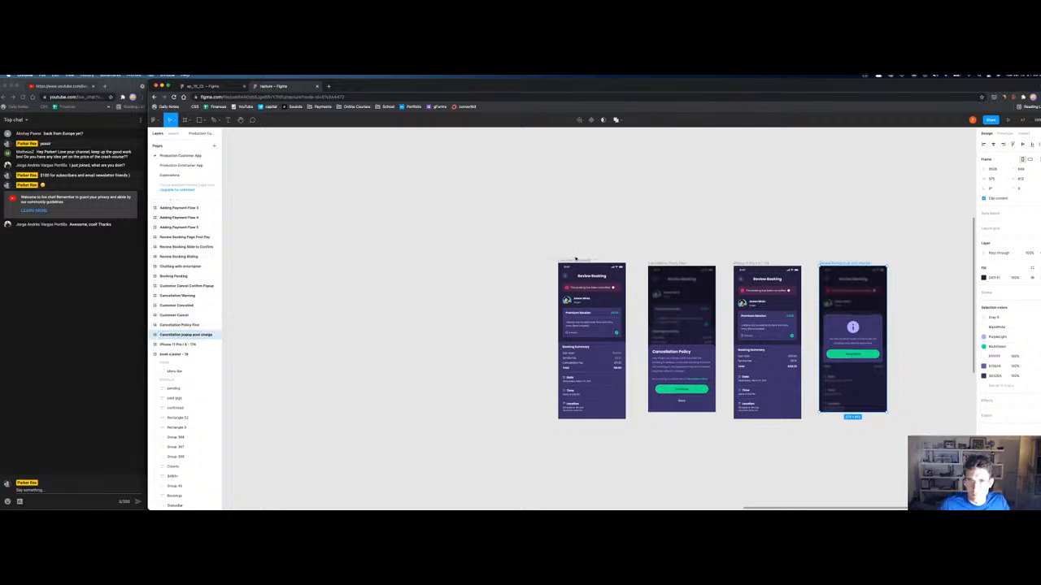
# Step: Move the four cancellation frames into the top row beside Bookings
pyautogui.keyDown('shift'); pyautogui.click(575, 258); pyautogui.keyUp('shift')
pyautogui.keyDown('shift'); pyautogui.click(650, 262); pyautogui.keyUp('shift')
pyautogui.keyDown('shift'); pyautogui.click(736, 263); pyautogui.keyUp('shift')
pyautogui.keyDown('shift'); pyautogui.click(829, 265); pyautogui.keyUp('shift')
pyautogui.keyDown('shift'); pyautogui.click(830, 264); pyautogui.keyUp('shift')
pyautogui.scroll(-3, 580, 262)
pyautogui.hscroll(-5, 707, 186)
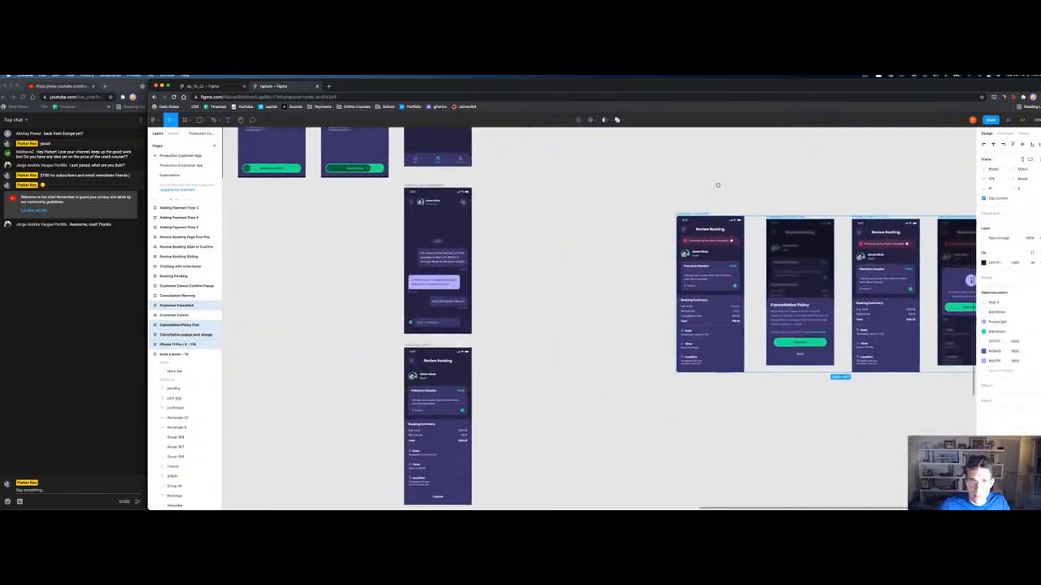
pyautogui.scroll(3, 694, 261)
pyautogui.scroll(3, 664, 360)
pyautogui.moveTo(667, 389); pyautogui.dragTo(548, 255)
pyautogui.click(558, 209)
pyautogui.scroll(5, 511, 300)
pyautogui.hscroll(5, 511, 300)
# Step: Shift the Bookings, Cancellation Policy and Cancellation Warning frames down and left
pyautogui.click(582, 196)
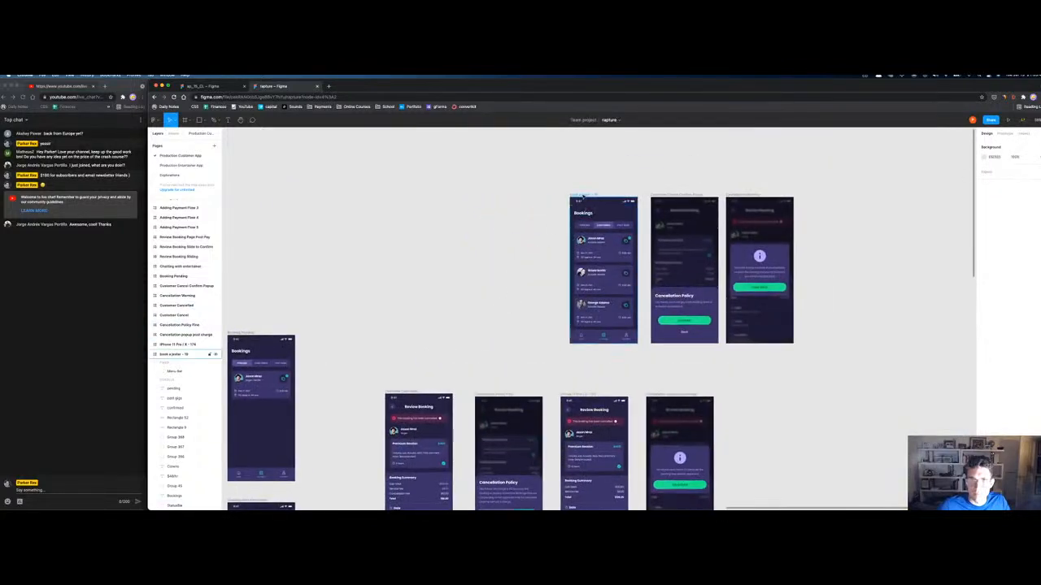
pyautogui.keyDown('shift'); pyautogui.click(661, 195); pyautogui.keyUp('shift')
pyautogui.keyDown('shift'); pyautogui.click(743, 193); pyautogui.keyUp('shift')
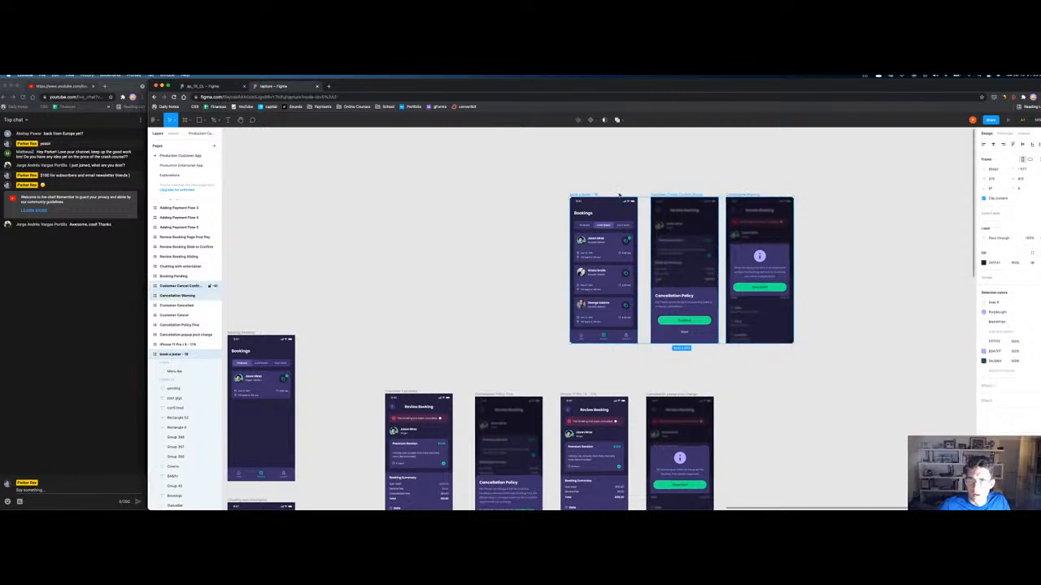
pyautogui.moveTo(582, 195); pyautogui.dragTo(398, 230)
pyautogui.scroll(-5, 444, 190)
pyautogui.click(444, 190)
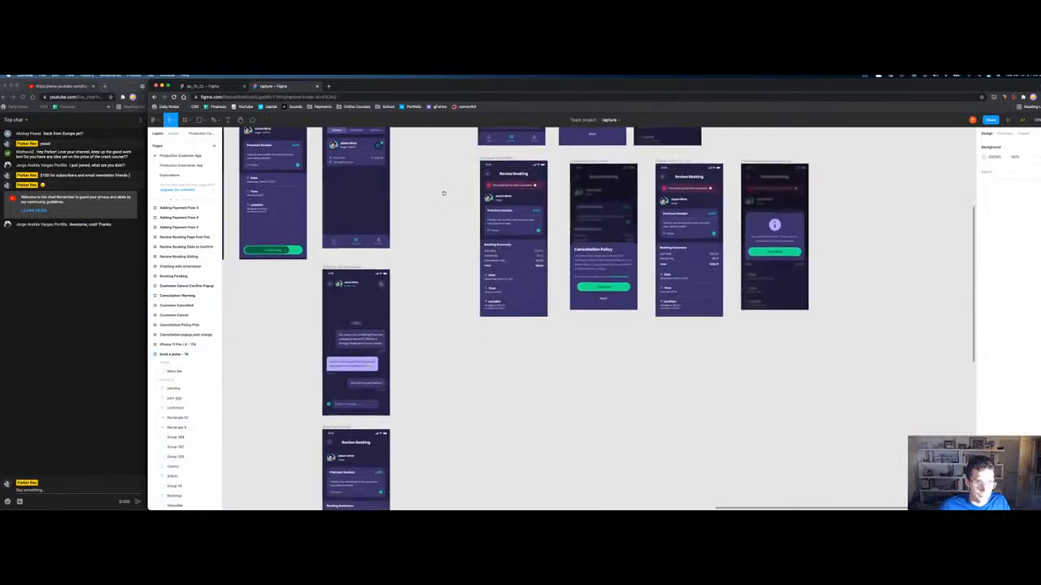
pyautogui.scroll(-5, 448, 195)
pyautogui.hscroll(-5, 464, 201)
pyautogui.hscroll(3, 618, 179)
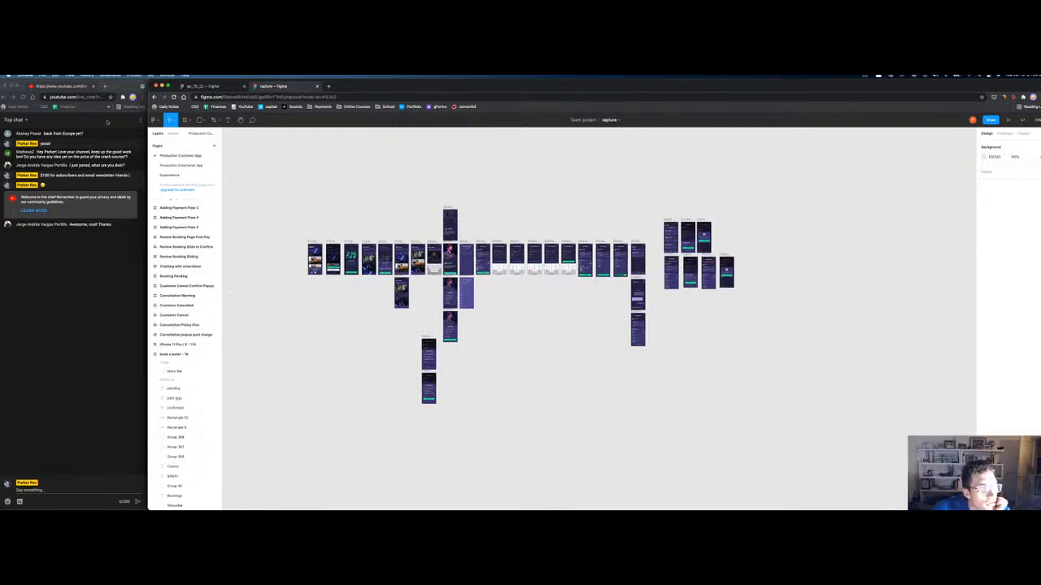
# Step: In the older file, zoom out to all frames and bring the Login row into view
pyautogui.click(203, 85)
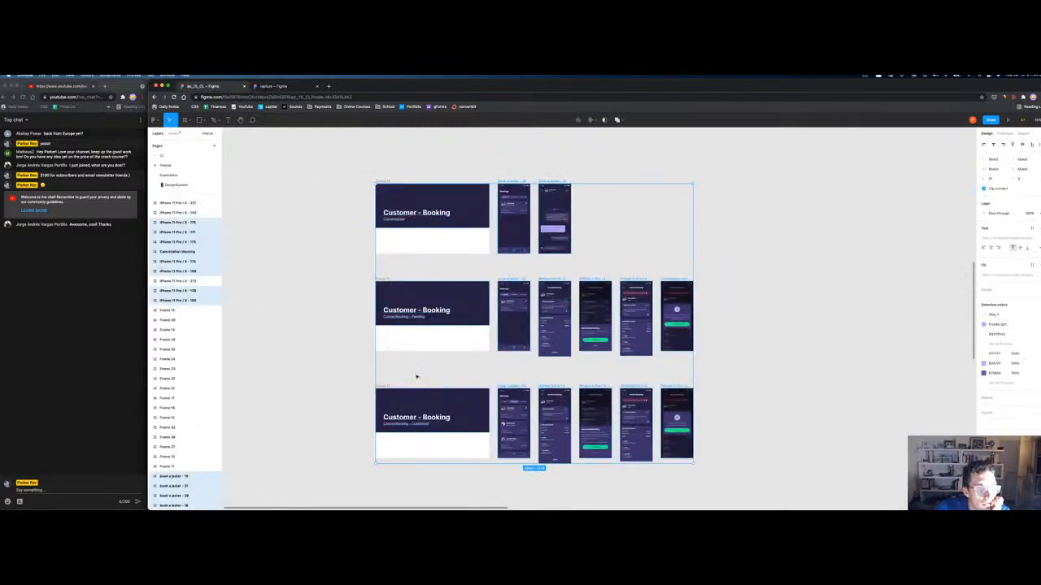
pyautogui.click(337, 333)
pyautogui.hotkey('shift', '1')
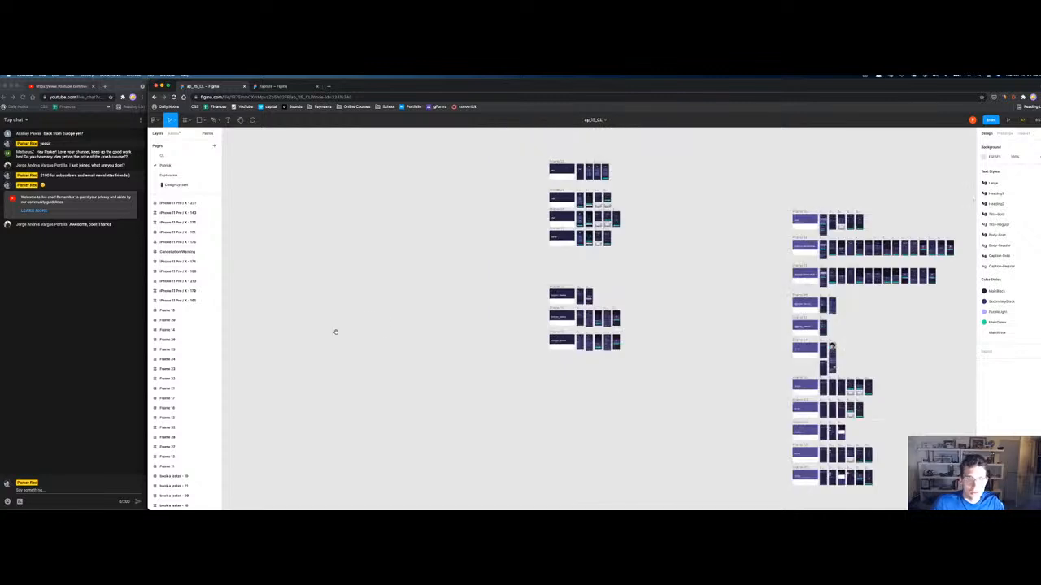
pyautogui.scroll(2, 652, 357)
pyautogui.scroll(5, 629, 299)
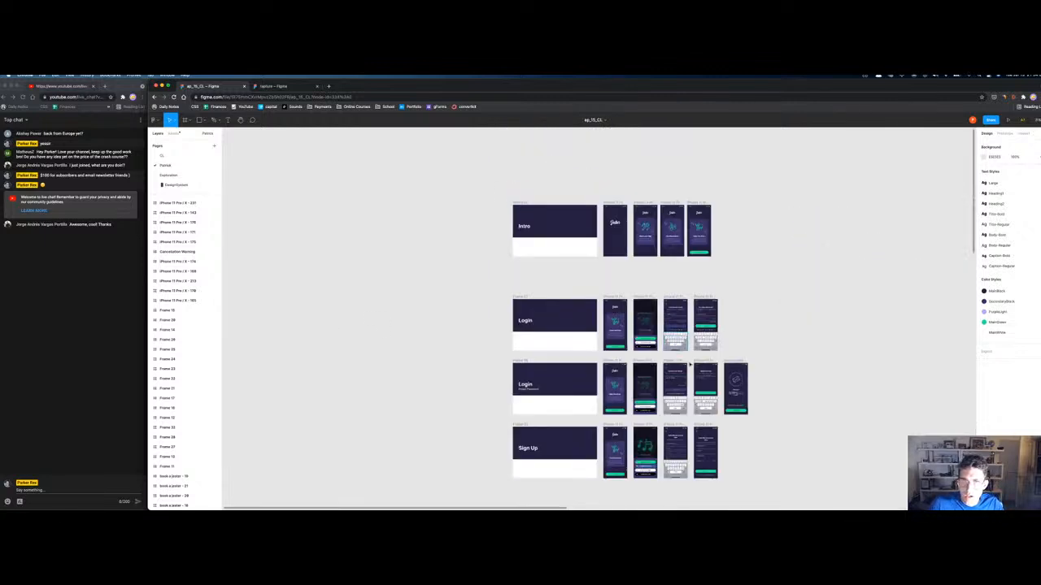
pyautogui.moveTo(800, 430); pyautogui.dragTo(788, 402)
pyautogui.scroll(5, 584, 354)
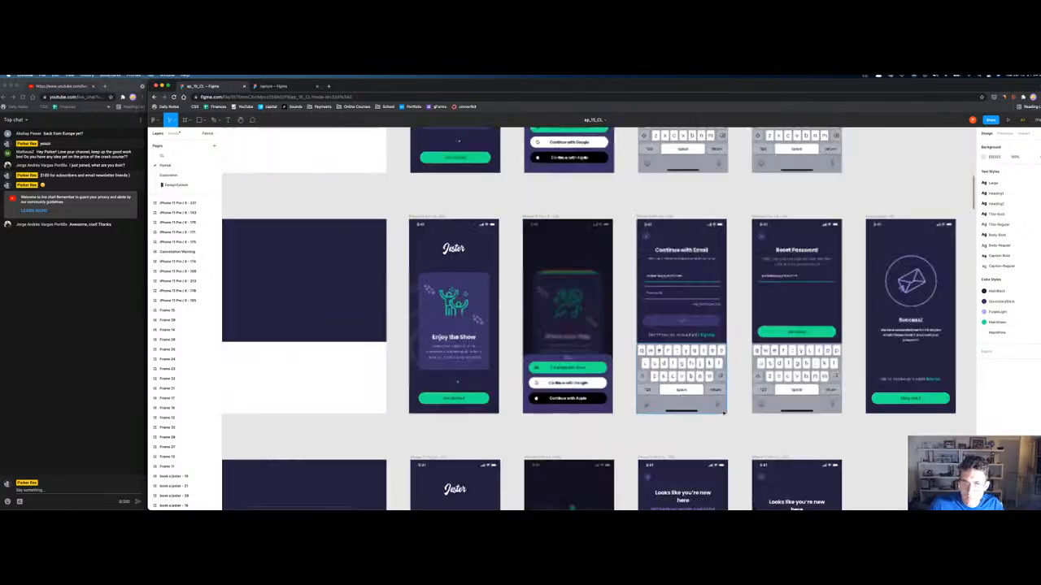
# Step: Select the Login title frame and its three forgot-password screens, then return to rapture
pyautogui.click(431, 217)
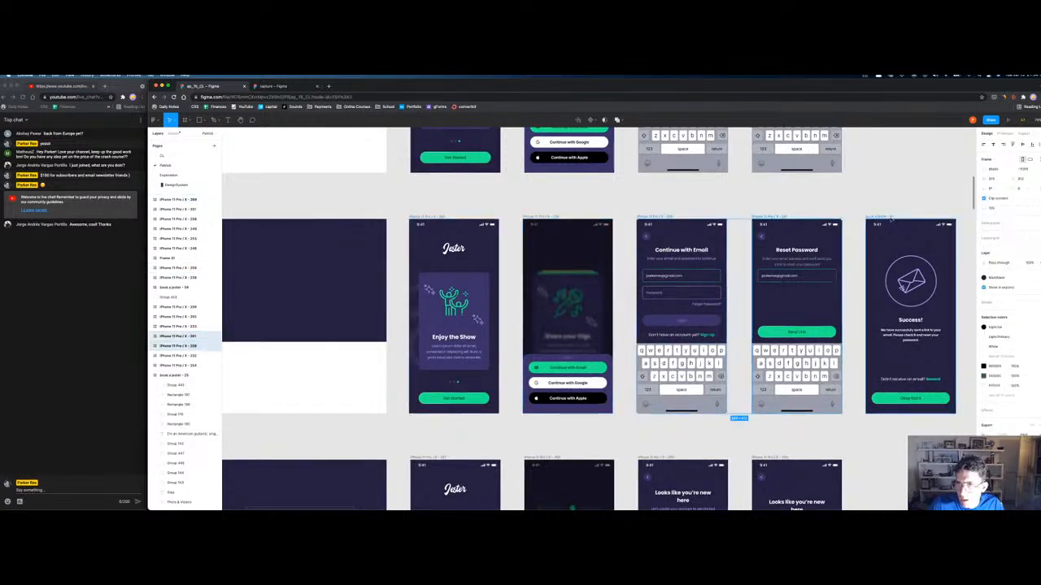
pyautogui.moveTo(463, 239); pyautogui.dragTo(231, 391)
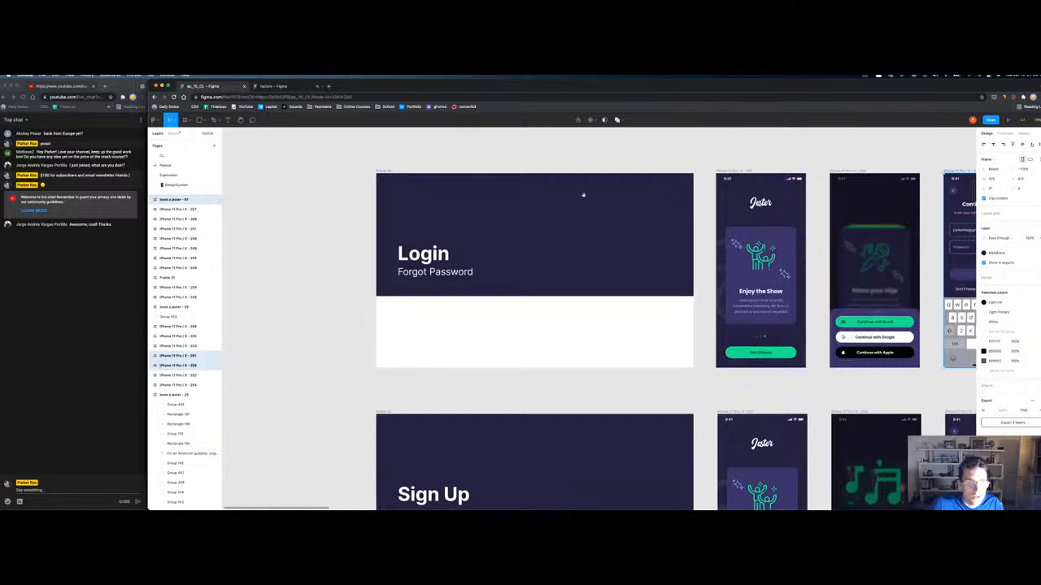
pyautogui.click(388, 172)
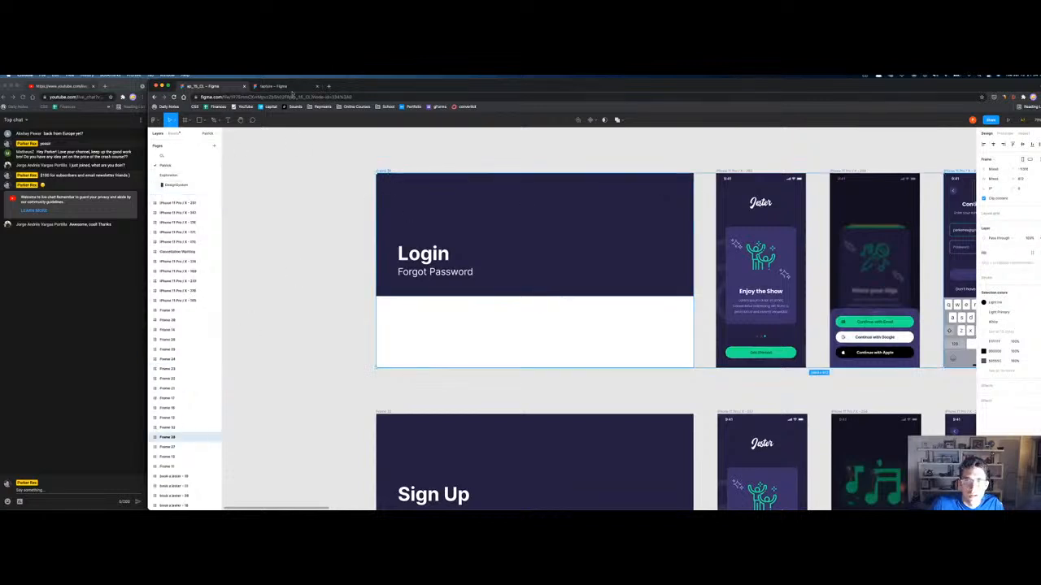
pyautogui.click(262, 86)
# Step: Paste the copied Login frames into rapture and place them in empty canvas space
pyautogui.scroll(-5, 362, 374)
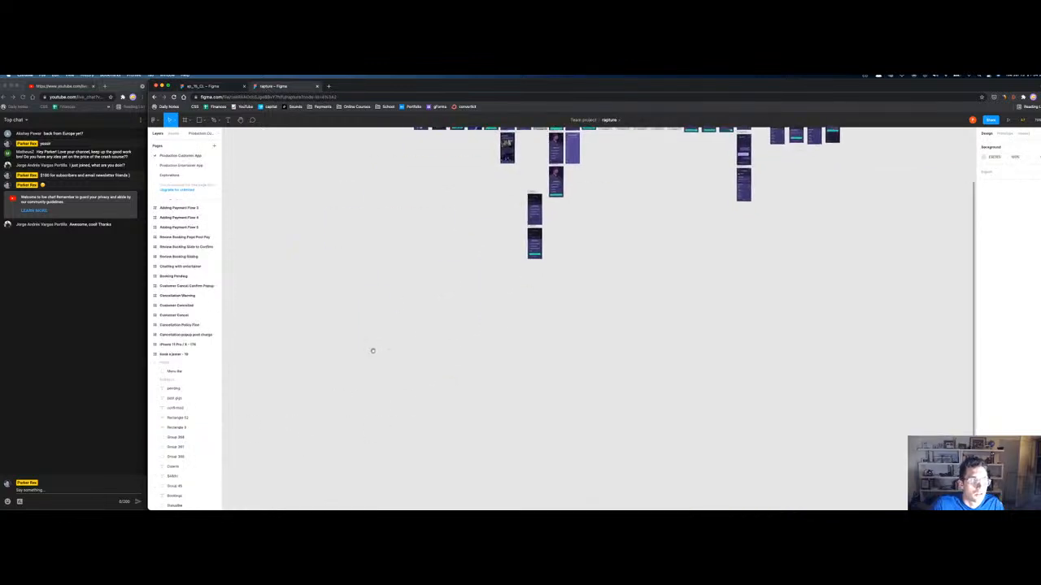
pyautogui.press('super+v')
pyautogui.moveTo(538, 303); pyautogui.dragTo(391, 308)
pyautogui.moveTo(386, 322); pyautogui.dragTo(408, 327)
# Step: Rename the title frame 'Login - Forgot Password'
pyautogui.click(393, 306)
pyautogui.press('super+r')
pyautogui.write('L')
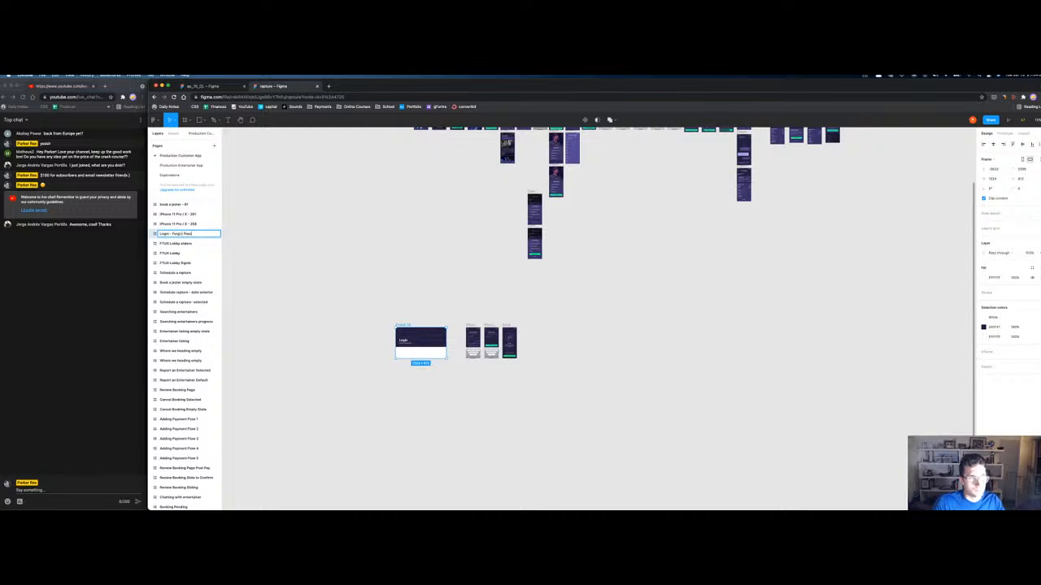
pyautogui.write('ogin - Forgot Password')
pyautogui.press('Return')
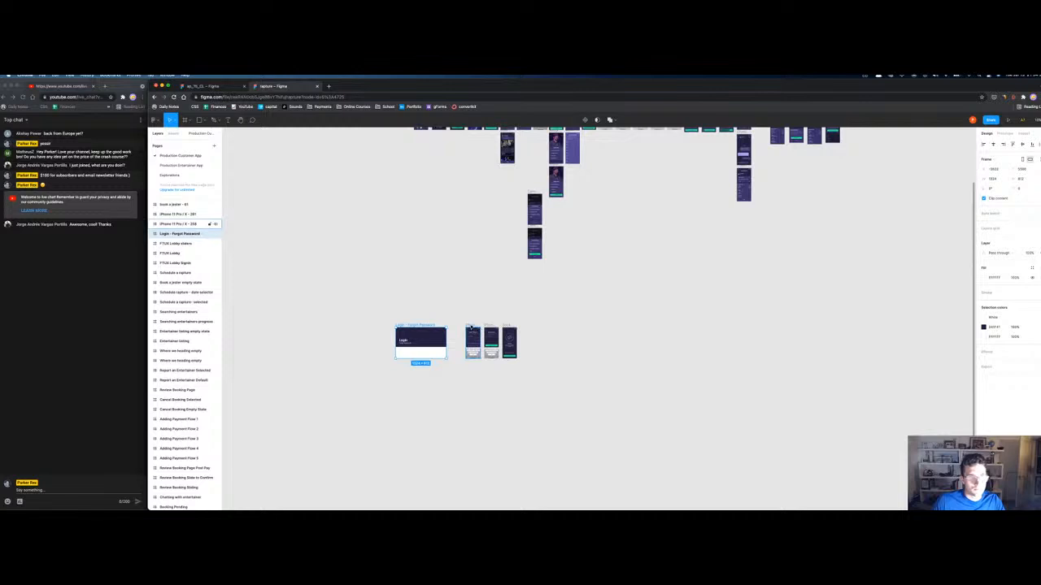
# Step: Rename the three phone screens Forgot Password 1, 2 and 3
pyautogui.click(471, 326)
pyautogui.press('super+r')
pyautogui.write('Pas')
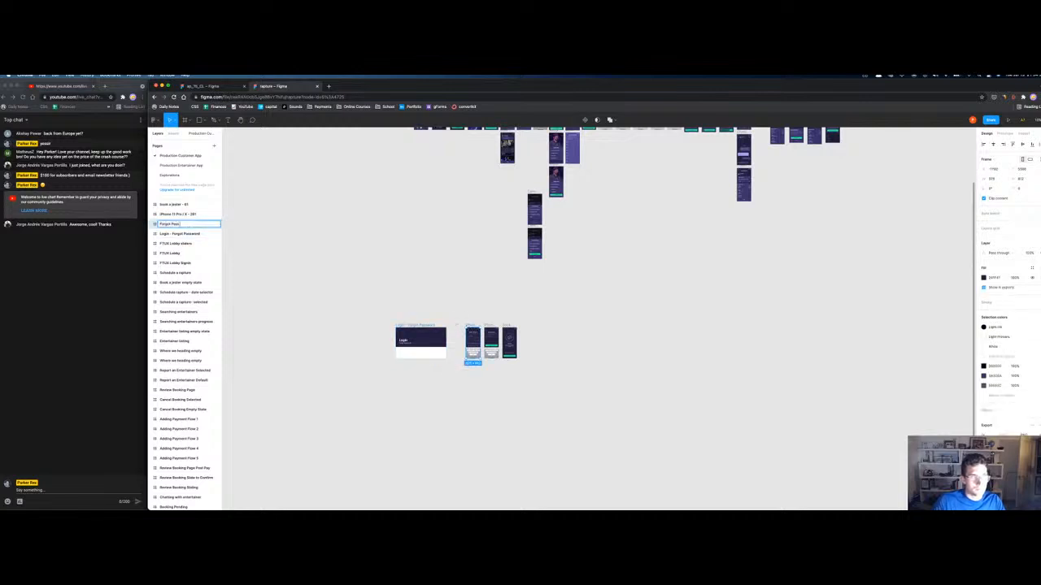
pyautogui.hotkey('shift', 'Tab')
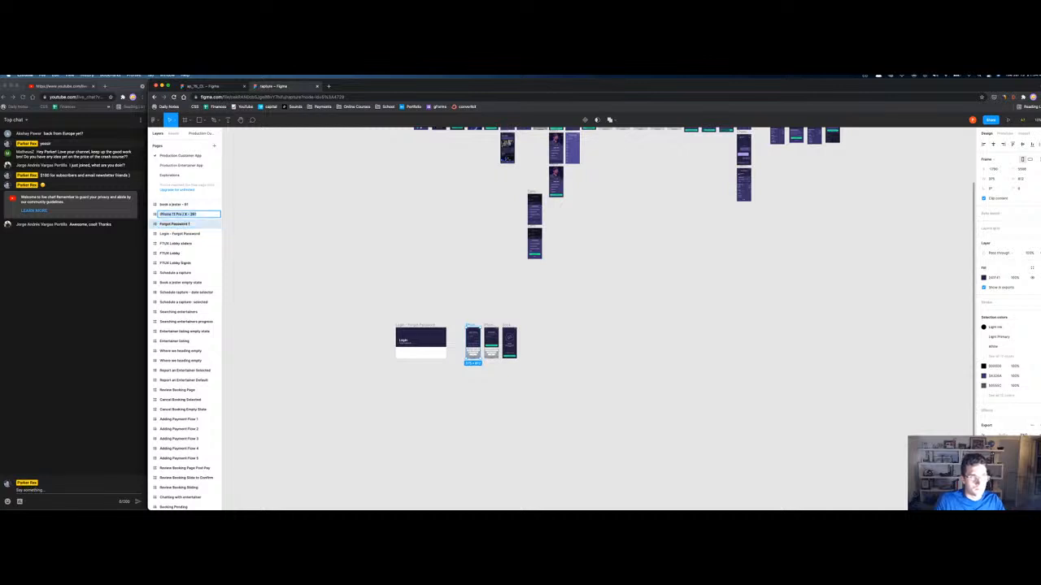
pyautogui.write('C')
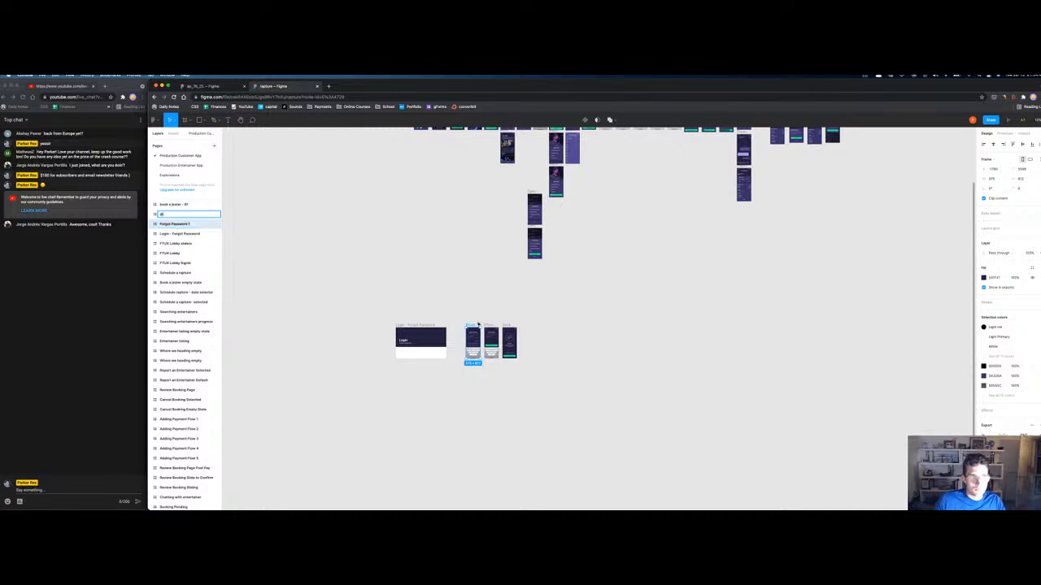
pyautogui.click(176, 214)
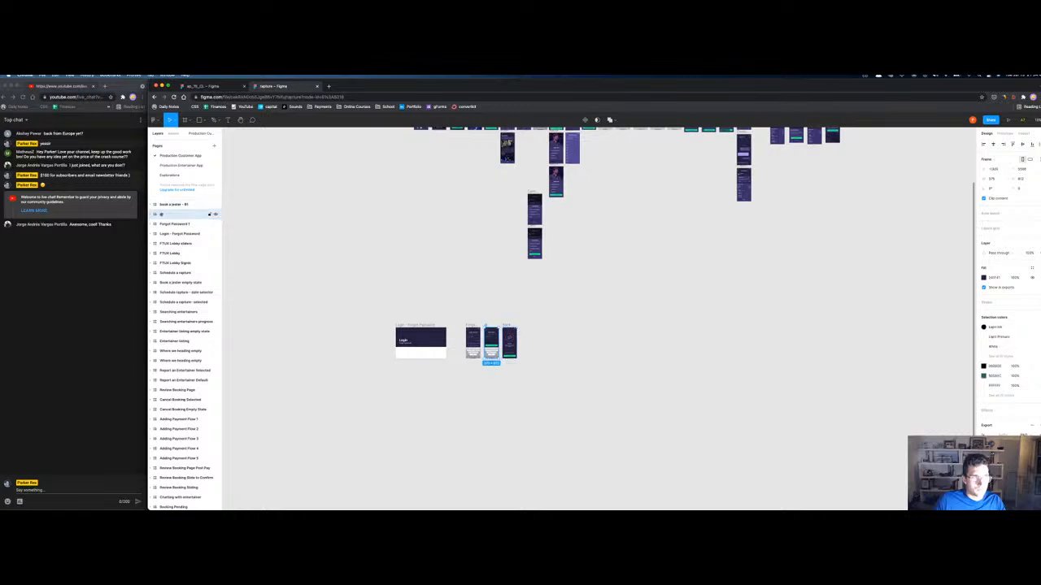
pyautogui.hotkey('shift', '2')
pyautogui.doubleClick(176, 214)
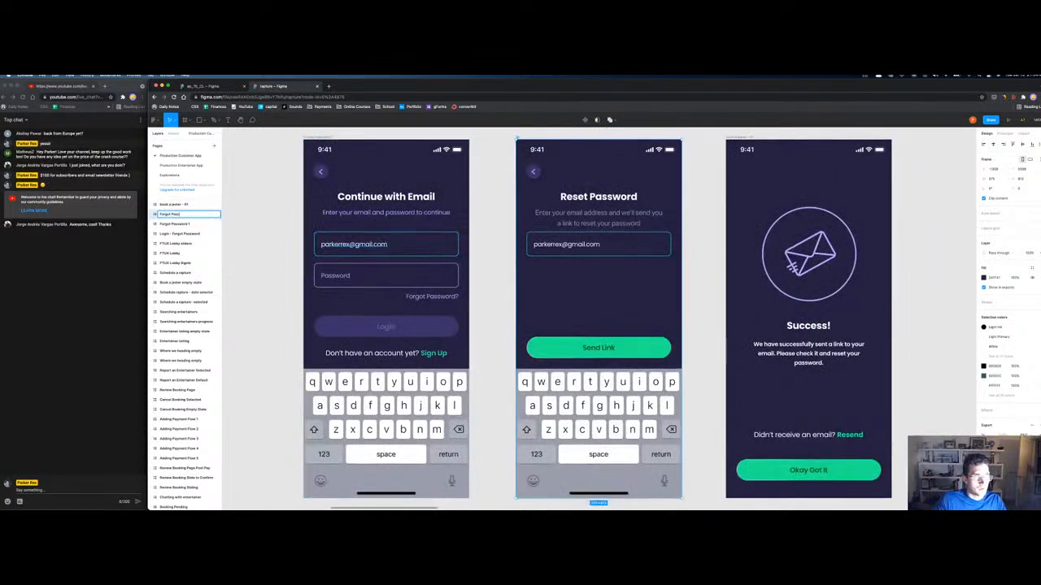
pyautogui.hotkey('shift', 'Tab')
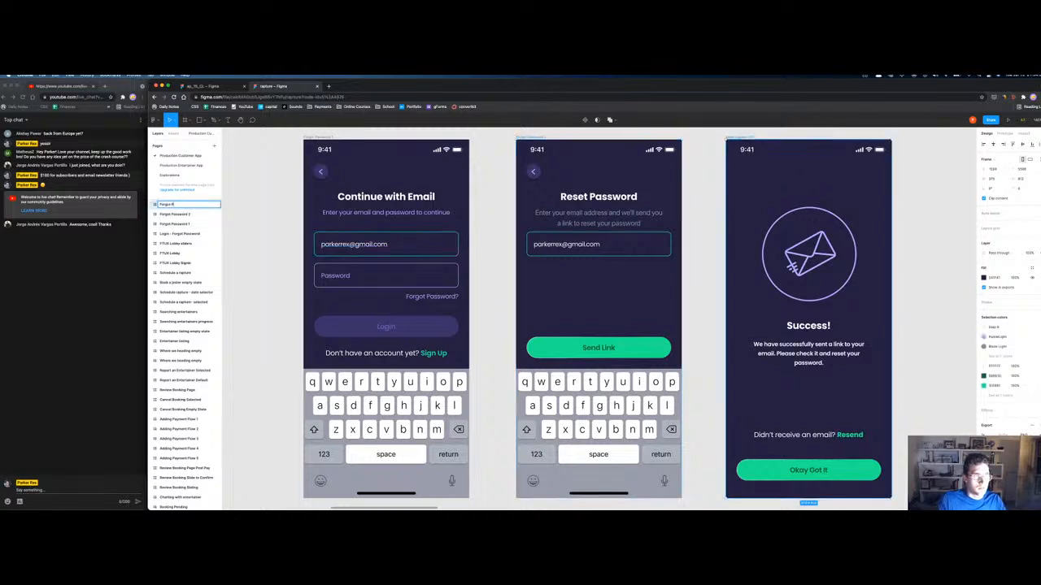
pyautogui.press('Return')
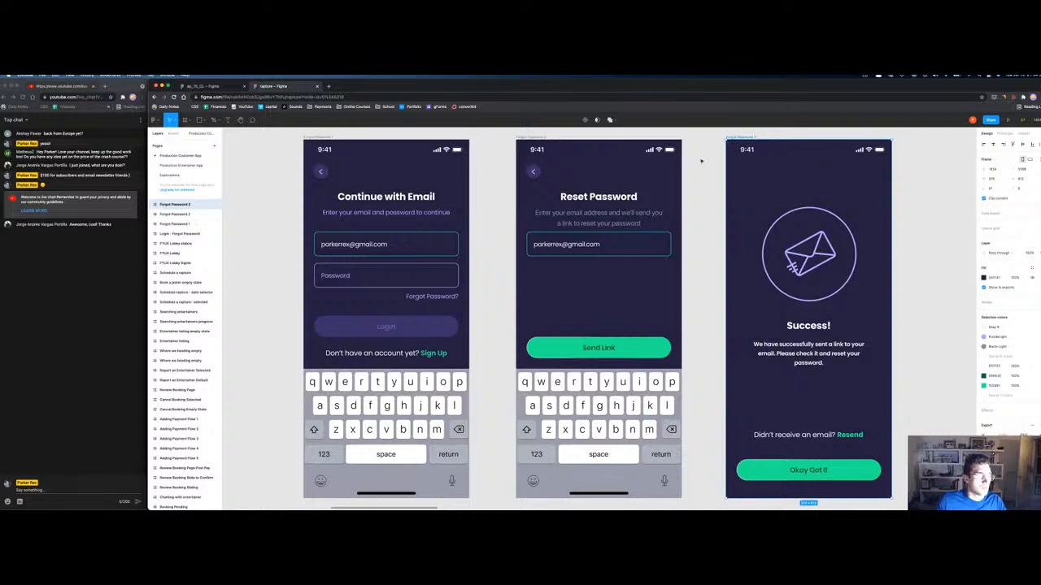
# Step: Nest Forgot Password 1–3 under Login - Forgot Password, above book a jester - 19
pyautogui.click(197, 222)
pyautogui.keyDown('shift'); pyautogui.click(174, 215); pyautogui.keyUp('shift')
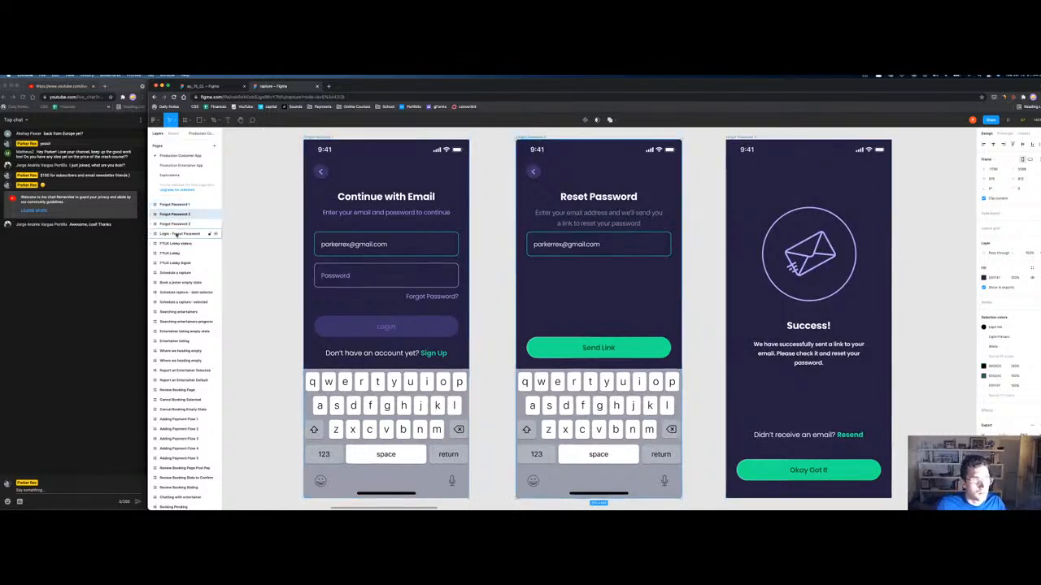
pyautogui.moveTo(169, 211); pyautogui.dragTo(173, 234)
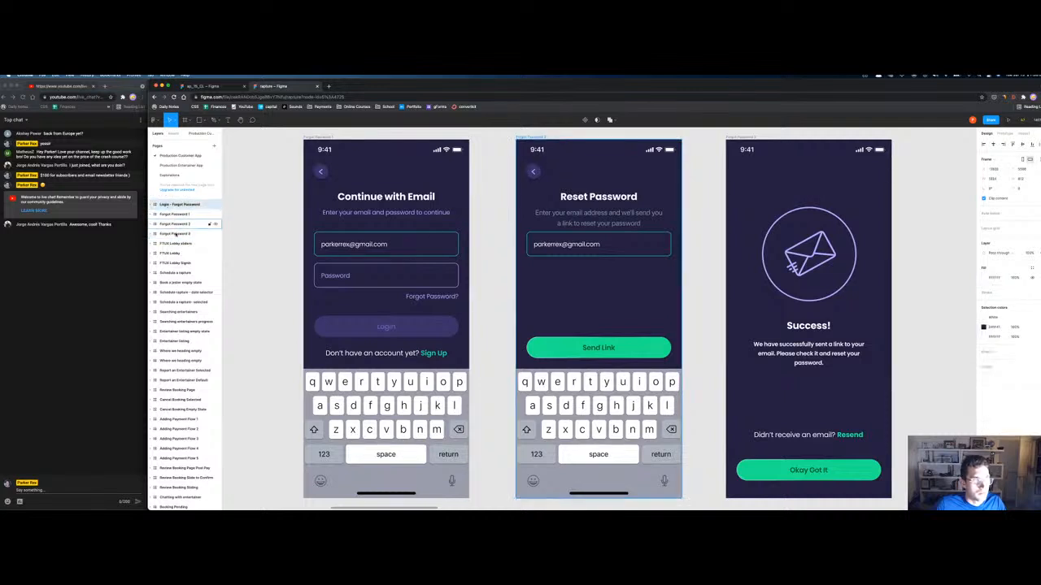
pyautogui.scroll(-5, 167, 349)
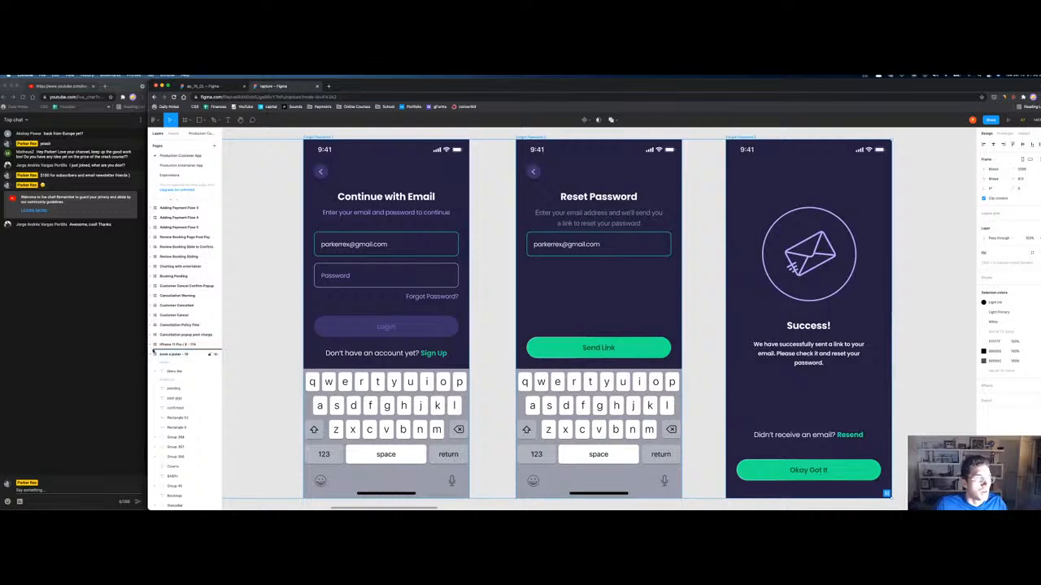
pyautogui.moveTo(161, 359); pyautogui.dragTo(162, 361)
pyautogui.click(151, 394)
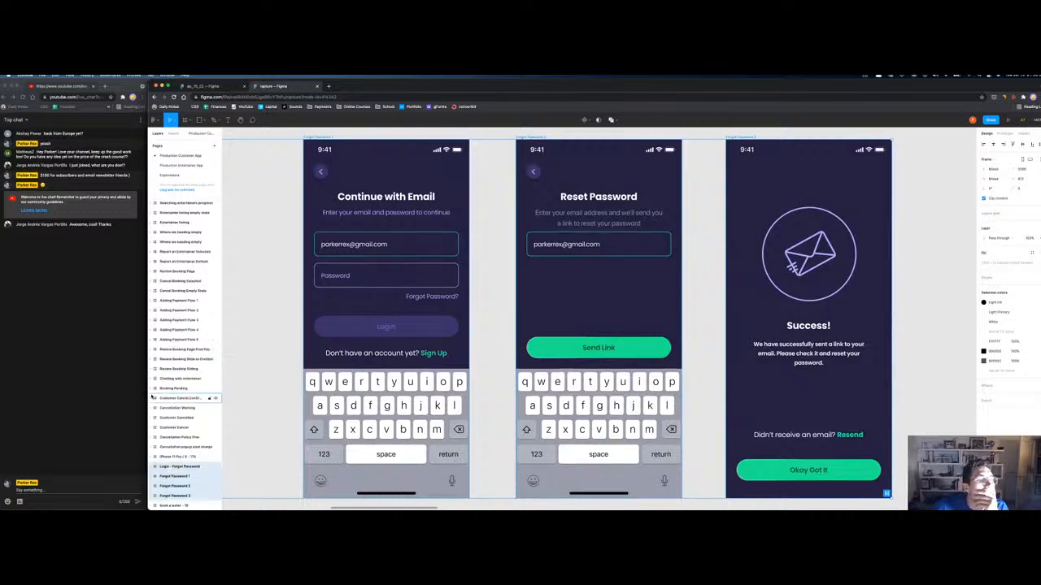
pyautogui.click(167, 506)
pyautogui.hotkey('shift', '2')
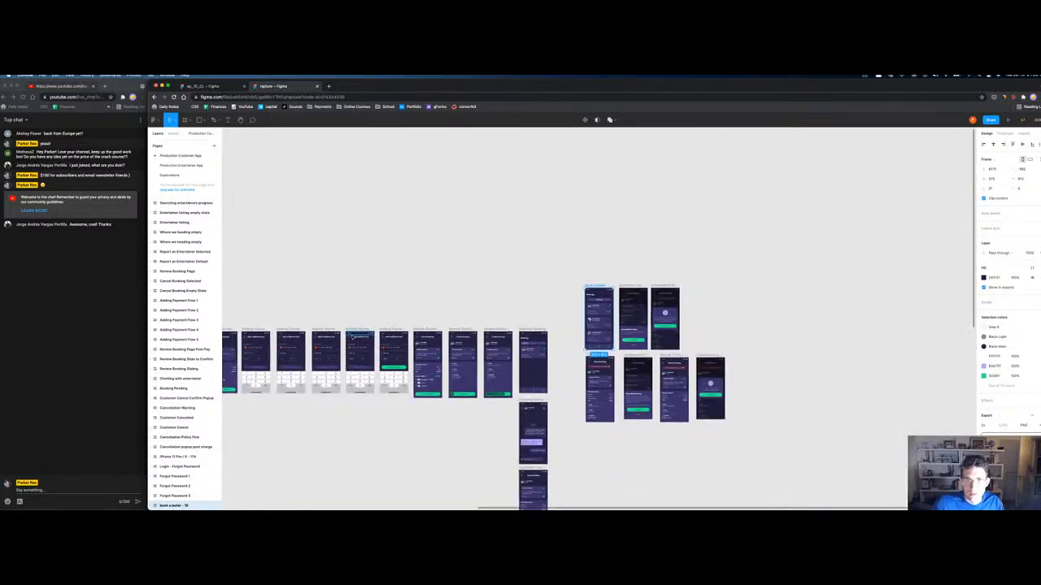
# Step: Delete the book a jester - 19 frame
pyautogui.press('Delete')
pyautogui.scroll(-3, 650, 391)
pyautogui.hscroll(-3, 650, 391)
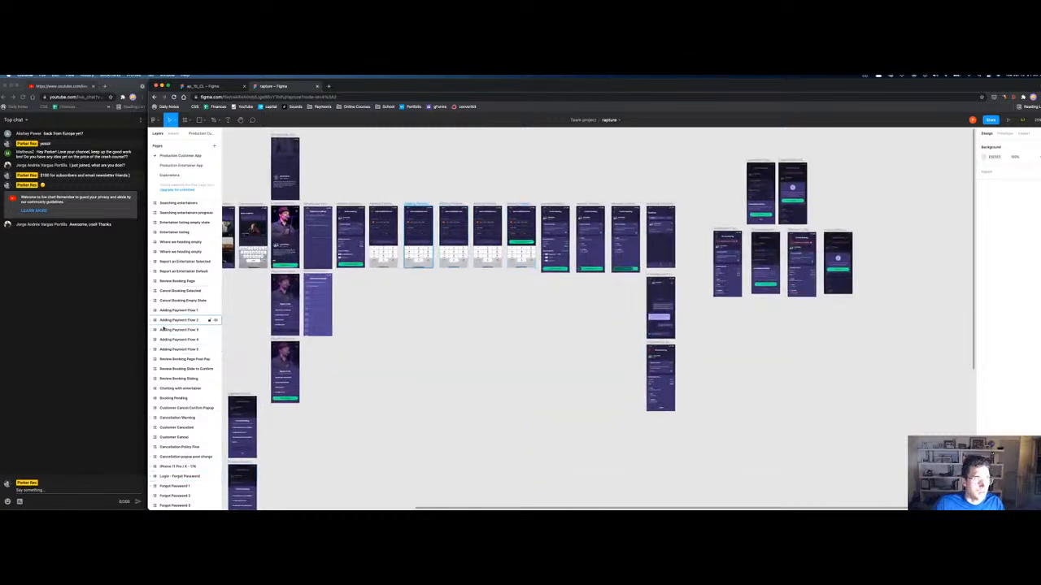
pyautogui.scroll(-5, 378, 446)
pyautogui.hscroll(-3, 525, 390)
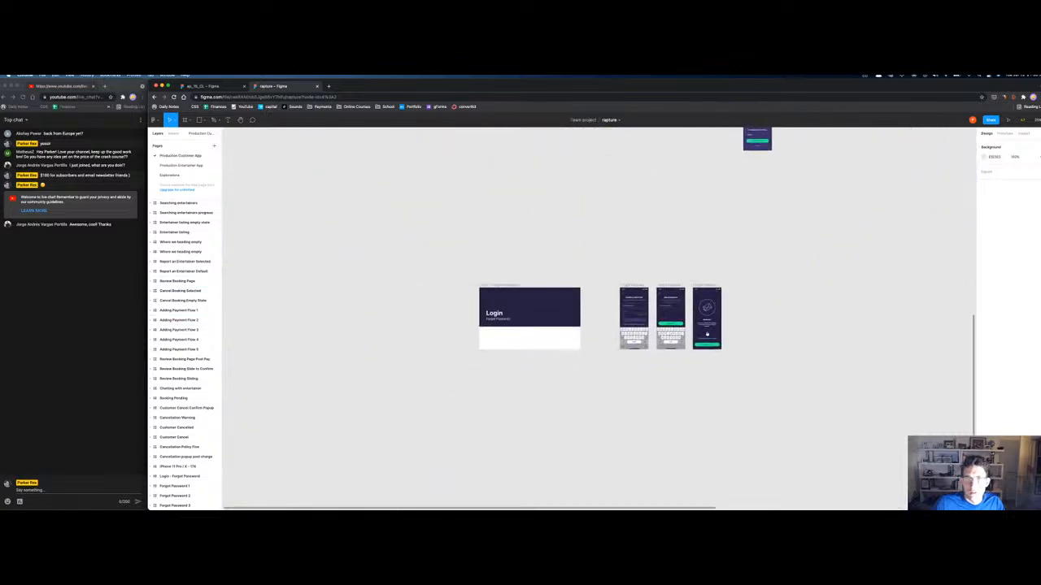
# Step: Copy the Sign Up title frame from the older file and paste it into rapture
pyautogui.click(225, 85)
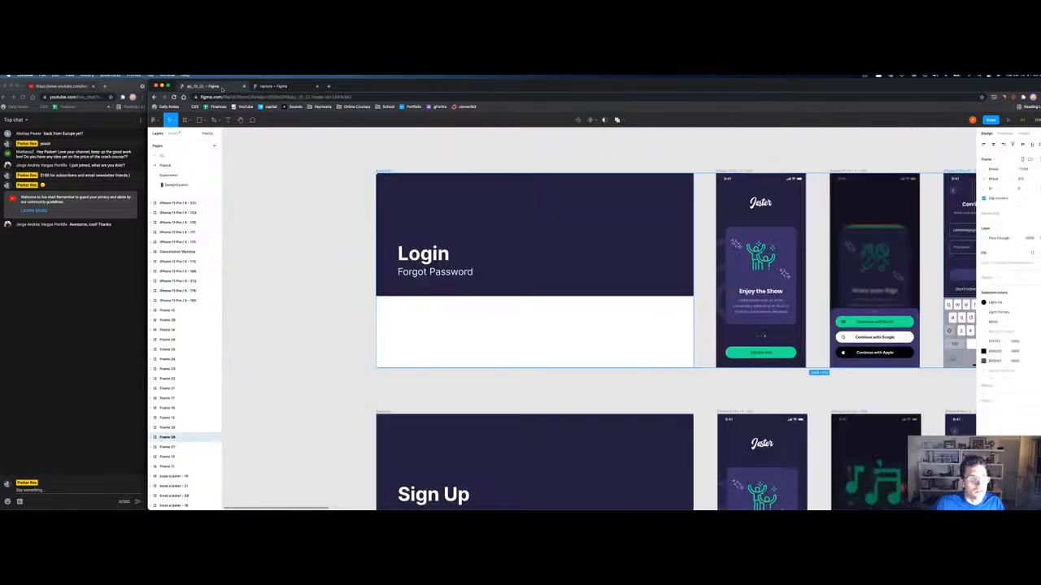
pyautogui.scroll(-5, 635, 309)
pyautogui.hscroll(10, 435, 220)
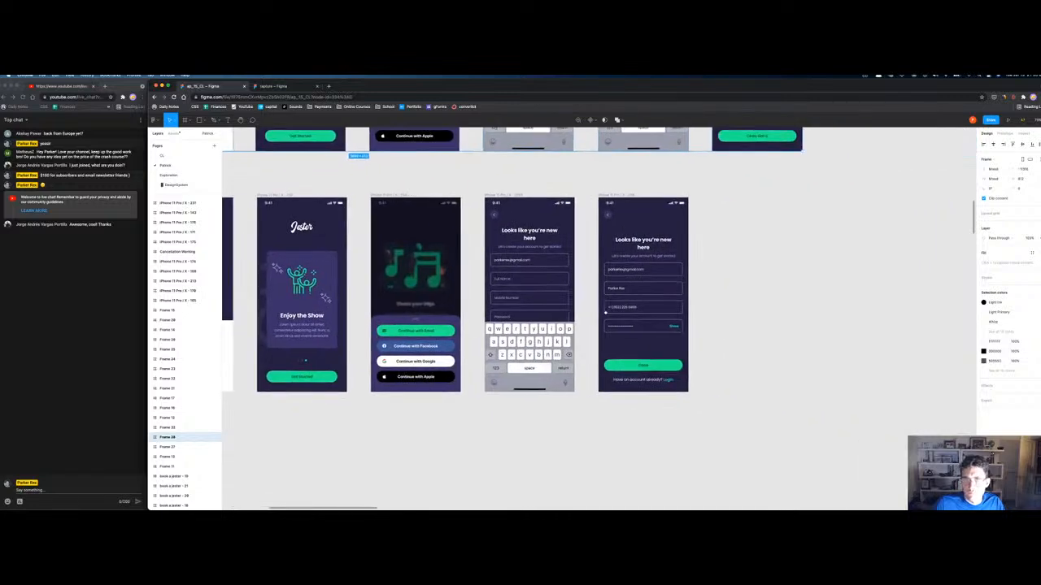
pyautogui.hscroll(-5, 521, 293)
pyautogui.scroll(-1, 520, 293)
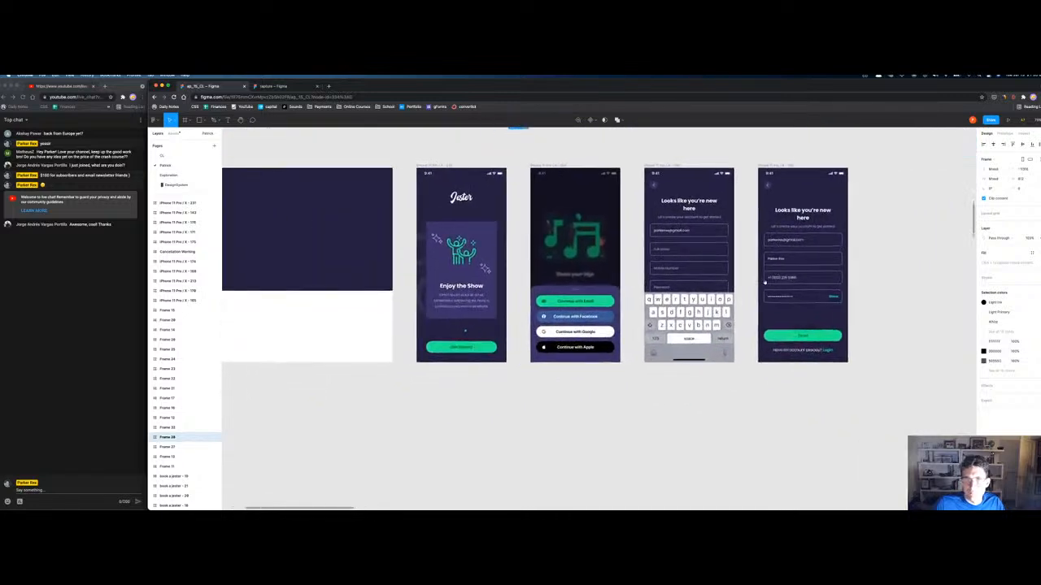
pyautogui.click(664, 167)
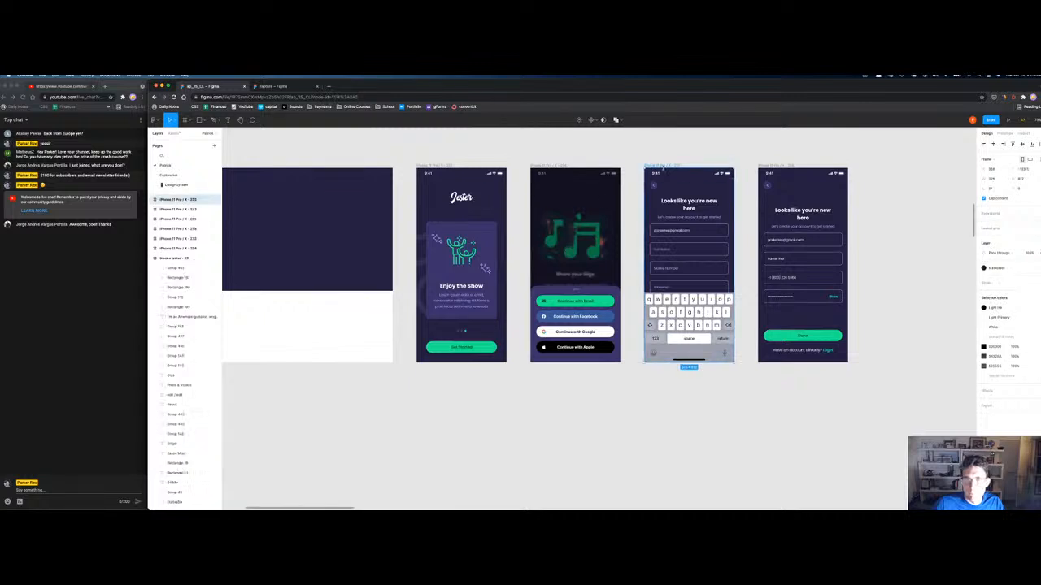
pyautogui.keyDown('shift'); pyautogui.click(776, 165); pyautogui.keyUp('shift')
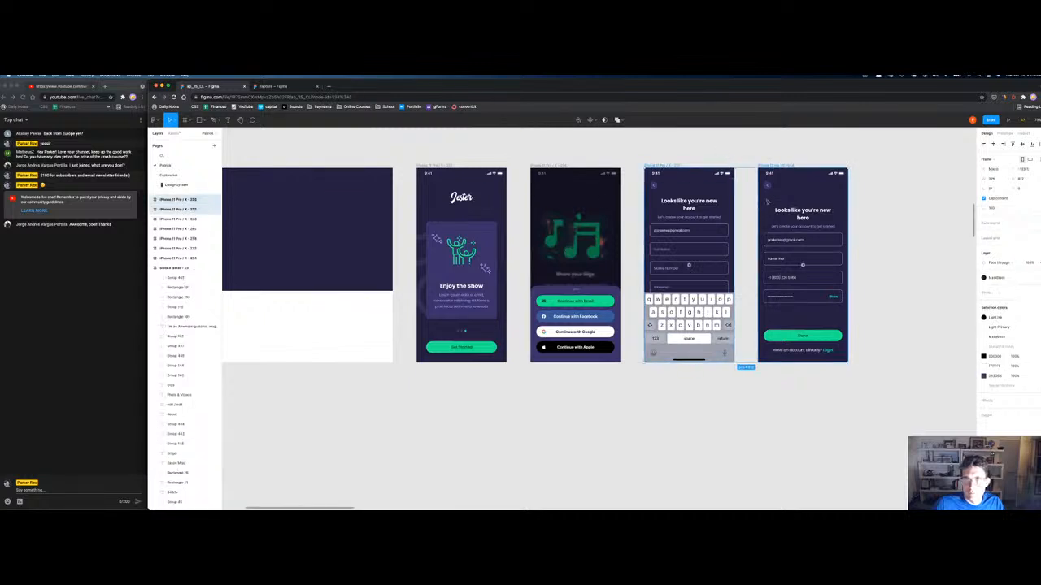
pyautogui.moveTo(375, 302); pyautogui.dragTo(572, 295)
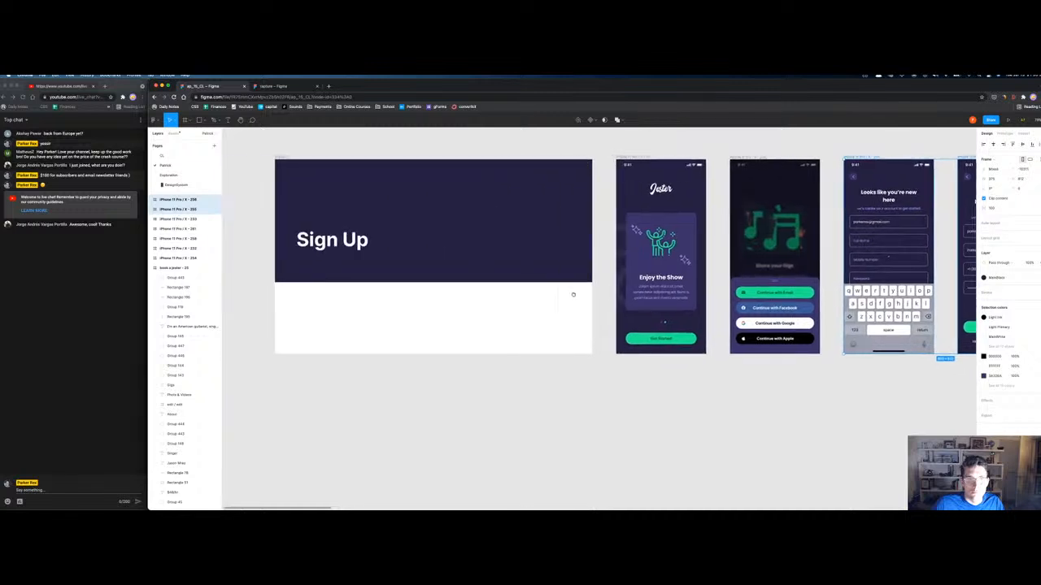
pyautogui.click(281, 158)
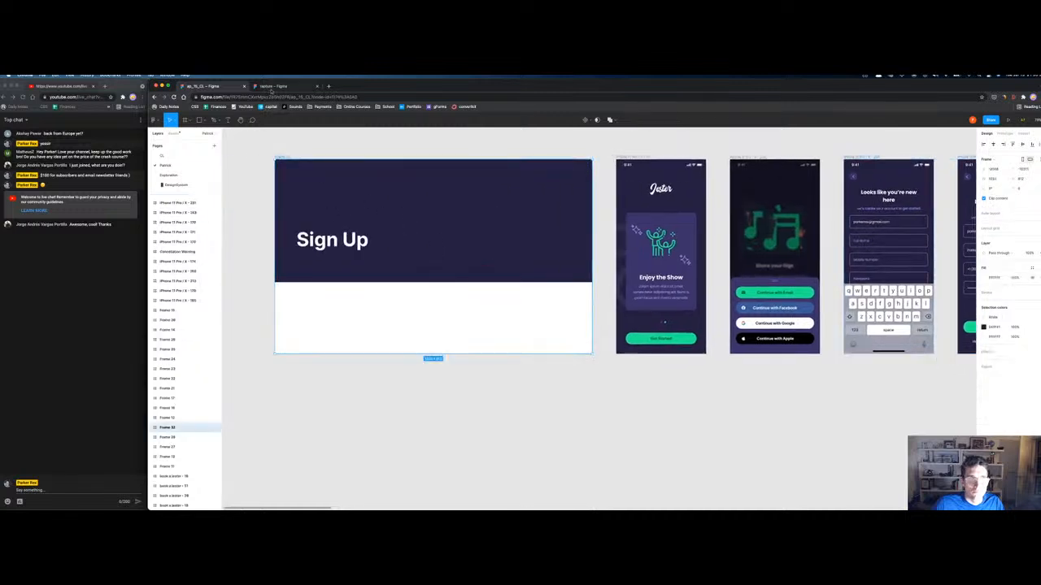
pyautogui.click(275, 85)
pyautogui.moveTo(539, 388); pyautogui.dragTo(470, 296)
pyautogui.press('super+v')
# Step: Copy the two sign-up phone screens and paste them into rapture
pyautogui.hotkey('ctrl', 'shift', 'Tab')
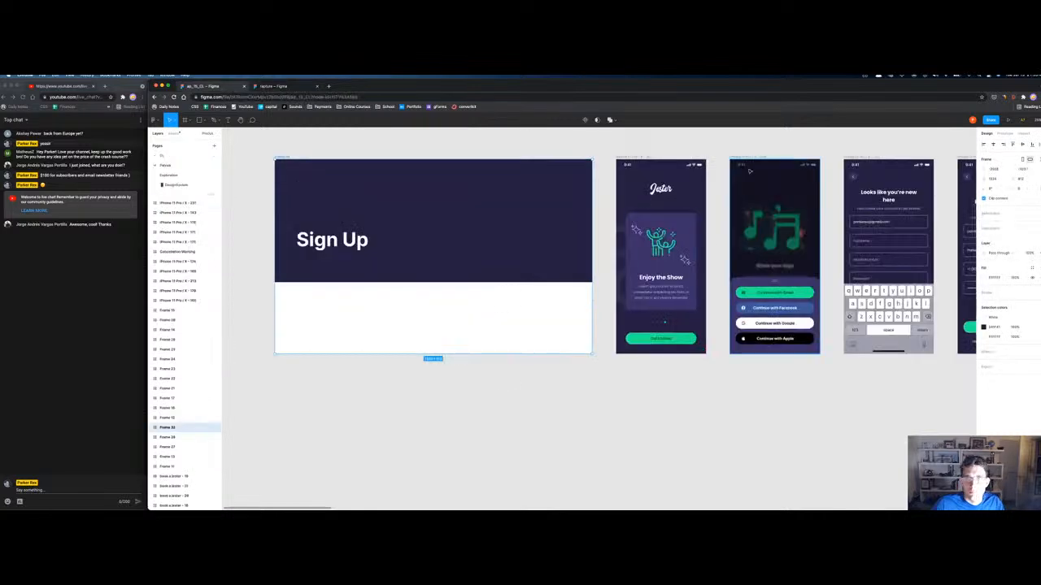
pyautogui.moveTo(729, 155); pyautogui.dragTo(514, 165)
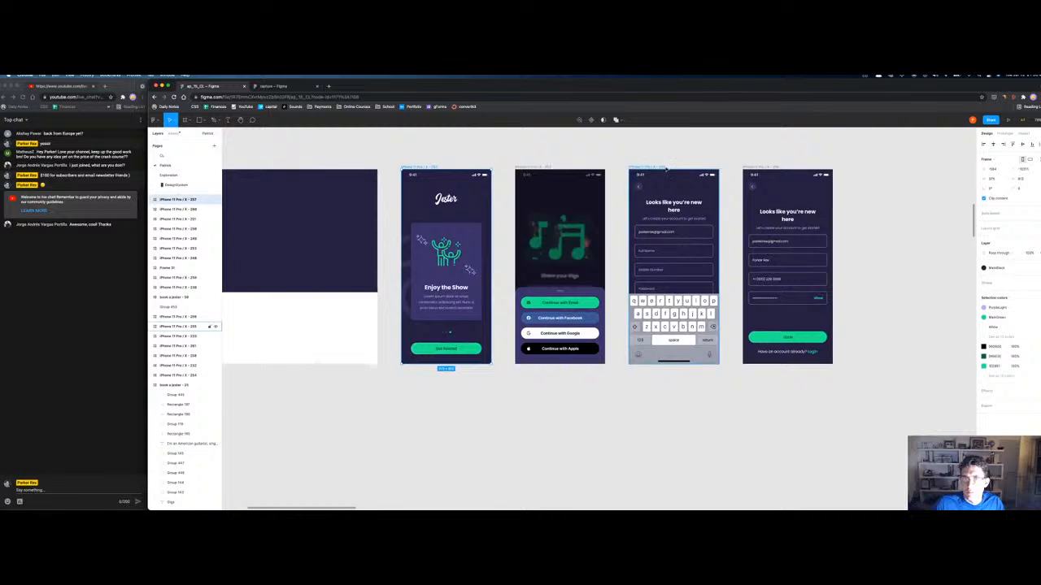
pyautogui.keyDown('shift'); pyautogui.click(654, 167); pyautogui.keyUp('shift')
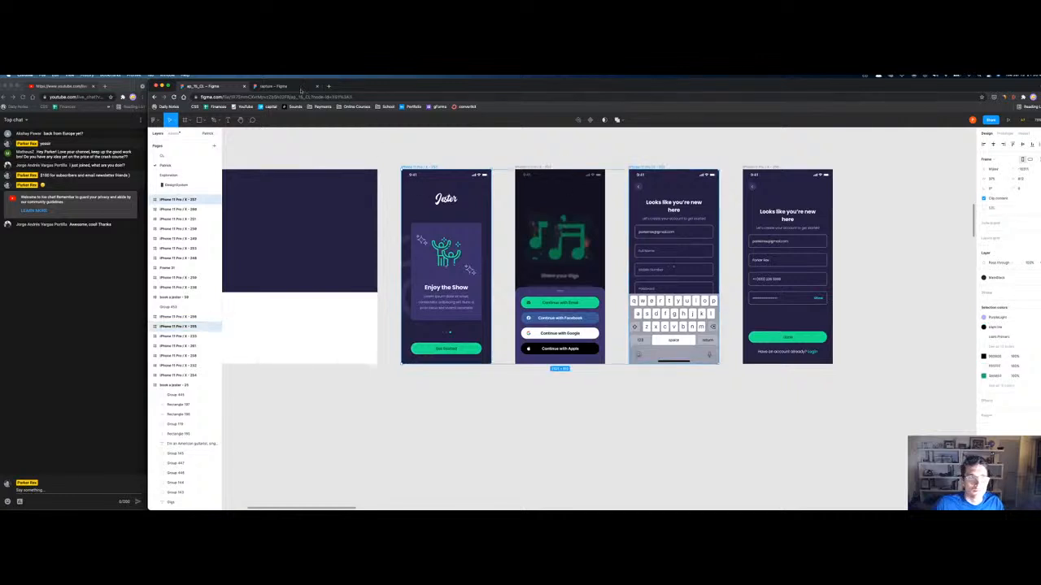
pyautogui.click(281, 86)
pyautogui.hotkey('ctrl', 'v')
pyautogui.hotkey('ctrl', 'v')
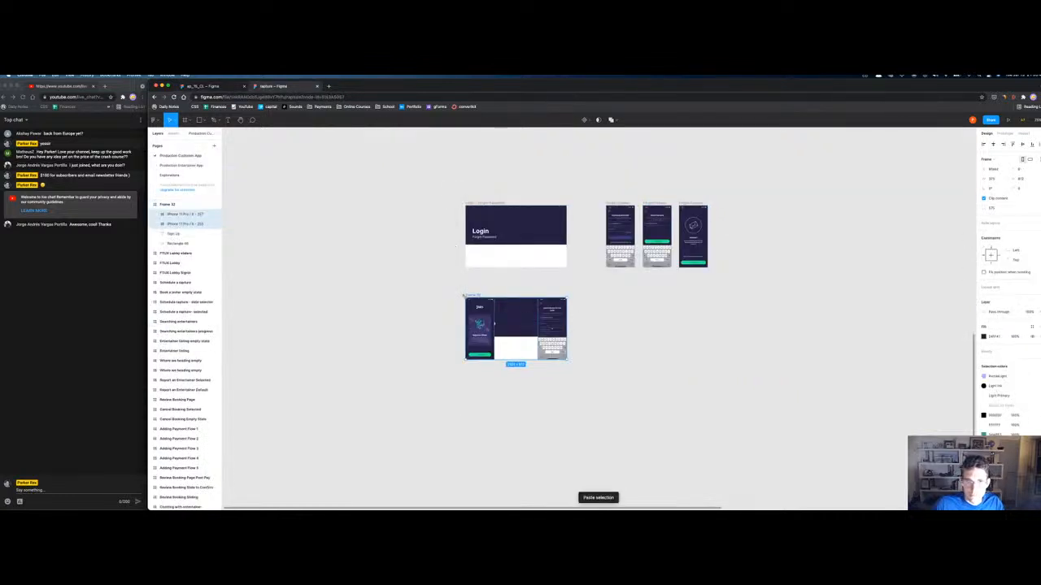
# Step: Pull the pasted screens out beside the title frame and rename it 'Sign Up'
pyautogui.moveTo(201, 221); pyautogui.dragTo(193, 202)
pyautogui.moveTo(483, 297); pyautogui.dragTo(591, 297)
pyautogui.click(477, 301)
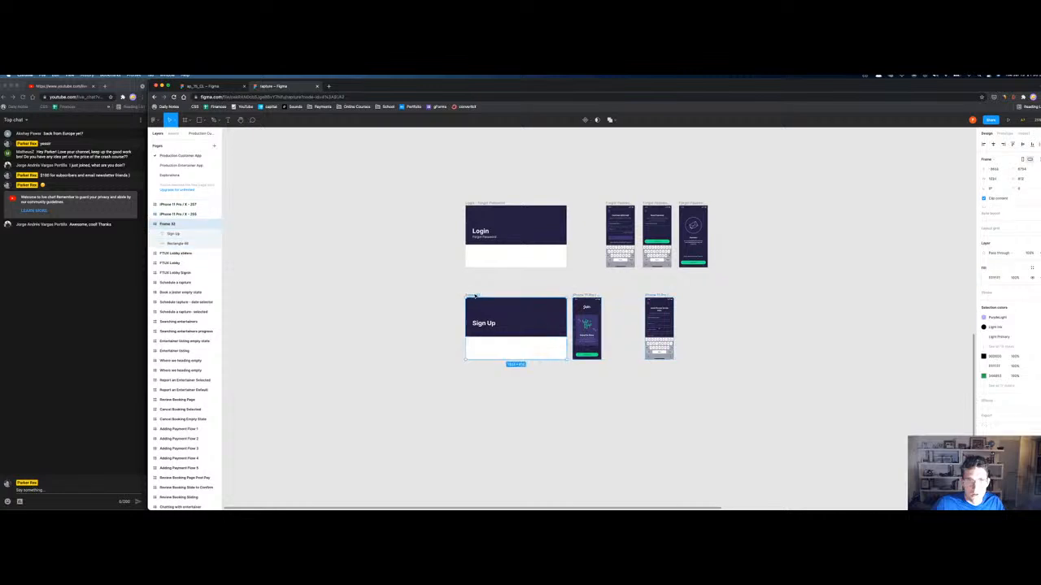
pyautogui.doubleClick(165, 224)
pyautogui.write('Sign Up')
pyautogui.press('Return')
pyautogui.click(152, 224)
# Step: Rename the phone screens 'Signup 1' and 'Signup 2' and put Sign Up at the layer top
pyautogui.click(184, 215)
pyautogui.doubleClick(183, 205)
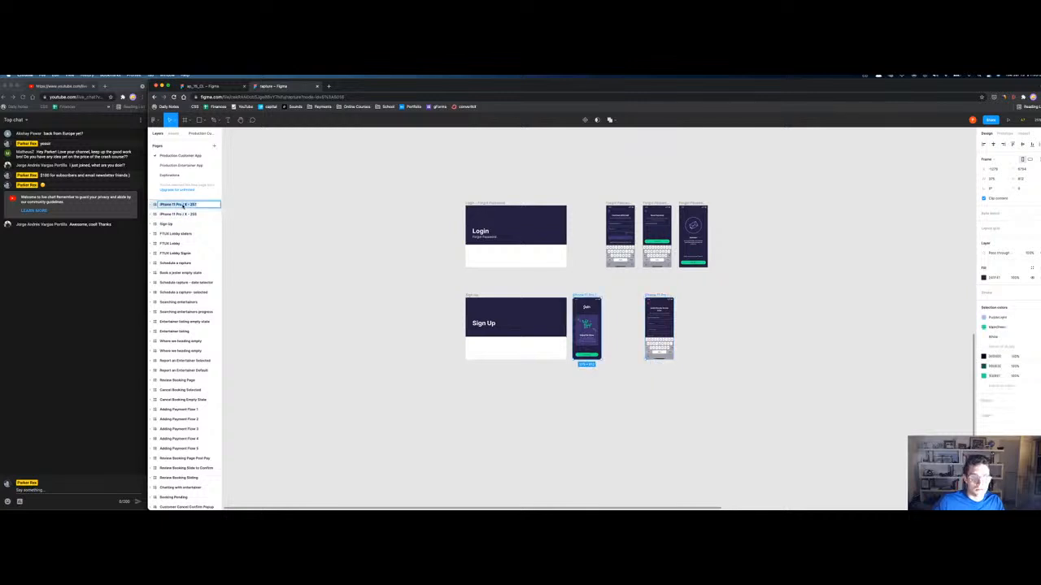
pyautogui.write('Signup 1')
pyautogui.press('Return')
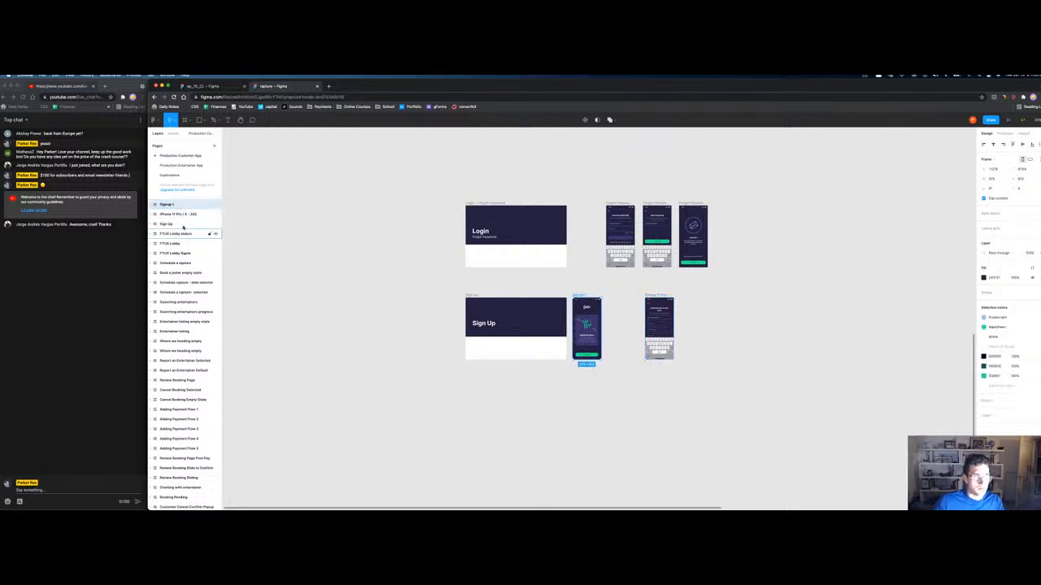
pyautogui.doubleClick(184, 214)
pyautogui.write('Signup 2')
pyautogui.press('Return')
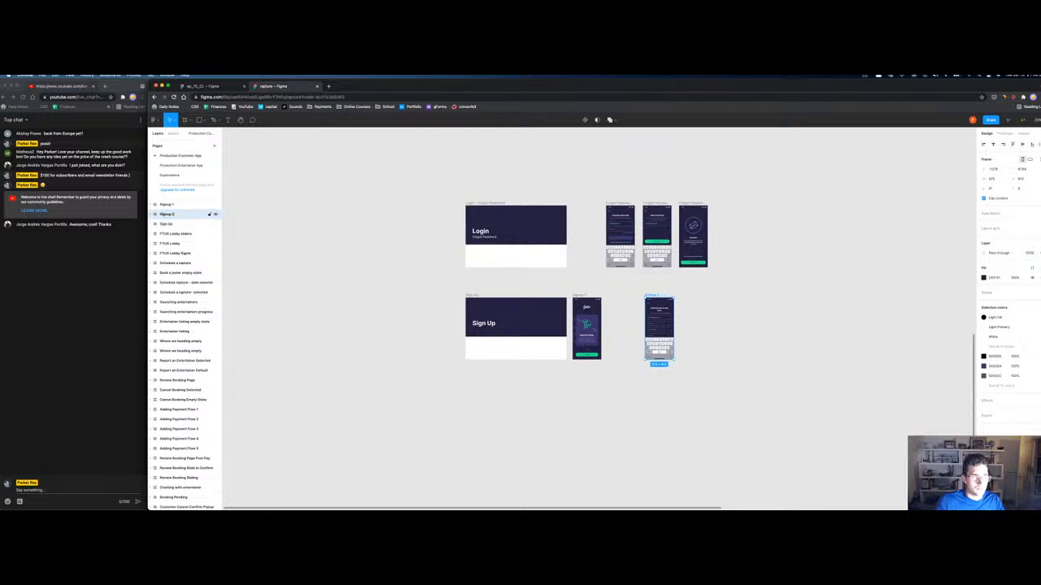
pyautogui.moveTo(167, 224); pyautogui.dragTo(166, 202)
pyautogui.keyDown('shift'); pyautogui.click(166, 224); pyautogui.keyUp('shift')
# Step: Slide Signup 2 beside Signup 1 and pack Forgot Password 1–3 against the Login frame
pyautogui.scroll(-3, 166, 309)
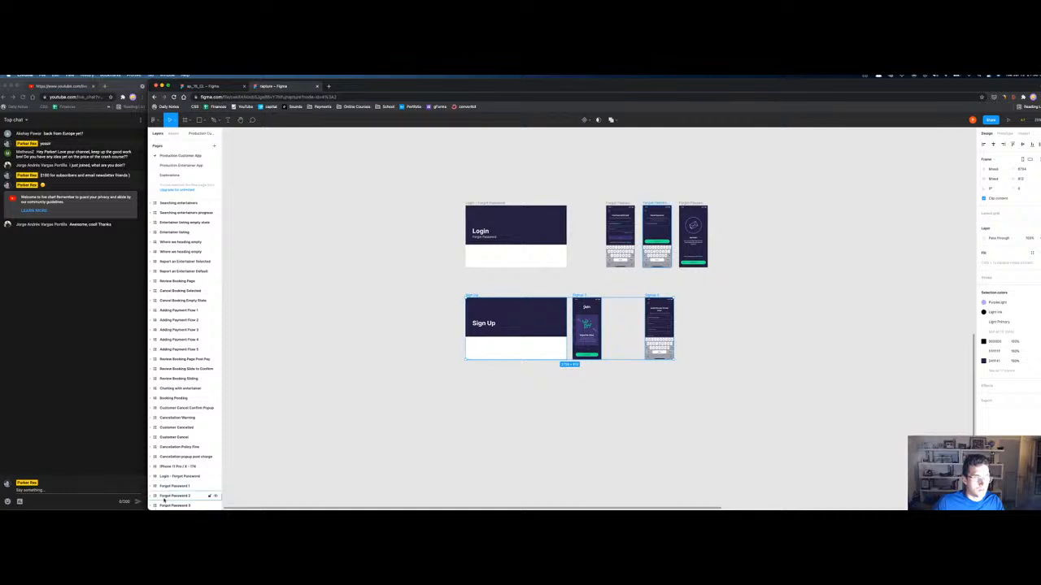
pyautogui.scroll(-1, 165, 499)
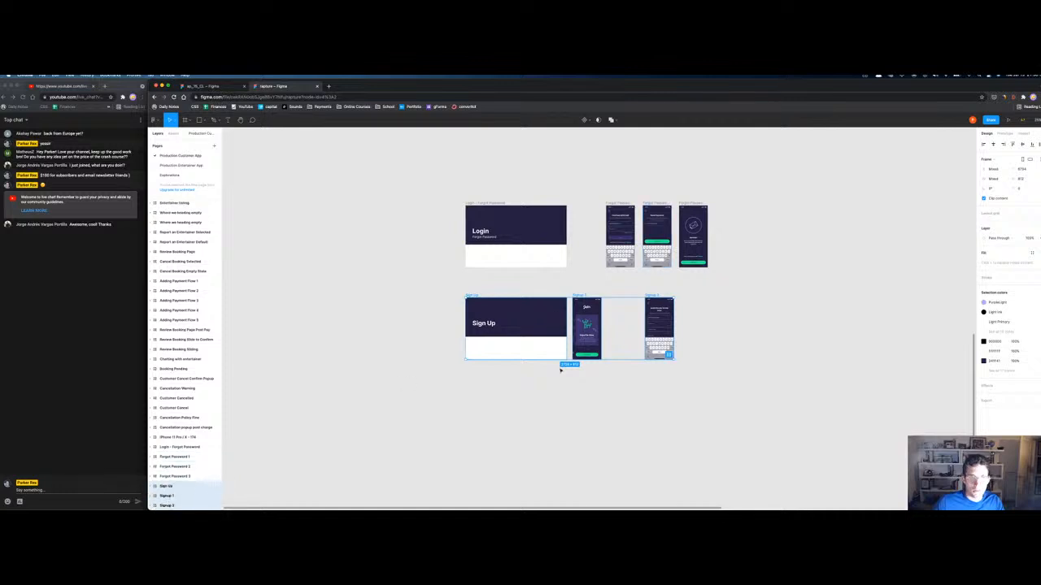
pyautogui.click(617, 322)
pyautogui.click(653, 297)
pyautogui.moveTo(653, 297); pyautogui.dragTo(612, 297)
pyautogui.click(623, 205)
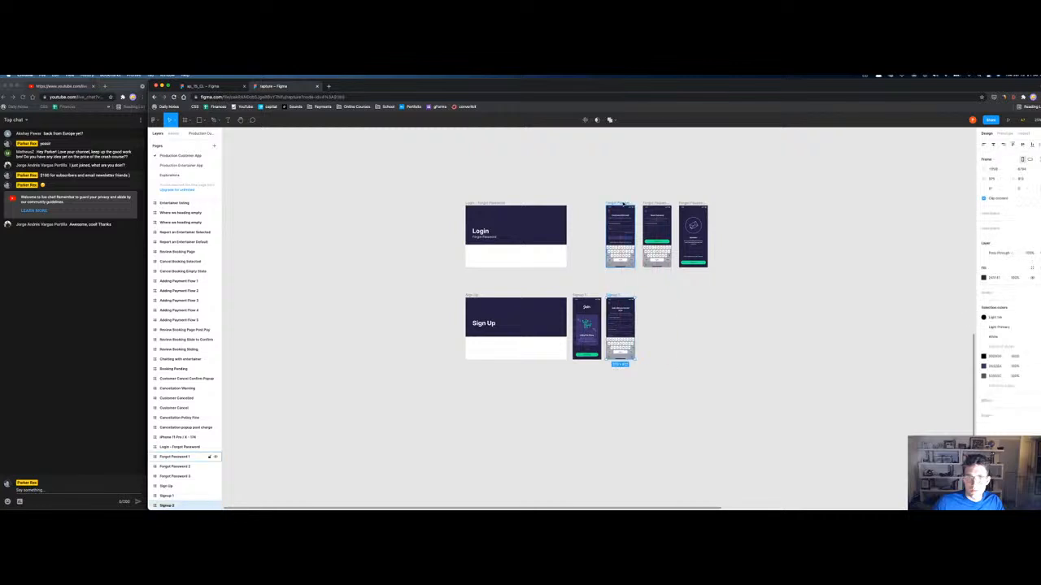
pyautogui.moveTo(622, 205); pyautogui.dragTo(591, 205)
pyautogui.moveTo(657, 205); pyautogui.dragTo(621, 205)
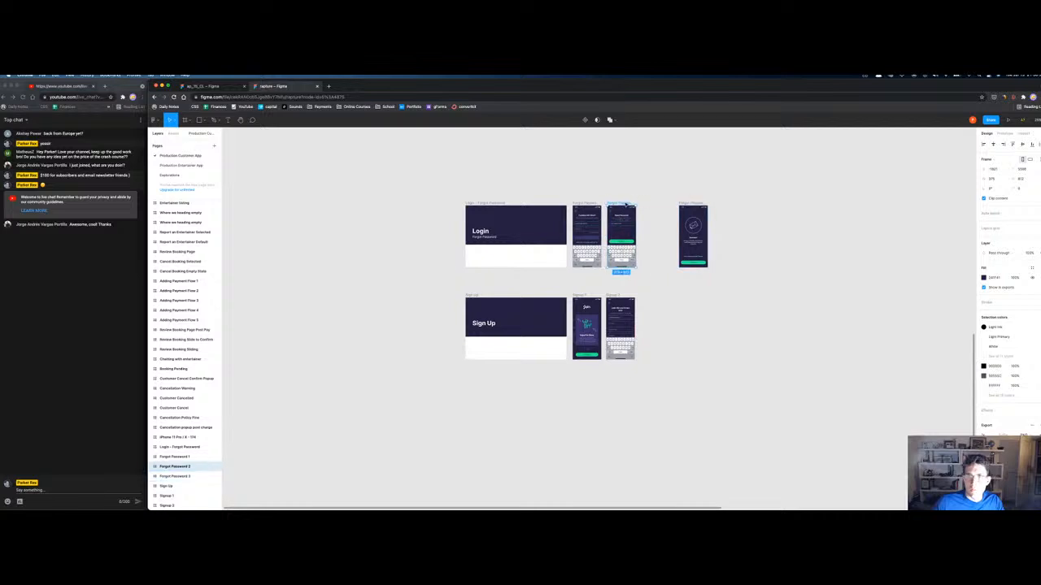
pyautogui.moveTo(692, 203); pyautogui.dragTo(657, 203)
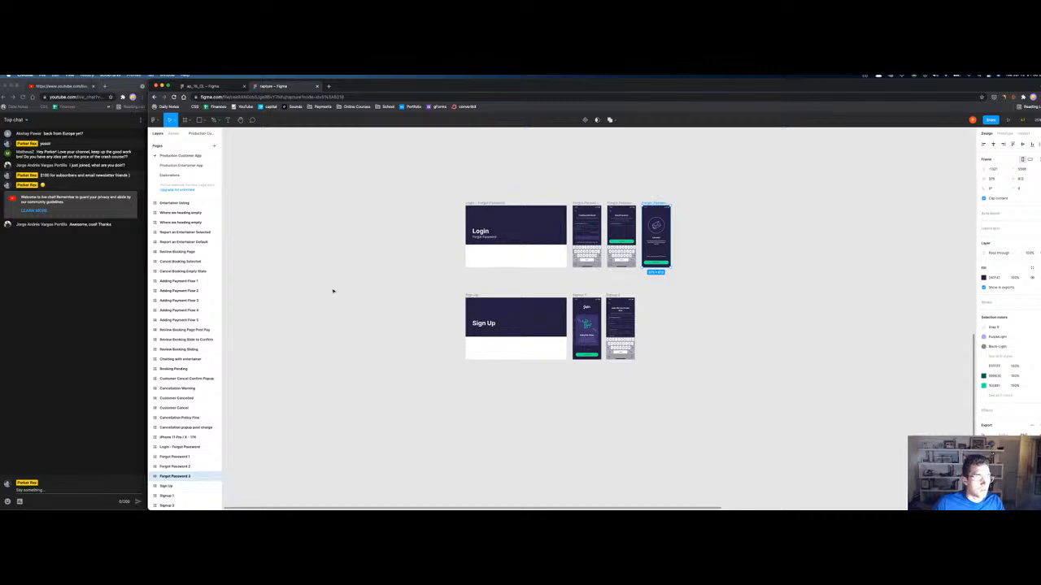
# Step: In the ap_15_CL file, select the Share your Gigs, Hire Entertainers and Enjoy the Show screens
pyautogui.click(210, 86)
pyautogui.scroll(-5, 569, 448)
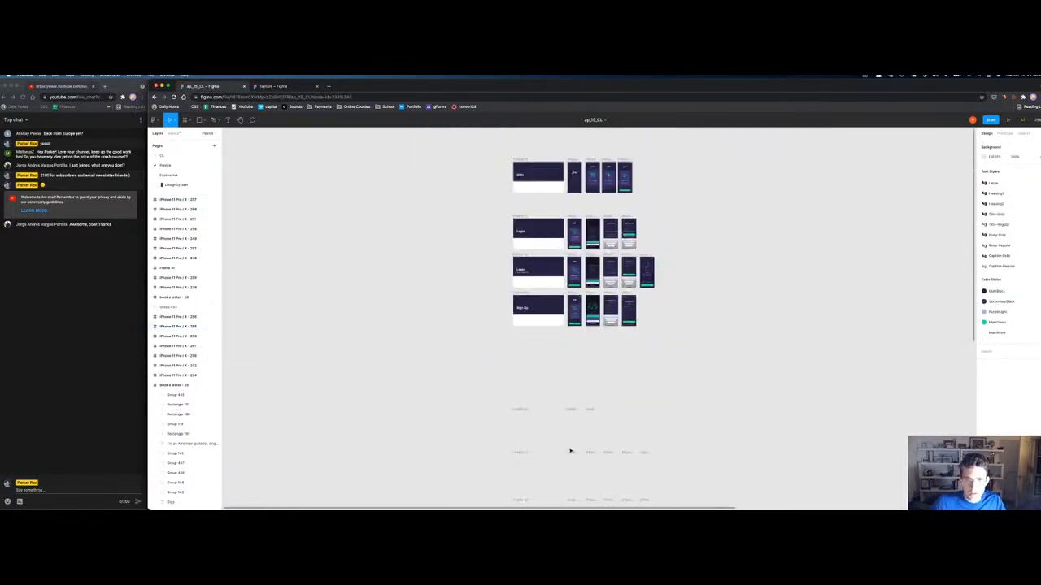
pyautogui.moveTo(577, 375); pyautogui.dragTo(542, 235)
pyautogui.scroll(5, 534, 301)
pyautogui.moveTo(662, 356); pyautogui.dragTo(652, 191)
pyautogui.press('-')
pyautogui.press('-')
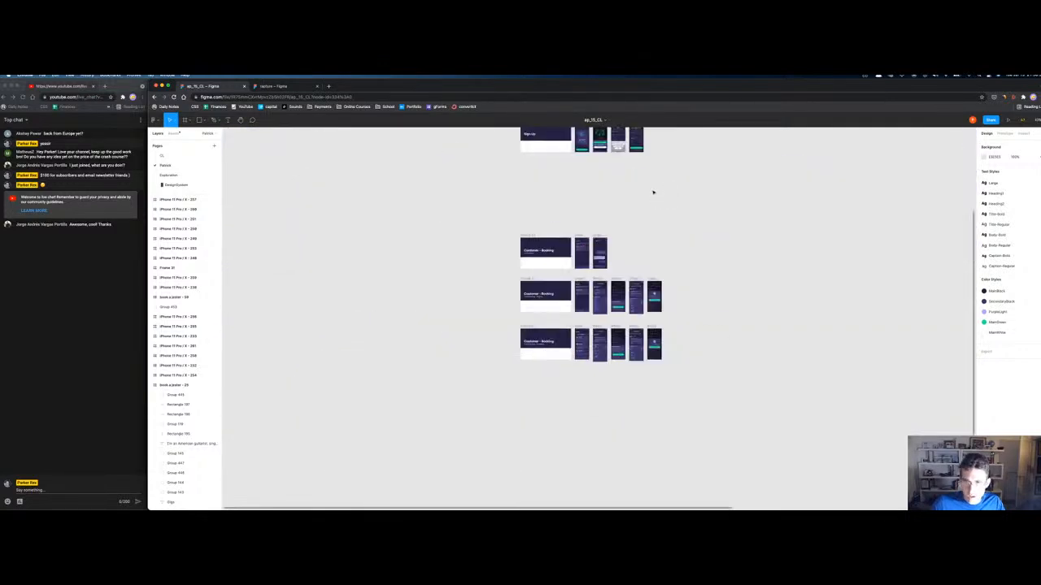
pyautogui.scroll(3, 666, 187)
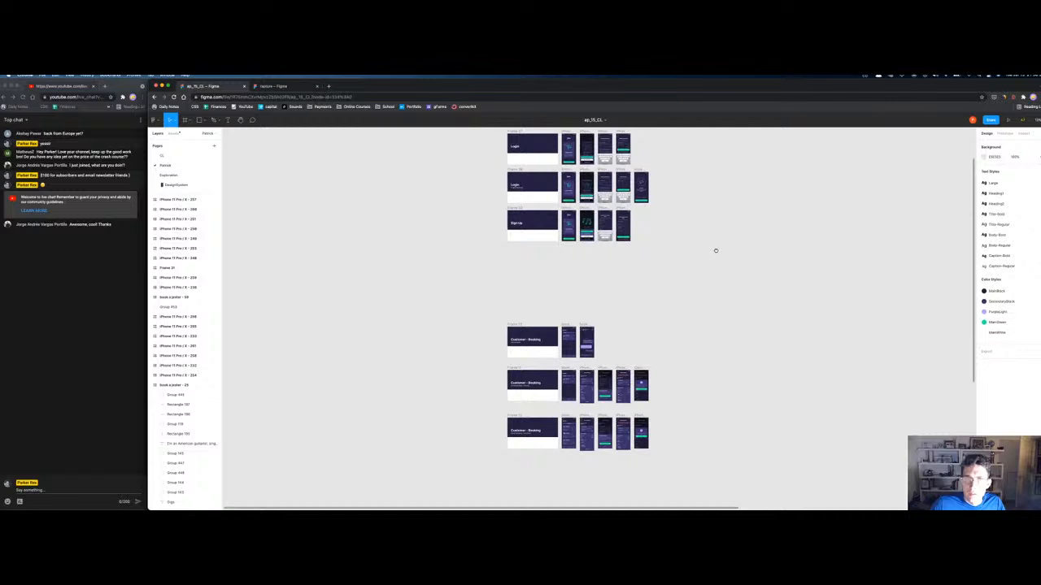
pyautogui.moveTo(715, 250); pyautogui.dragTo(718, 333)
pyautogui.moveTo(689, 212); pyautogui.dragTo(658, 325)
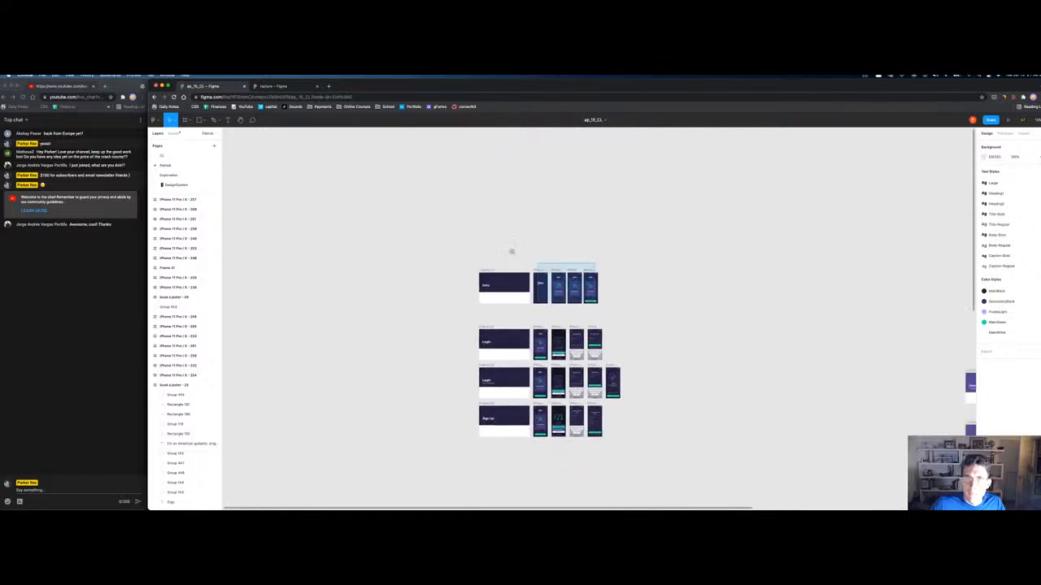
pyautogui.scroll(8, 537, 263)
pyautogui.moveTo(737, 282); pyautogui.dragTo(551, 173)
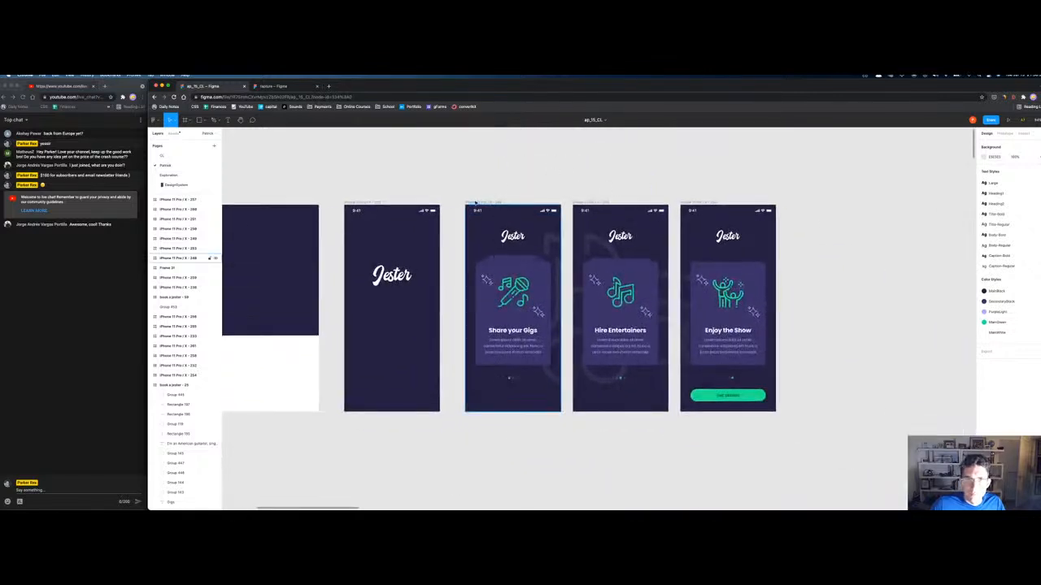
pyautogui.click(485, 202)
pyautogui.keyDown('shift'); pyautogui.click(594, 202); pyautogui.keyUp('shift')
pyautogui.keyDown('shift'); pyautogui.click(703, 202); pyautogui.keyUp('shift')
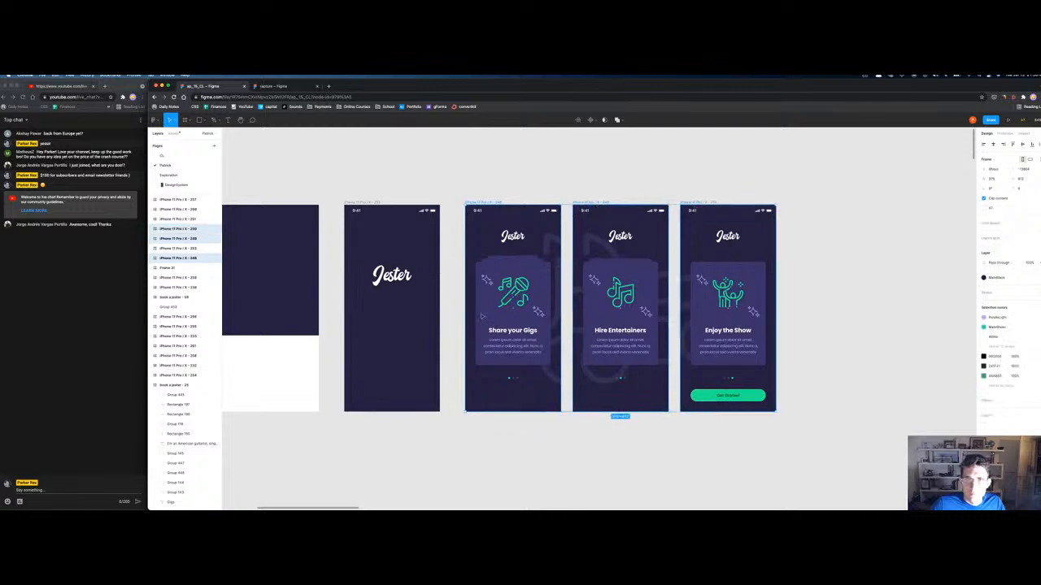
# Step: Paste the three onboarding screens into the rapture file beneath the Sign Up row
pyautogui.click(265, 87)
pyautogui.click(491, 422)
pyautogui.press('super+v')
pyautogui.moveTo(567, 288); pyautogui.dragTo(591, 368)
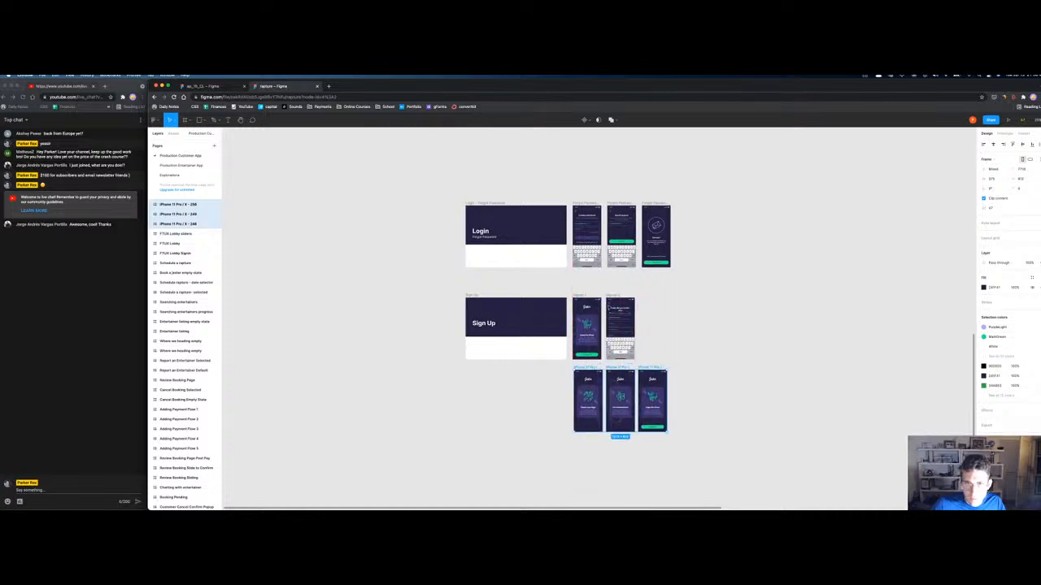
# Step: Move Signup 2 to the end of the bottom row and delete the old Signup 1 screen
pyautogui.moveTo(615, 302); pyautogui.dragTo(679, 374)
pyautogui.click(582, 297)
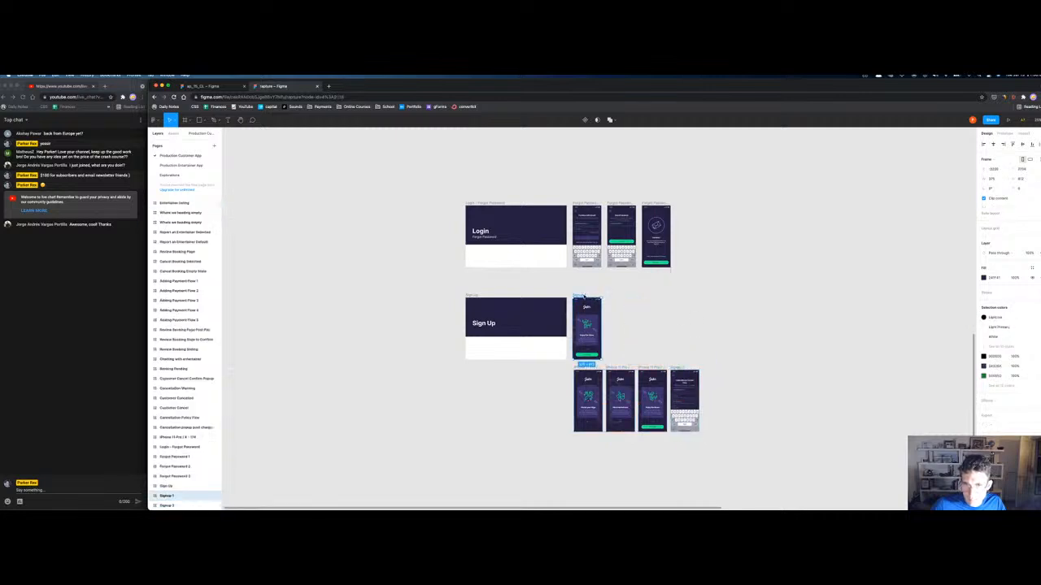
pyautogui.press('BackSpace')
# Step: Name the onboarding frames Signup 1–4, then delete the Sign Up title frame
pyautogui.click(589, 368)
pyautogui.press('super+r')
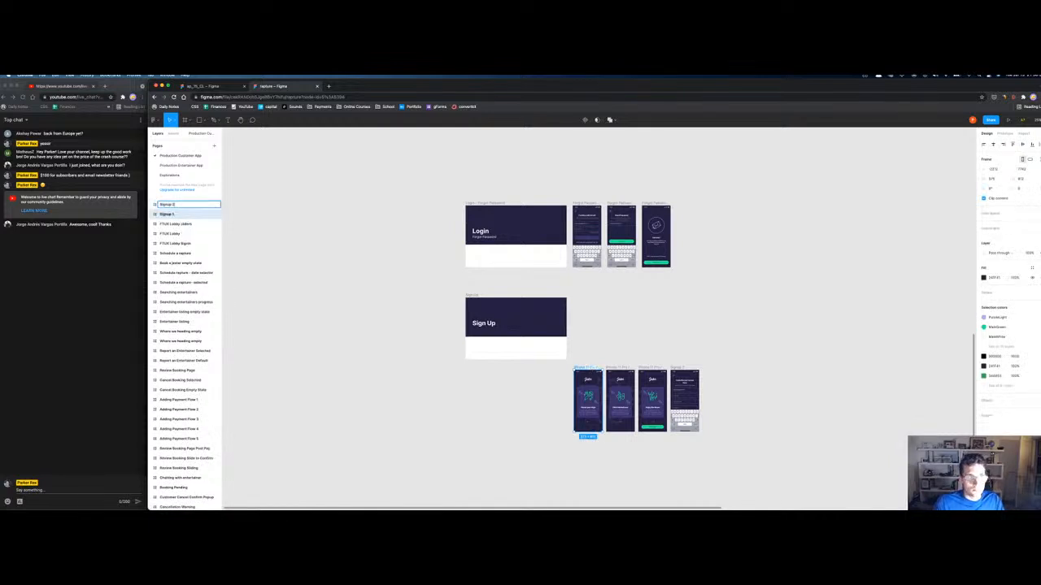
pyautogui.write('Signup 3')
pyautogui.press('Tab')
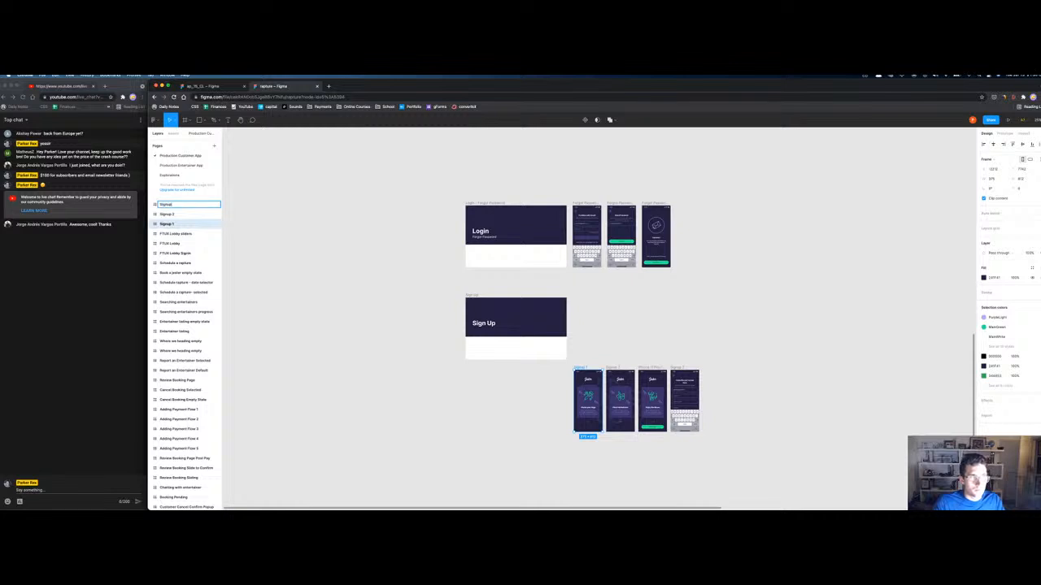
pyautogui.press('Tab')
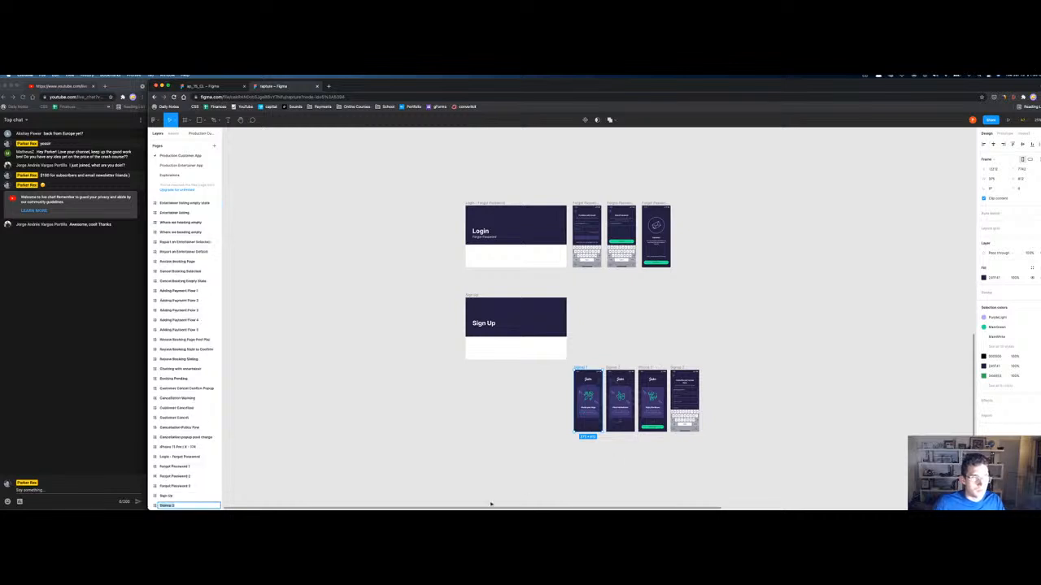
pyautogui.scroll(15, 172, 325)
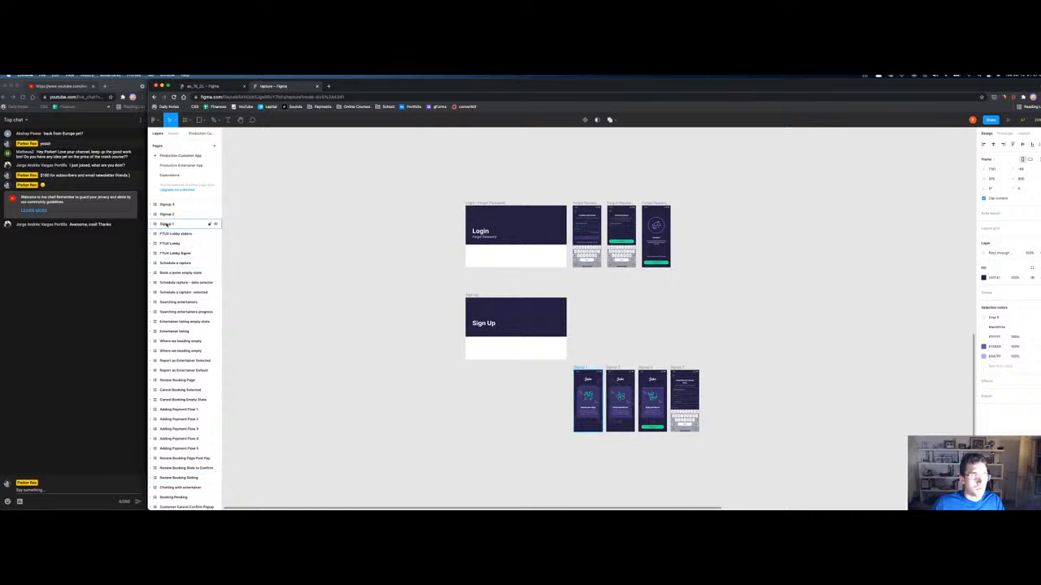
pyautogui.click(672, 397)
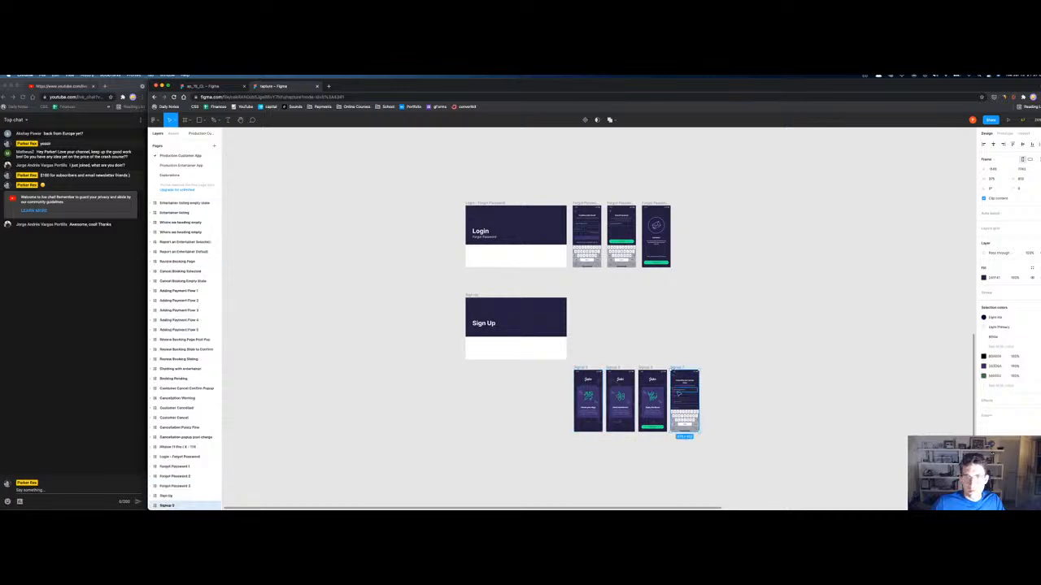
pyautogui.press('Return')
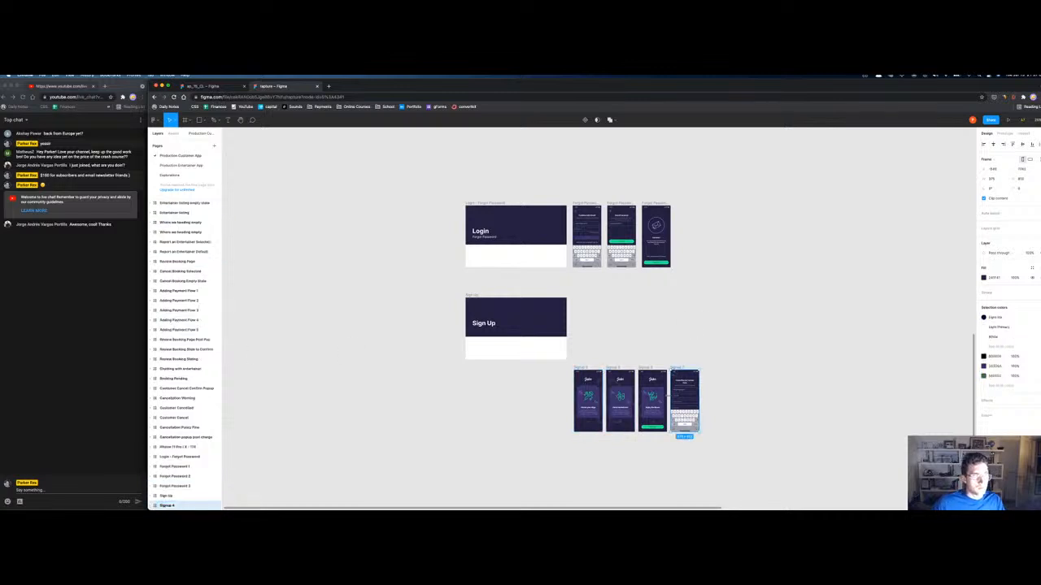
pyautogui.click(166, 495)
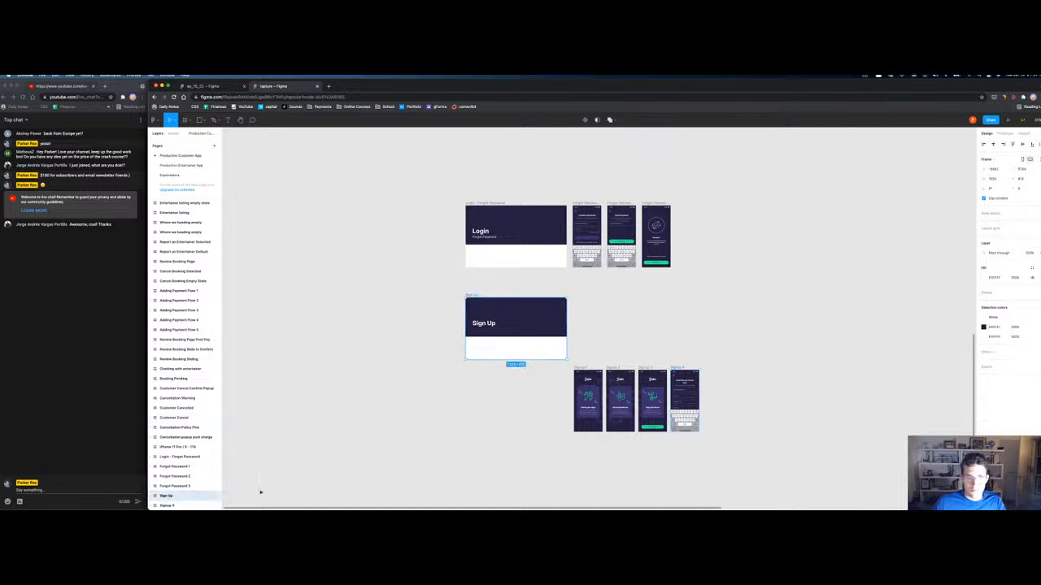
pyautogui.press('Delete')
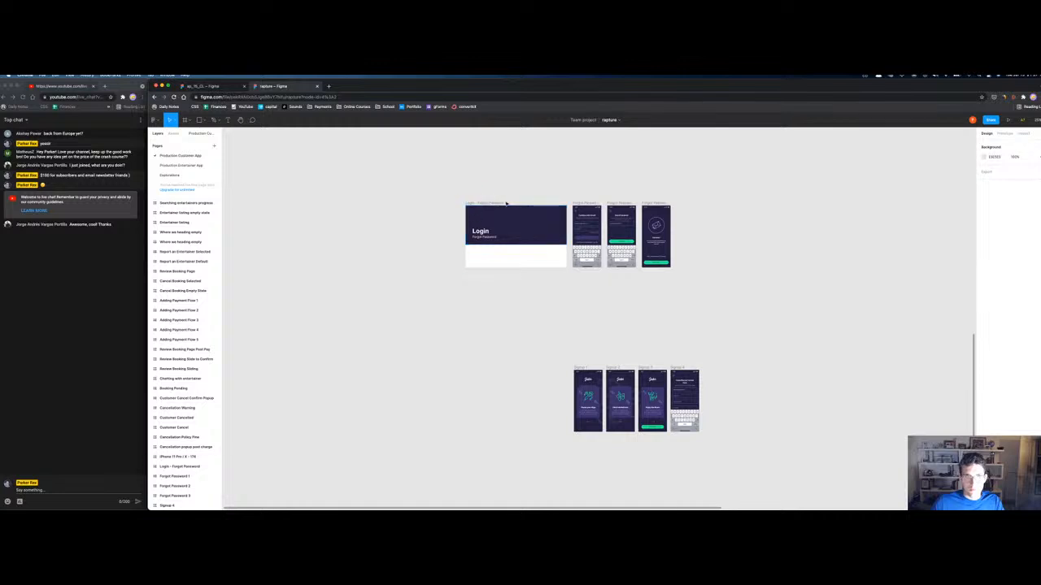
# Step: In the Layers panel, move Signup 1, 2 and 3 above Signup 4
pyautogui.click(501, 204)
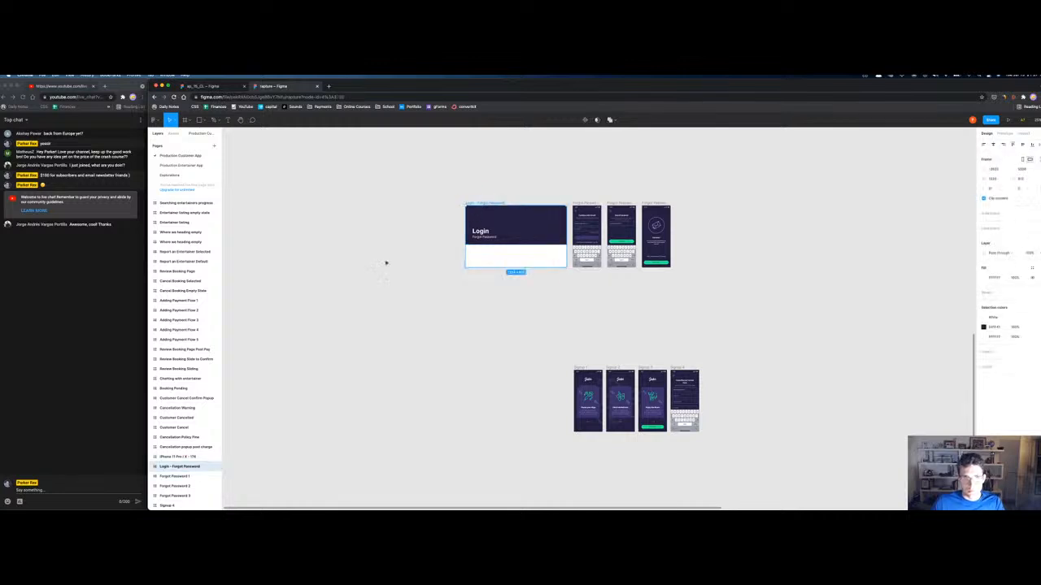
pyautogui.scroll(3, 185, 429)
pyautogui.click(171, 204)
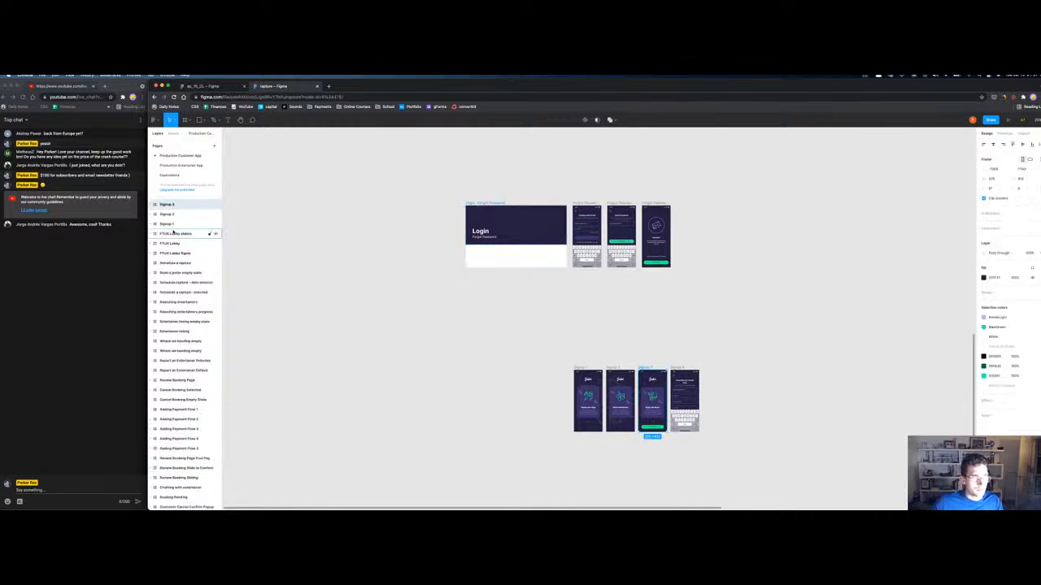
pyautogui.keyDown('shift'); pyautogui.click(172, 233); pyautogui.keyUp('shift')
pyautogui.click(173, 224)
pyautogui.keyDown('shift'); pyautogui.click(173, 207); pyautogui.keyUp('shift')
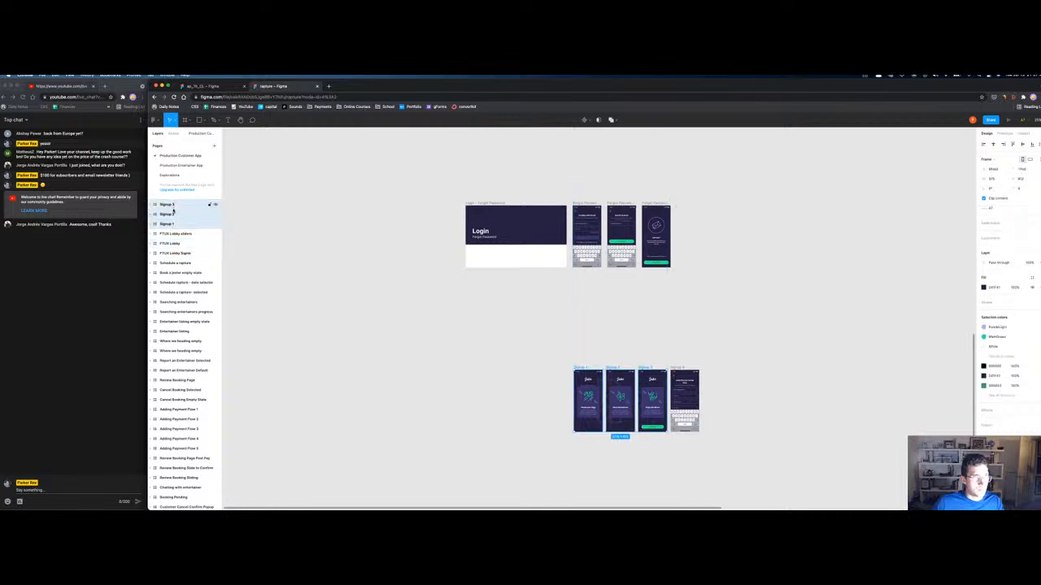
pyautogui.scroll(-3, 171, 350)
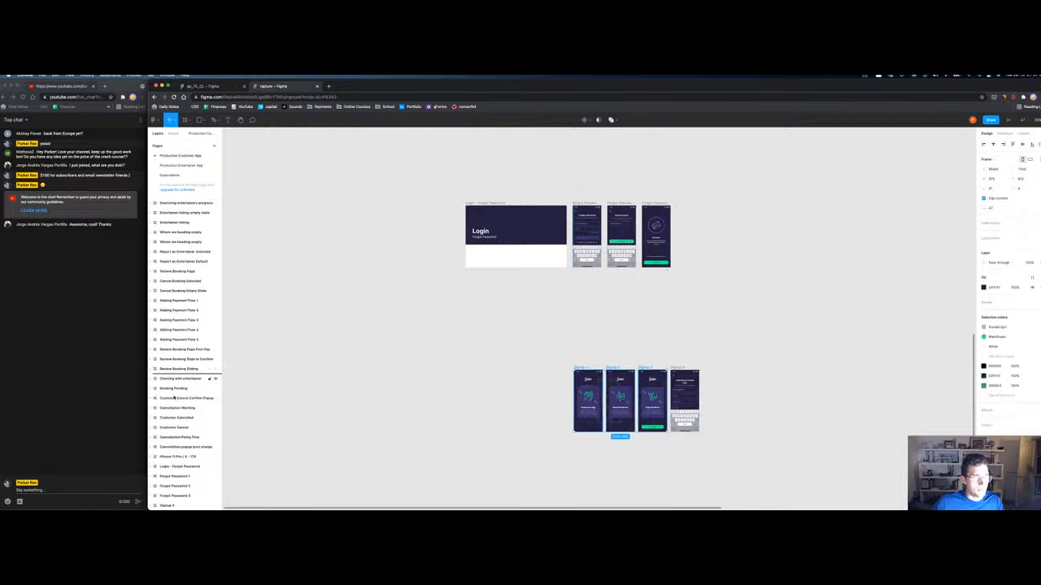
pyautogui.moveTo(167, 505); pyautogui.dragTo(164, 480)
# Step: Move all four Signup frames up beneath Forgot Password, then open the Production Entertainer App page
pyautogui.click(167, 498)
pyautogui.click(166, 496)
pyautogui.click(167, 476)
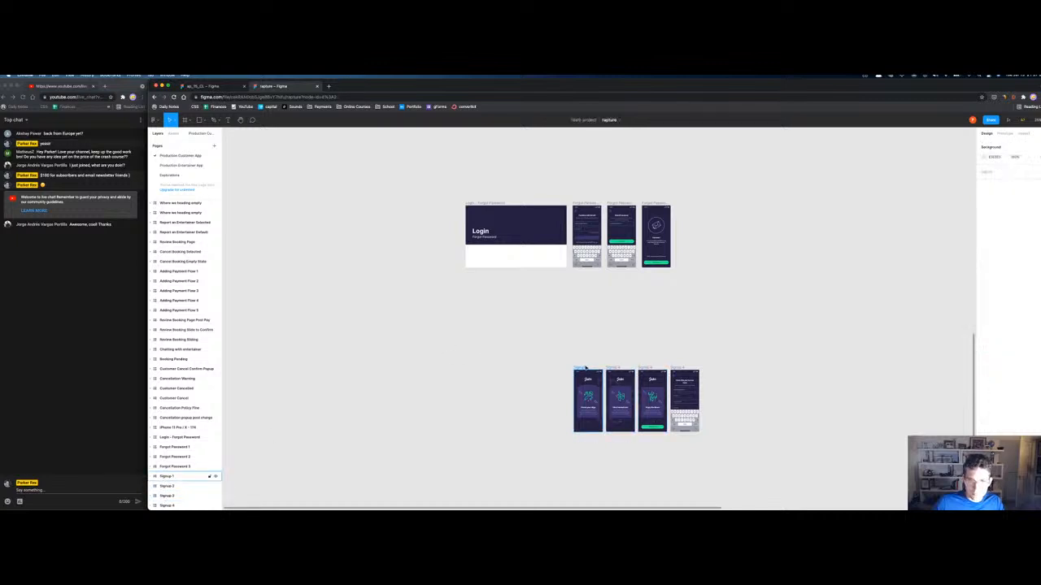
pyautogui.keyDown('shift'); pyautogui.click(167, 485); pyautogui.keyUp('shift')
pyautogui.keyDown('shift'); pyautogui.click(167, 495); pyautogui.keyUp('shift')
pyautogui.keyDown('shift'); pyautogui.click(167, 505); pyautogui.keyUp('shift')
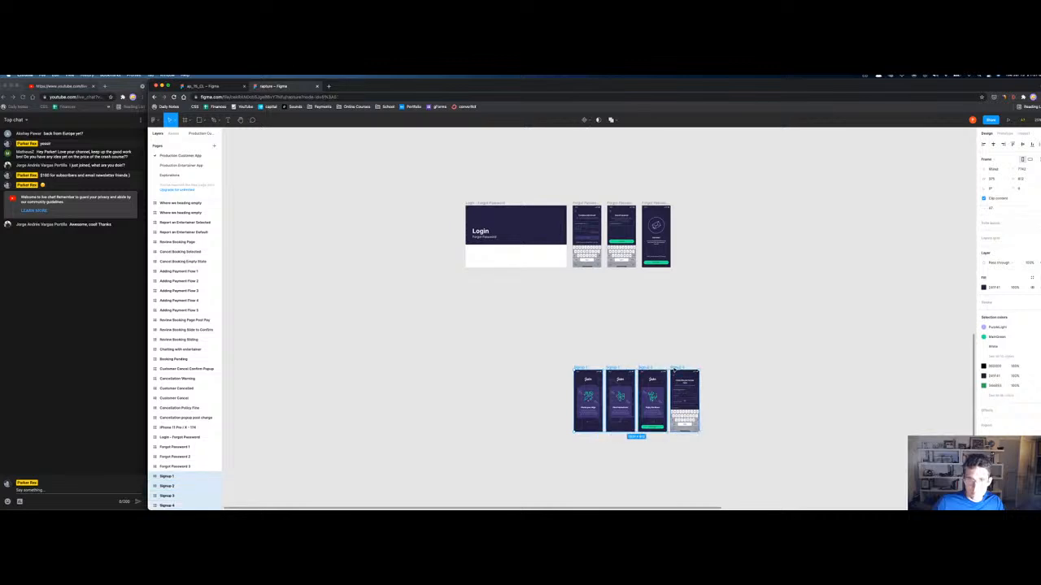
pyautogui.moveTo(586, 369); pyautogui.dragTo(577, 282)
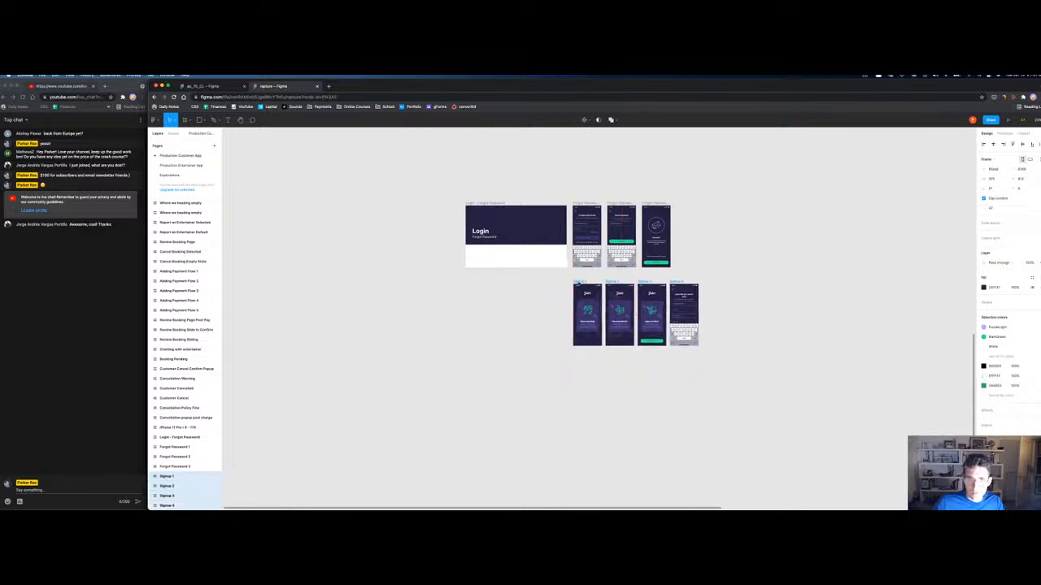
pyautogui.click(186, 173)
pyautogui.click(184, 165)
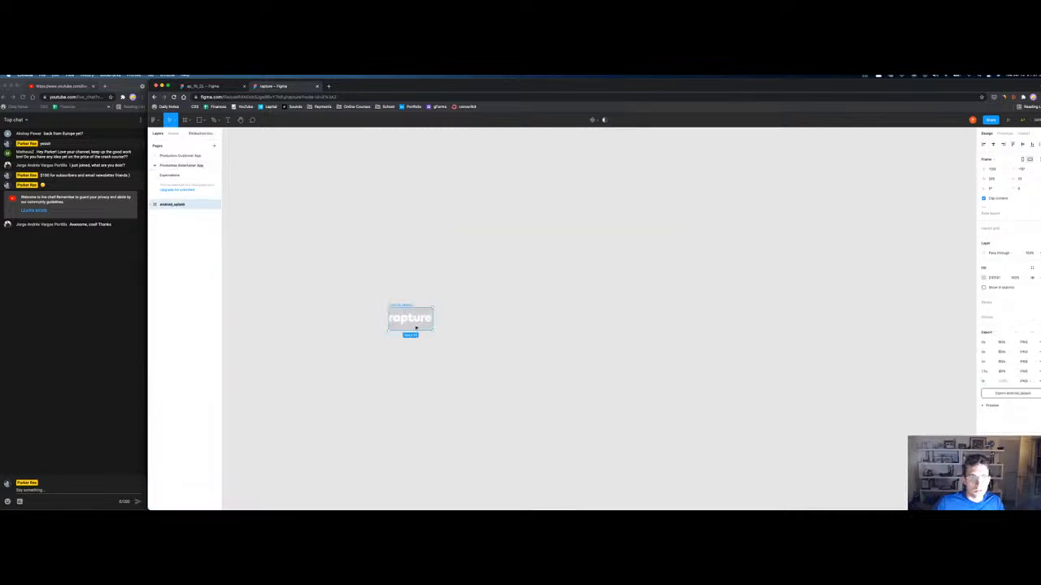
# Step: Copy the white rapture logo and paste it at the top of the first Signup frame
pyautogui.click(410, 317)
pyautogui.click(178, 155)
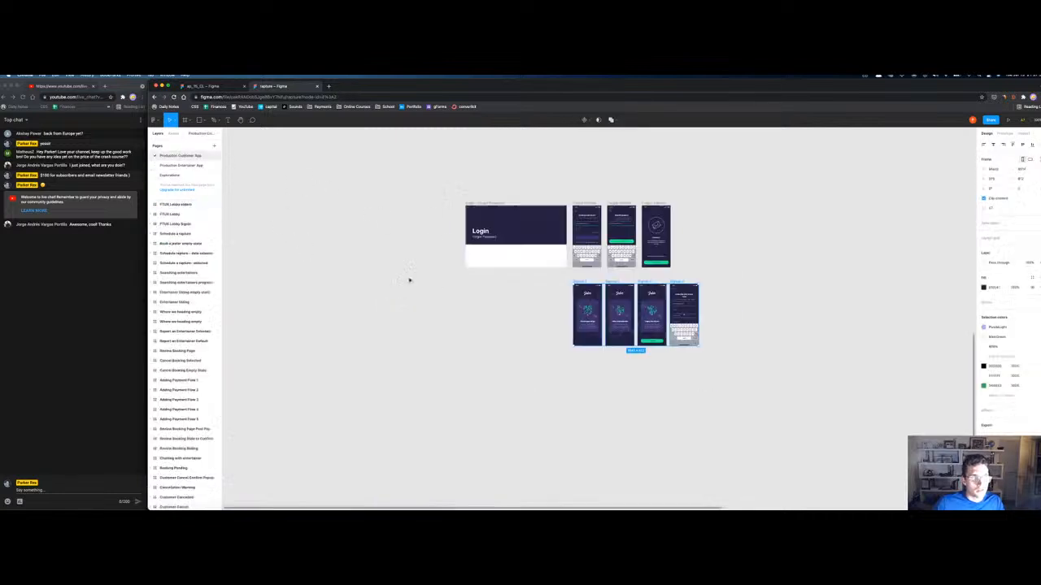
pyautogui.scroll(5, 587, 321)
pyautogui.hscroll(5, 587, 321)
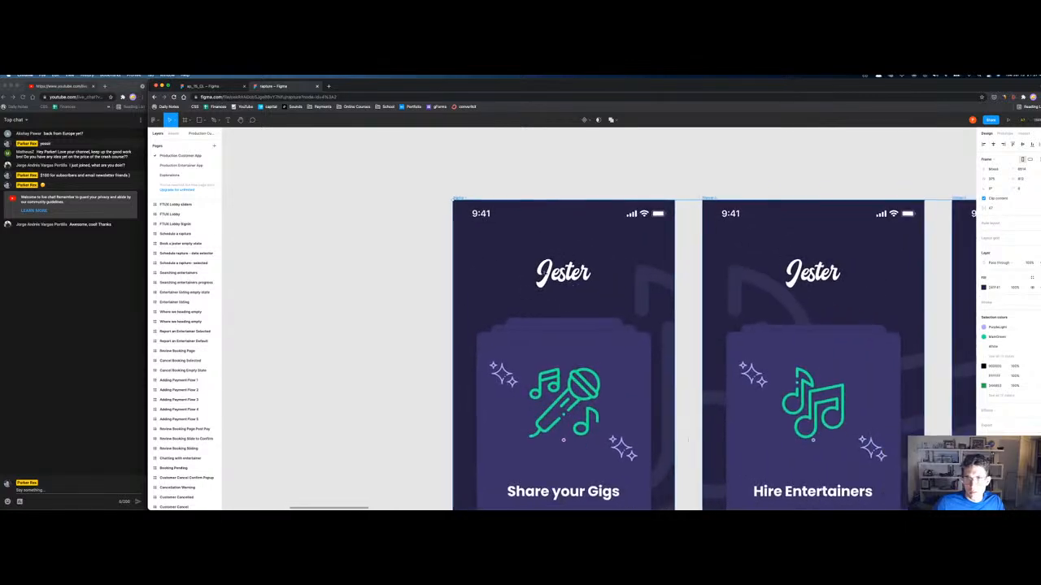
pyautogui.click(561, 274)
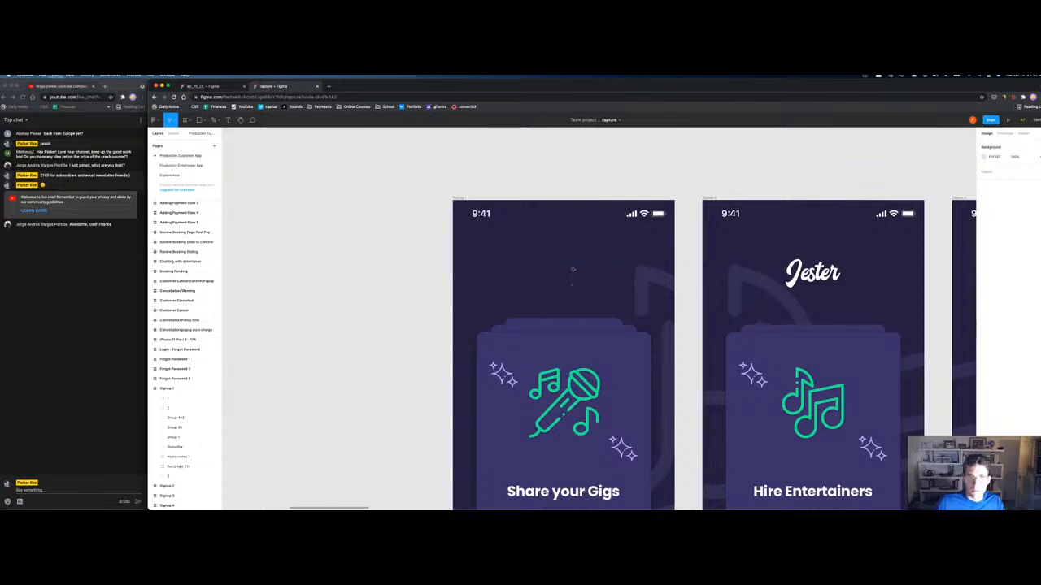
pyautogui.press('super+v')
pyautogui.moveTo(599, 320); pyautogui.dragTo(556, 265)
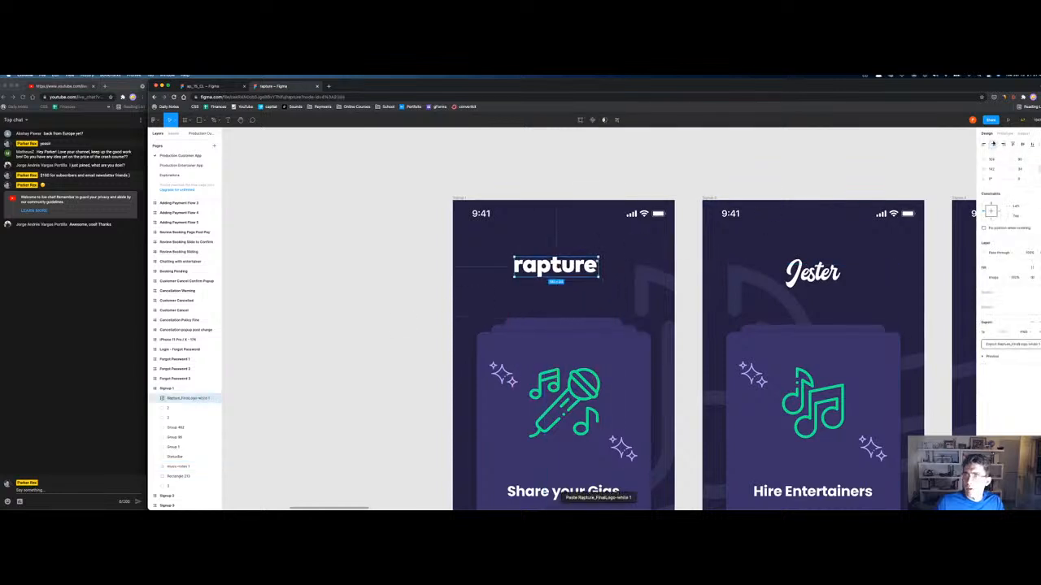
# Step: Replace the second frame's Jester logo with the rapture logo, centred horizontally
pyautogui.click(820, 275)
pyautogui.press('Delete')
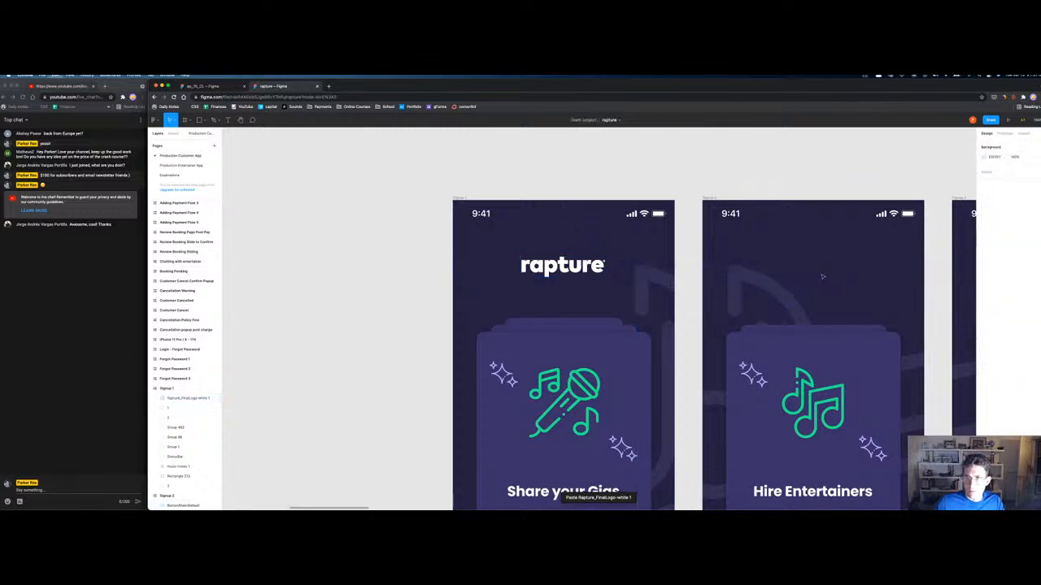
pyautogui.press('super+v')
pyautogui.moveTo(598, 317); pyautogui.dragTo(826, 268)
pyautogui.click(992, 143)
pyautogui.click(818, 167)
pyautogui.moveTo(804, 195); pyautogui.dragTo(423, 192)
# Step: Replace the Jester logo on Signup 3 with the centred rapture logo, then bring up Spotify
pyautogui.click(579, 195)
pyautogui.click(680, 265)
pyautogui.press('Delete')
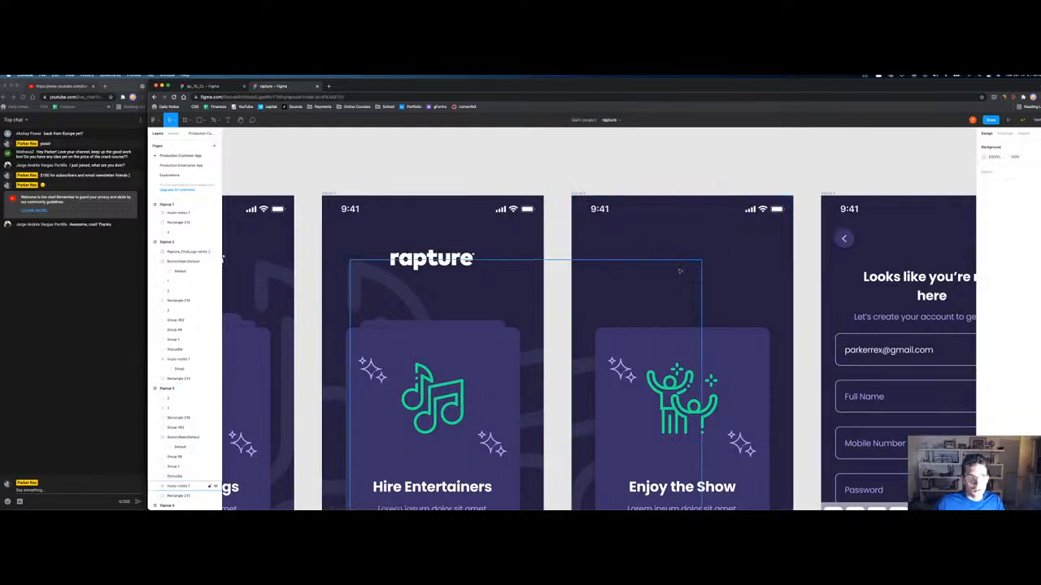
pyautogui.click(652, 230)
pyautogui.hotkey('ctrl', 'v')
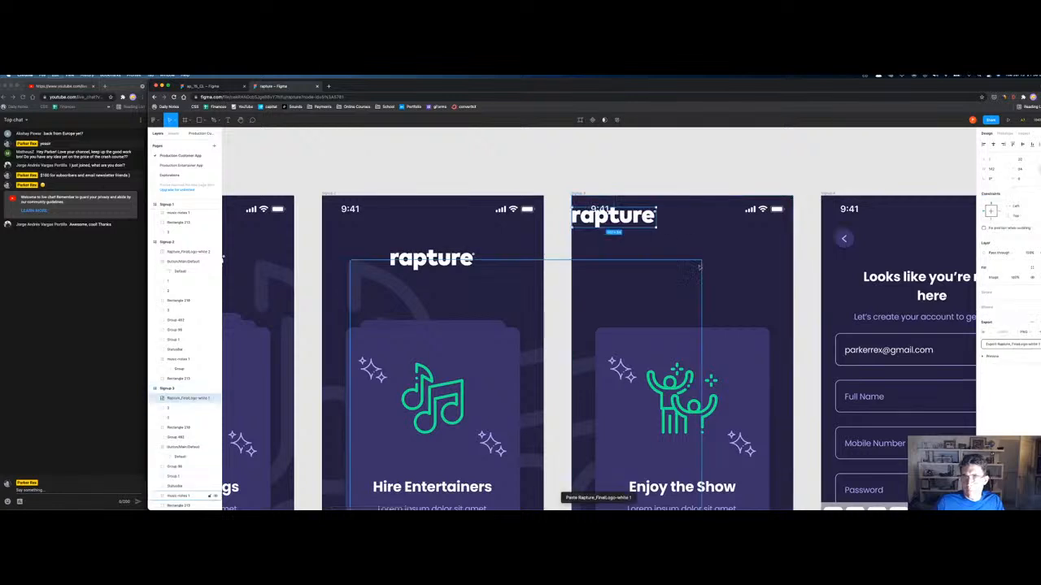
pyautogui.moveTo(614, 213); pyautogui.dragTo(669, 260)
pyautogui.click(993, 144)
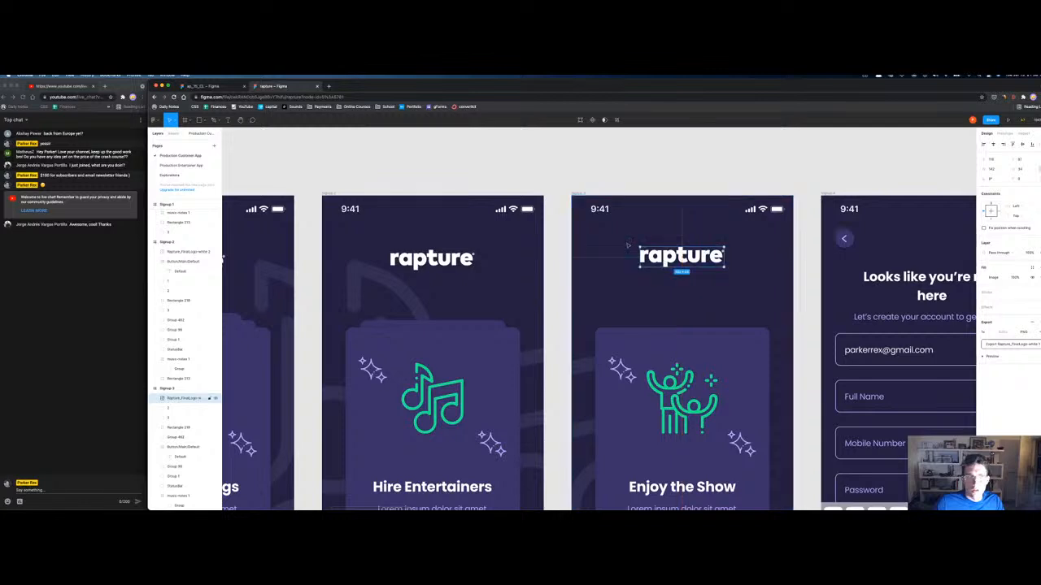
pyautogui.click(522, 501)
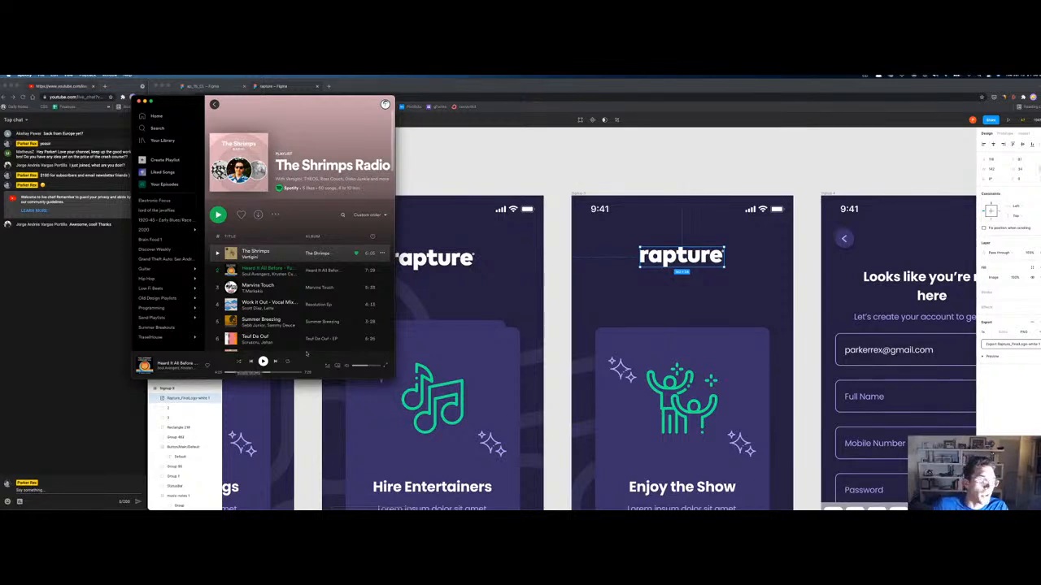
# Step: Move the Spotify window aside and hide it to get back to Figma
pyautogui.click(538, 189)
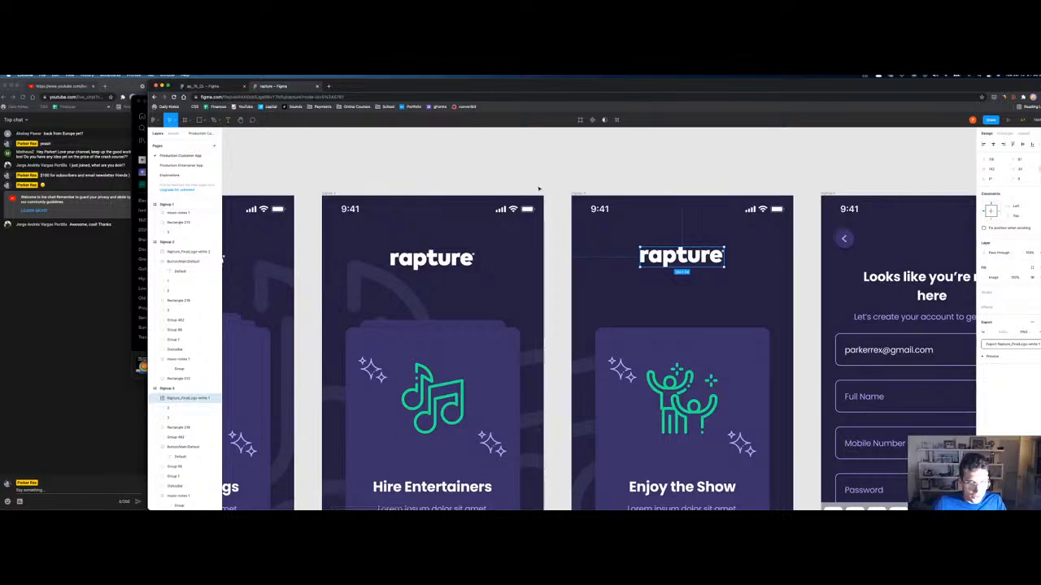
pyautogui.press('super+minus')
pyautogui.press('super+minus')
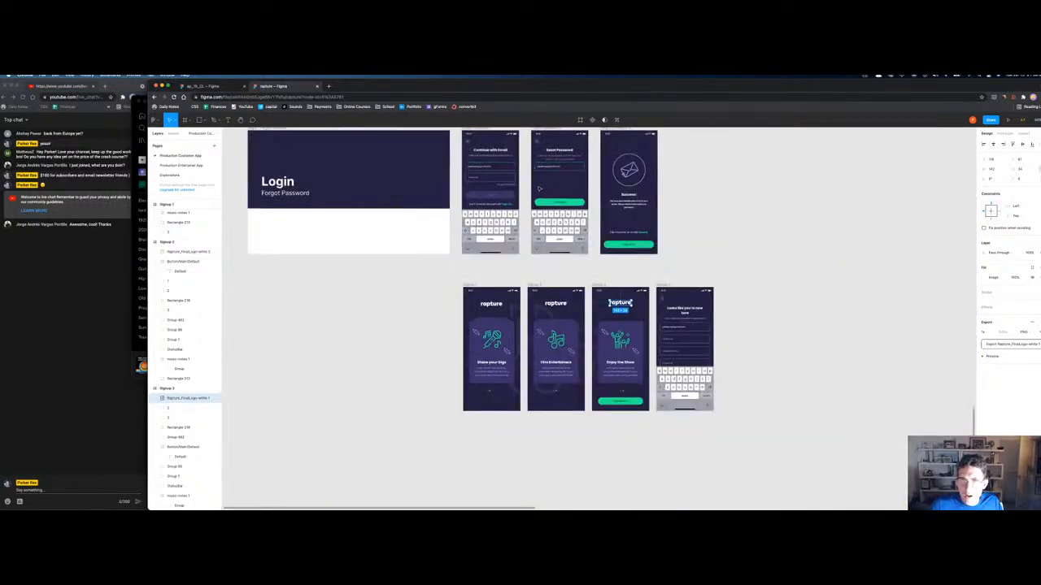
pyautogui.press('super+minus')
pyautogui.press('super+plus')
pyautogui.press('super+plus')
pyautogui.press('super+minus')
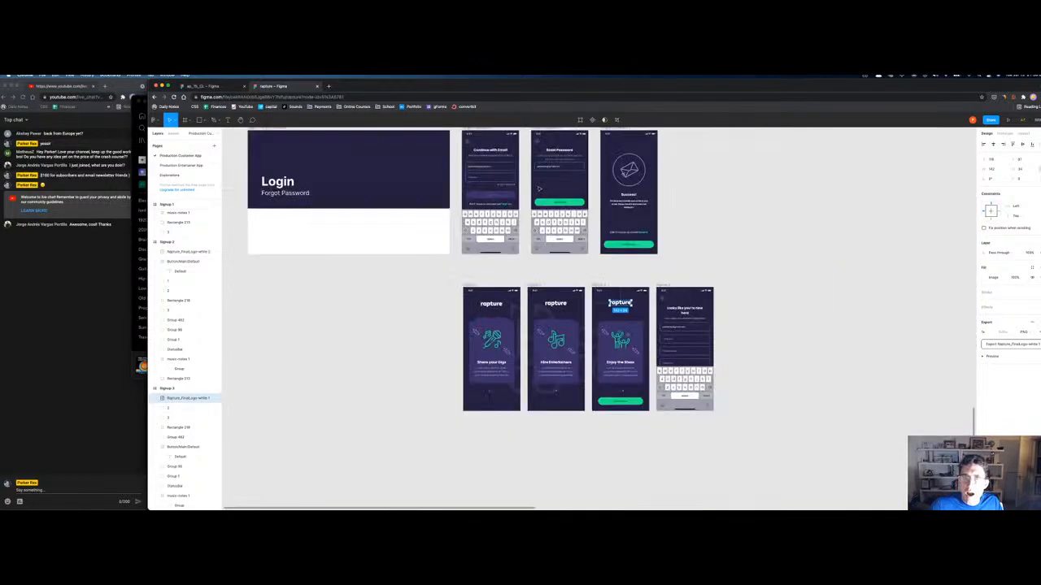
pyautogui.press('super+minus')
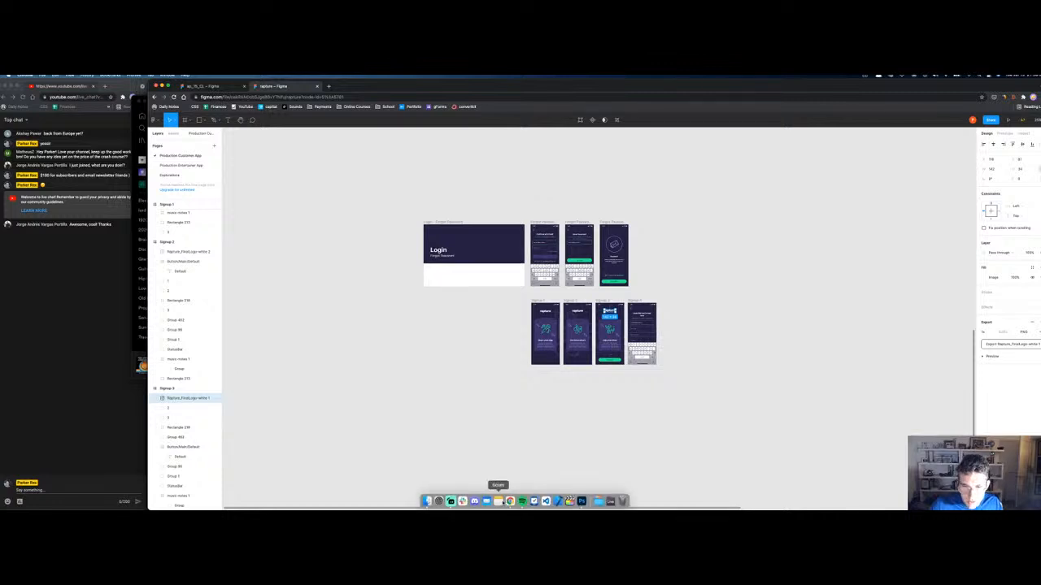
pyautogui.click(521, 501)
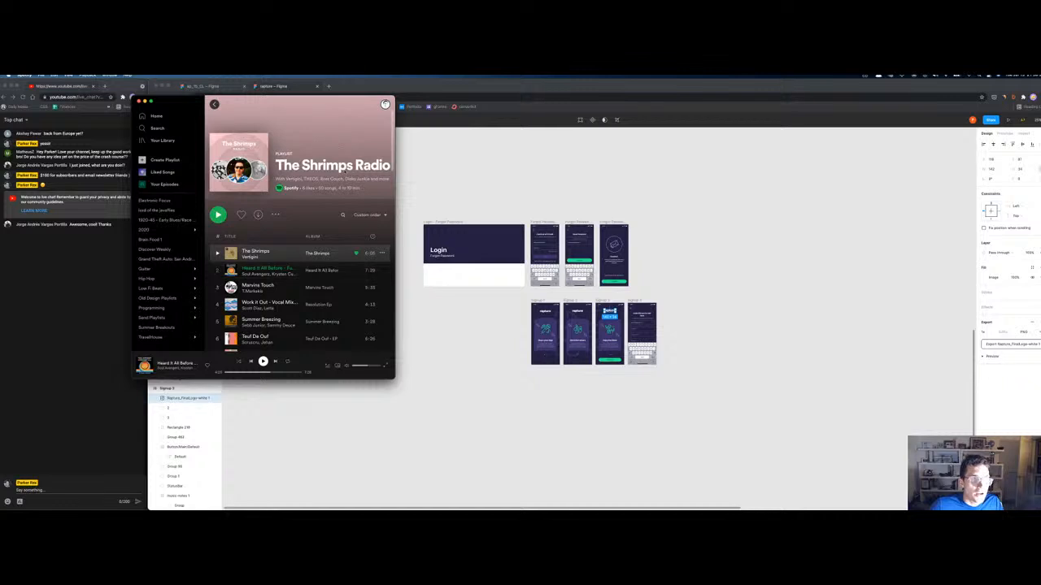
pyautogui.moveTo(258, 110); pyautogui.dragTo(404, 130)
pyautogui.click(292, 433)
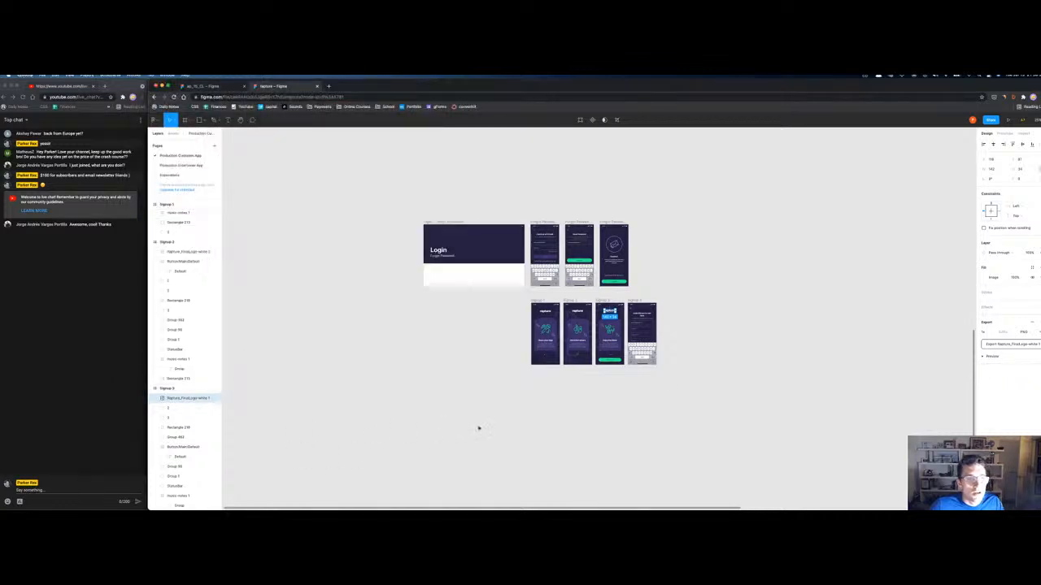
# Step: Zoom out over the whole canvas, including the rebranded Signup screens
pyautogui.hotkey('shift', '=')
pyautogui.hotkey('shift', '=')
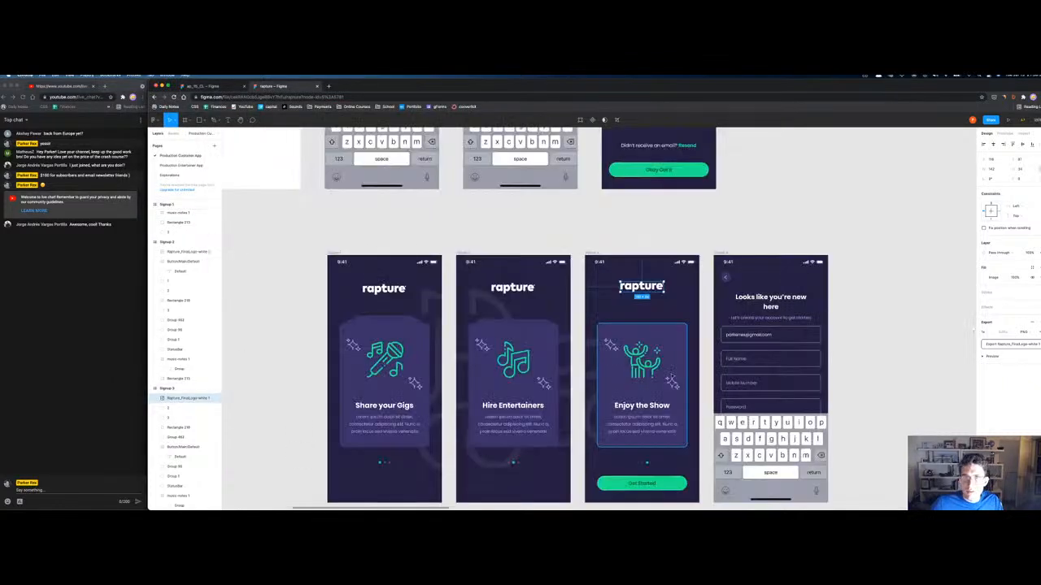
pyautogui.moveTo(880, 197); pyautogui.dragTo(782, 279)
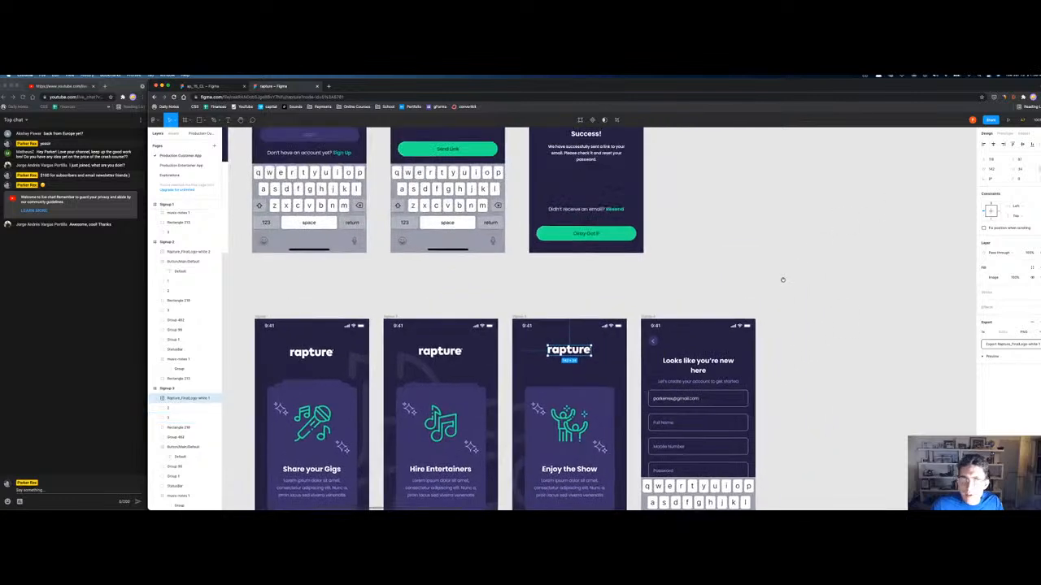
pyautogui.press('-')
pyautogui.press('-')
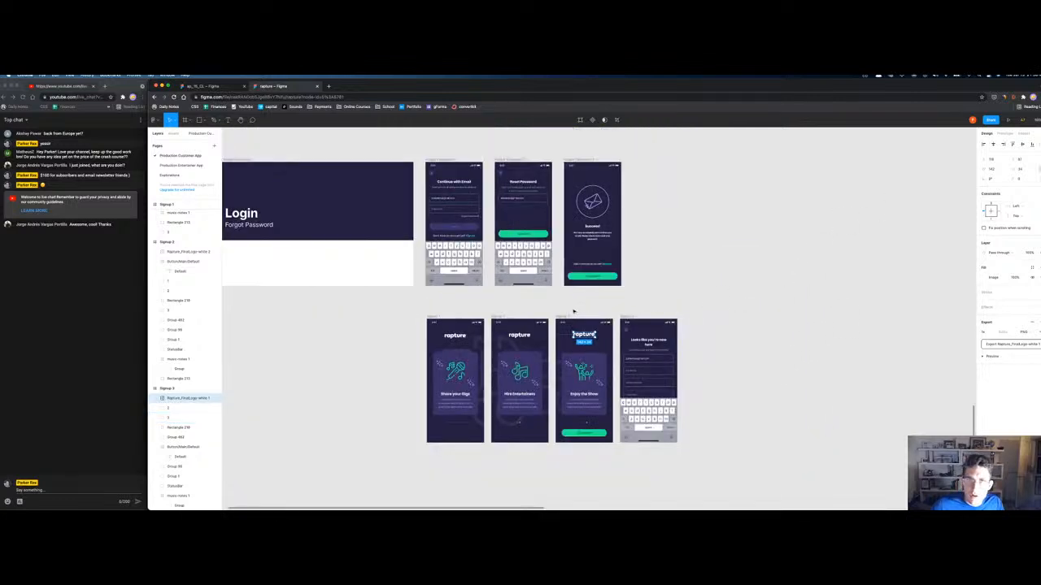
pyautogui.press('-')
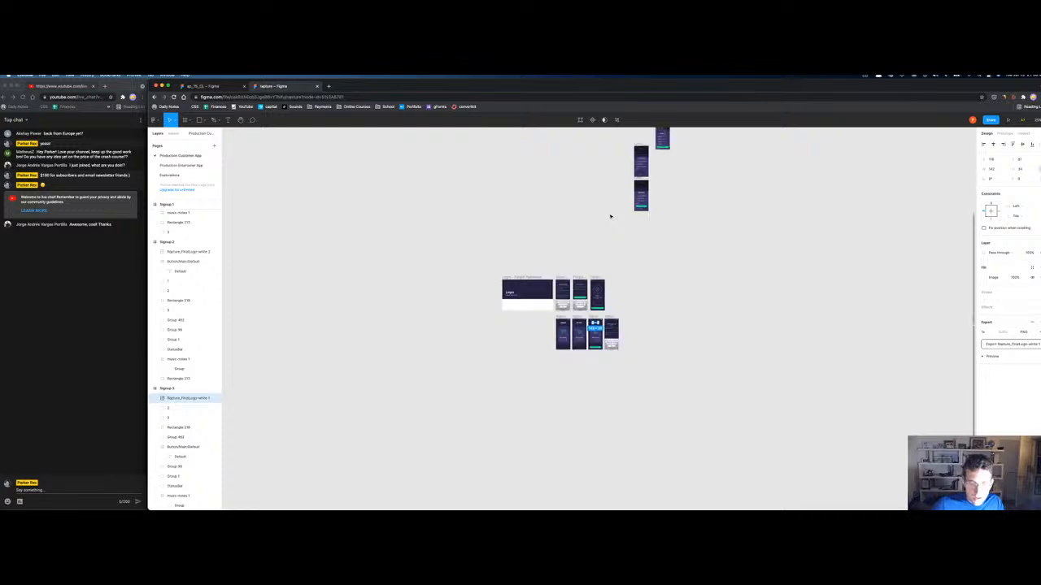
pyautogui.scroll(4, 676, 267)
pyautogui.hscroll(3, 675, 266)
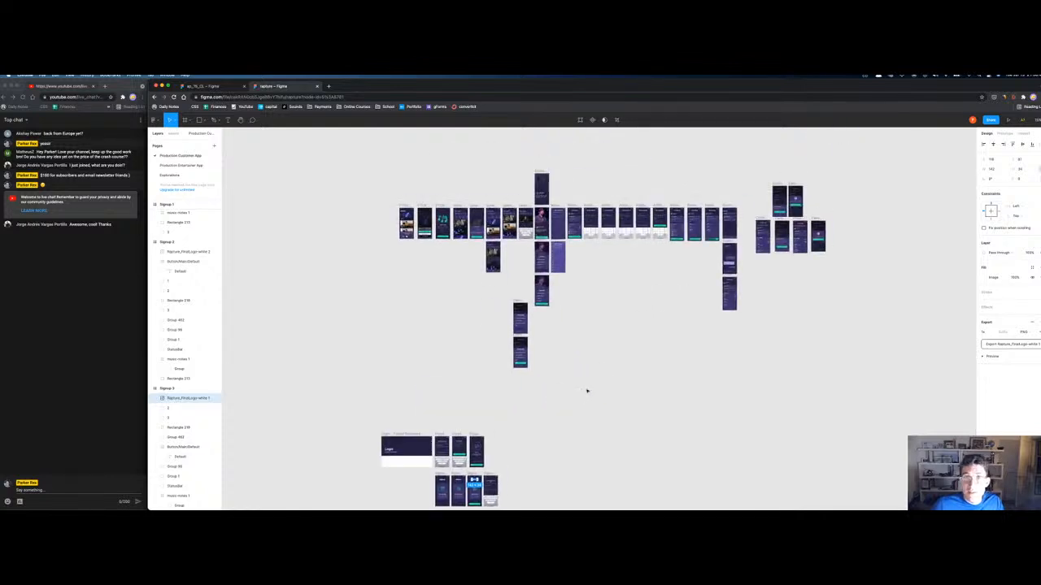